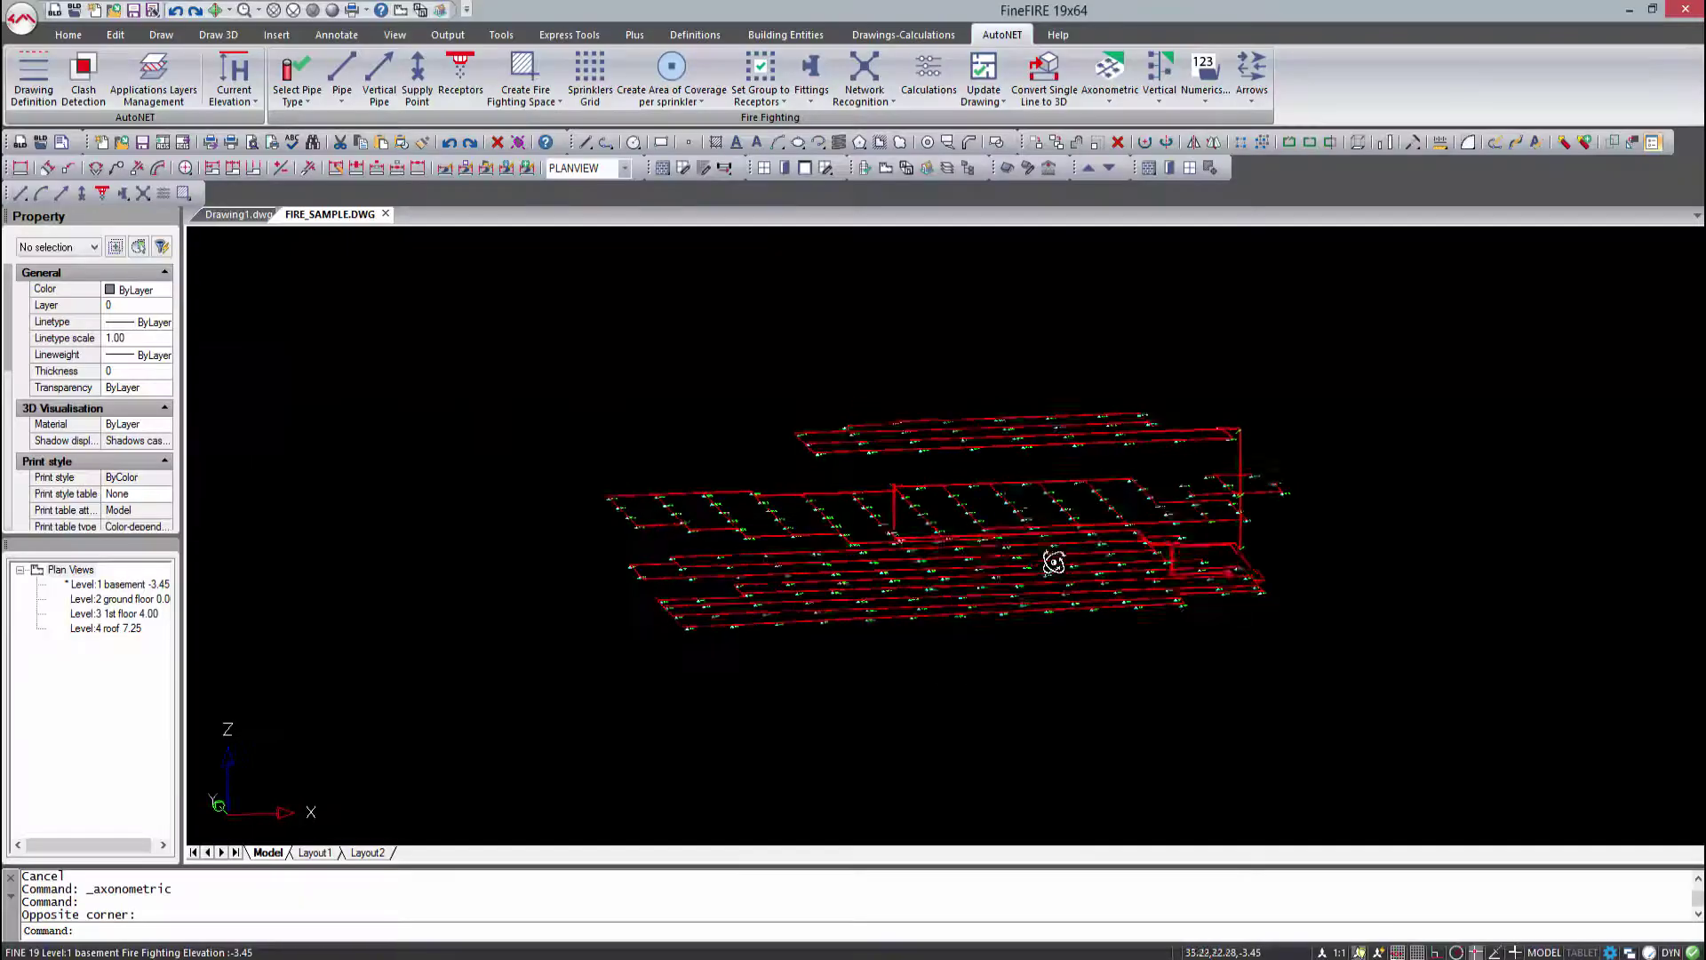
- Orbit and zoom around the multi-level sprinkler model, then run the AutoNET Calculations
middle_click_drag(1054, 562, 1671, 597, "shift")
scroll(933, 665, "up", 4)
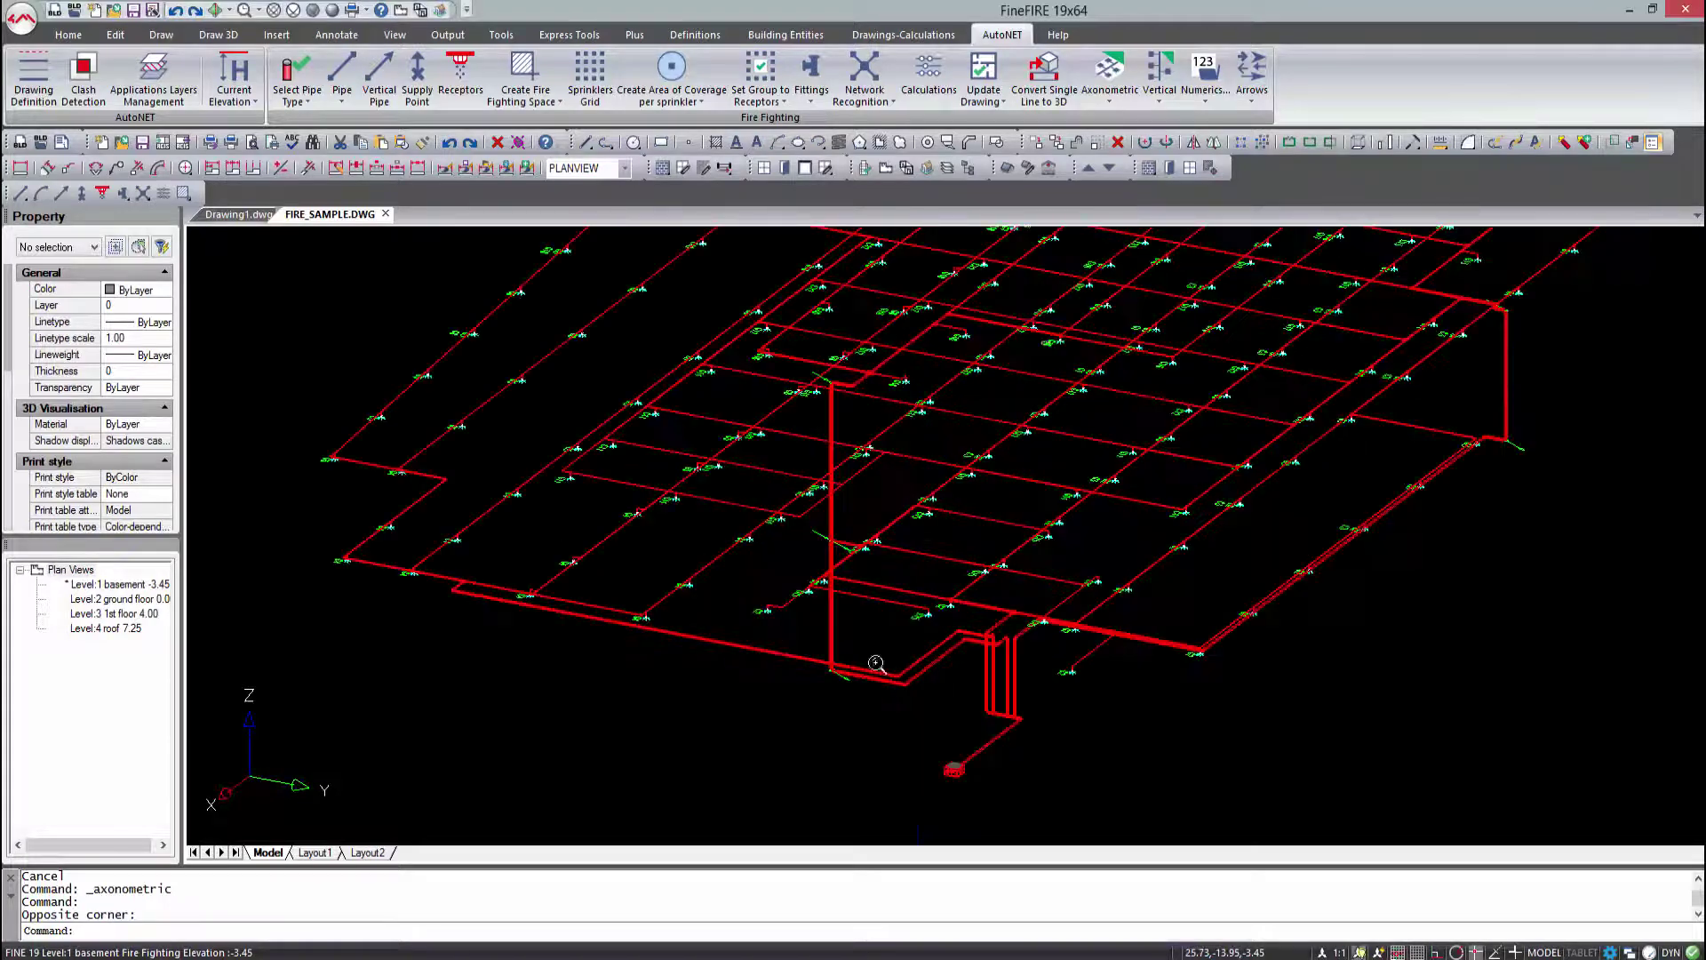
middle_click_drag(889, 657, 1028, 610, "shift")
scroll(781, 613, "up", 5)
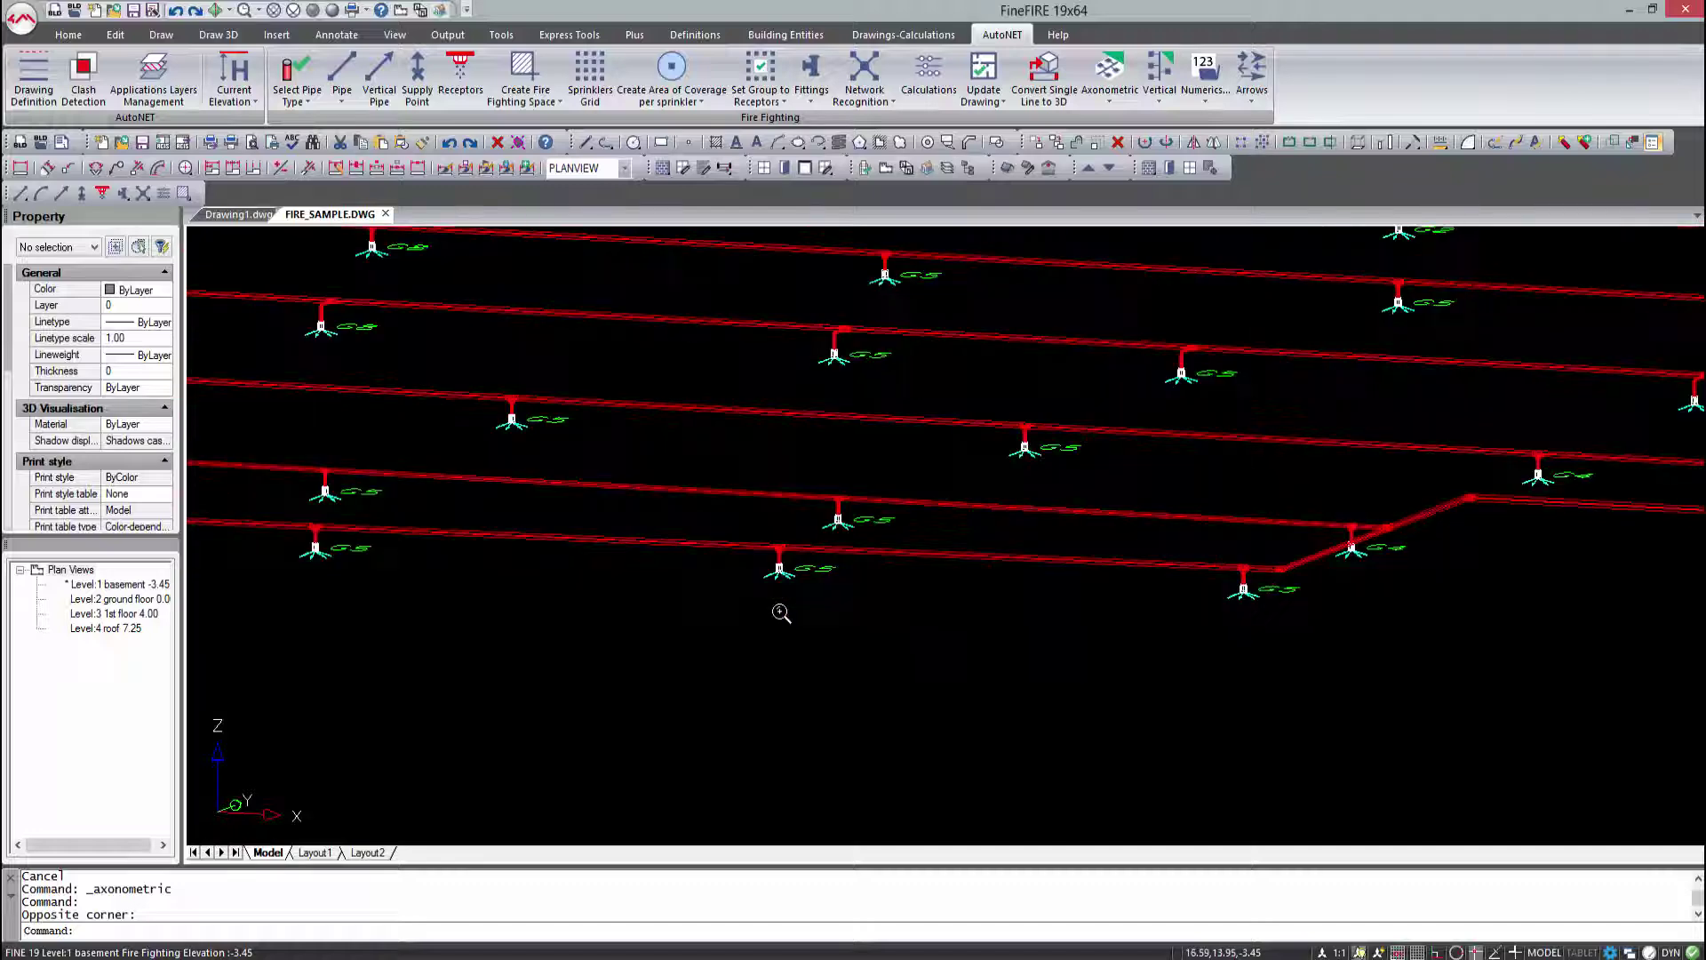
scroll(780, 613, "down", 5)
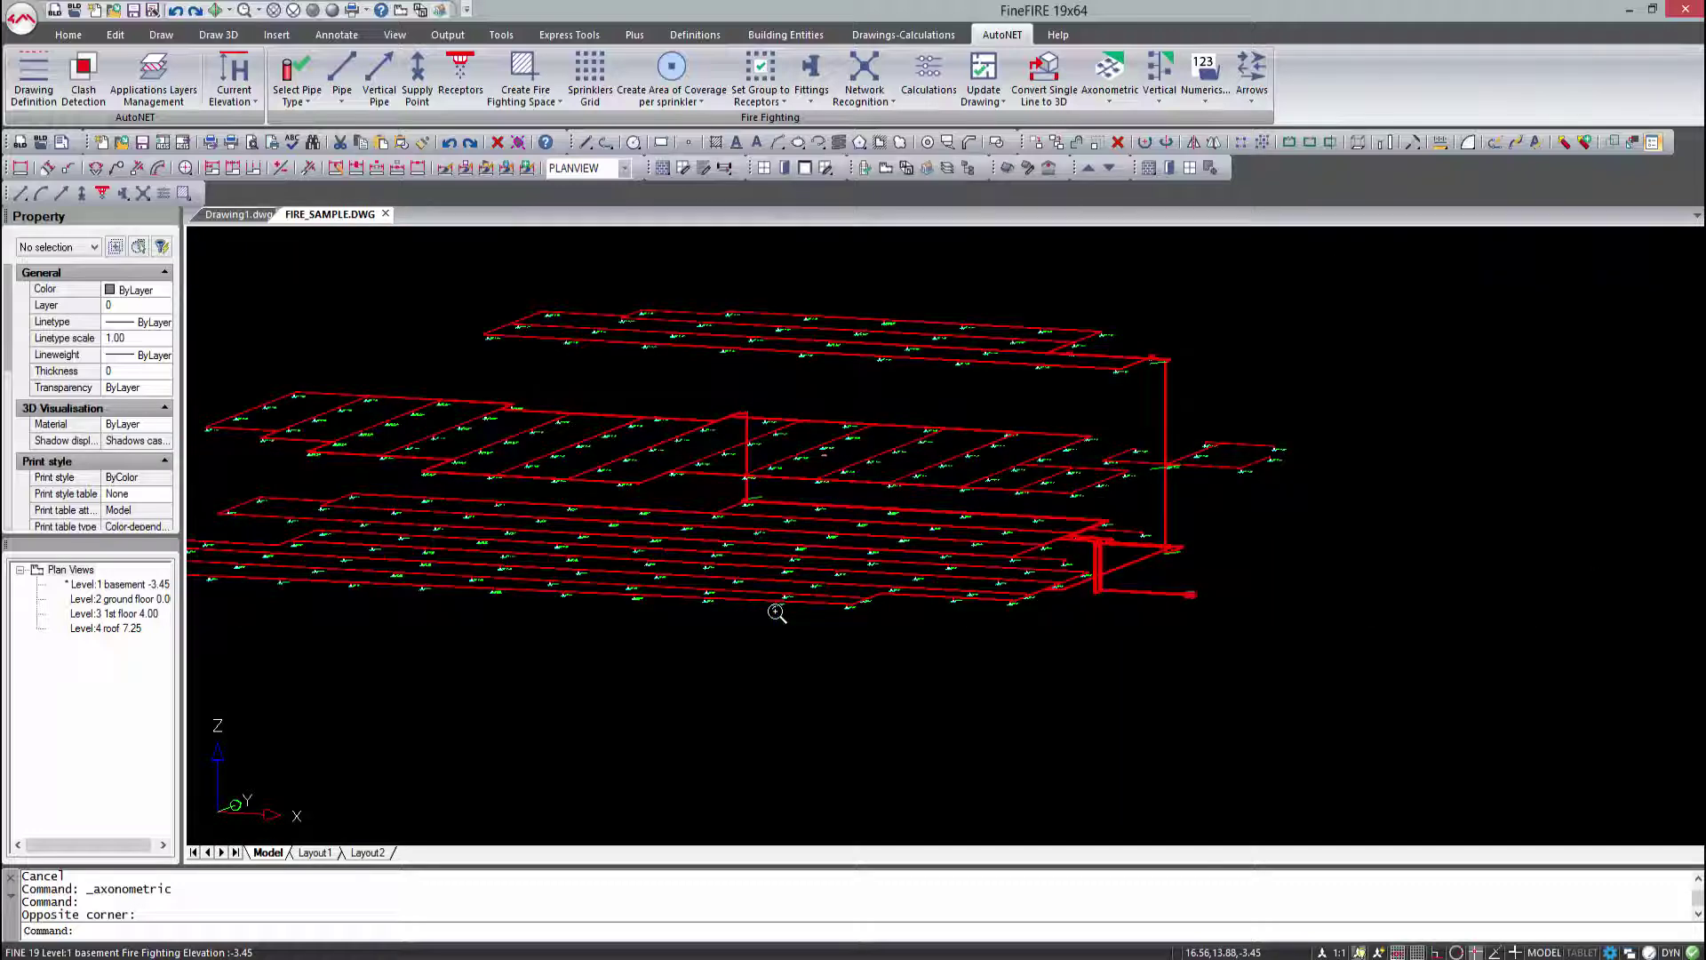
left_click(929, 76)
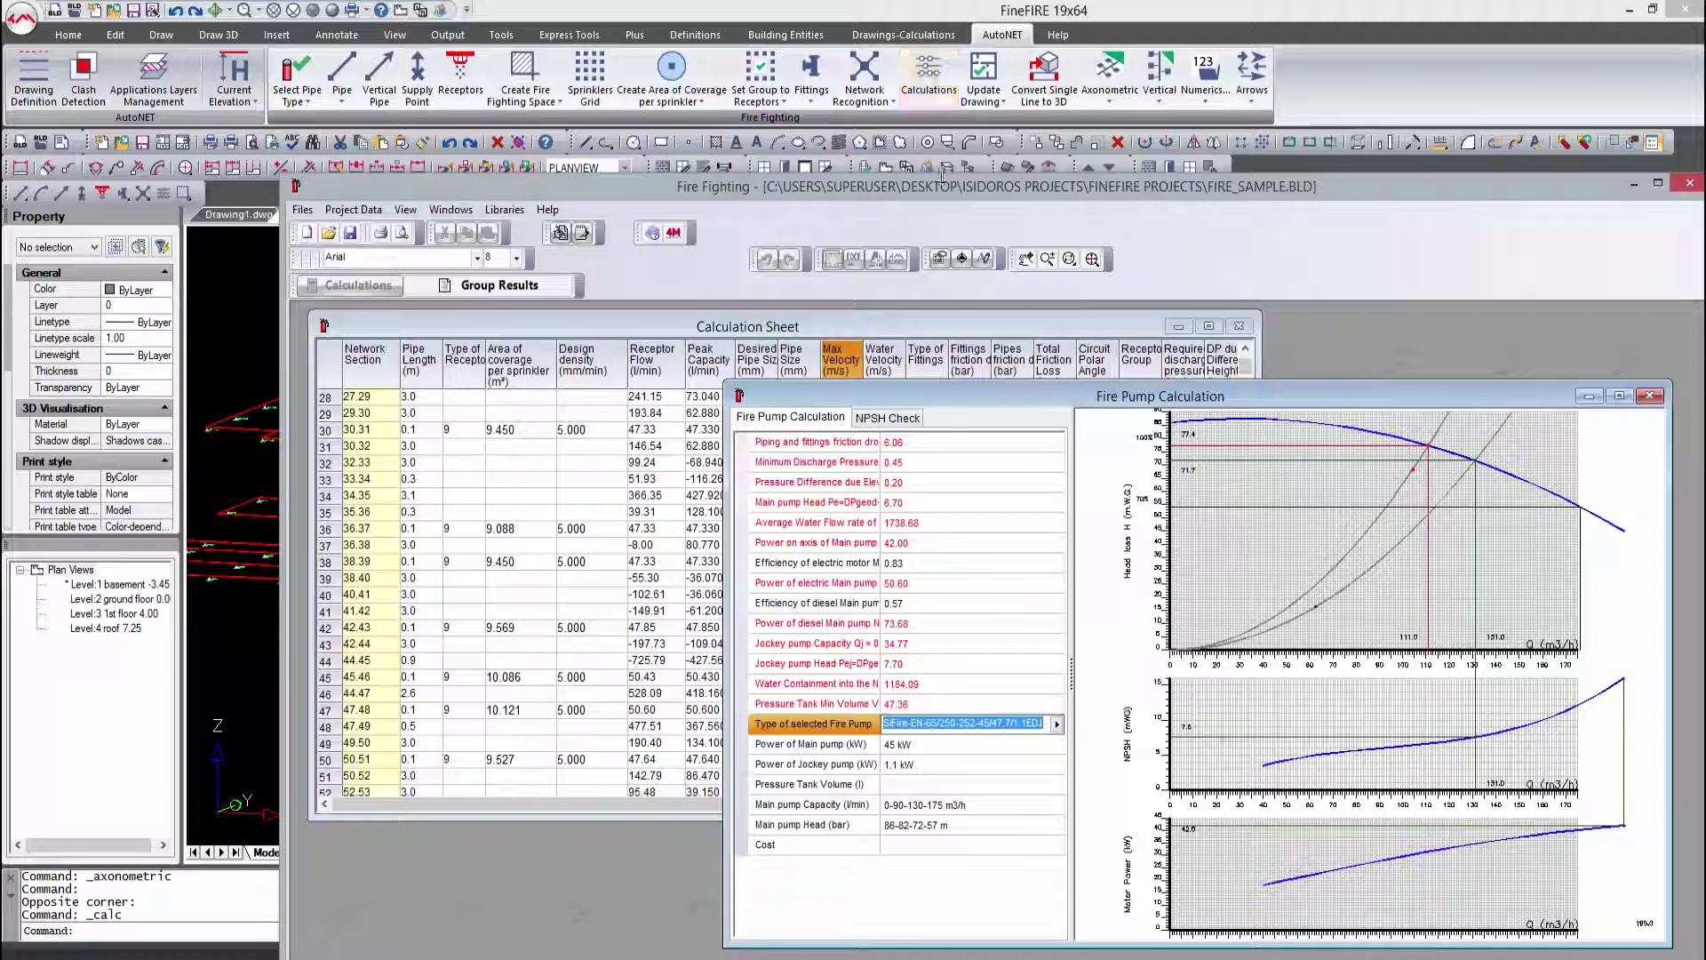
- Set hazard classification to Ordinary Hazard, keeping the Fully calculated Systems EN 12845 method
left_click(649, 327)
left_click(593, 434)
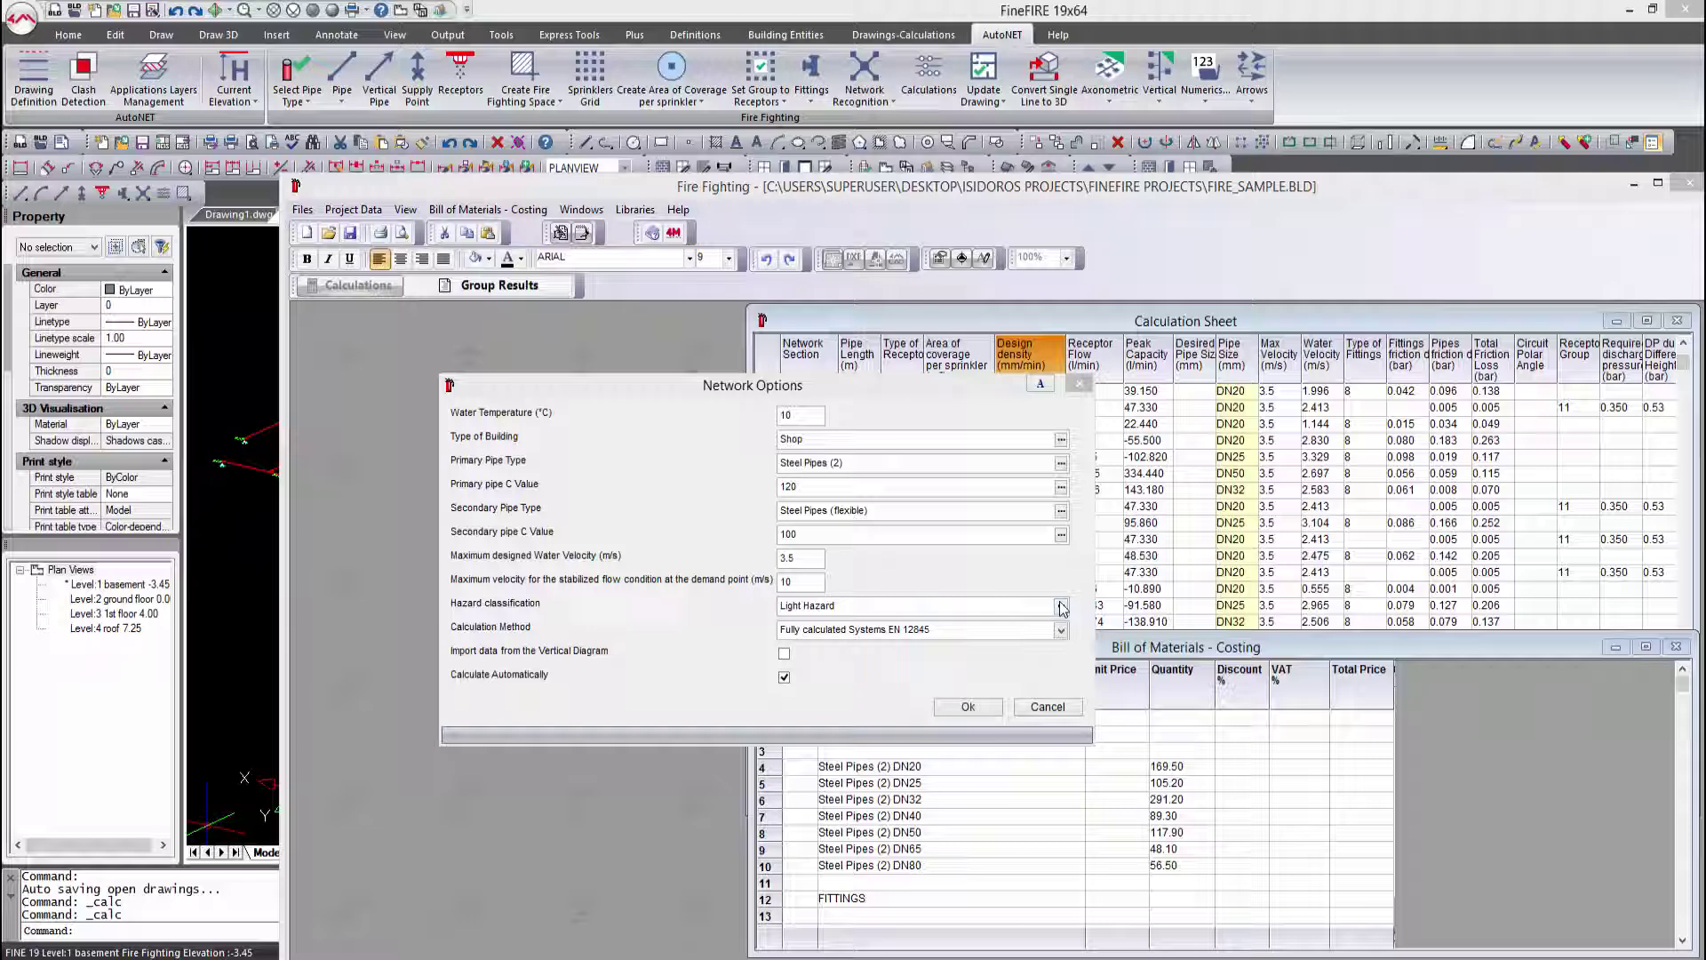
left_click(1061, 607)
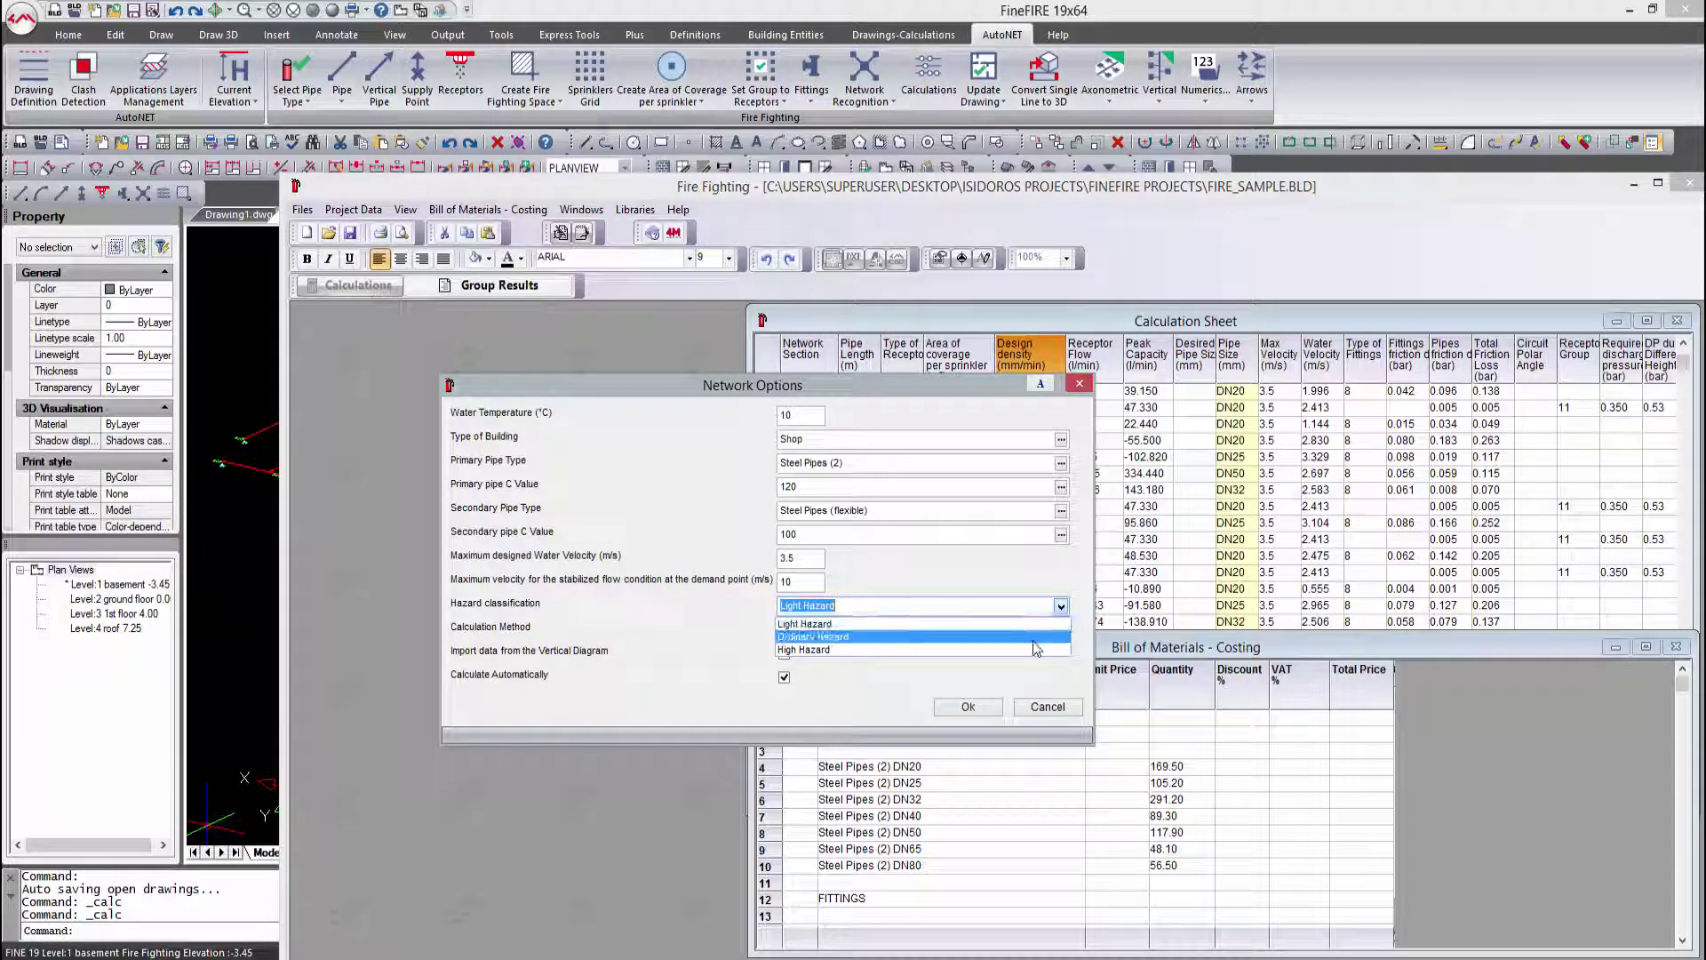
left_click(1034, 638)
left_click(1061, 631)
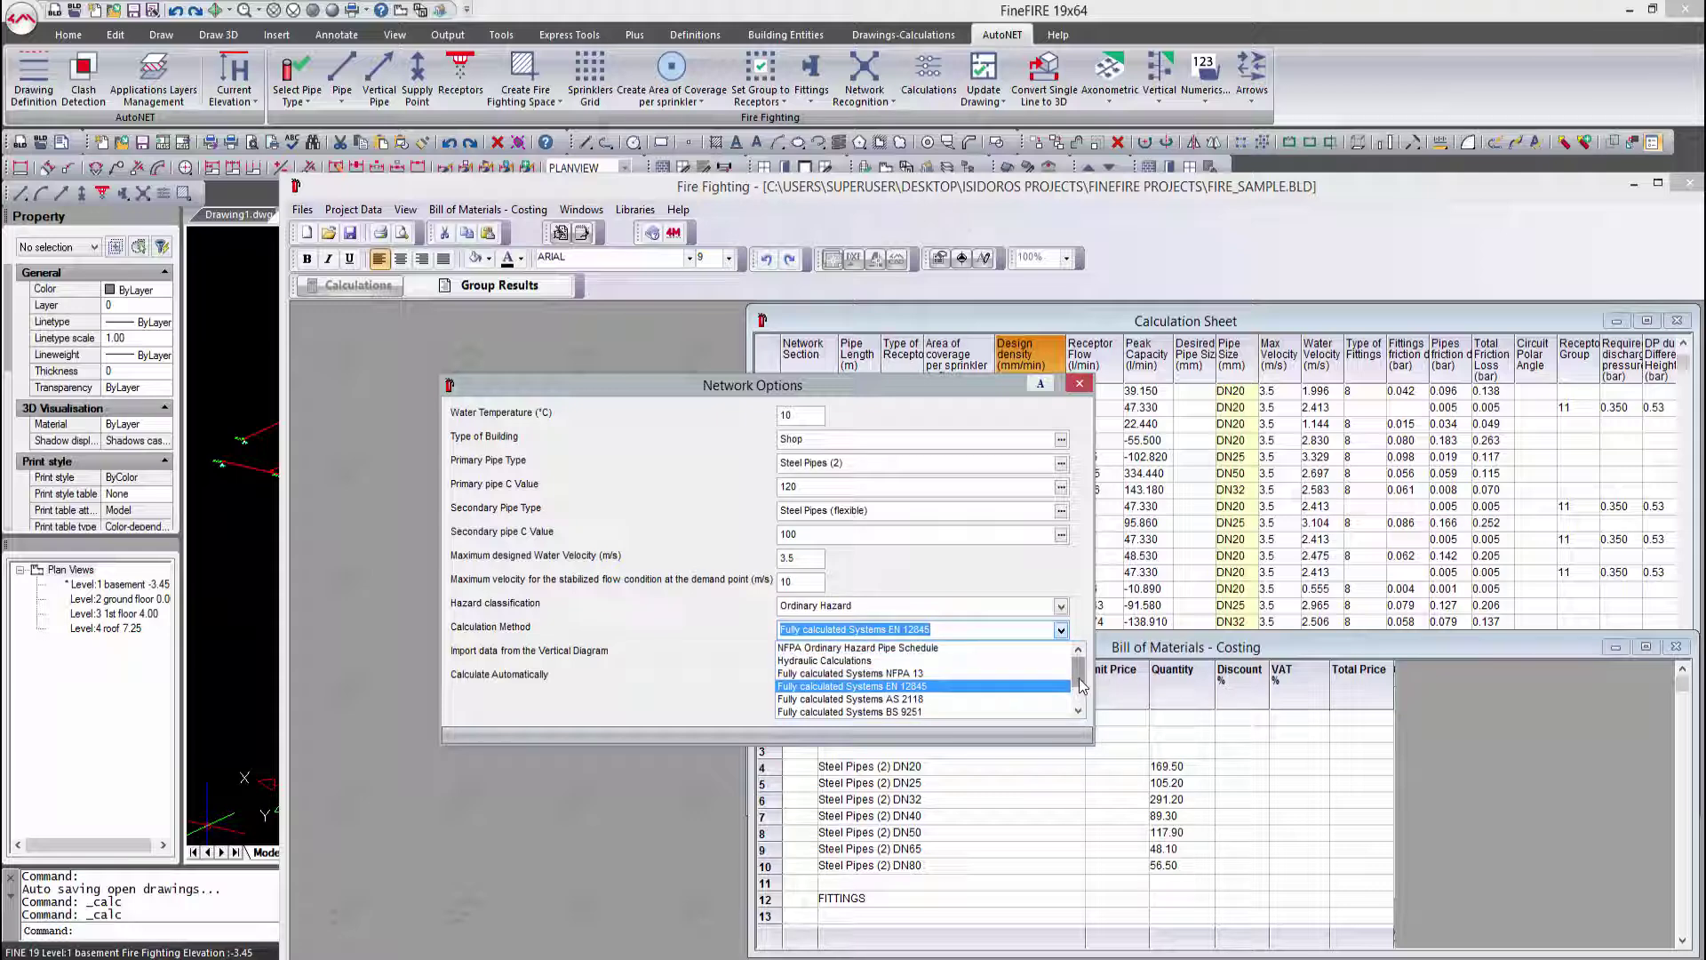
left_click_drag(1081, 678, 1081, 696)
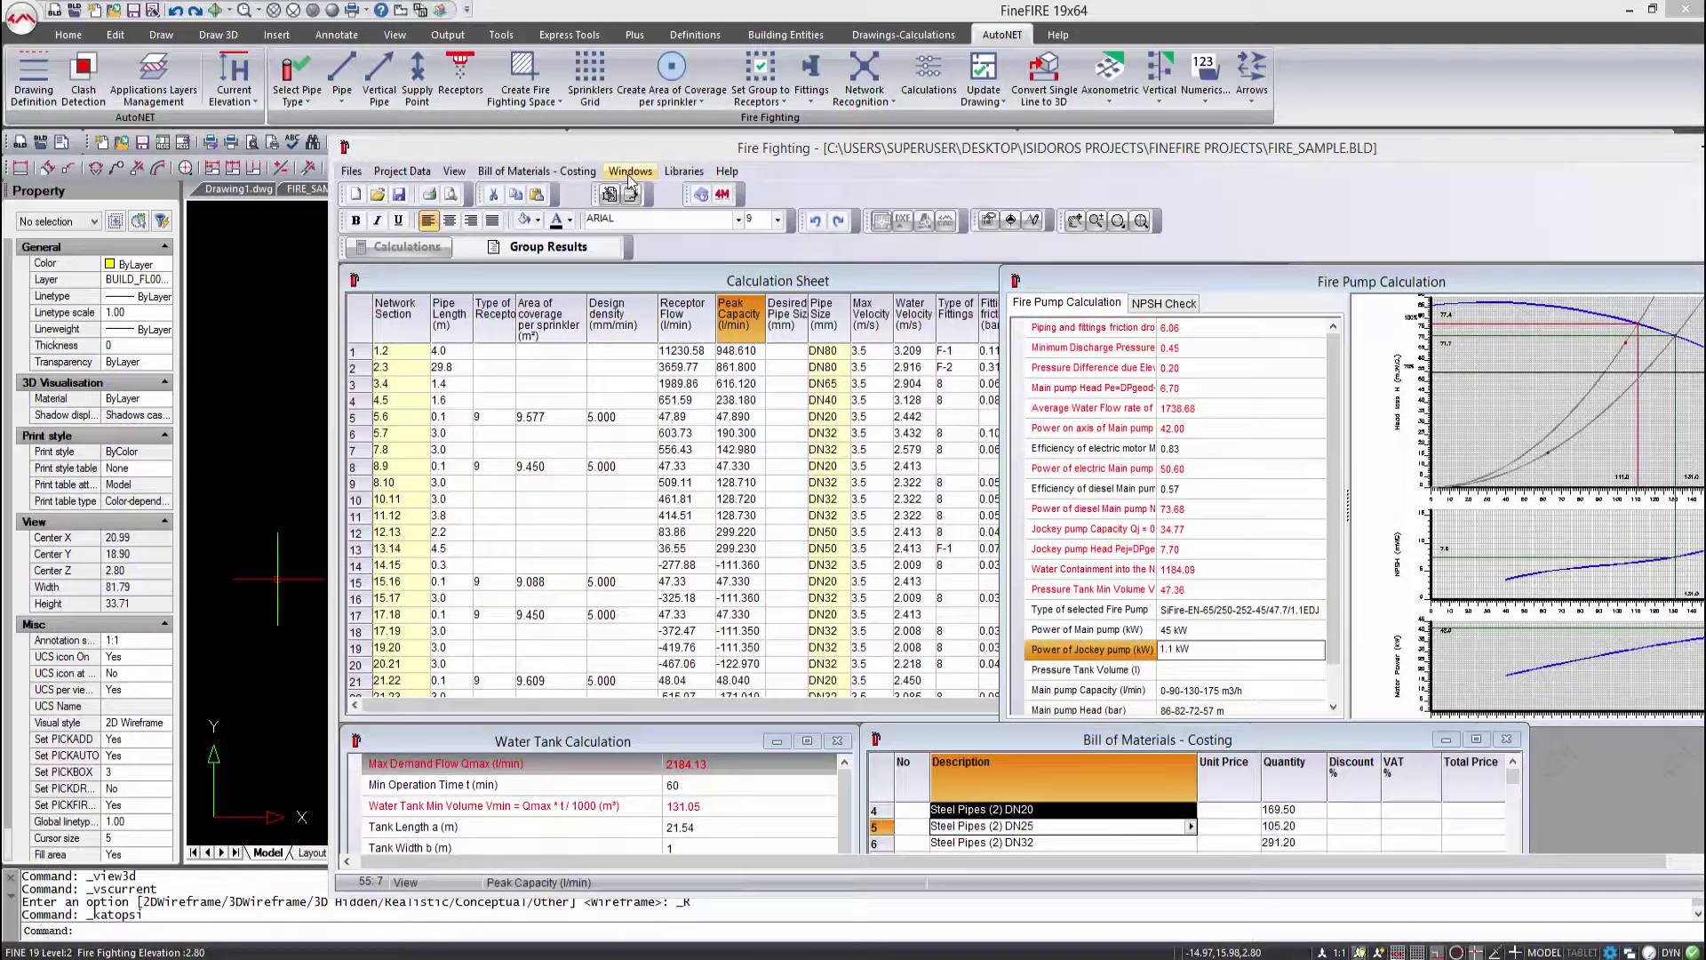
- Review the Assumptions report from the Windows menu and close it
left_click(628, 172)
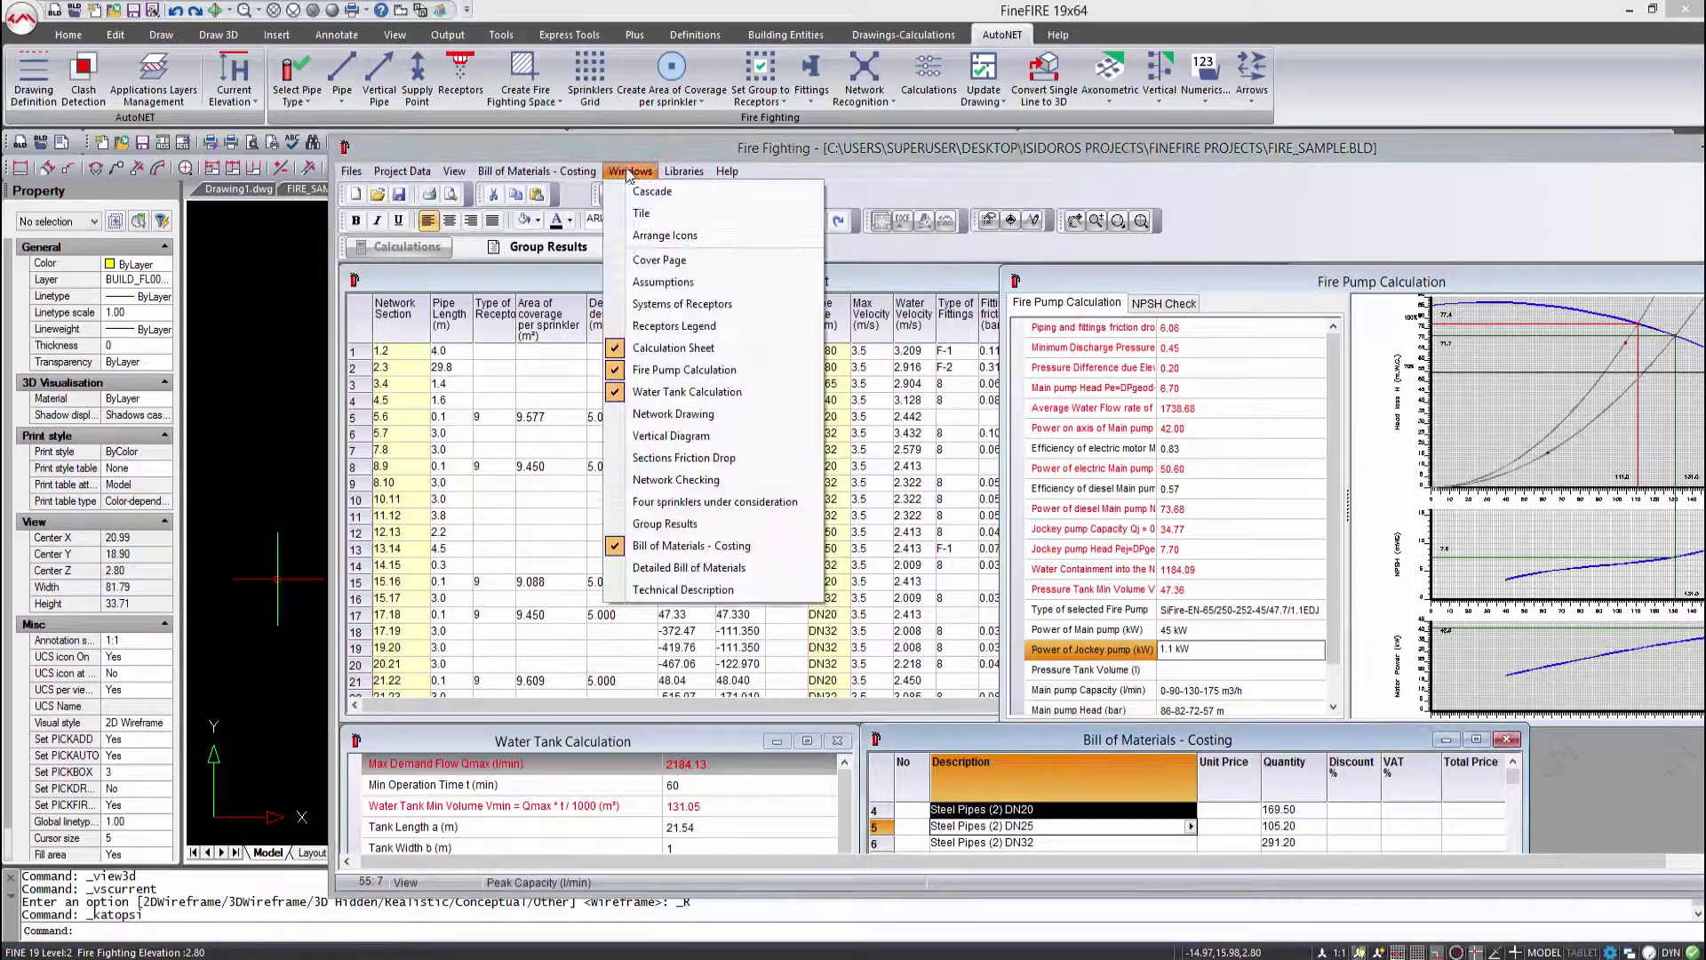
left_click(666, 284)
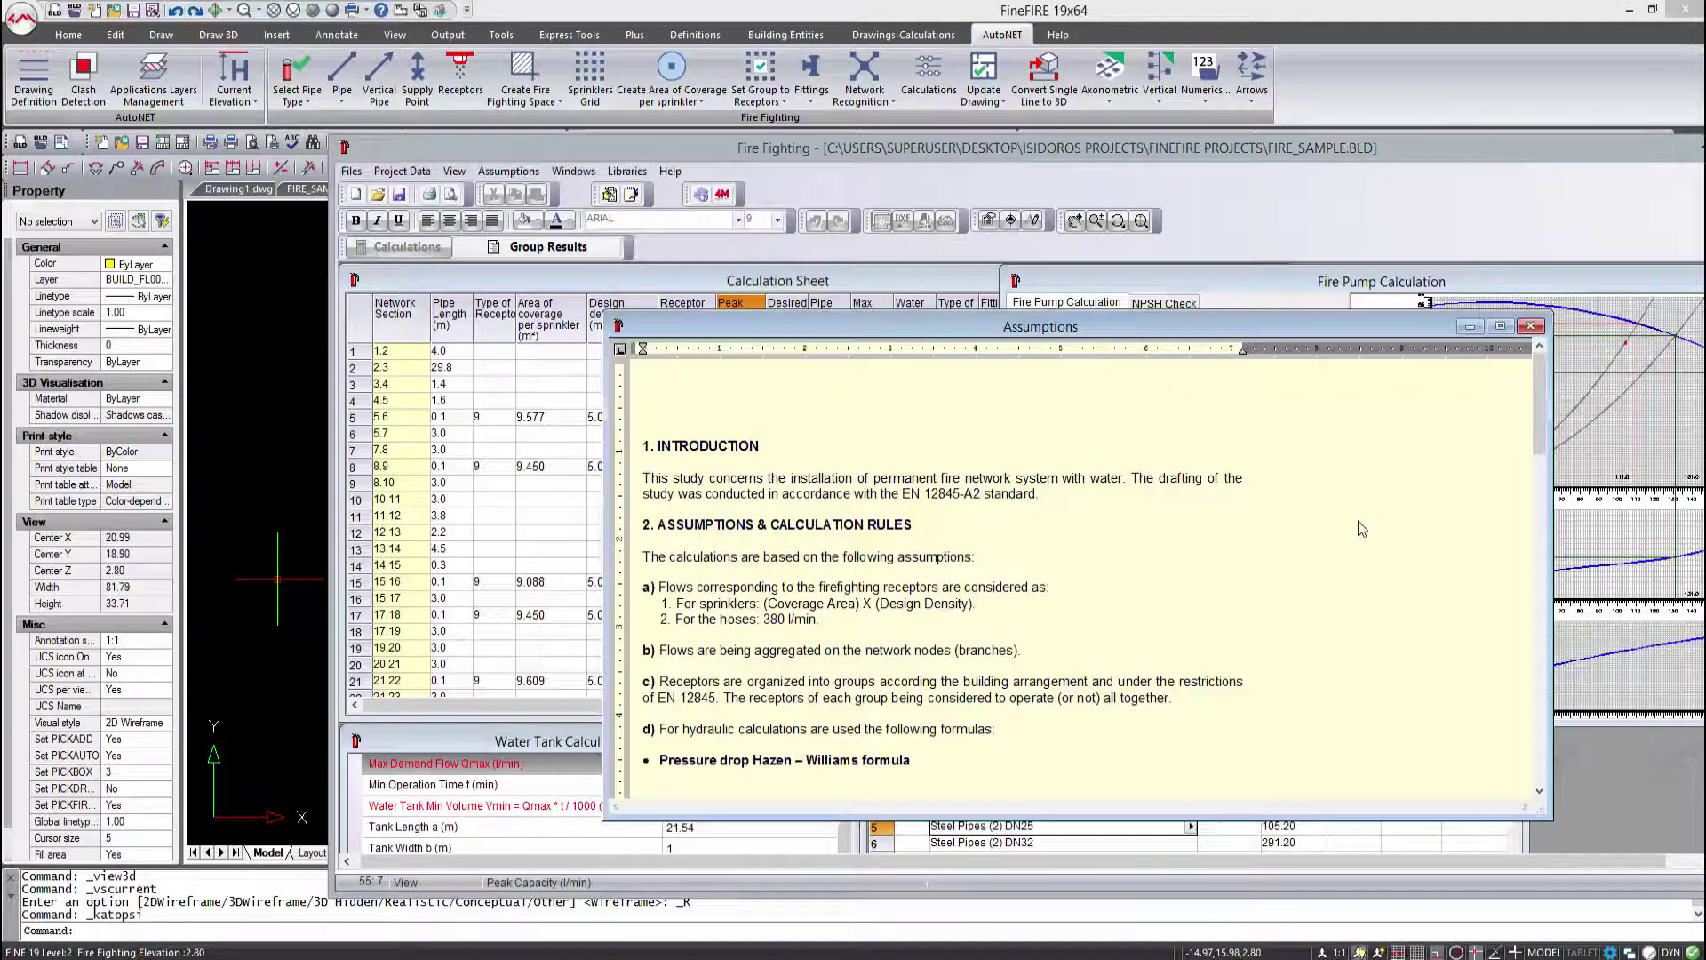
scroll(1363, 529, "down", 15)
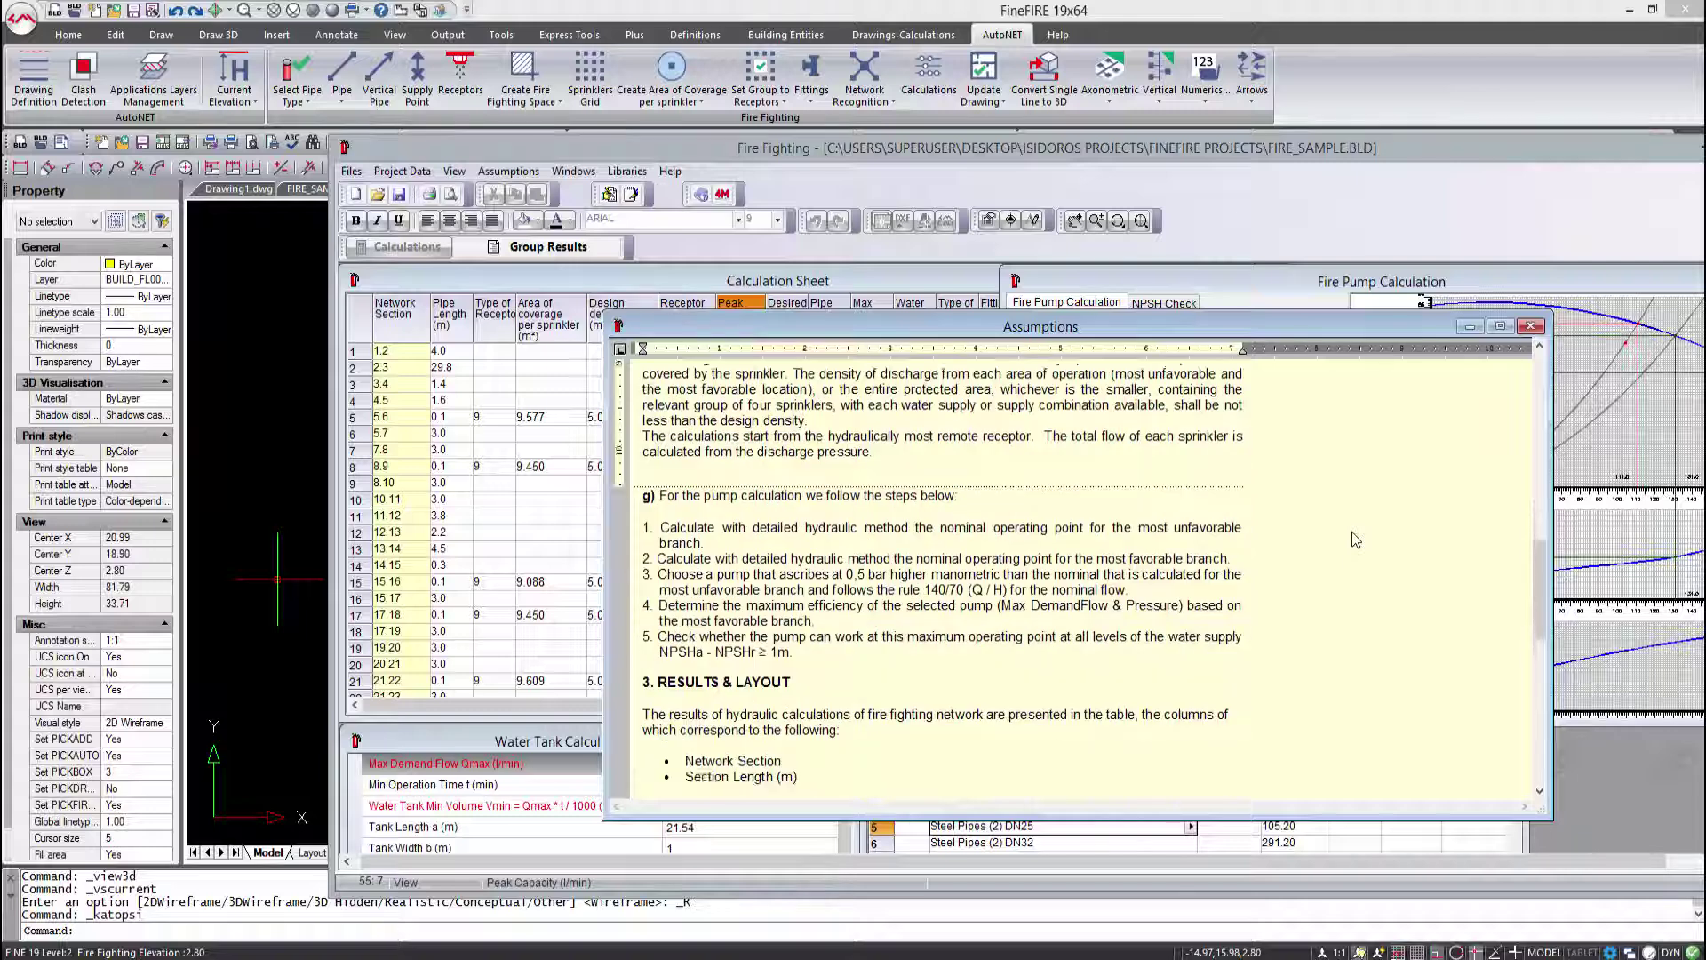
scroll(1352, 531, "down", 10)
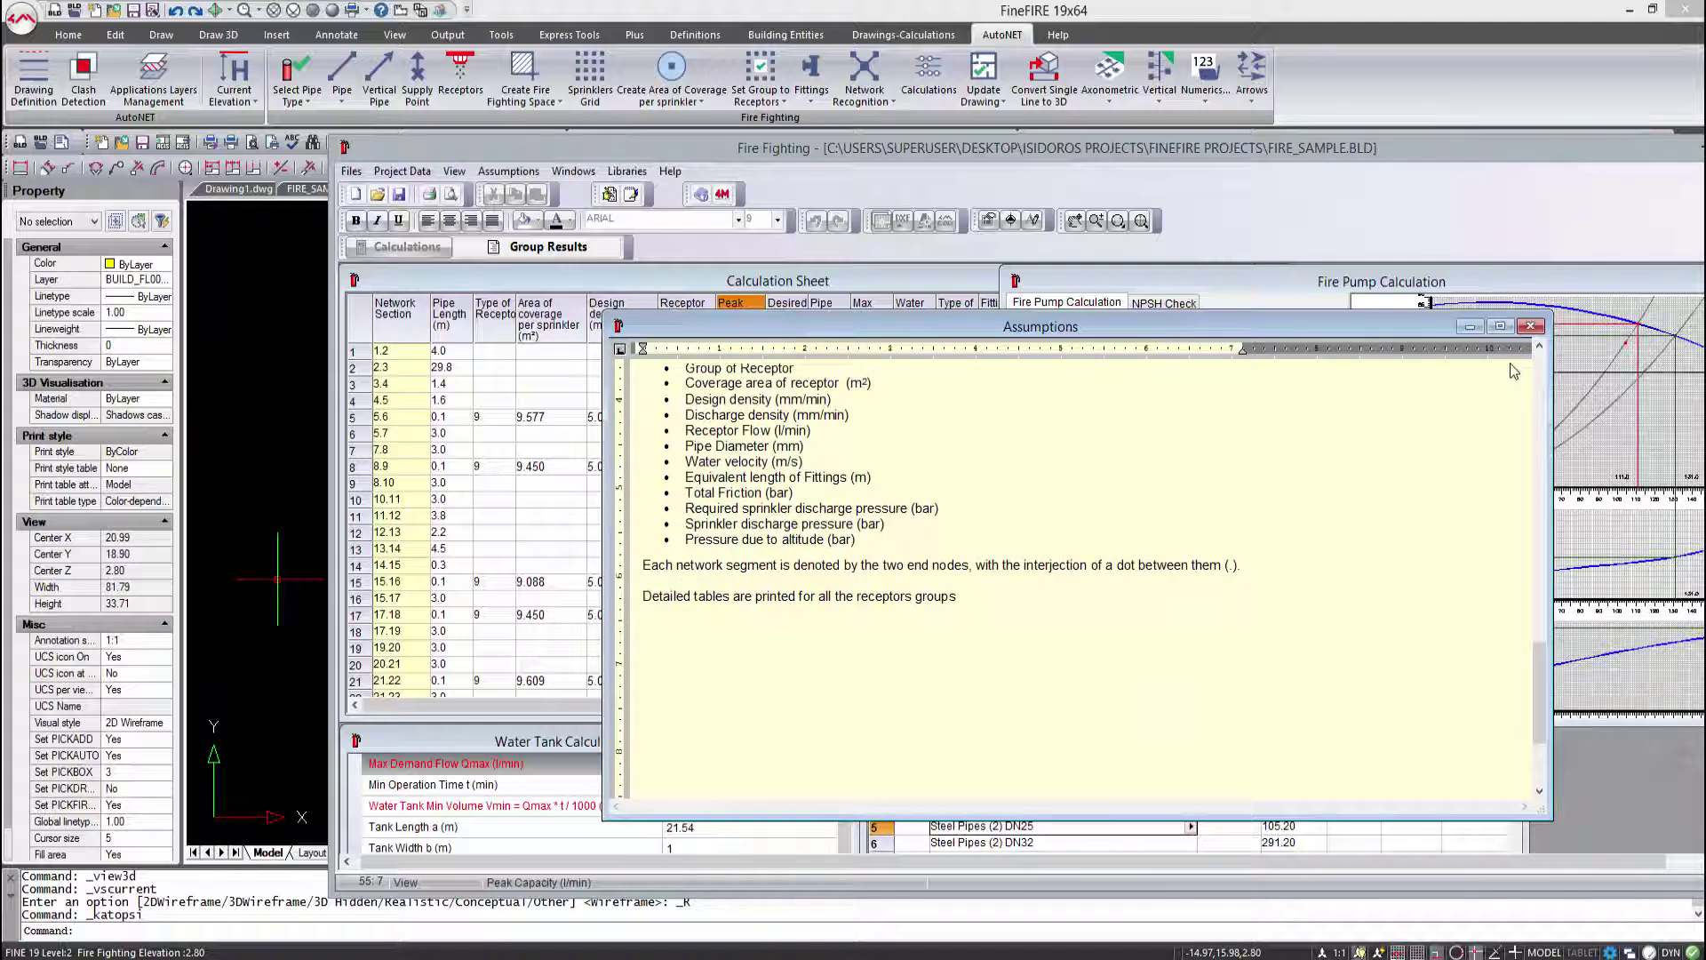
left_click(1531, 327)
- Review the Technical Description report from the Windows menu and close it
left_click(630, 171)
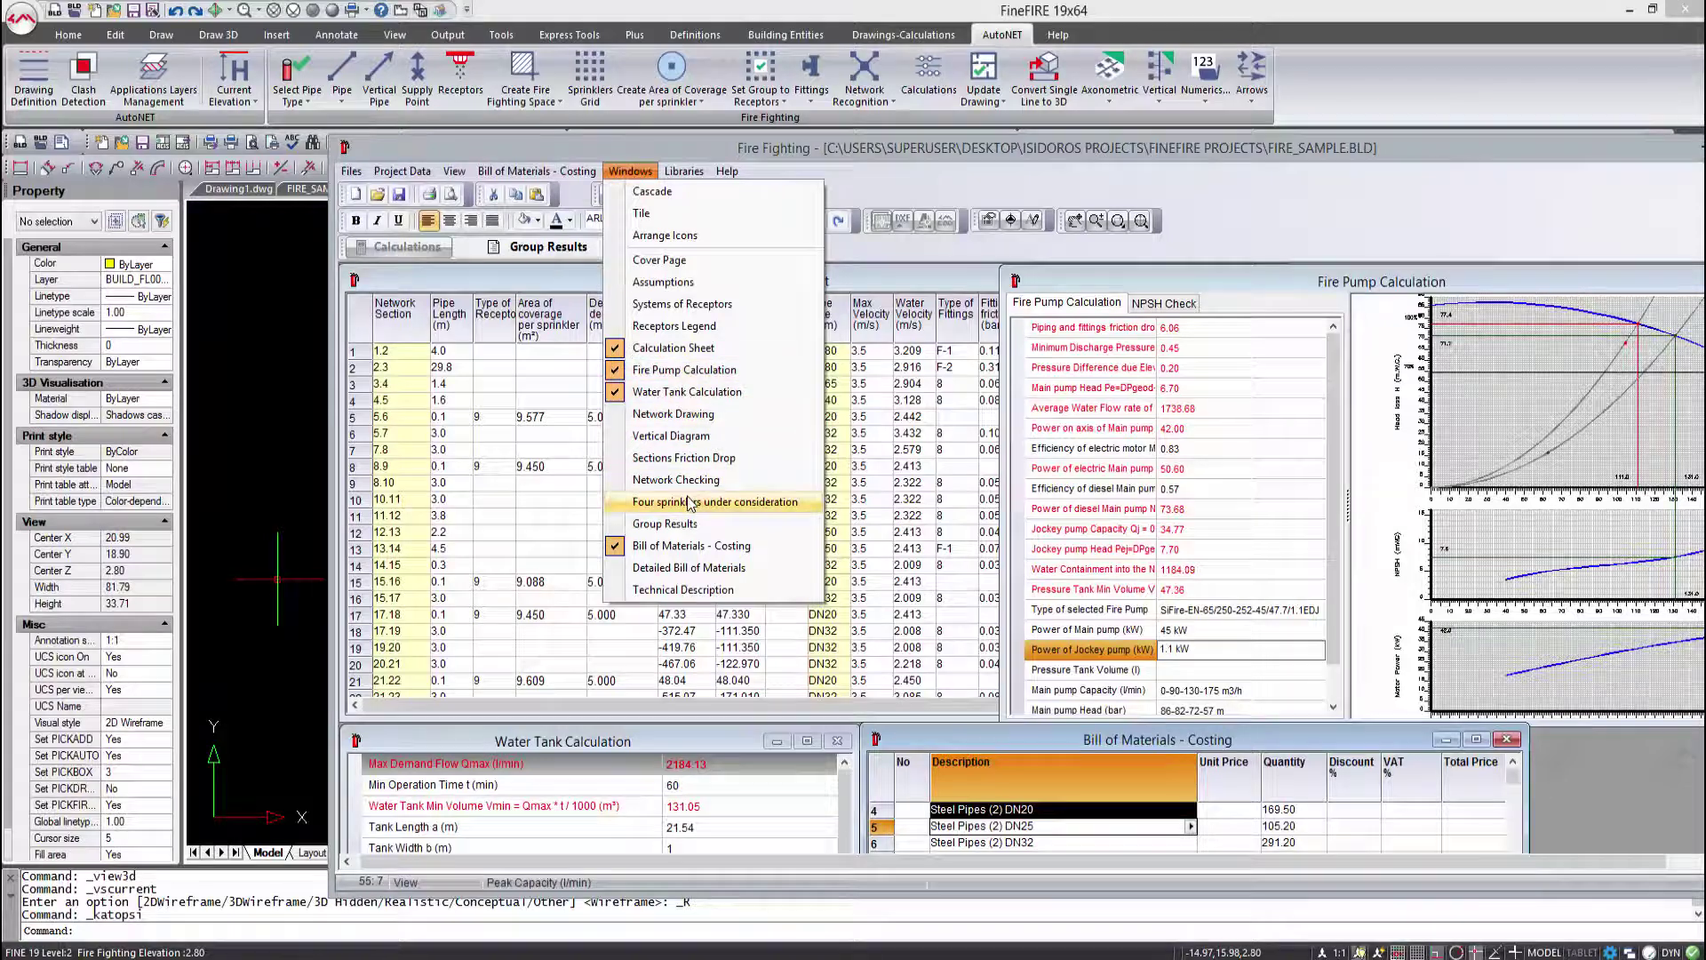
left_click(683, 589)
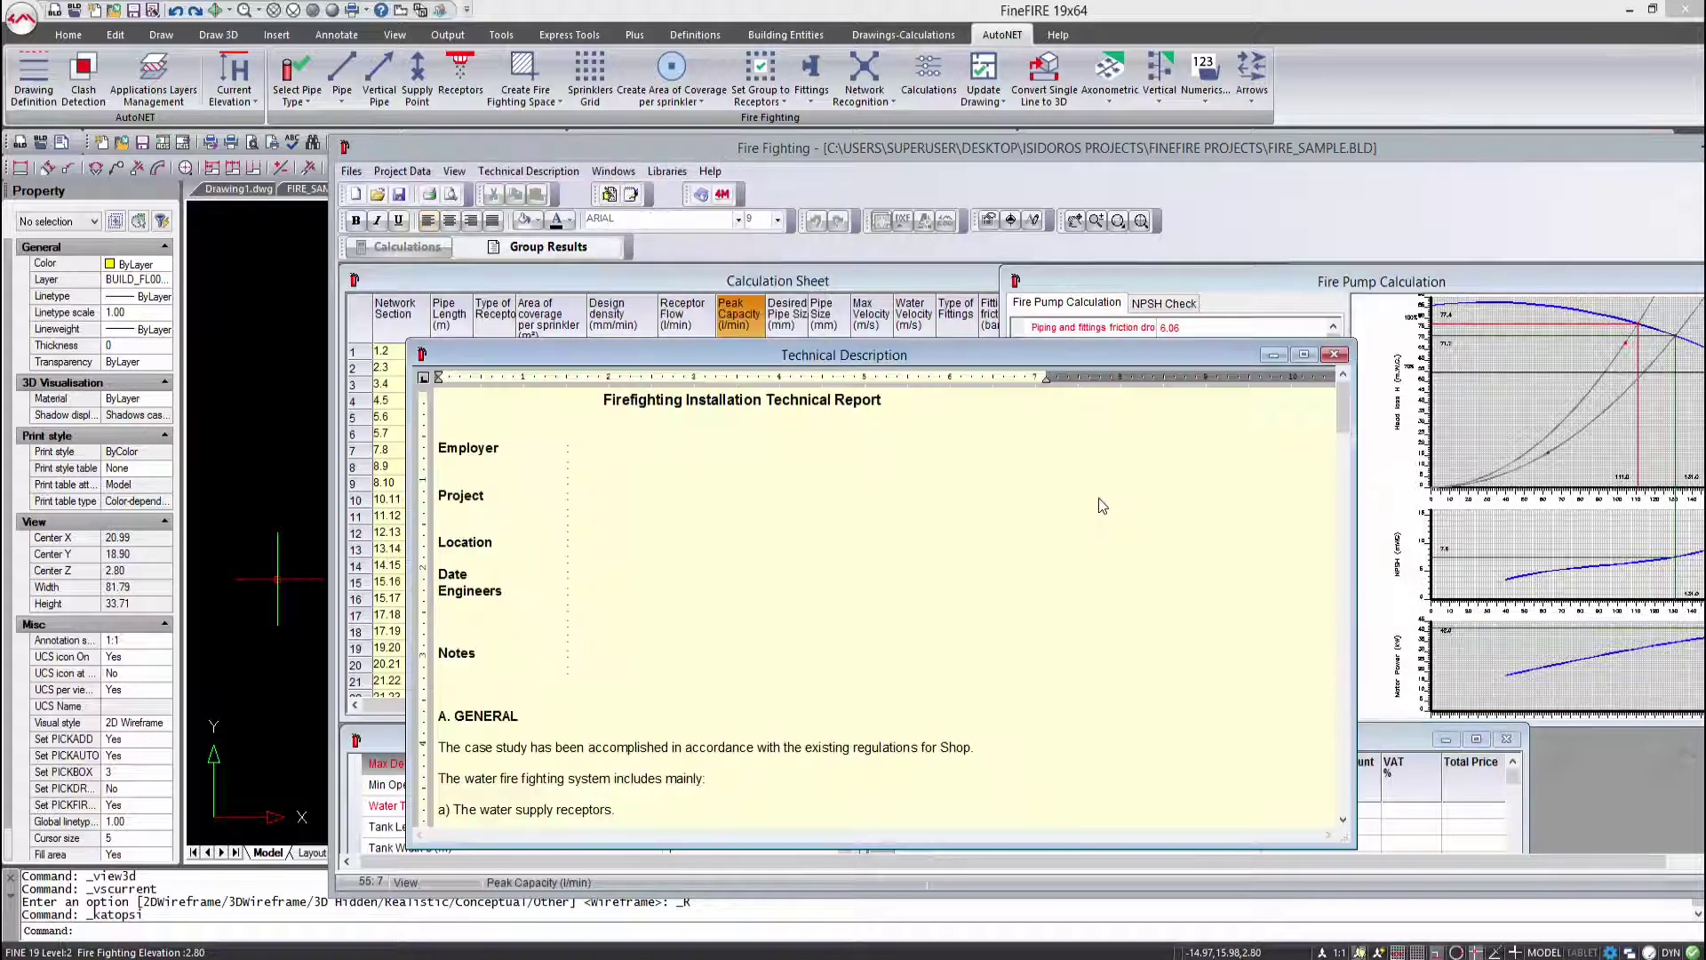
scroll(1203, 523, "down", 20)
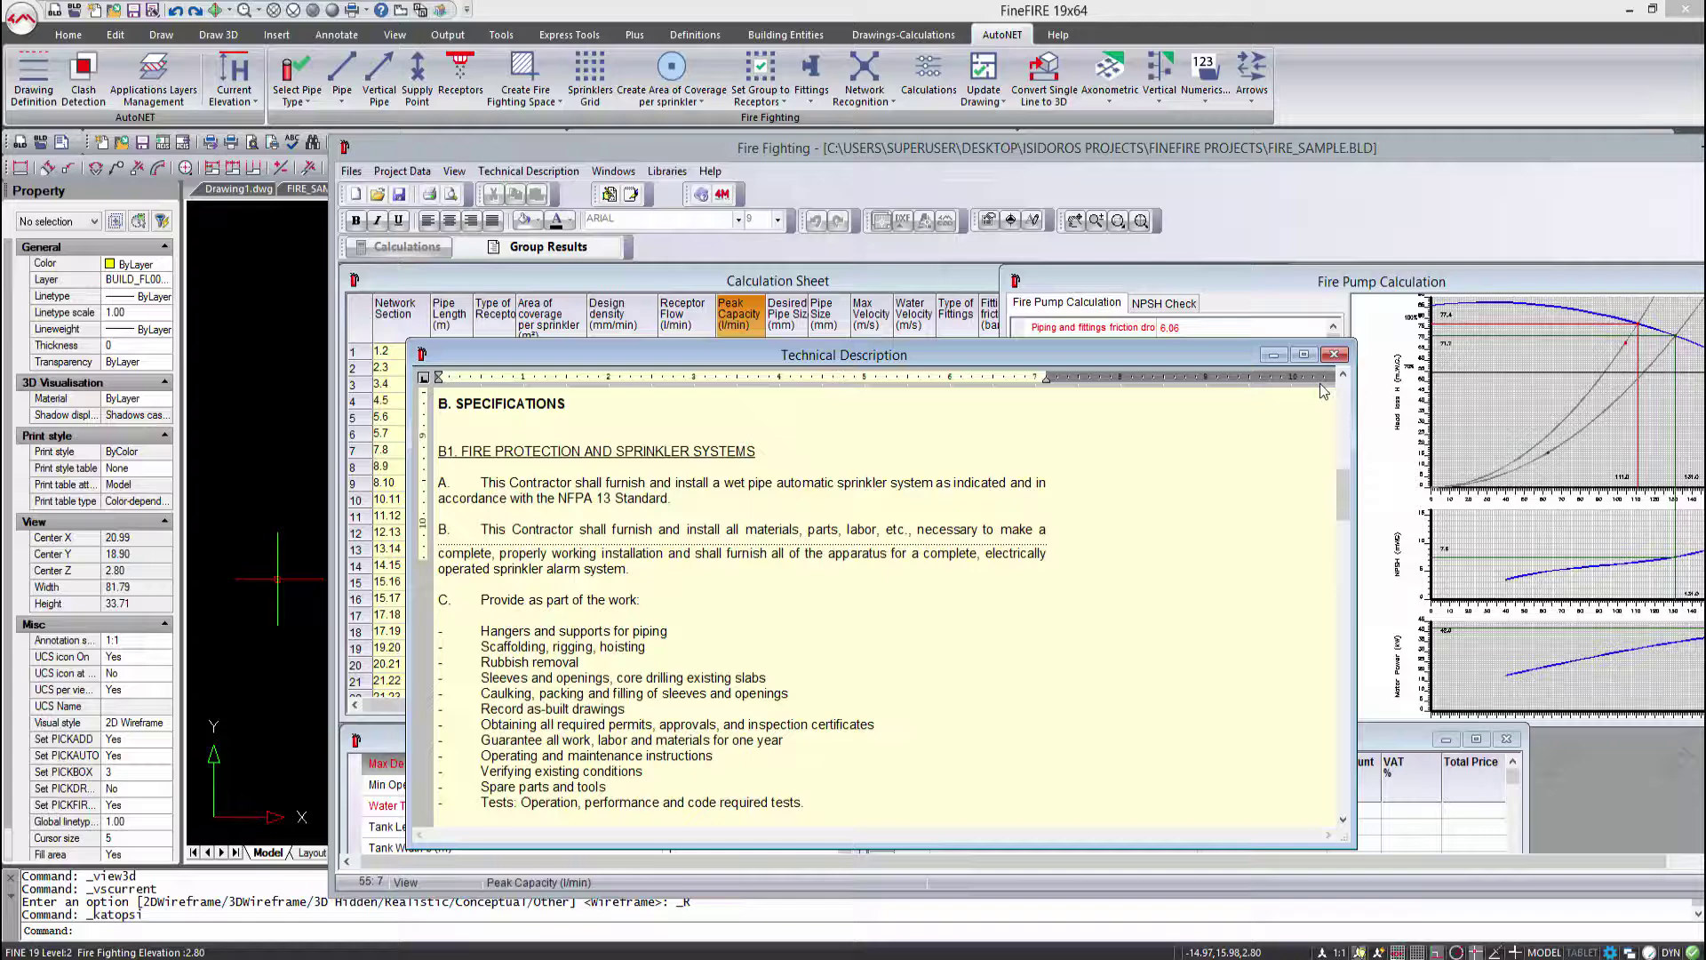
scroll(1320, 423, "down", 5)
left_click(1333, 353)
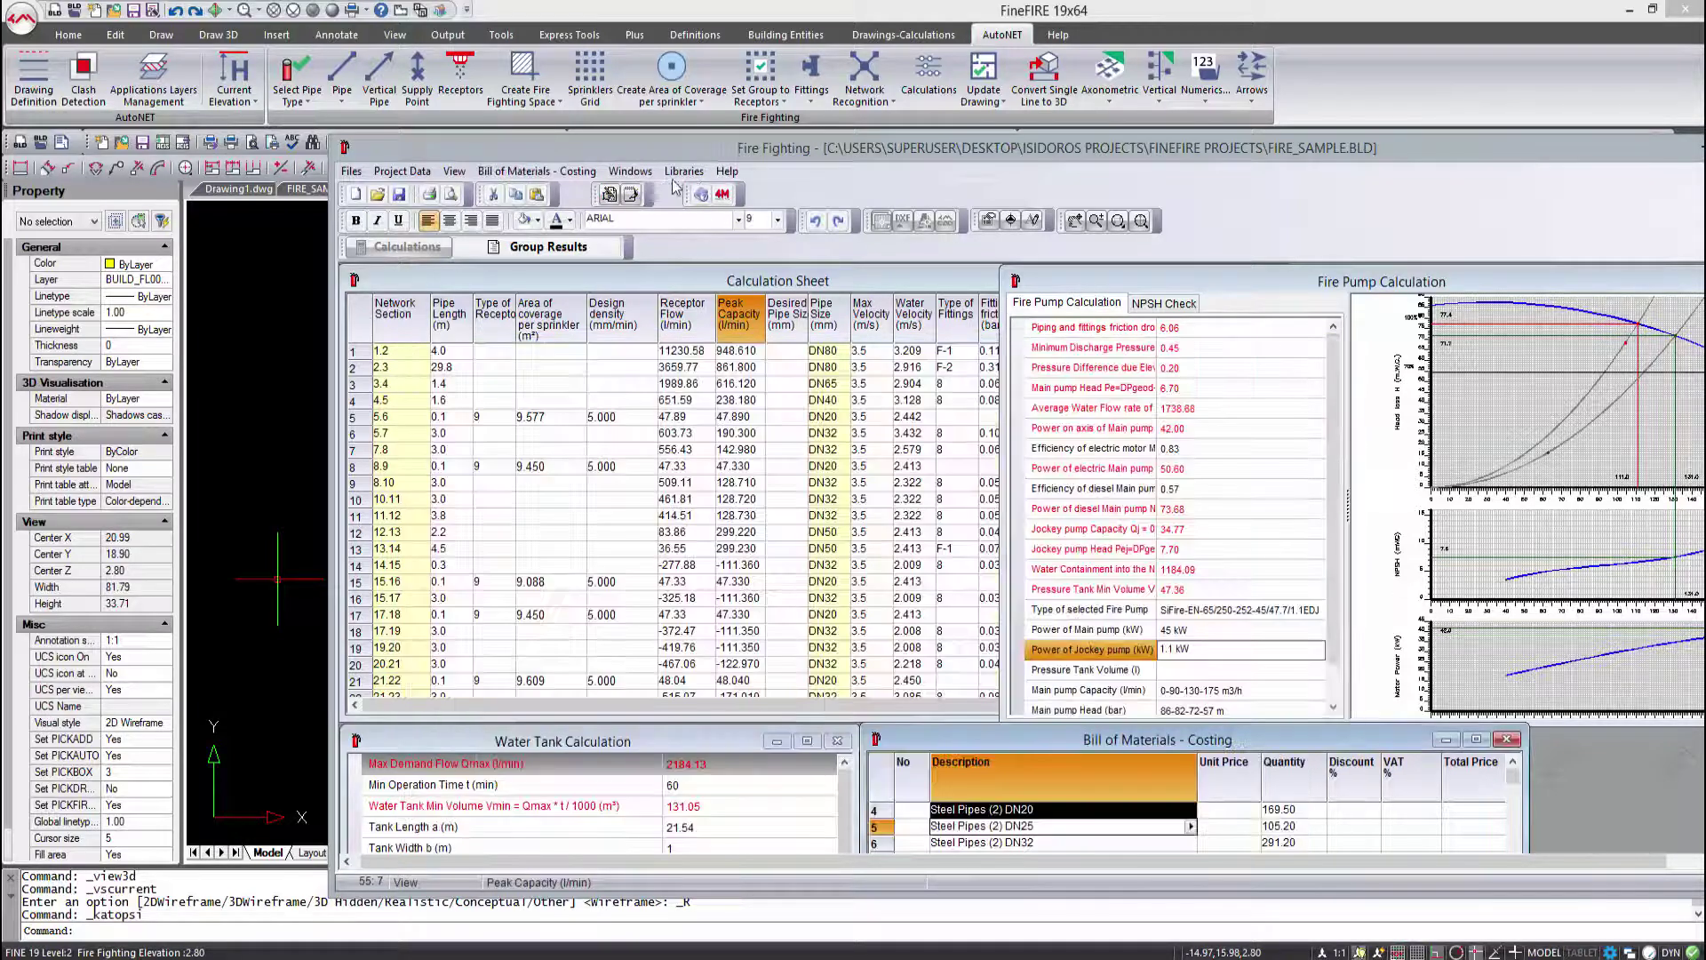
- Run clash detection on the 3D network with Fire Fighting activated
left_click(632, 172)
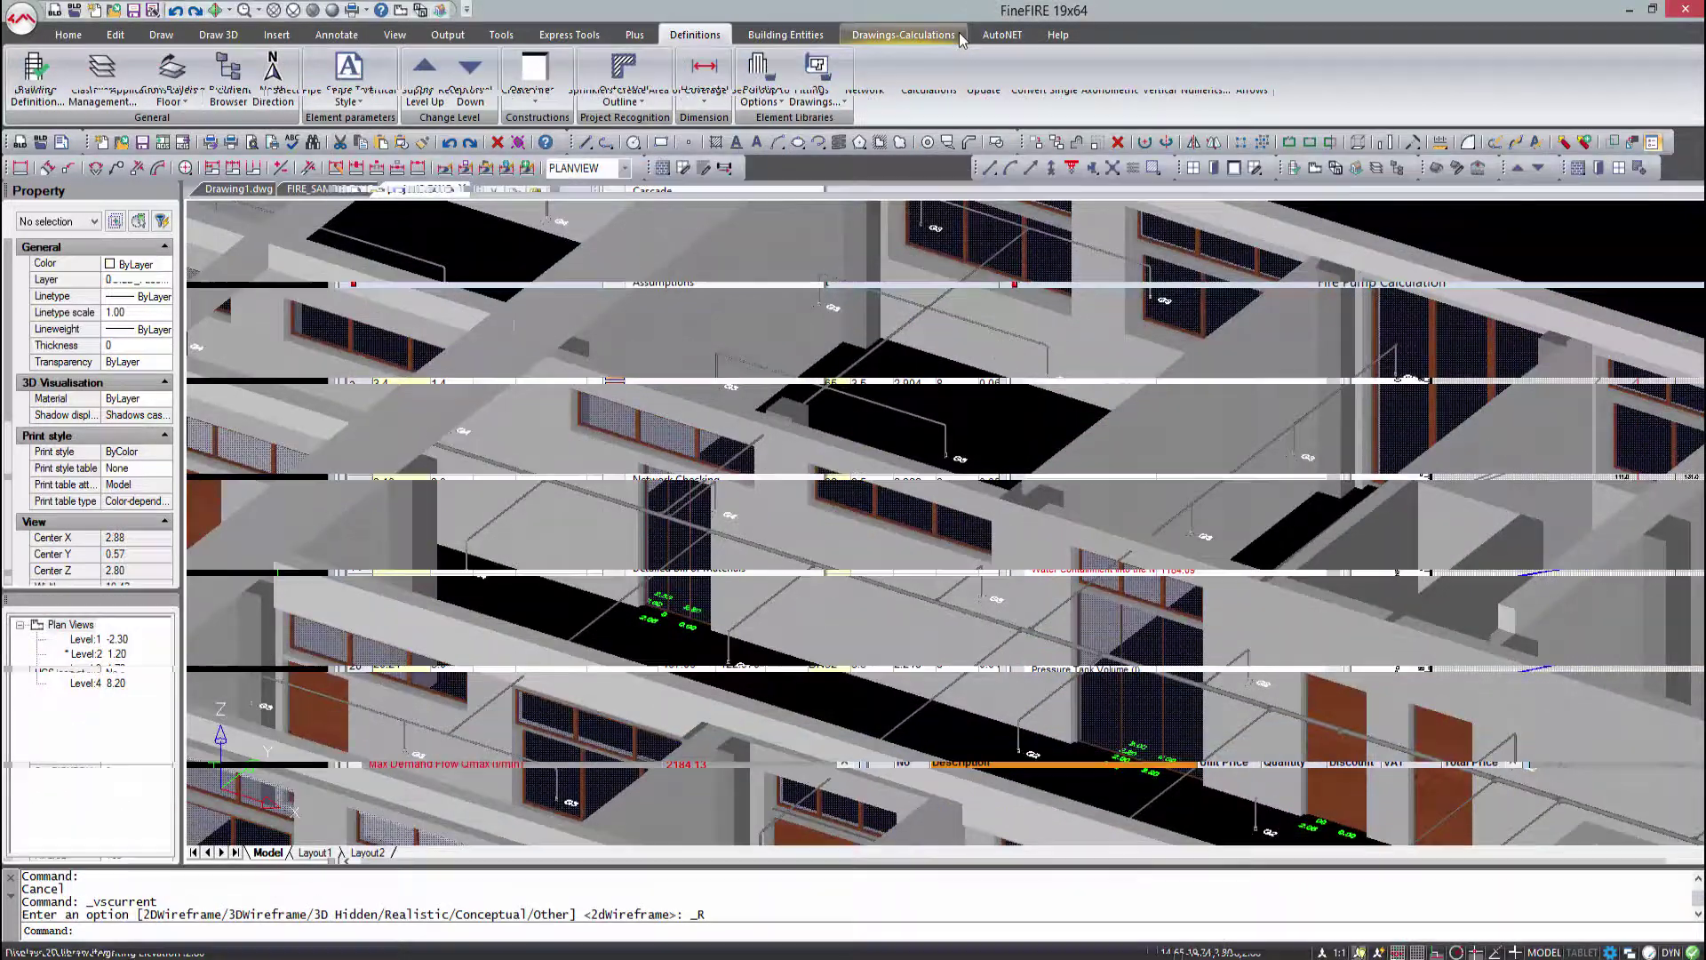
left_click(84, 78)
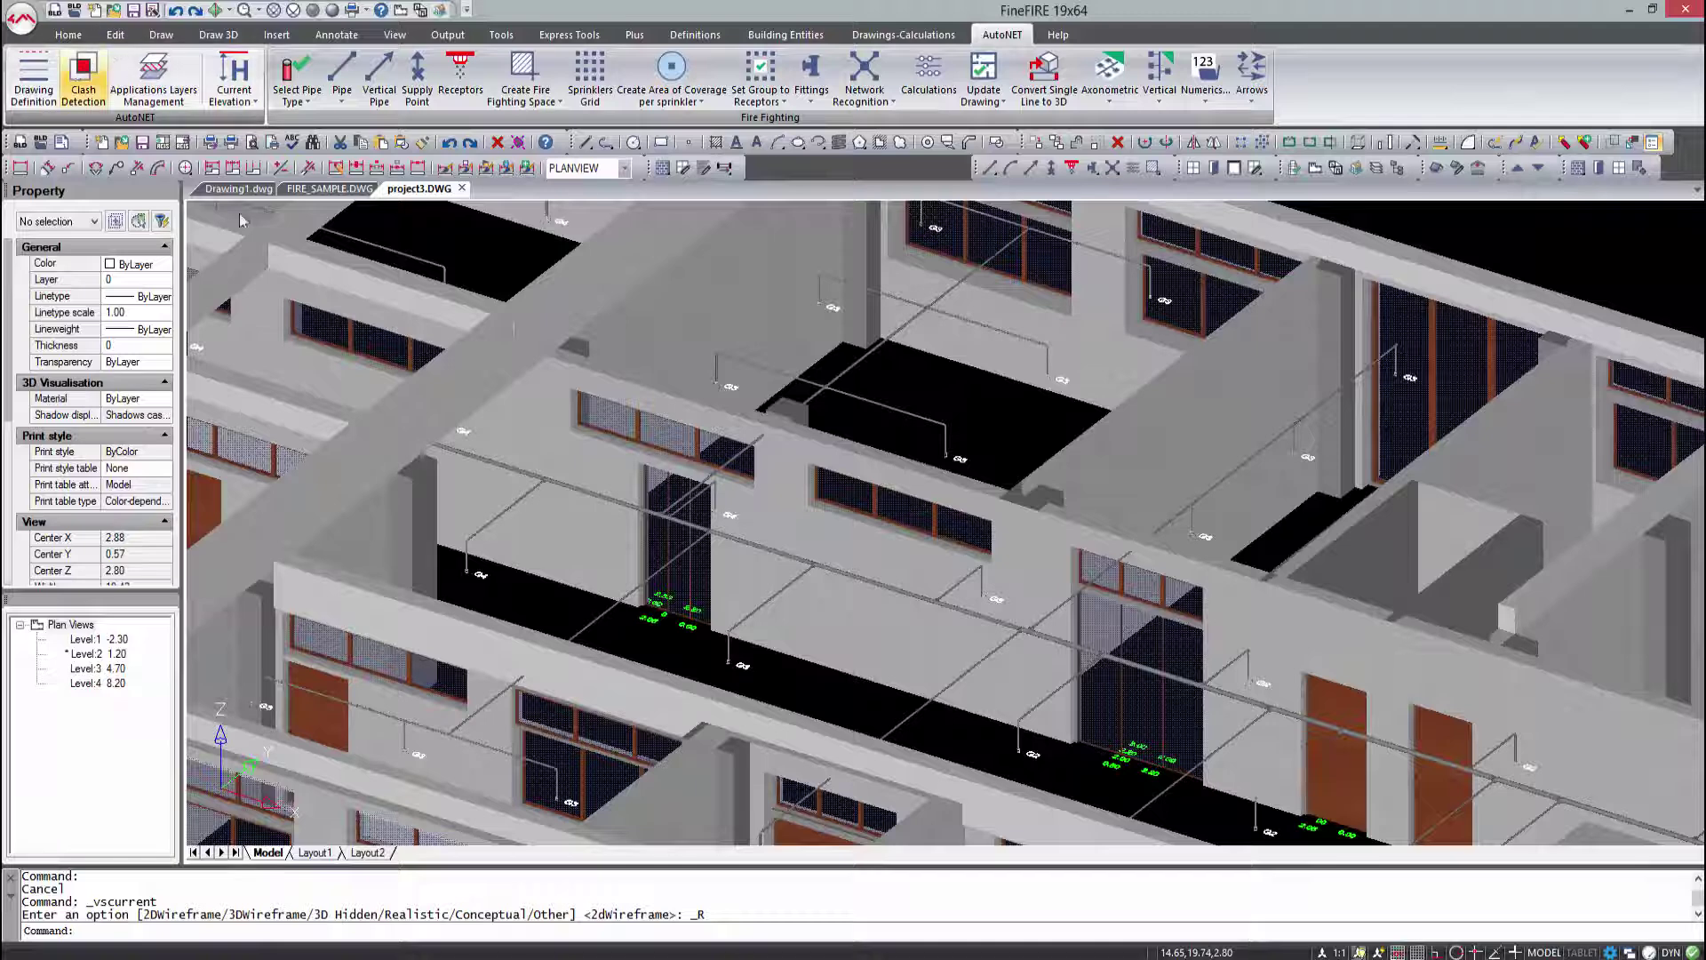
left_click(583, 324)
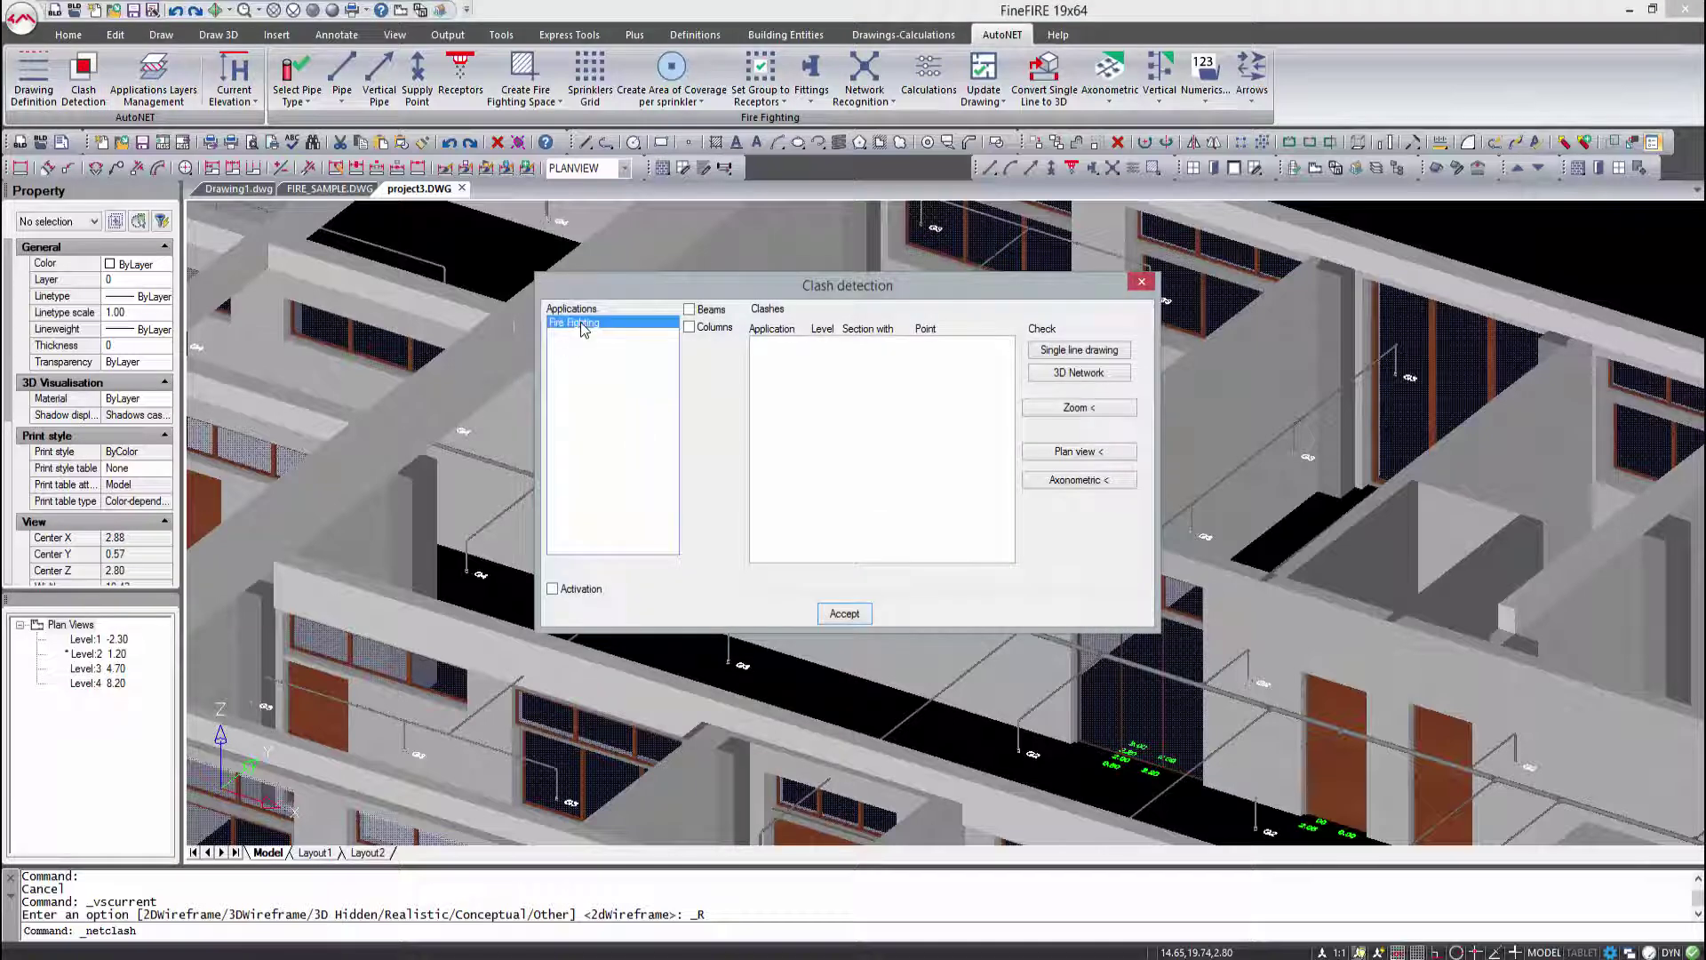
left_click(553, 590)
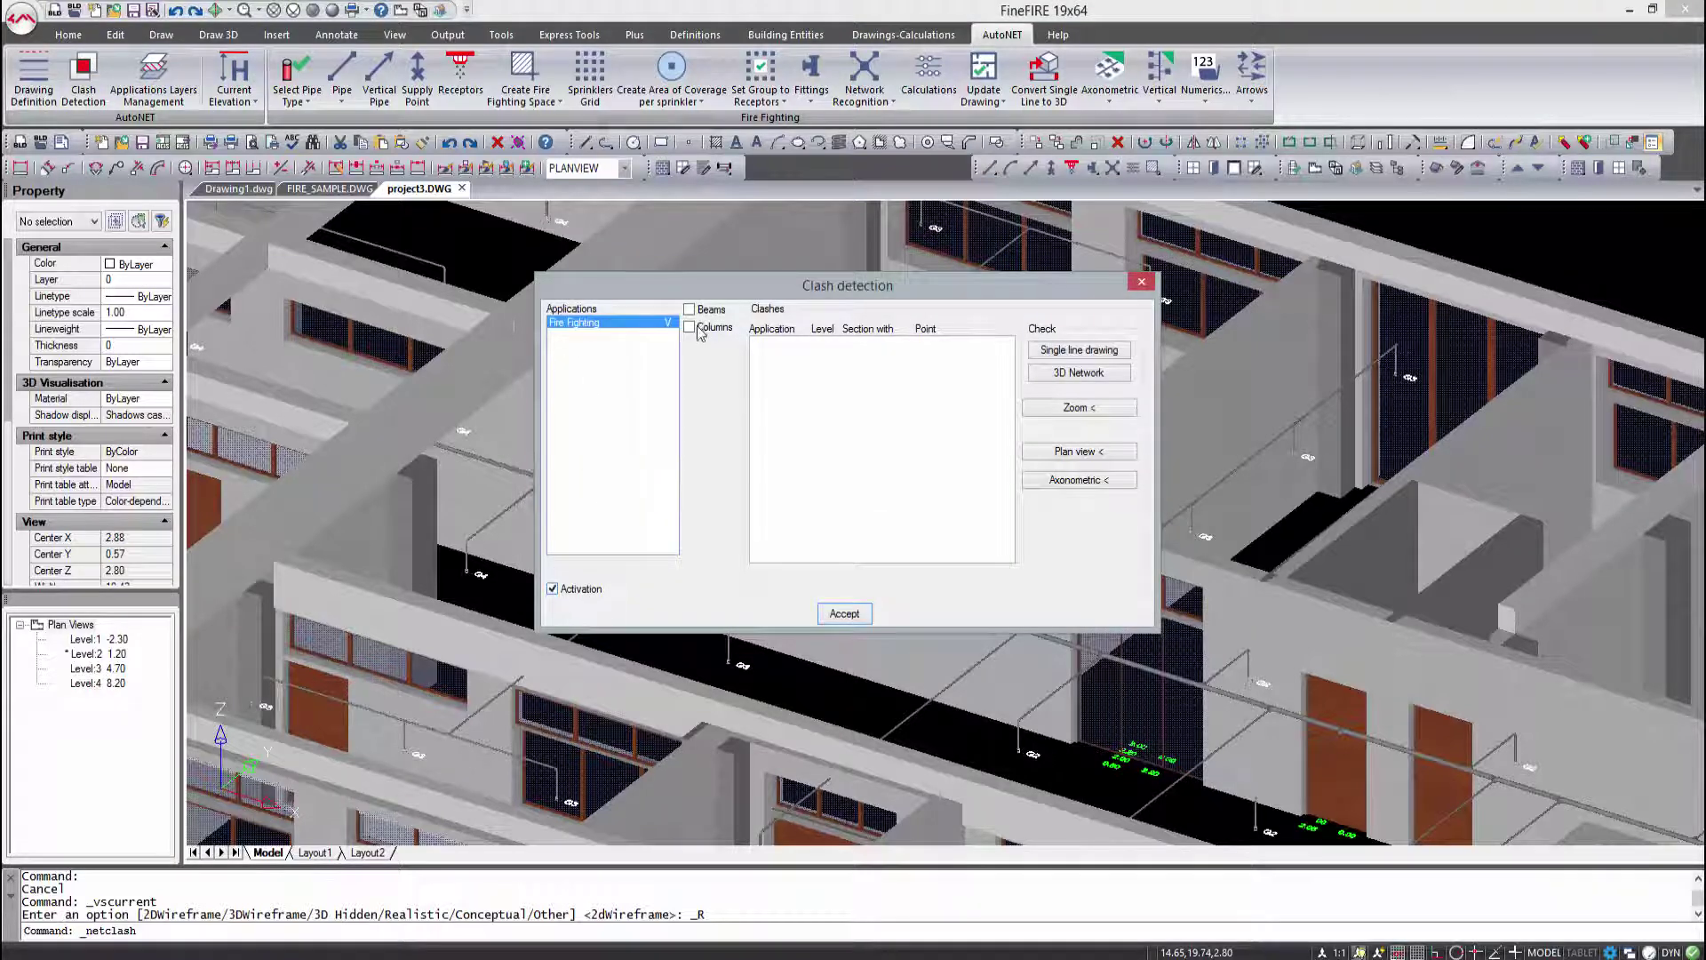
left_click(1057, 381)
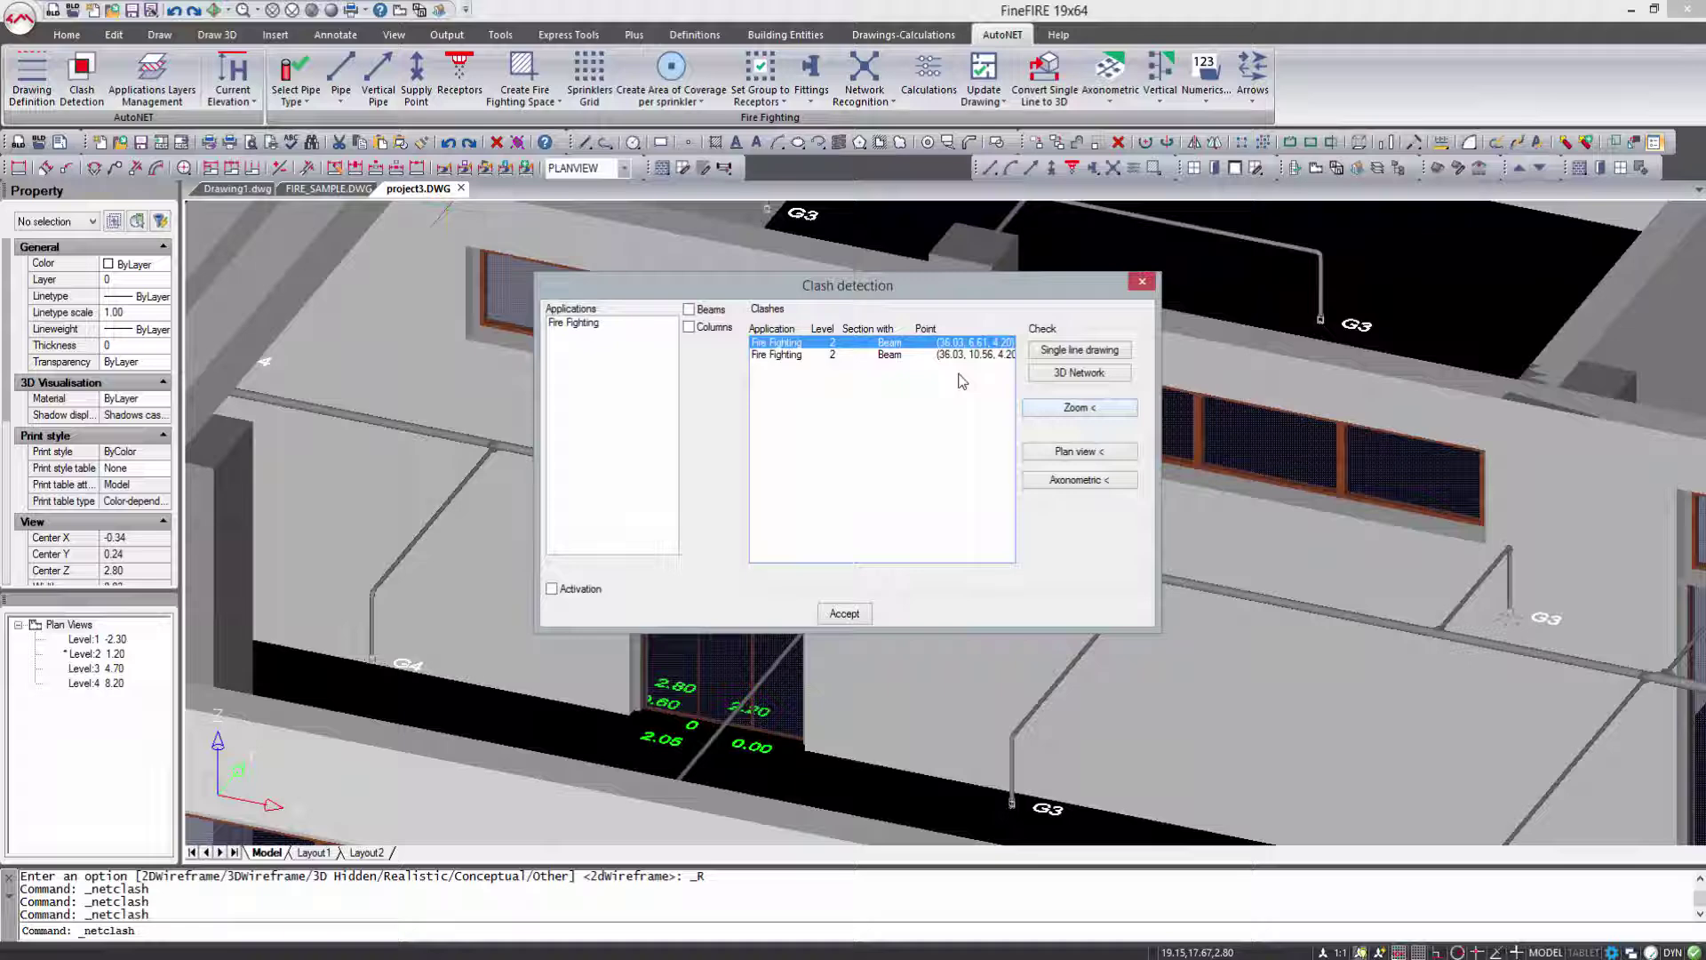
- Zoom to the second pipe–beam clash on level 2 and orbit around it
left_click(950, 355)
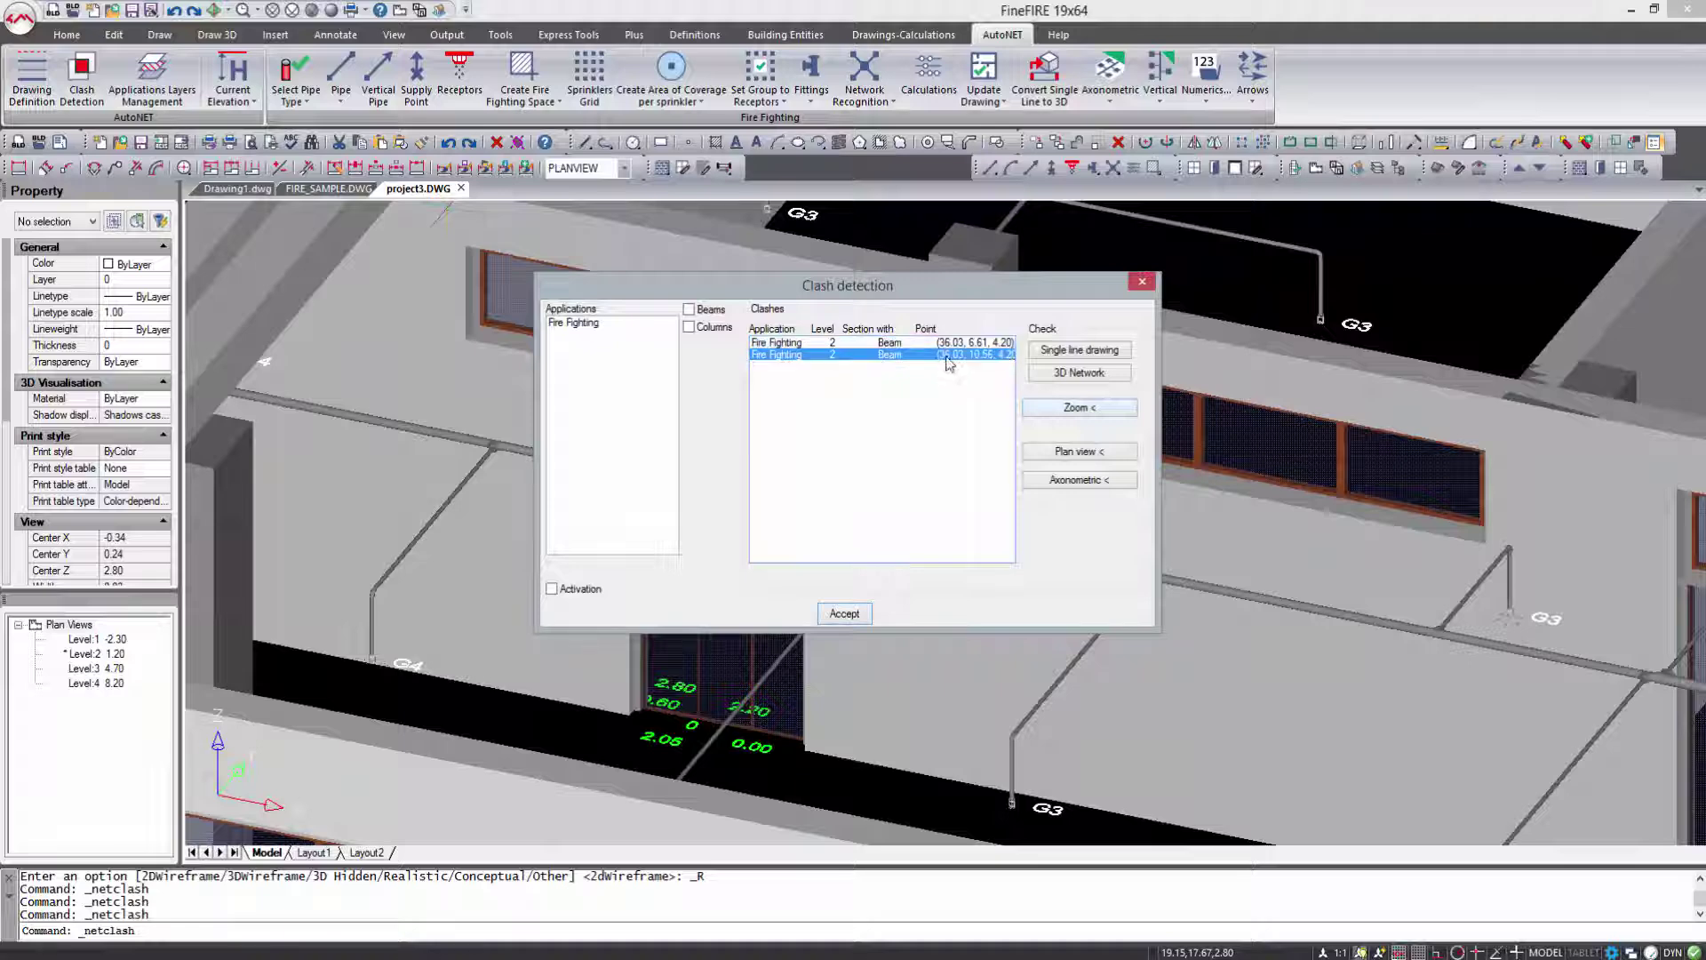
left_click(1068, 412)
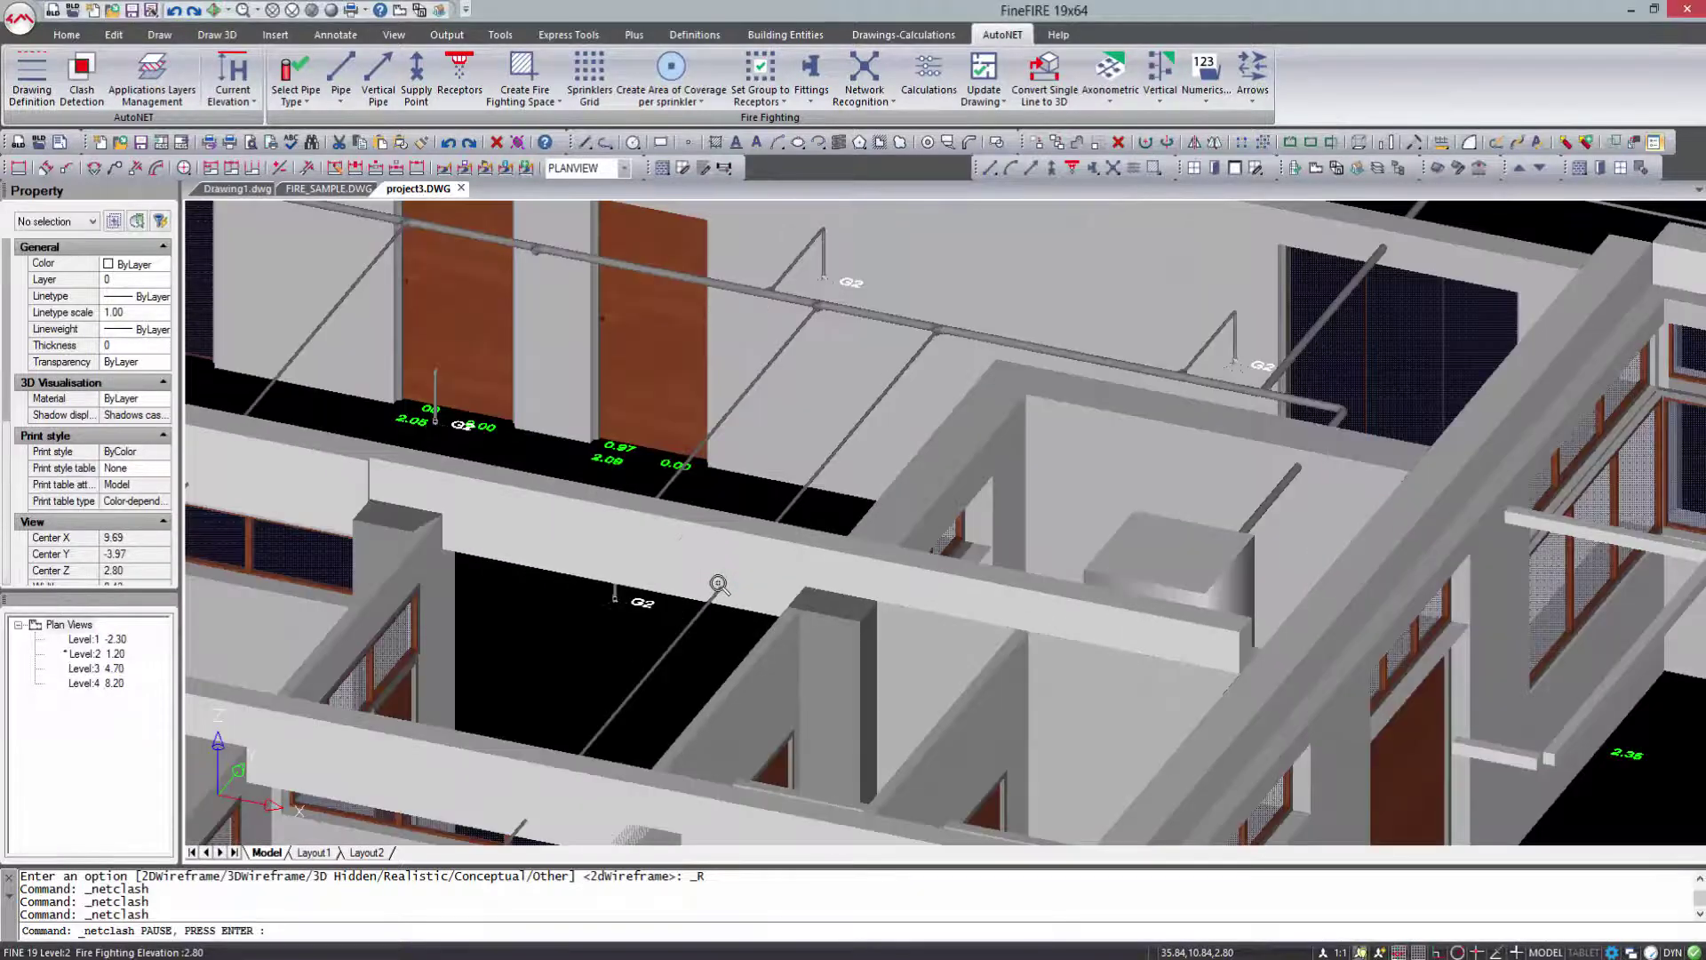
middle_click_drag(718, 584, 1115, 493, "shift")
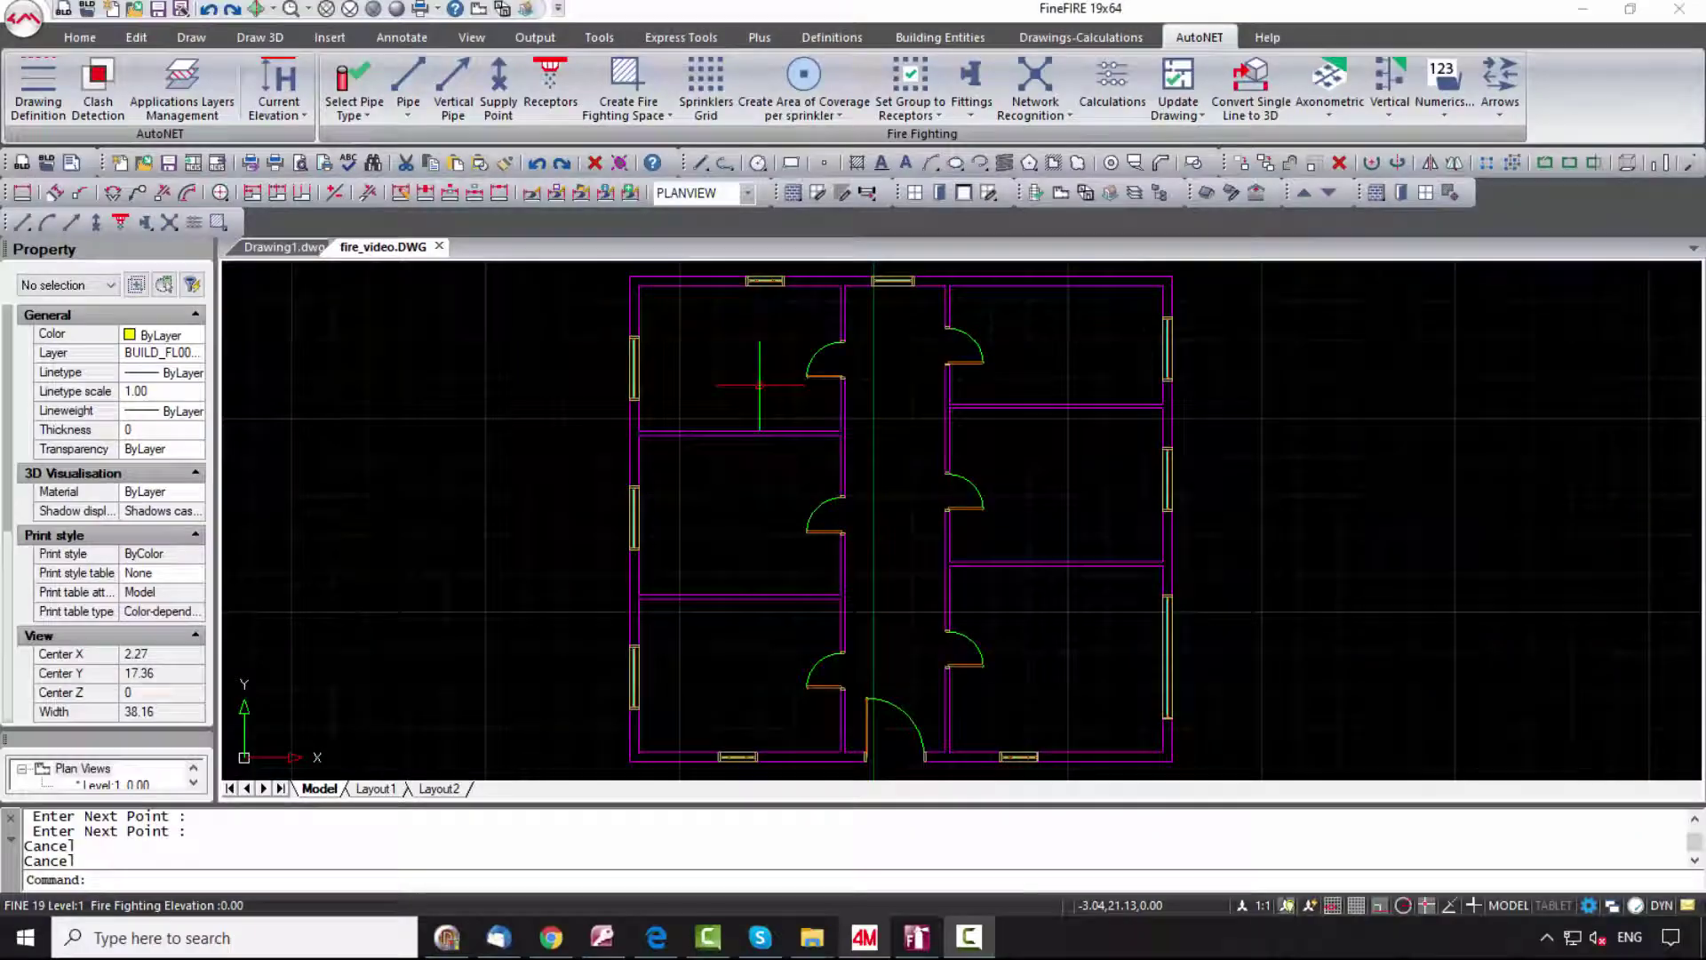
- Start Create Fire Fighting Space on the fire_video.DWG floor plan
left_click(637, 105)
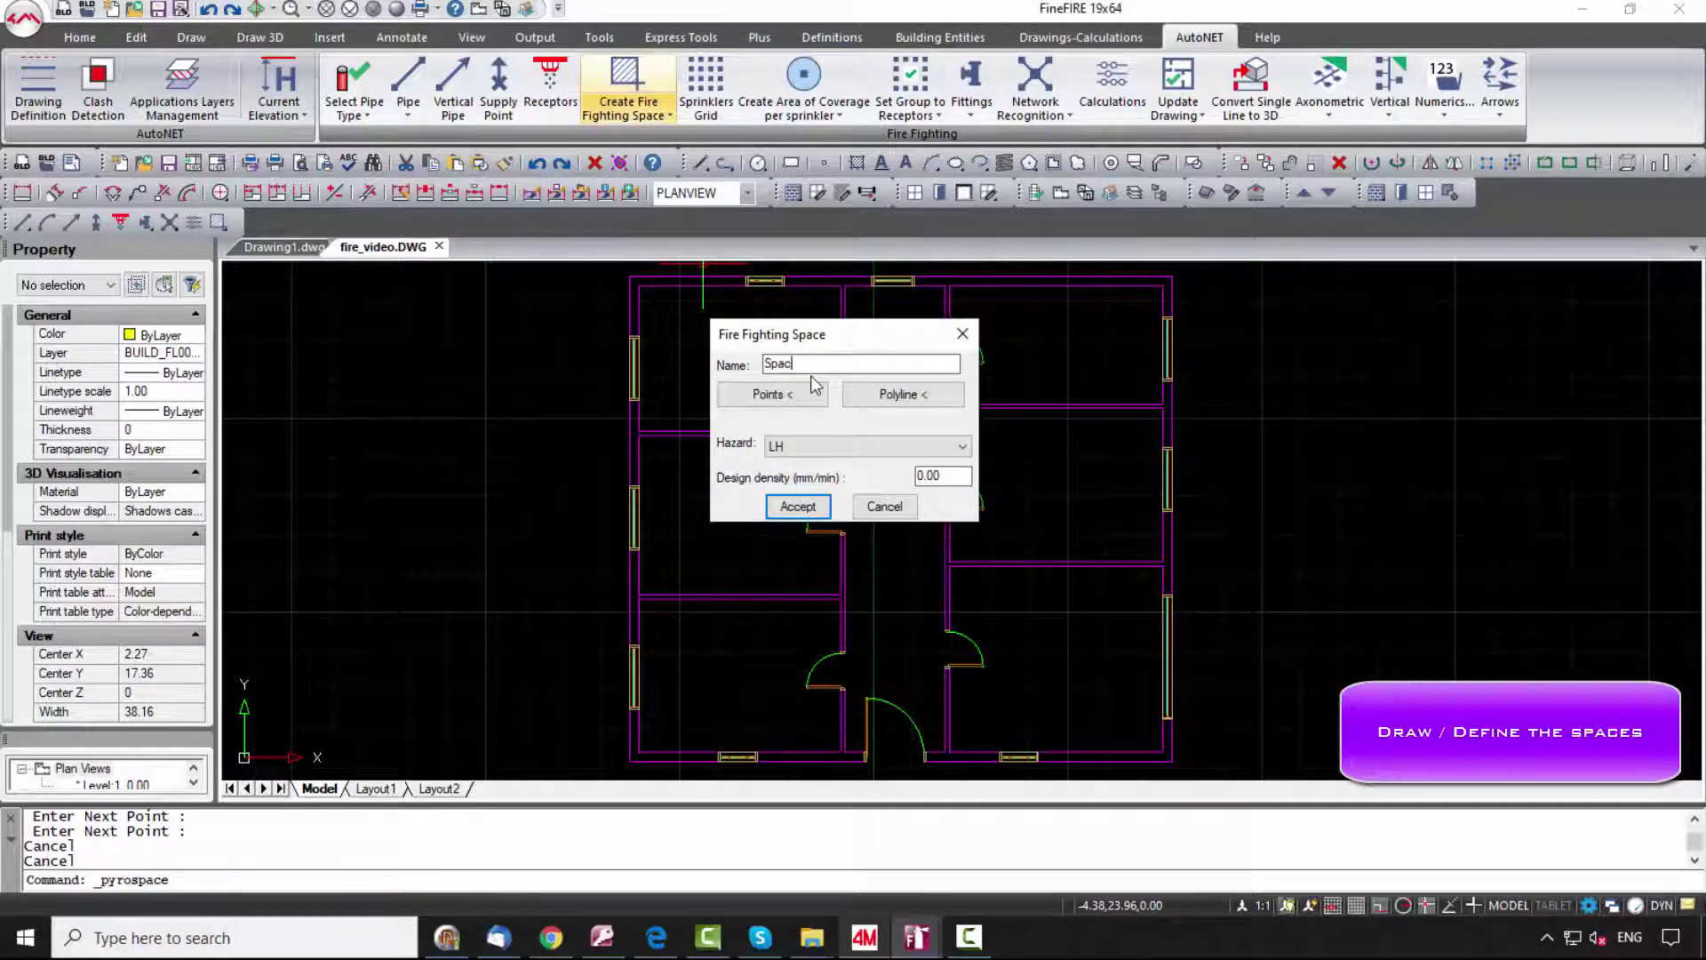
- Define Space1 as an OH fire fighting space by outlining the room's corners
left_click(826, 446)
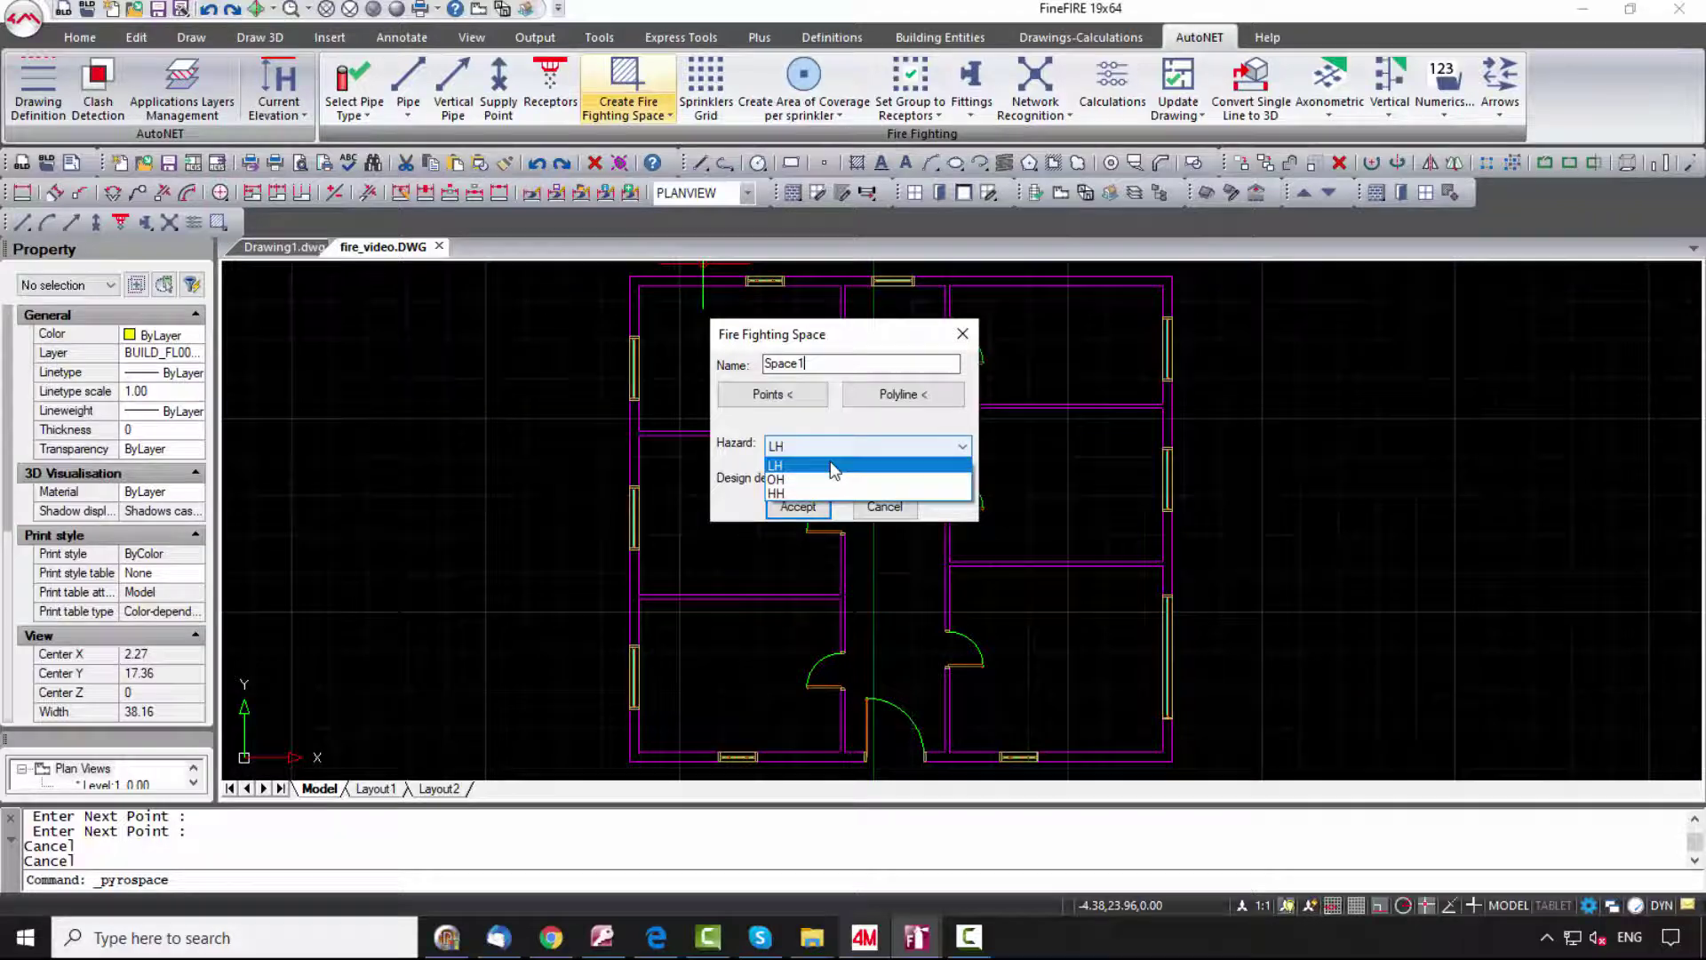
left_click(824, 484)
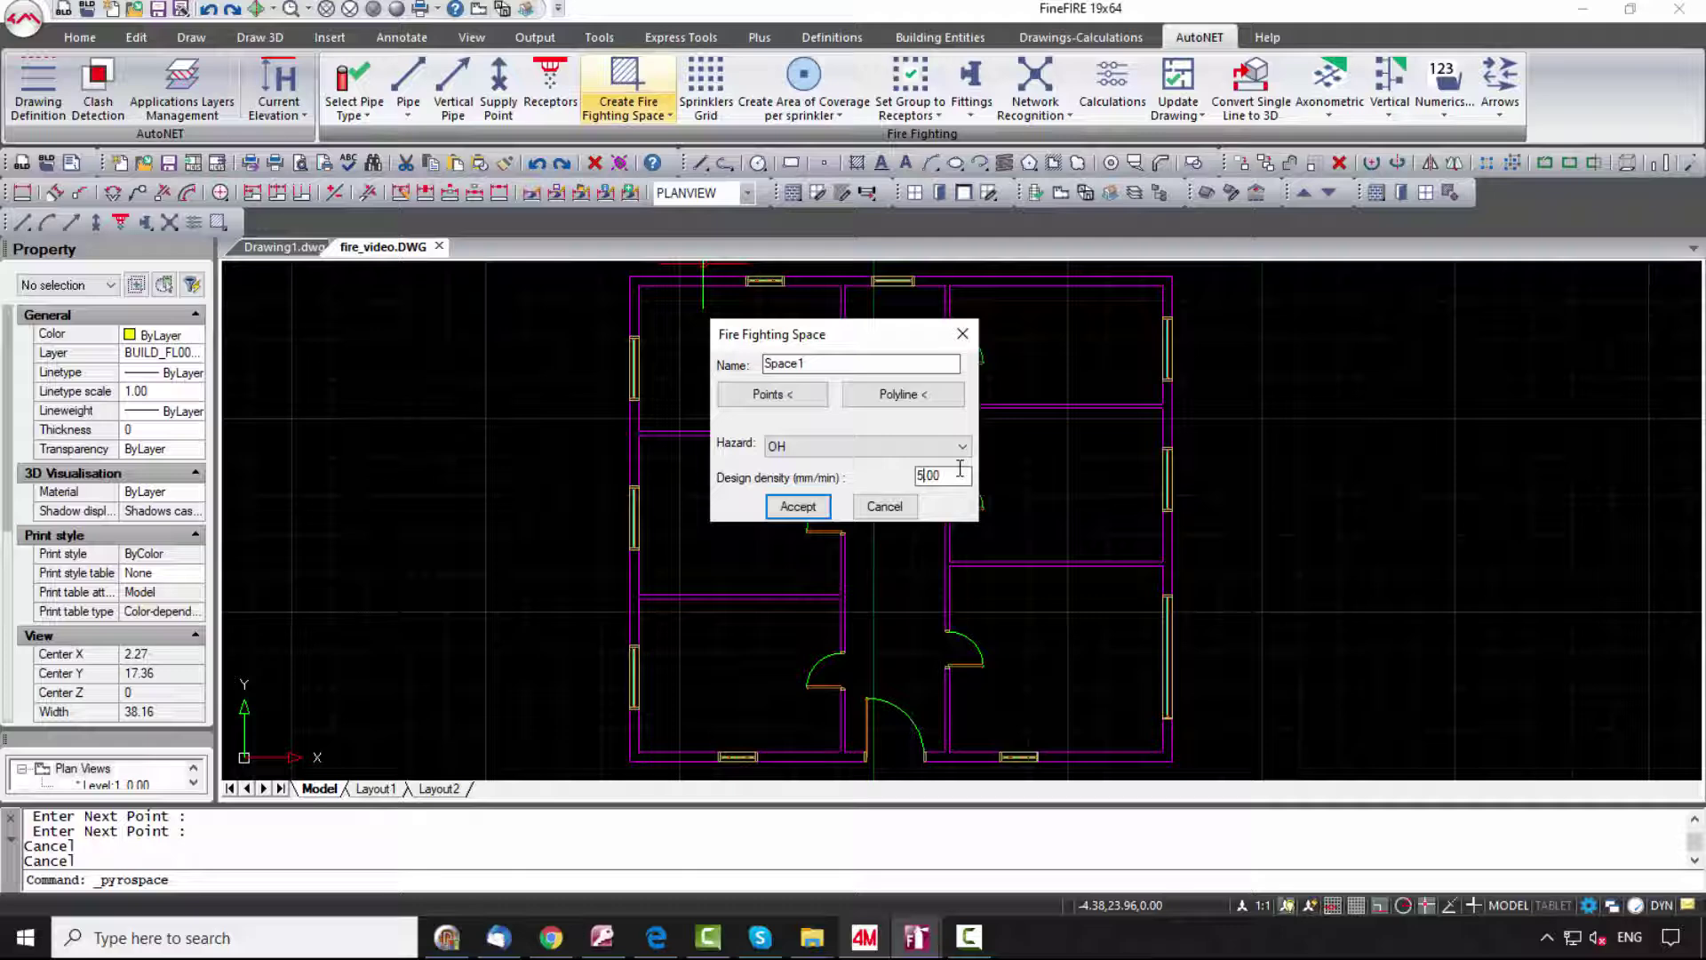
left_click(772, 393)
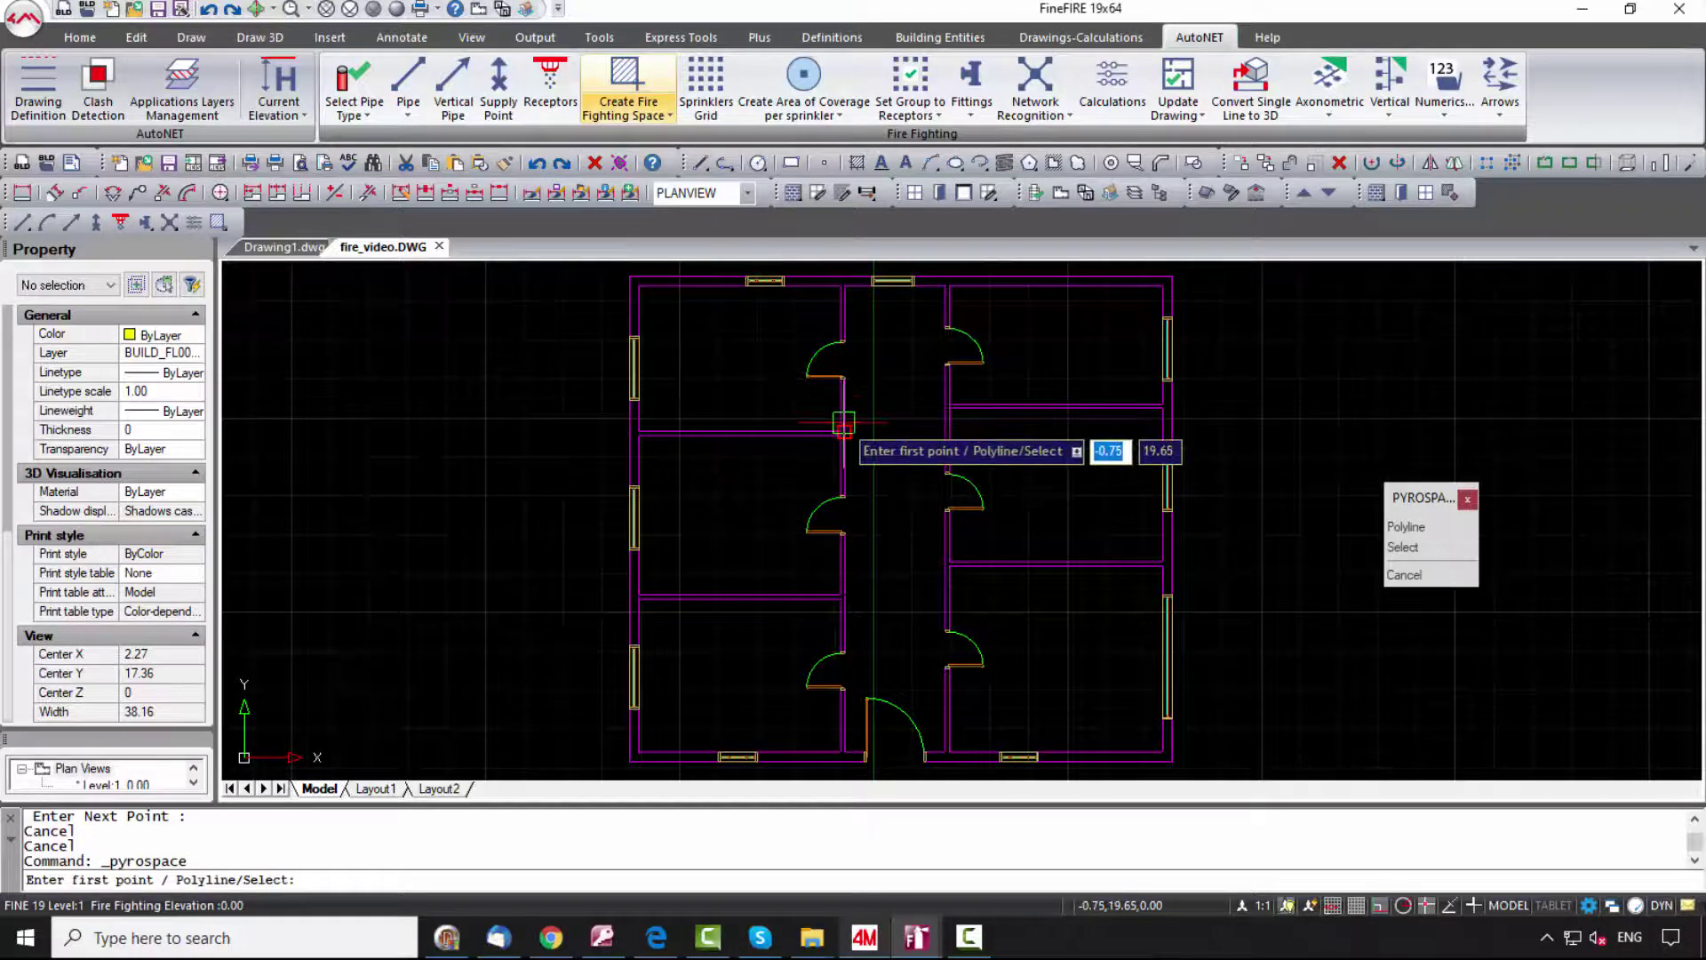
left_click(840, 428)
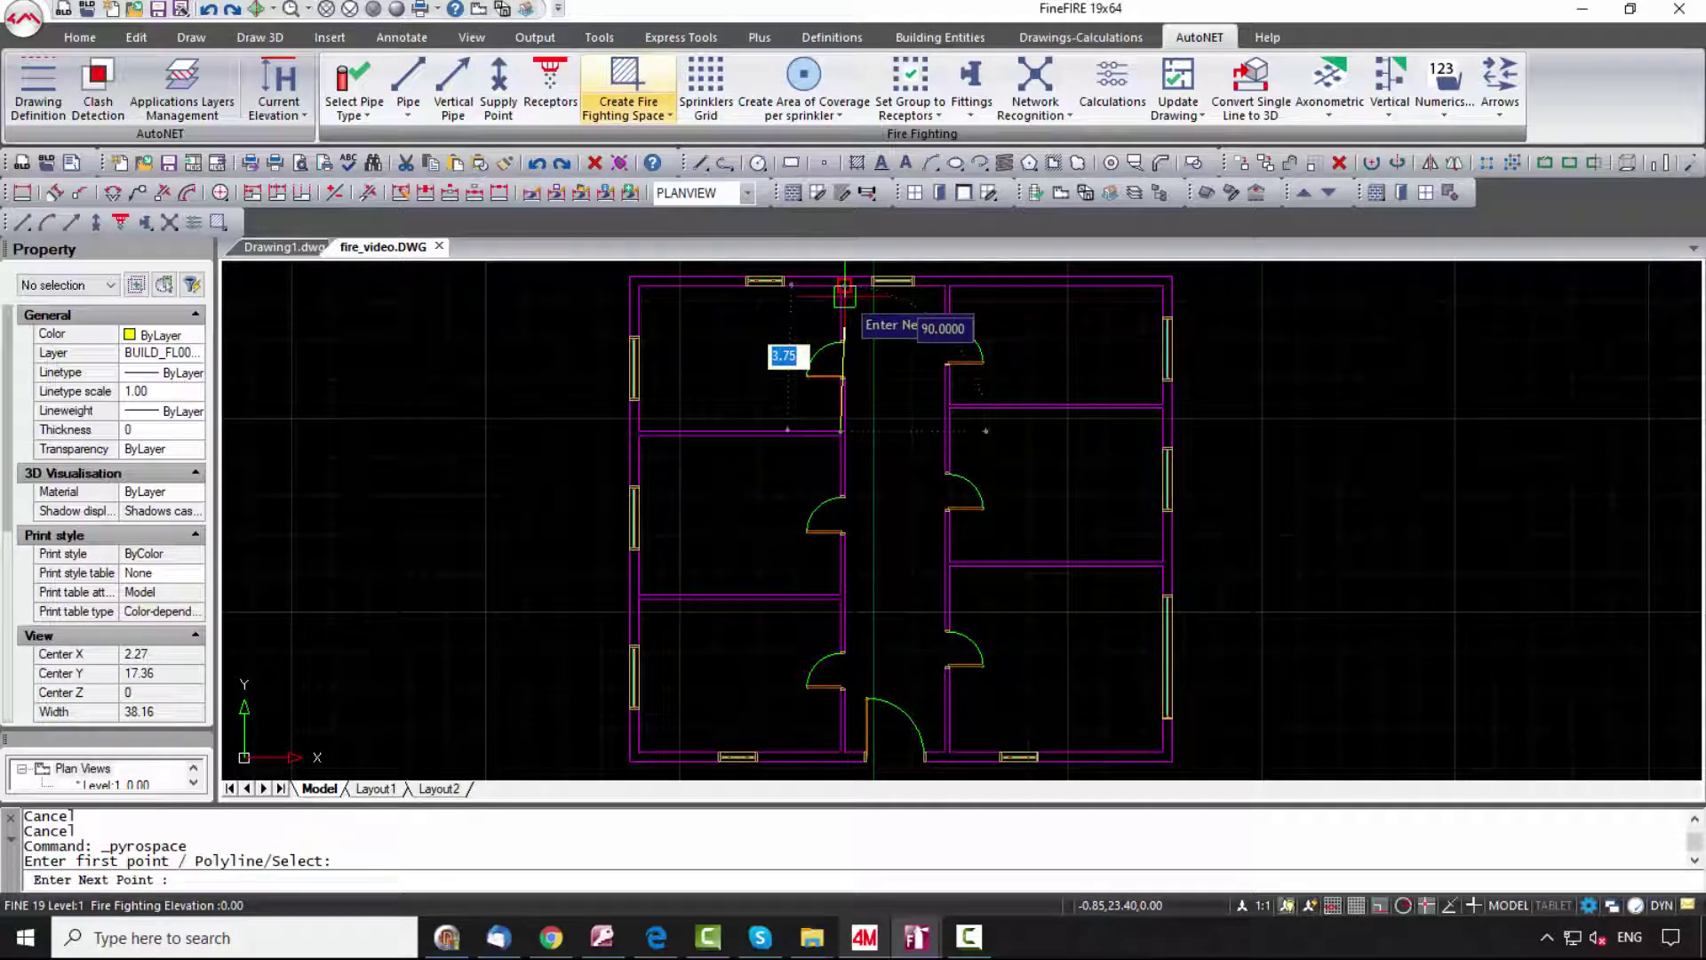
left_click(639, 287)
left_click(639, 431)
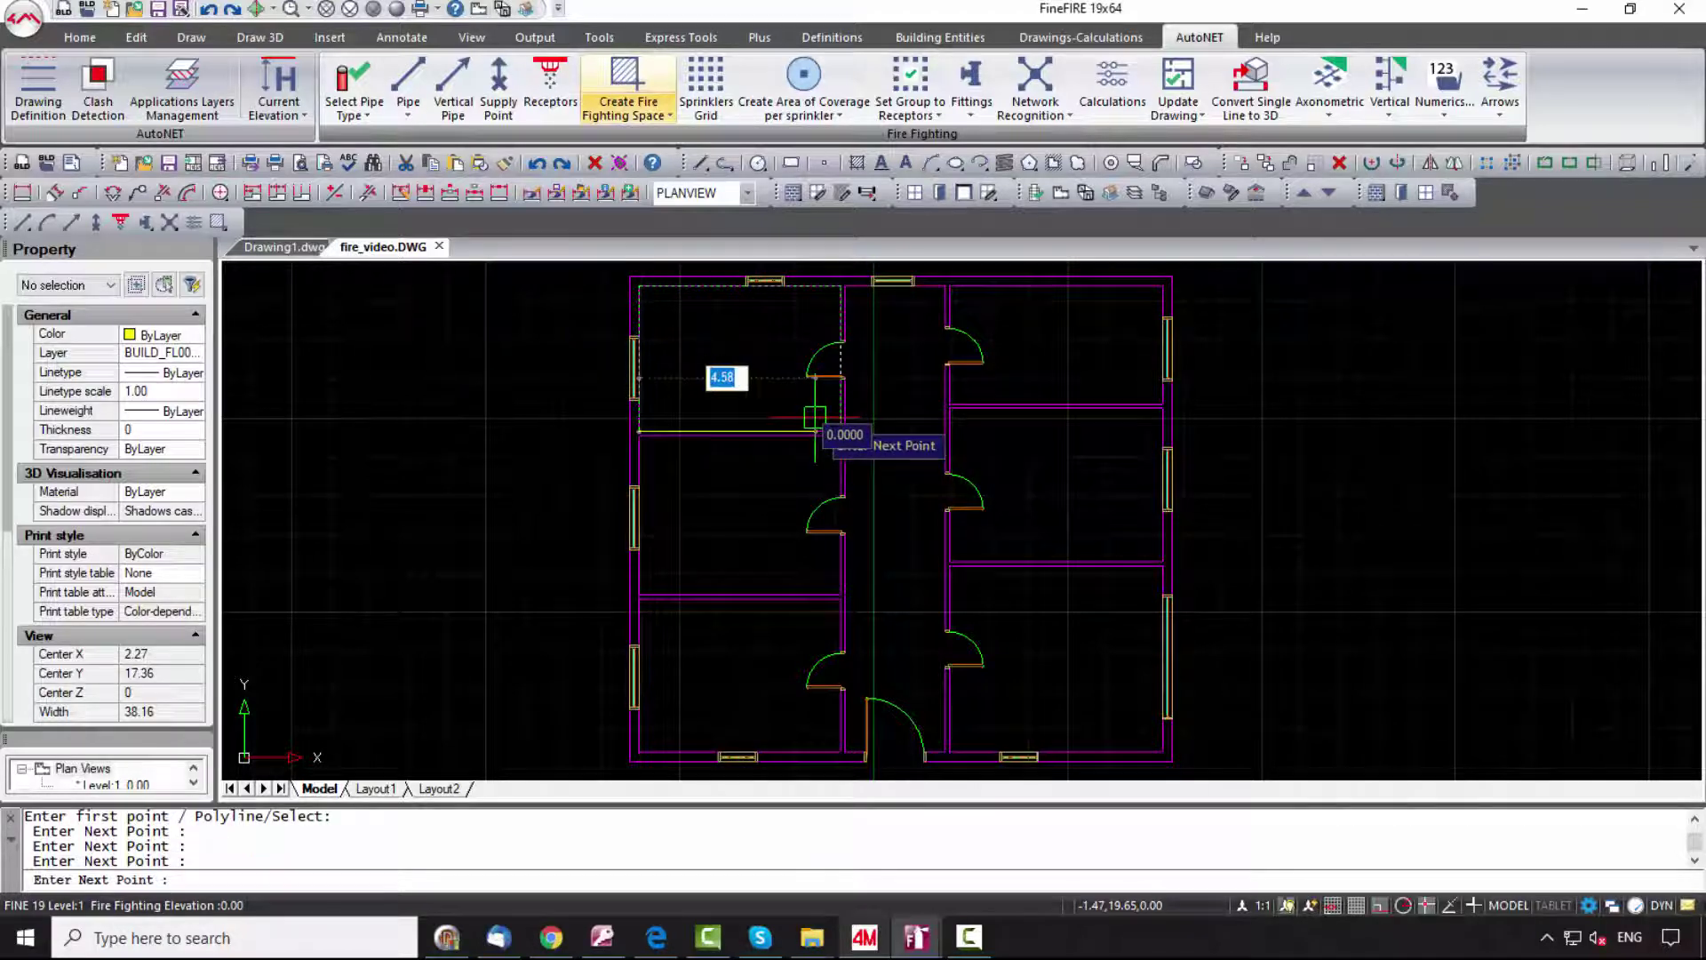
left_click(835, 421)
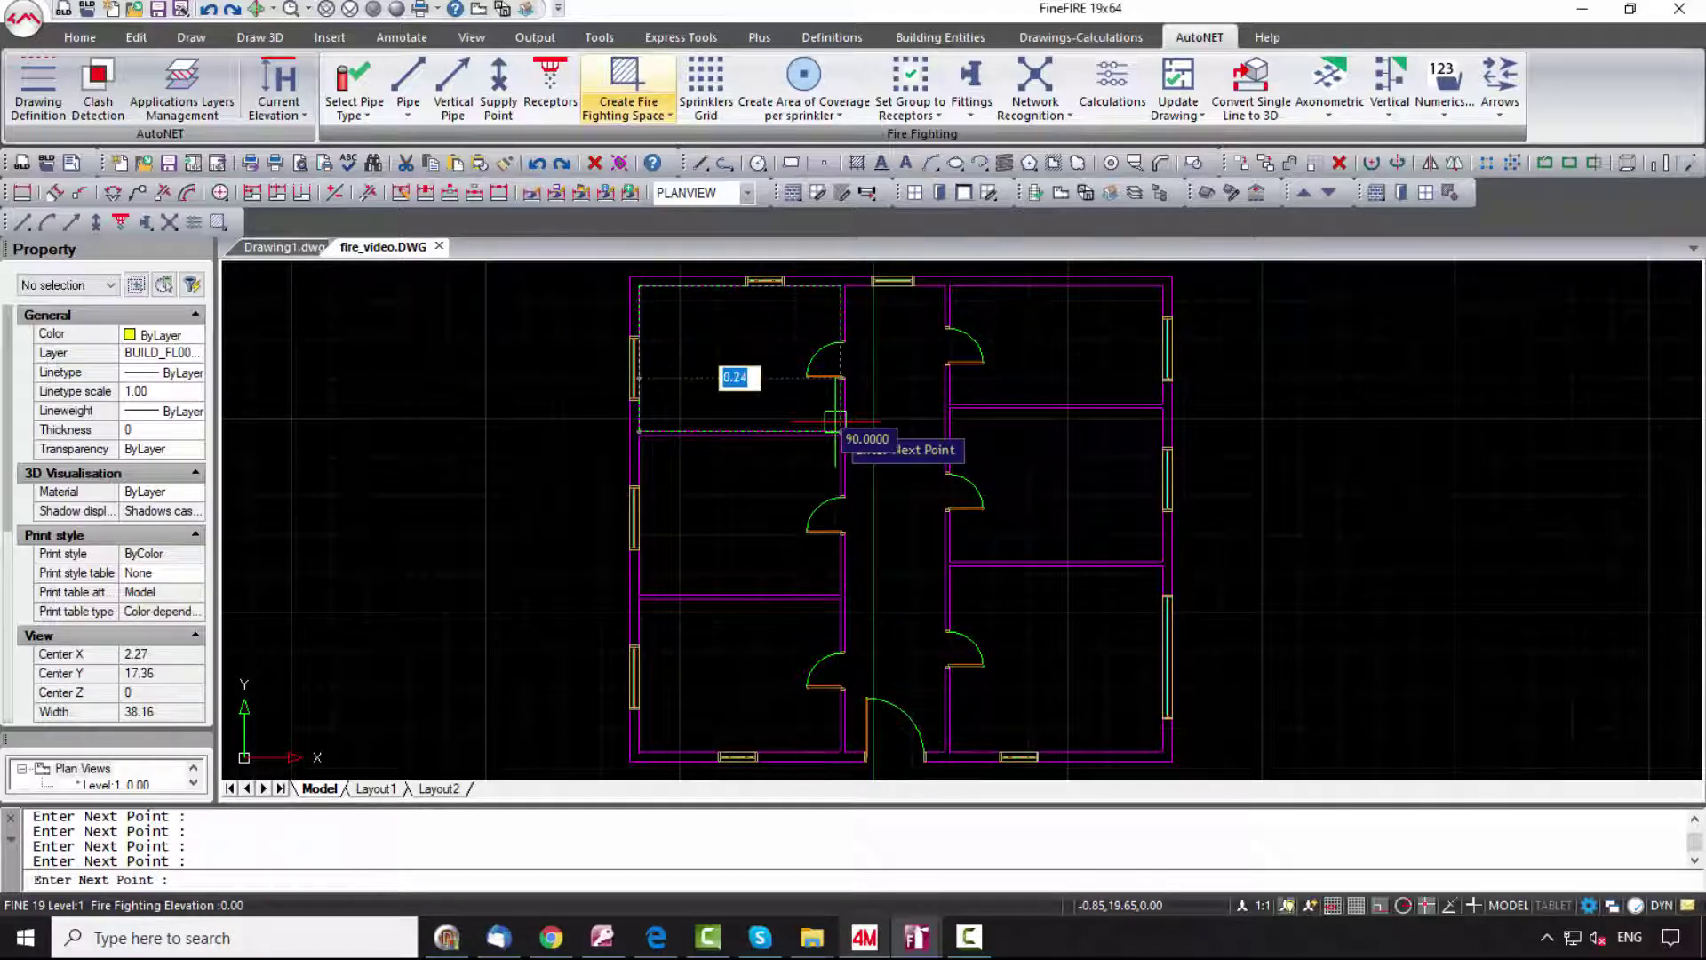
key("Return")
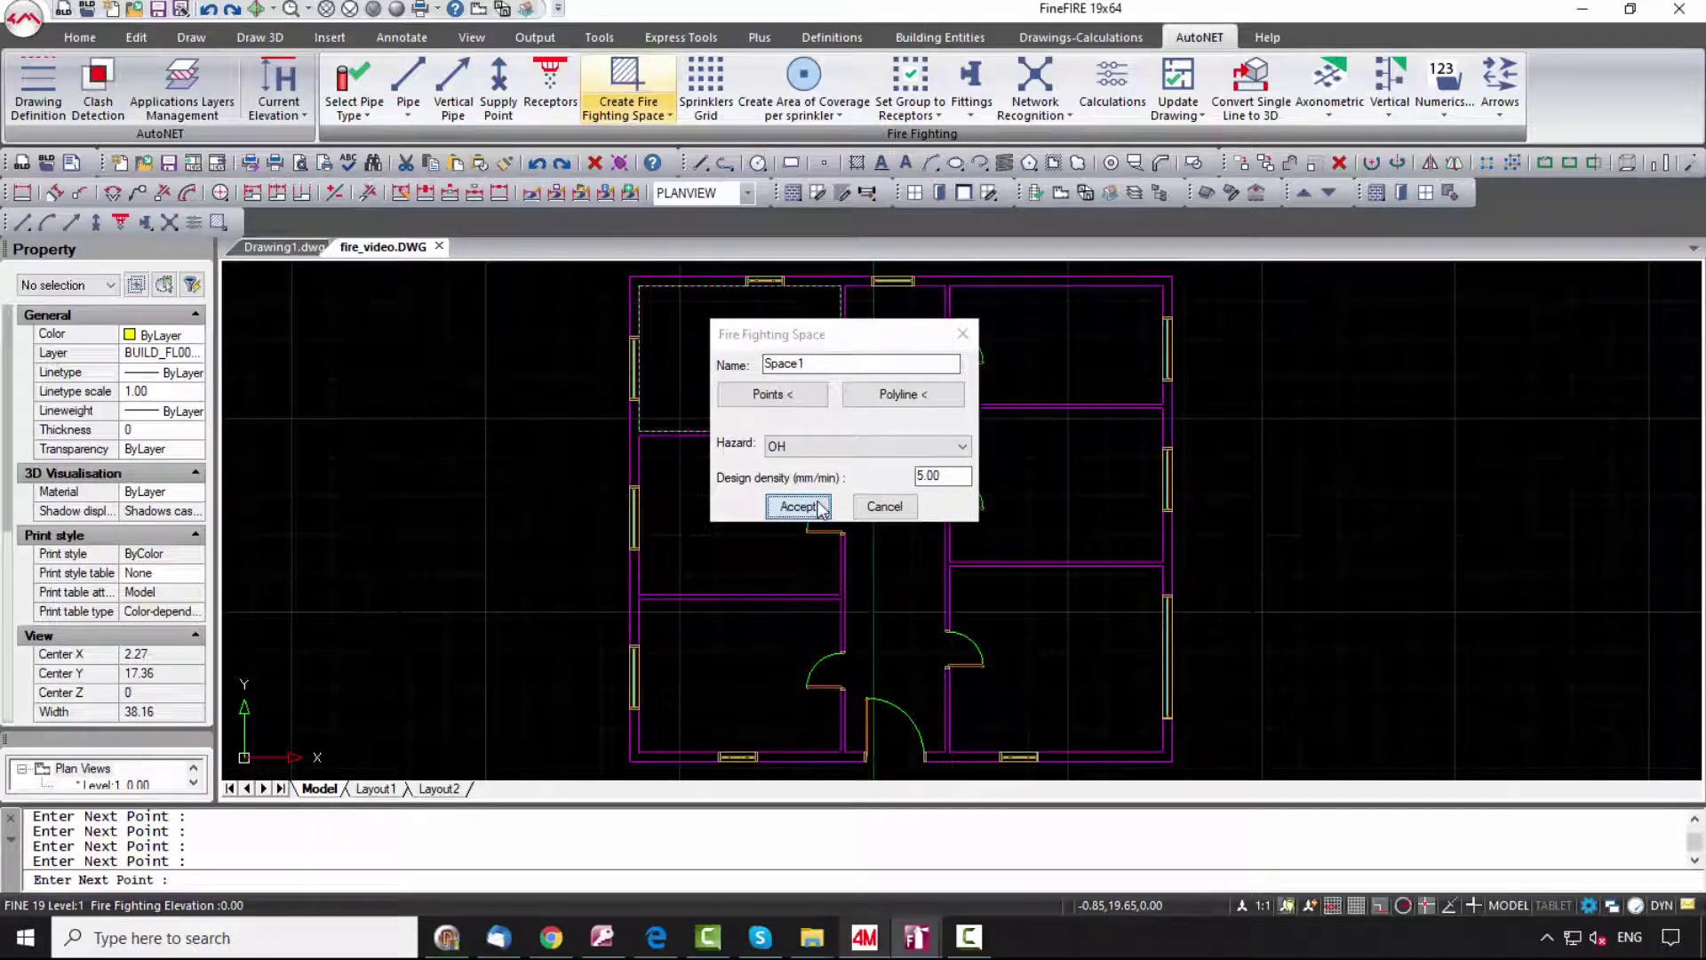
left_click(798, 504)
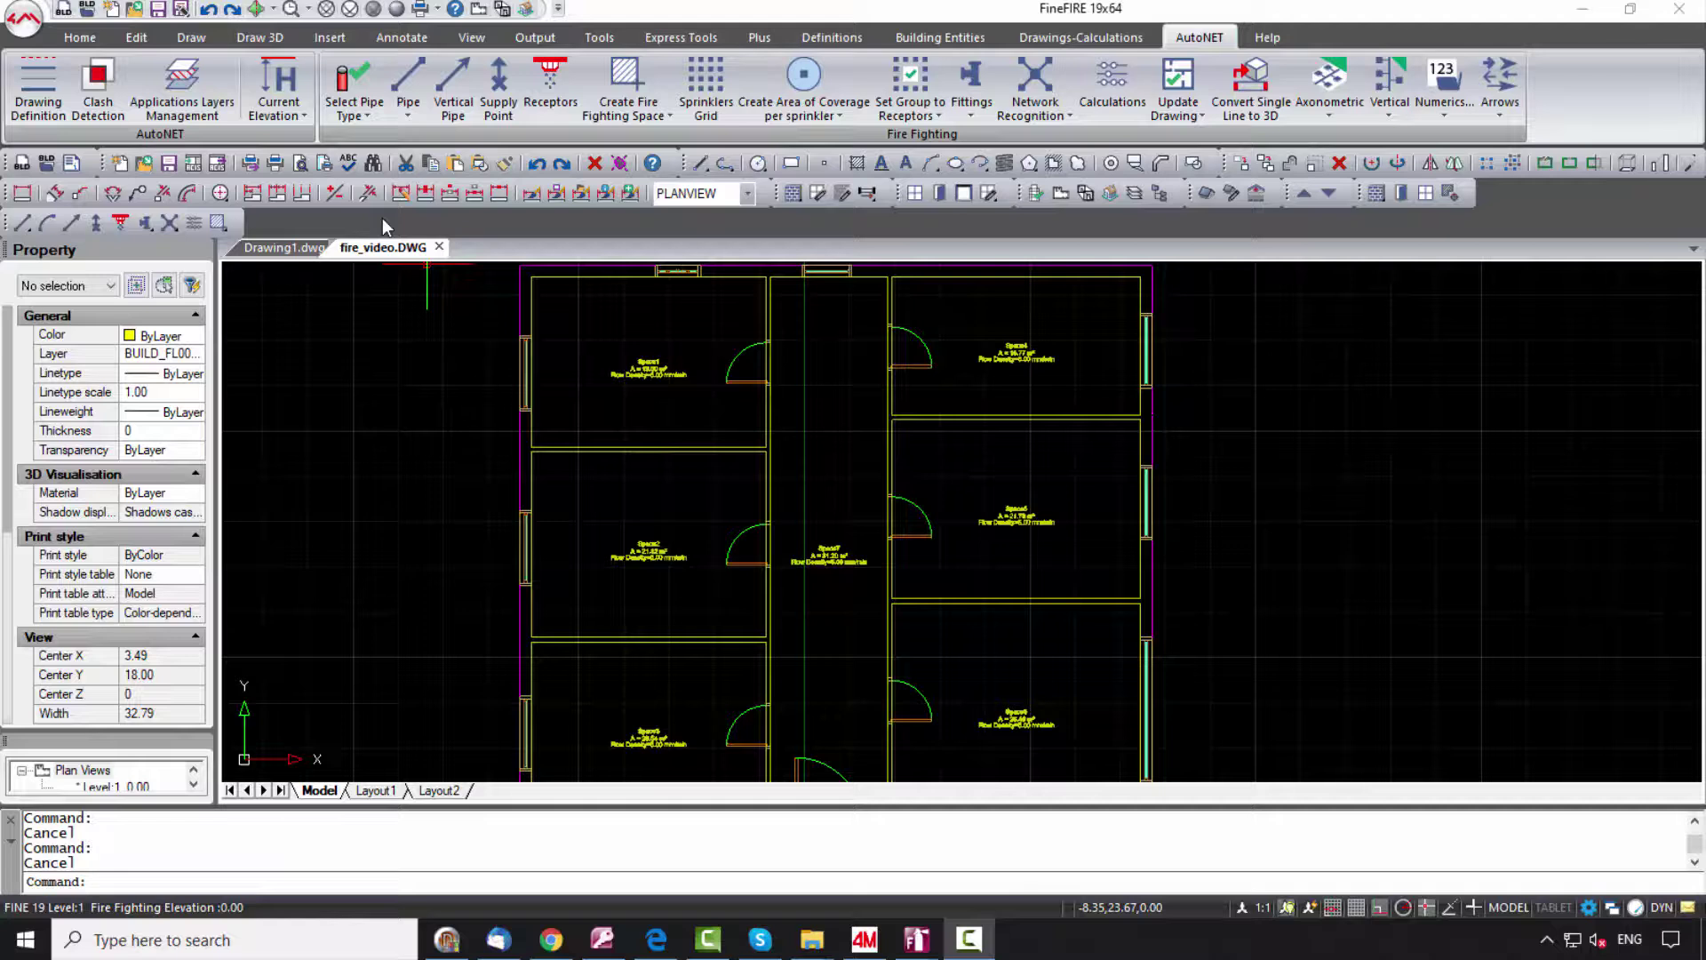
- Set the current working elevation to 2.6
left_click(278, 85)
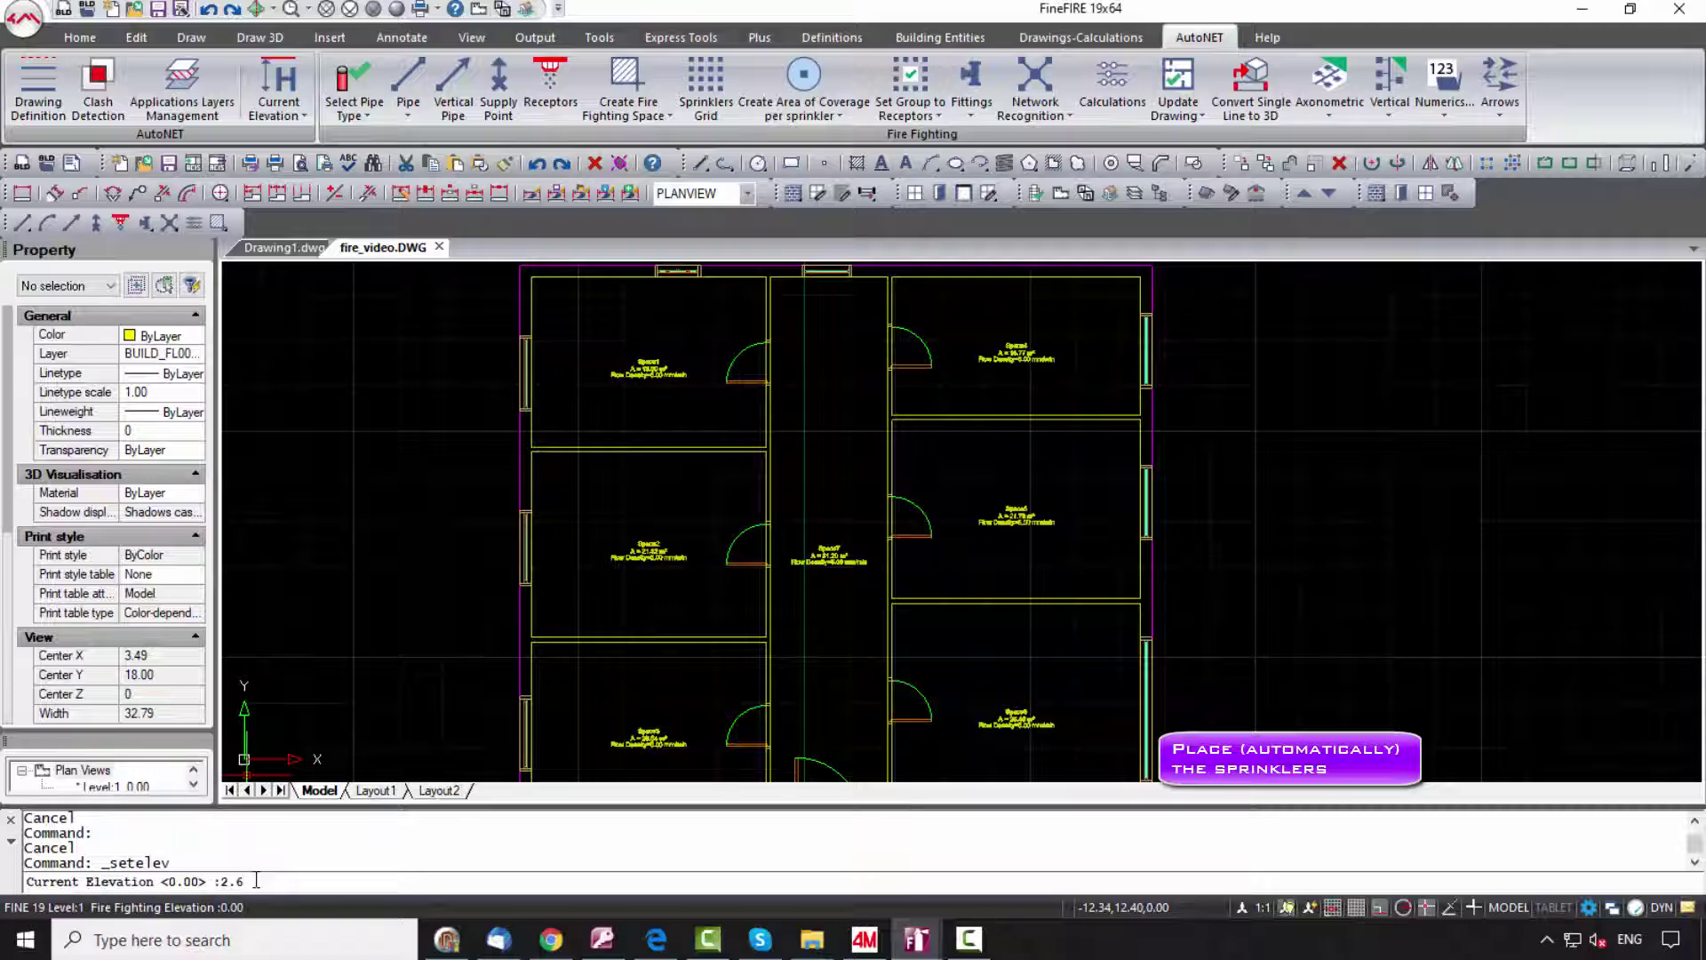
type("2.6")
key("Return")
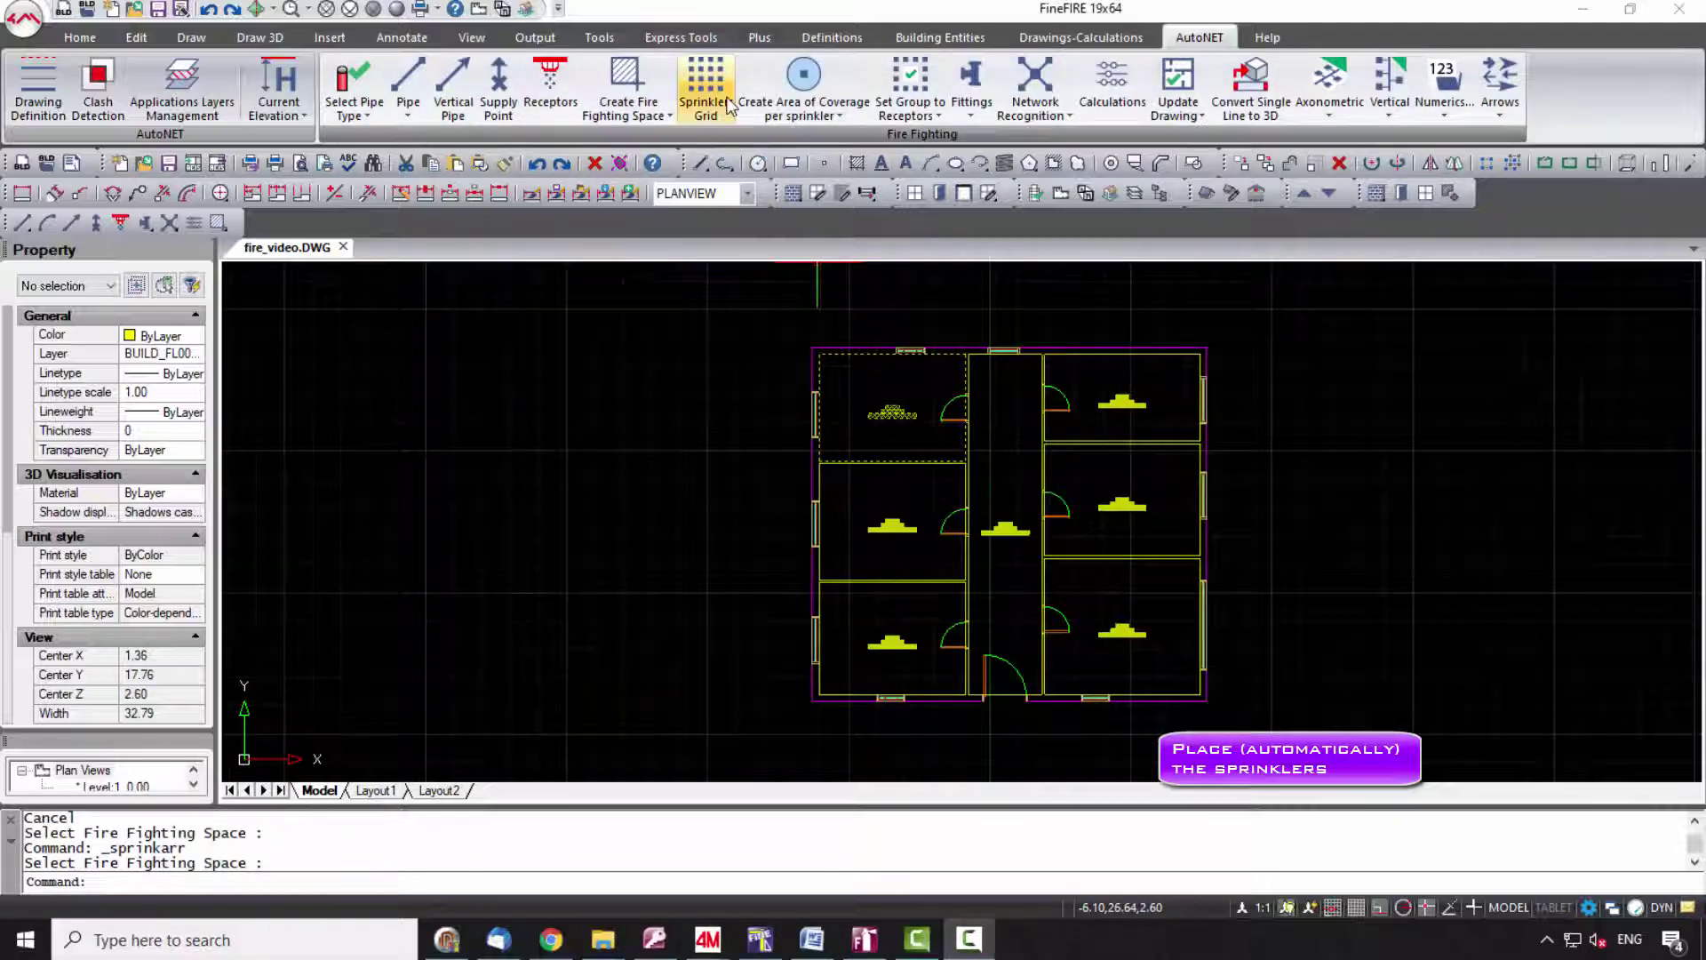
- Place a 1-row, 2-column grid of Sprinkler OH roof heads in Space1
left_click(728, 106)
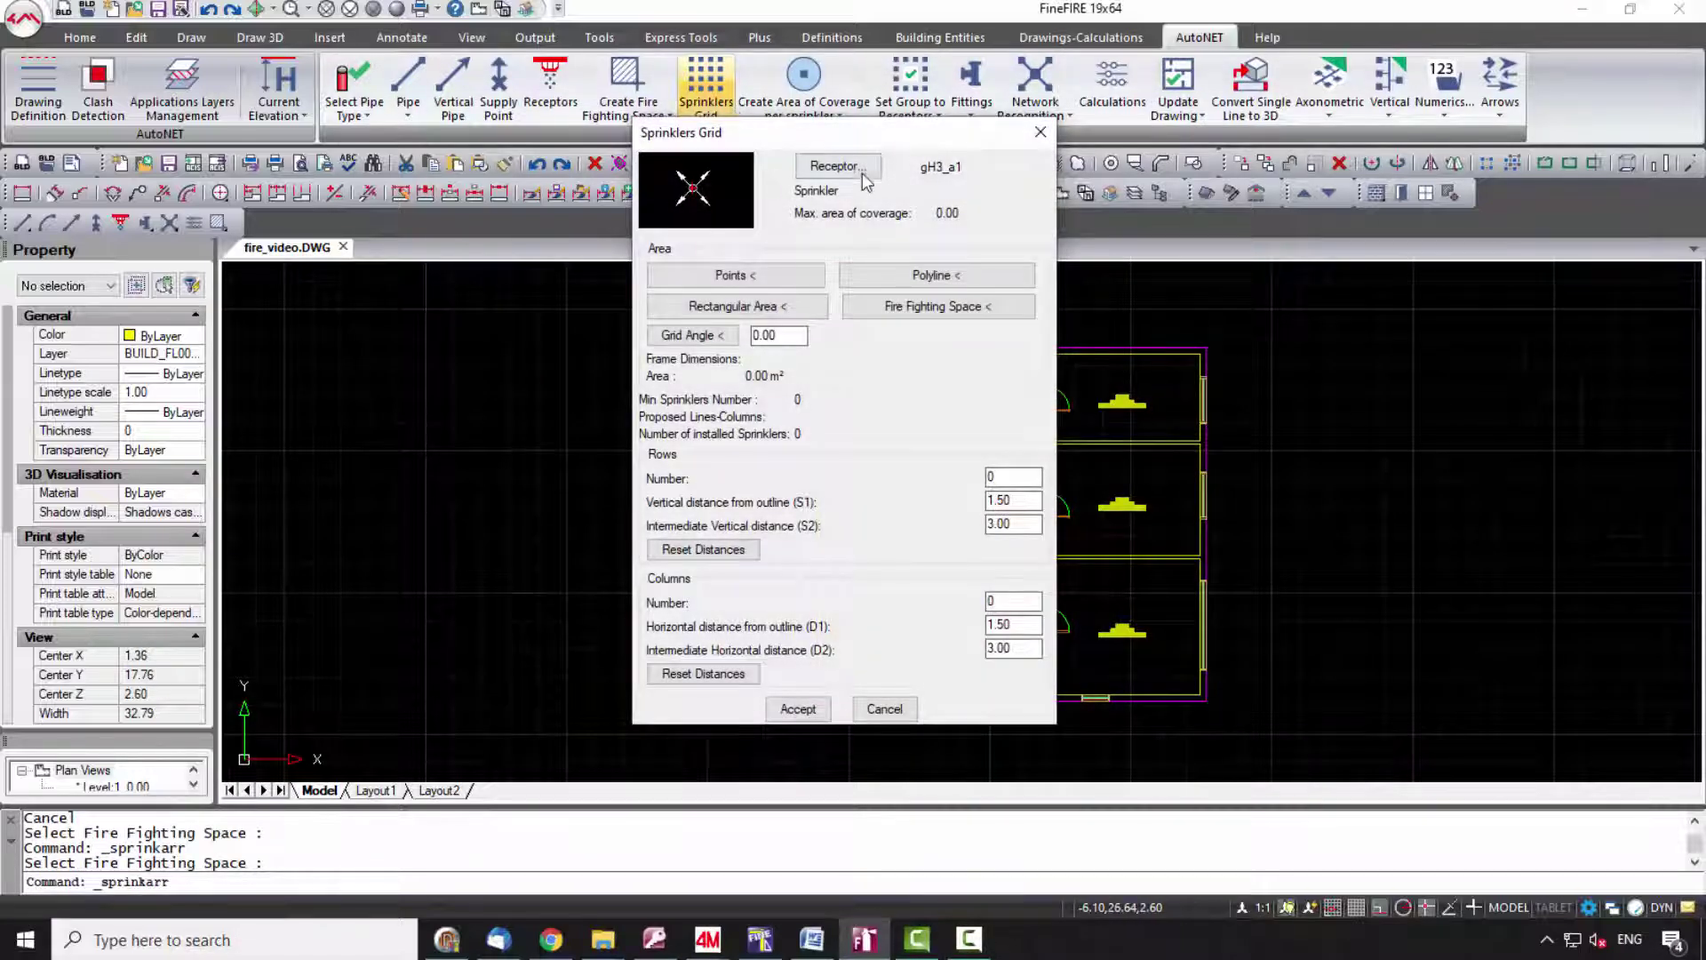
left_click(858, 172)
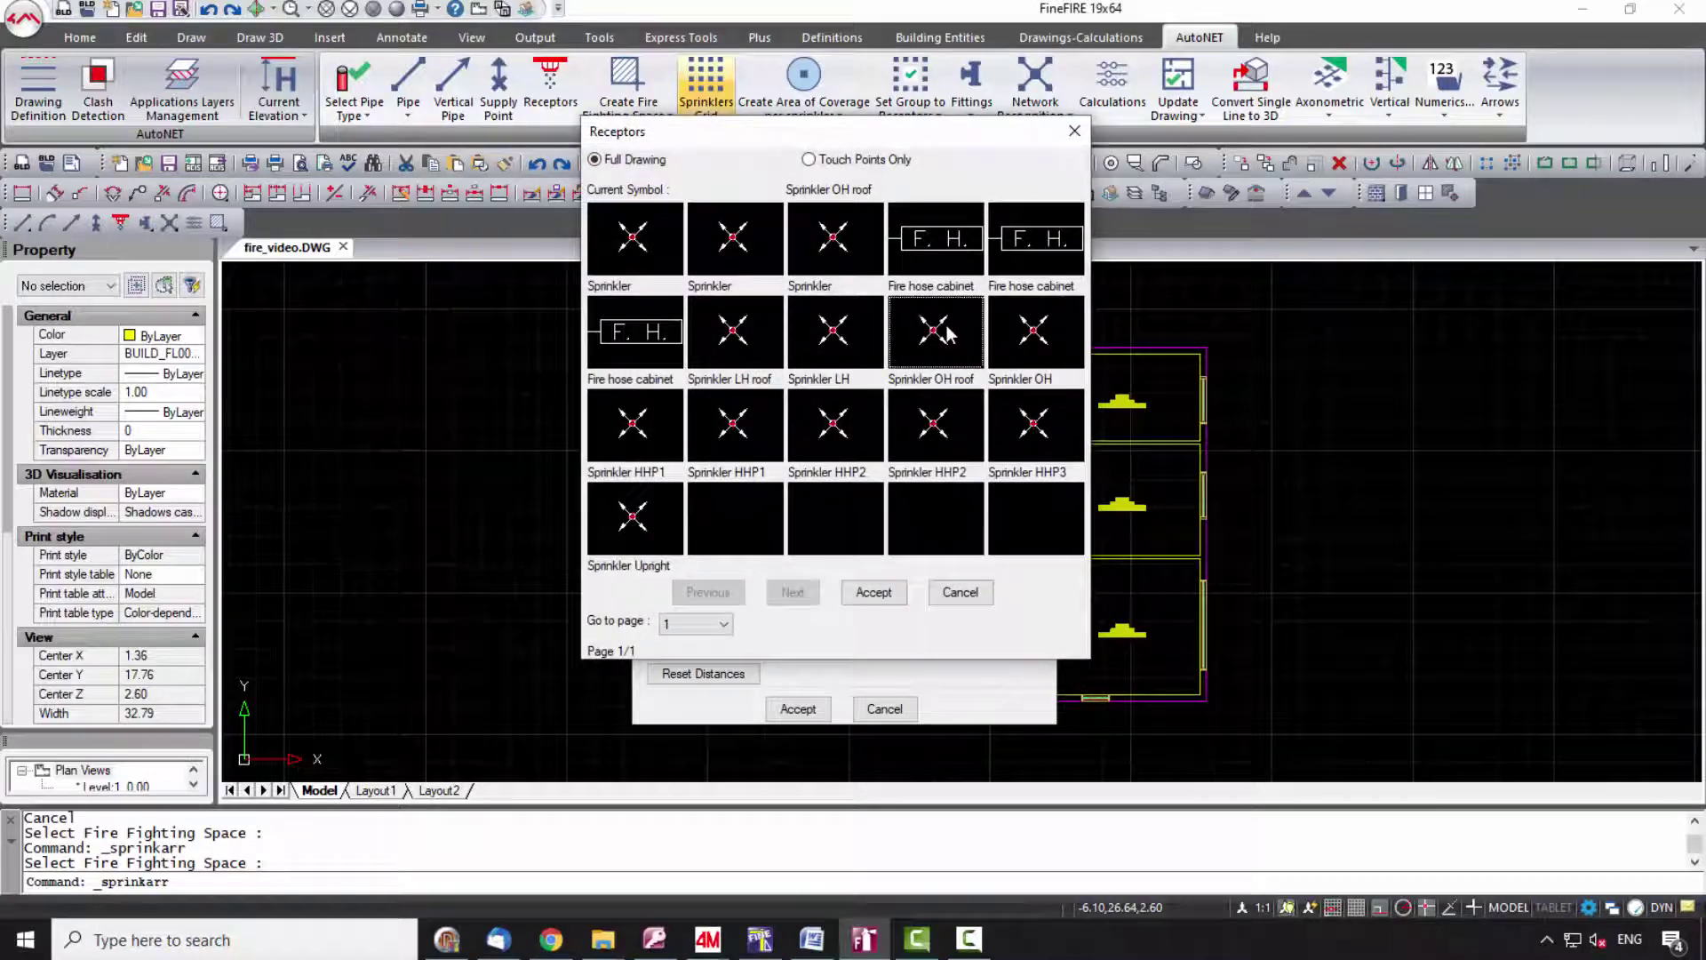
left_click(877, 594)
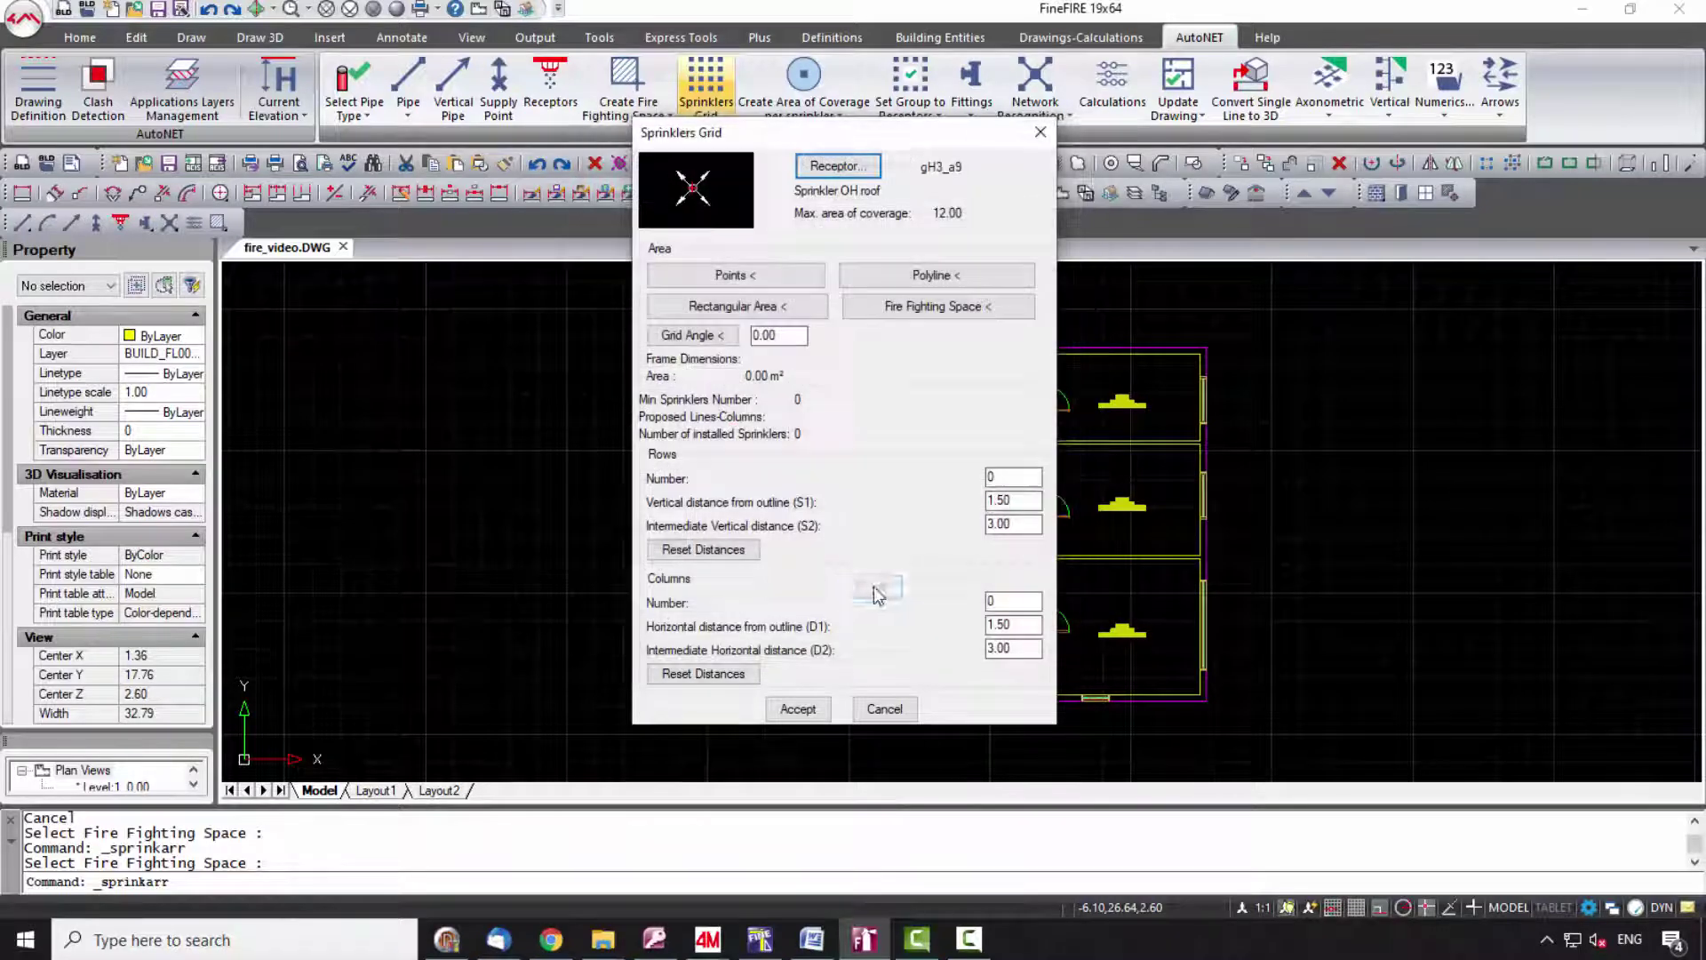
left_click(956, 308)
scroll(902, 435, "up", 3)
left_click(900, 434)
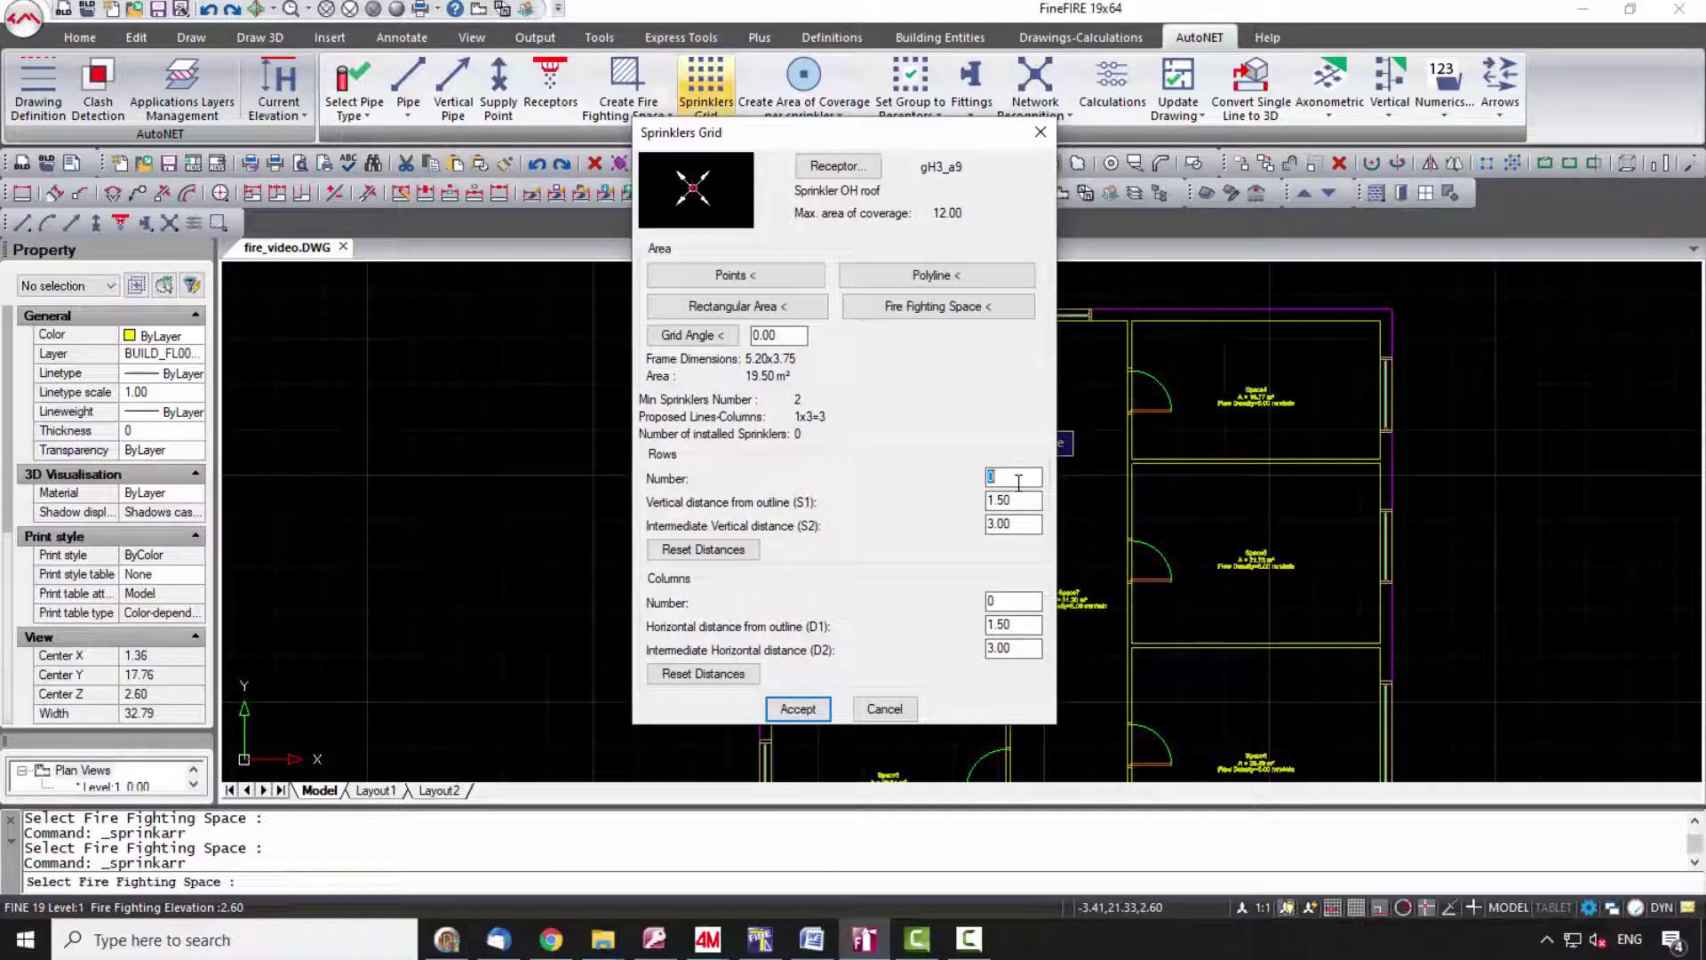
left_click(1009, 602)
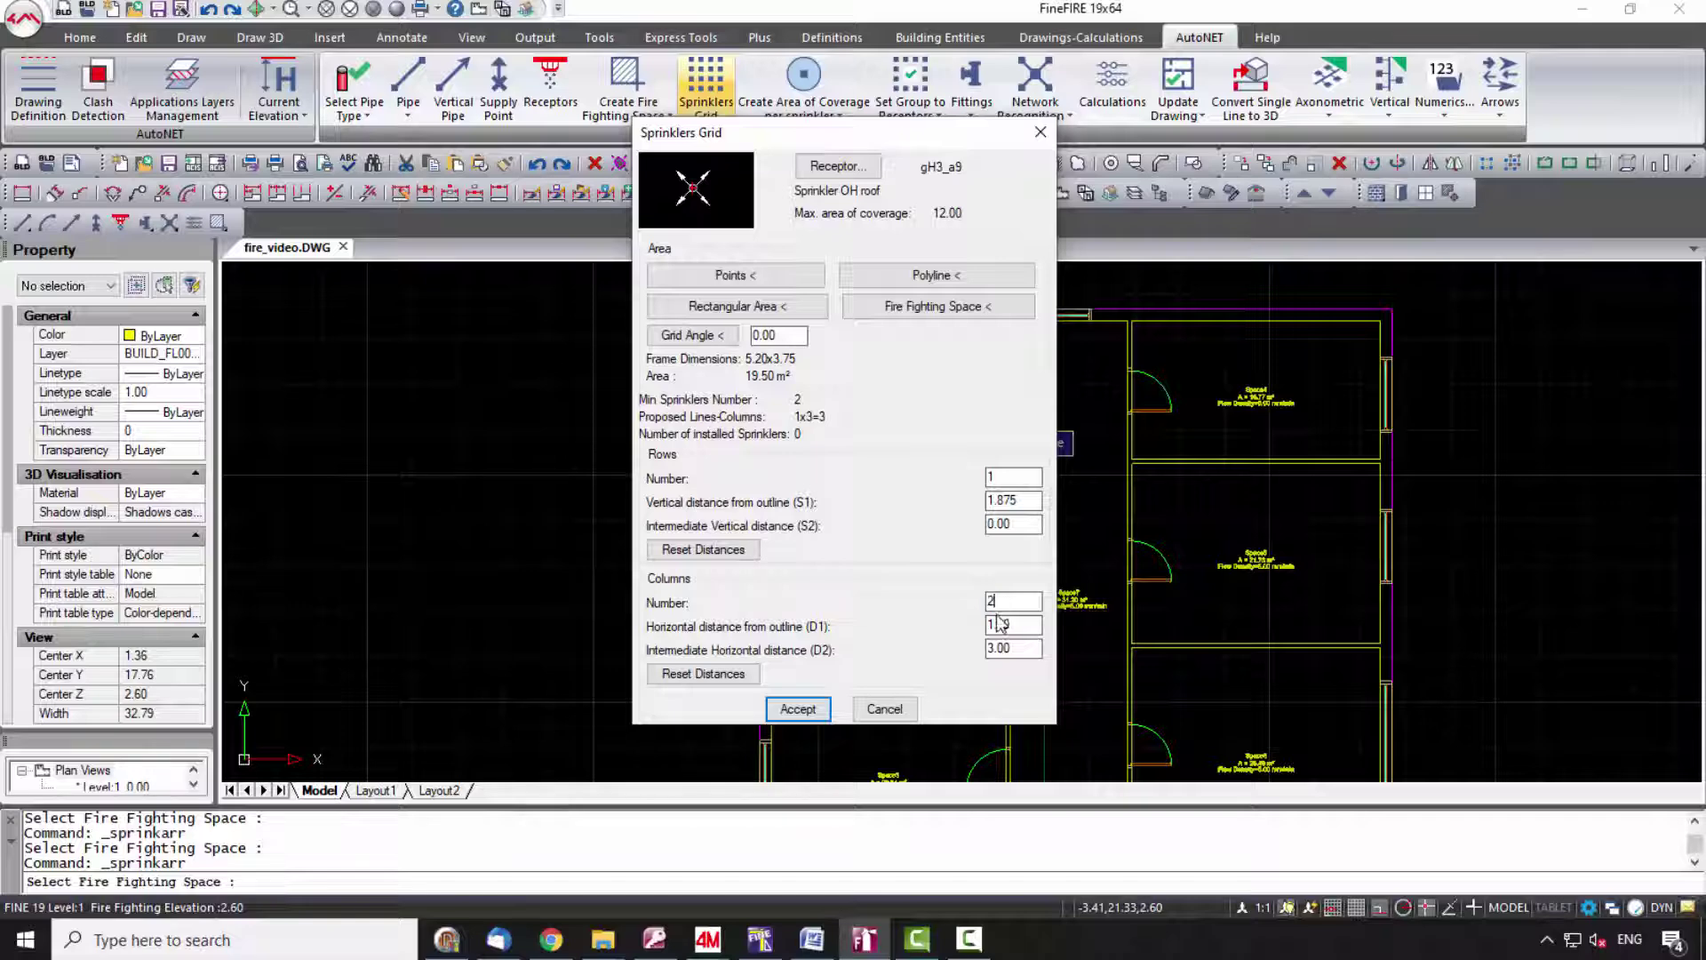
left_click(807, 710)
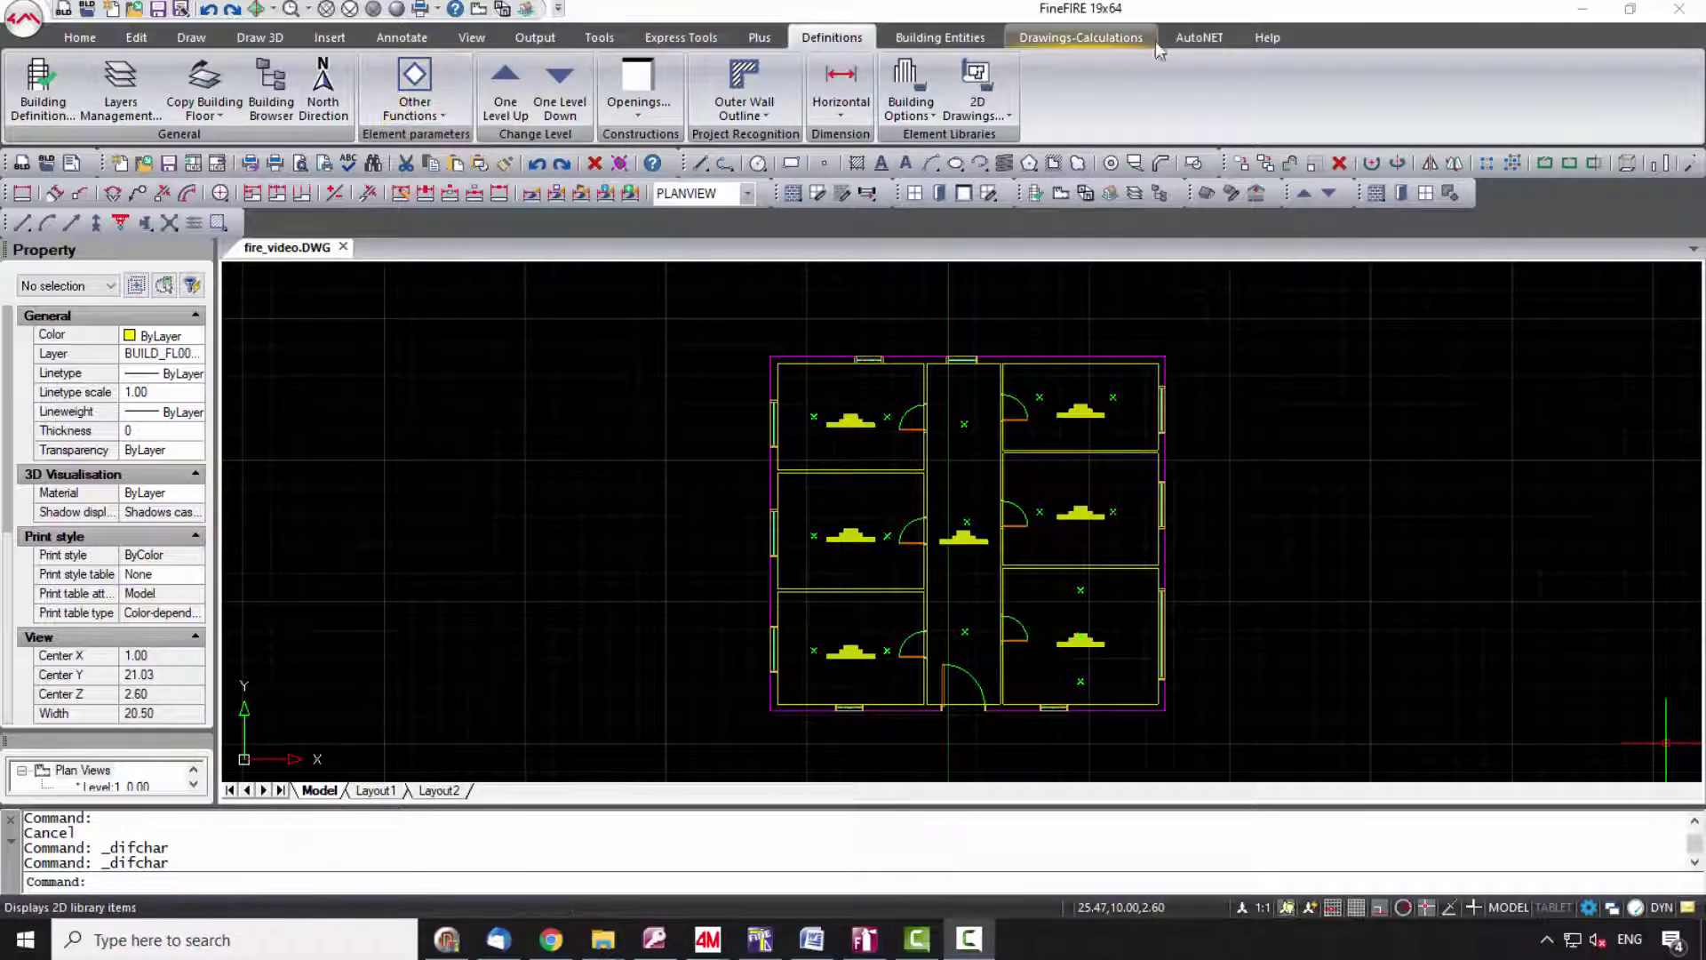
left_click(1192, 39)
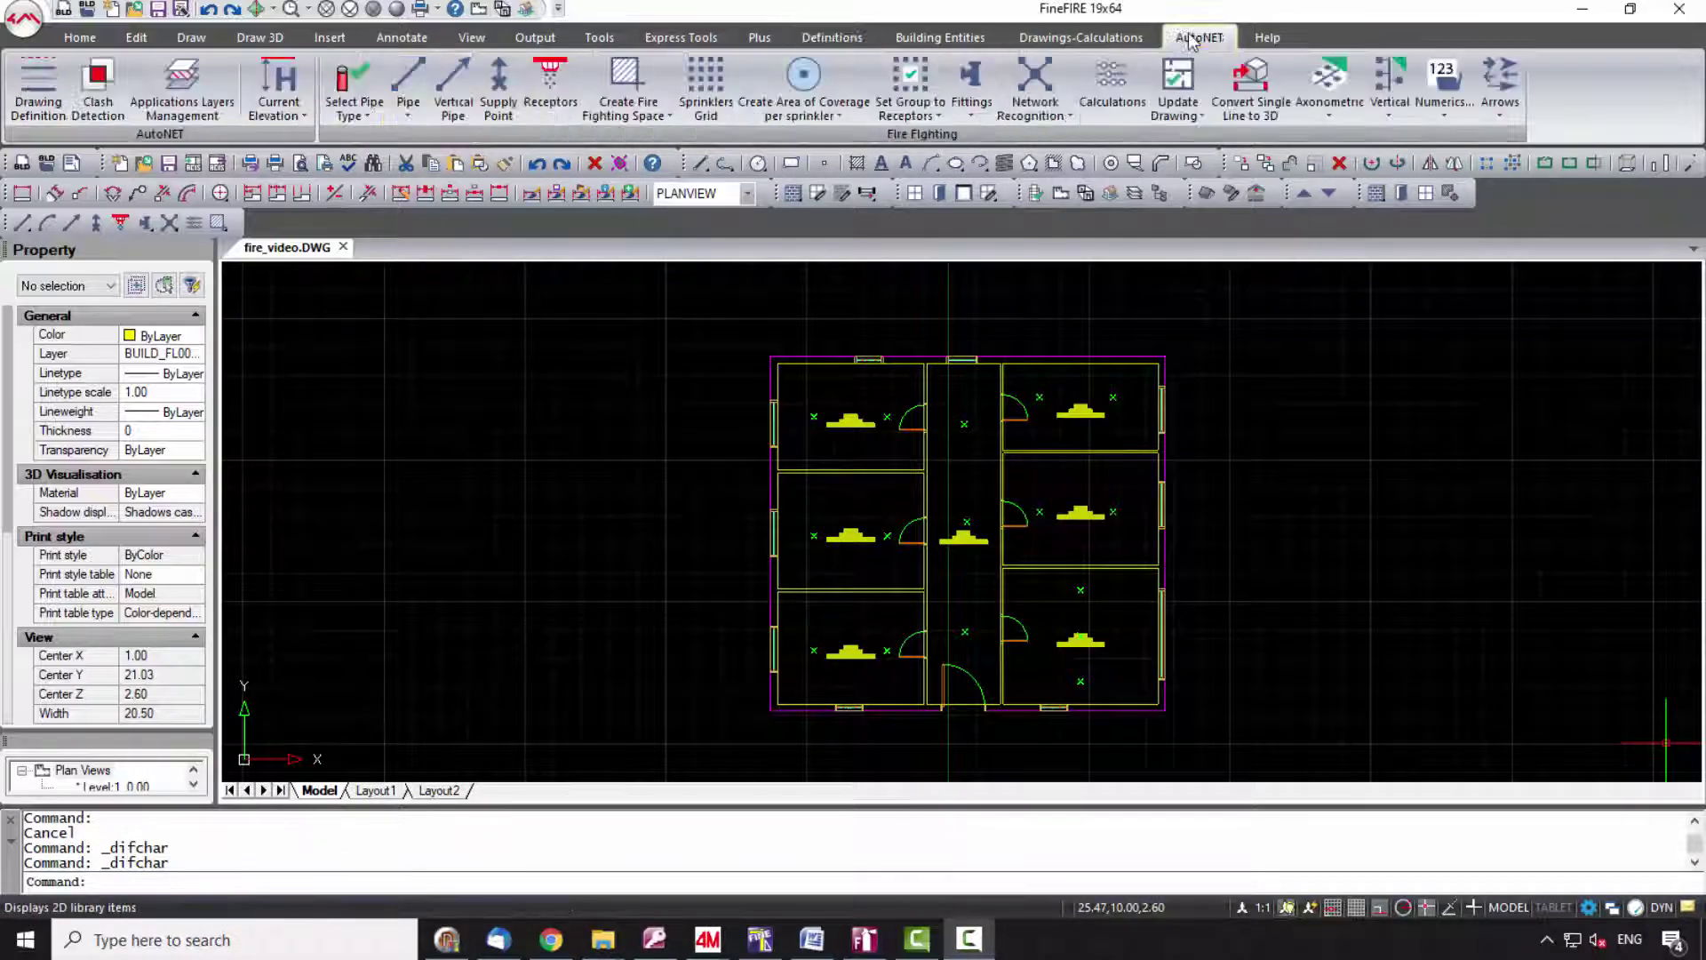
- Set the current working elevation to 3
left_click(304, 117)
left_click(341, 149)
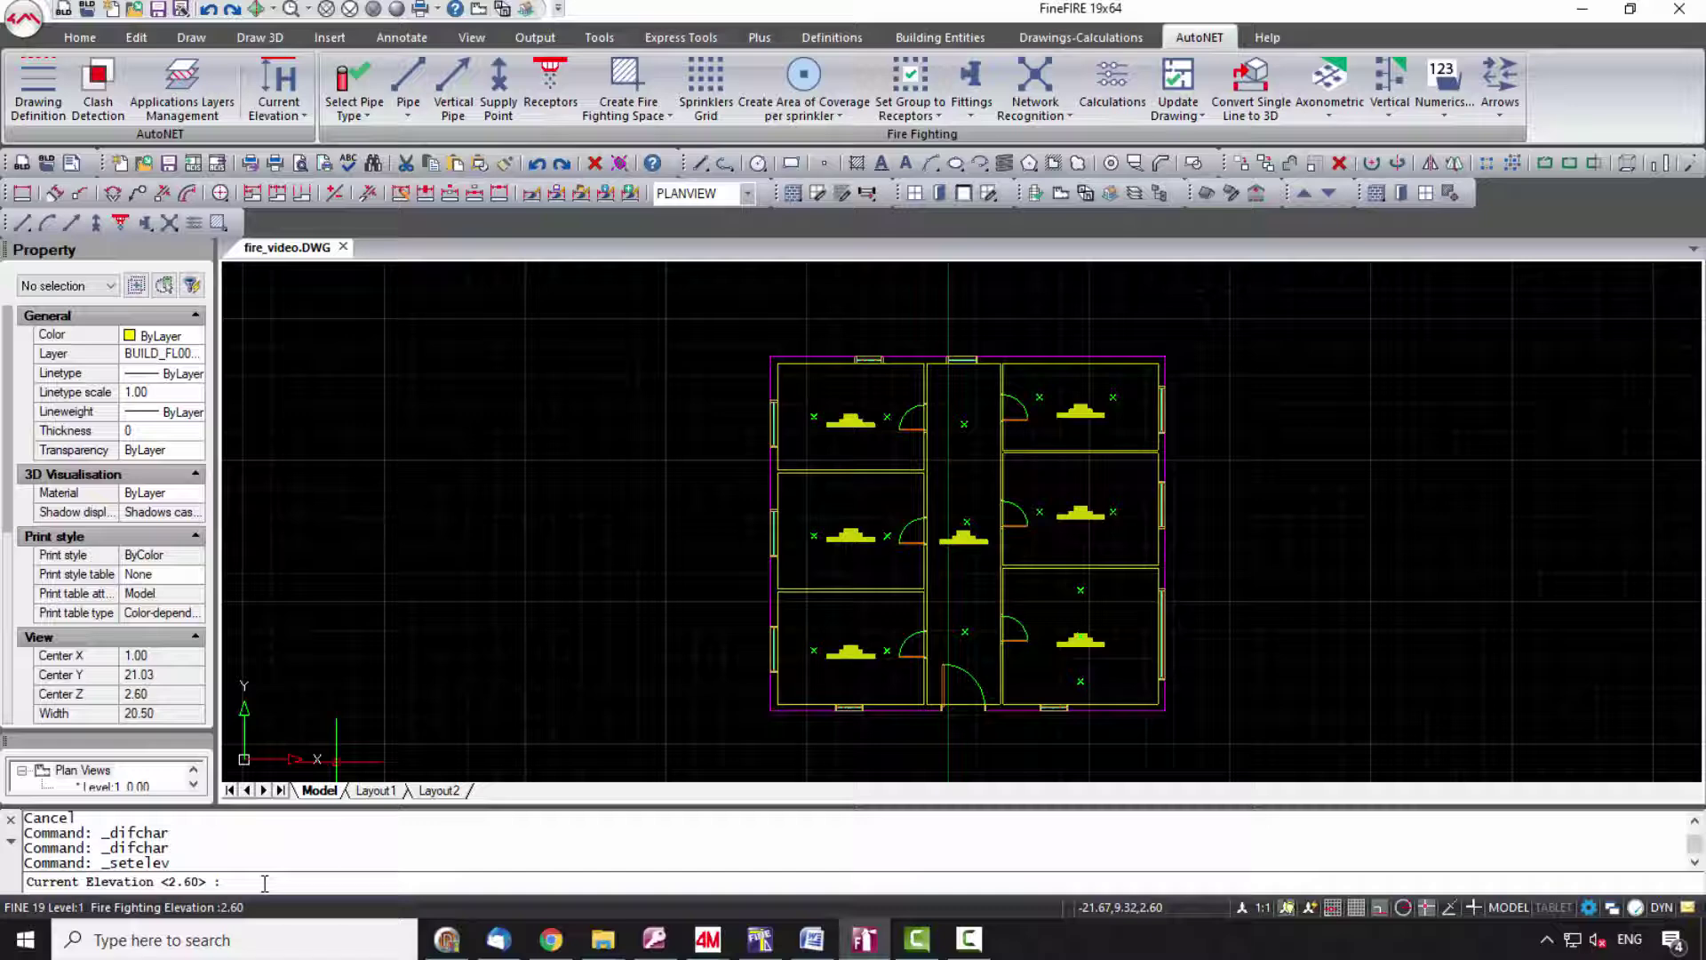
key("Return")
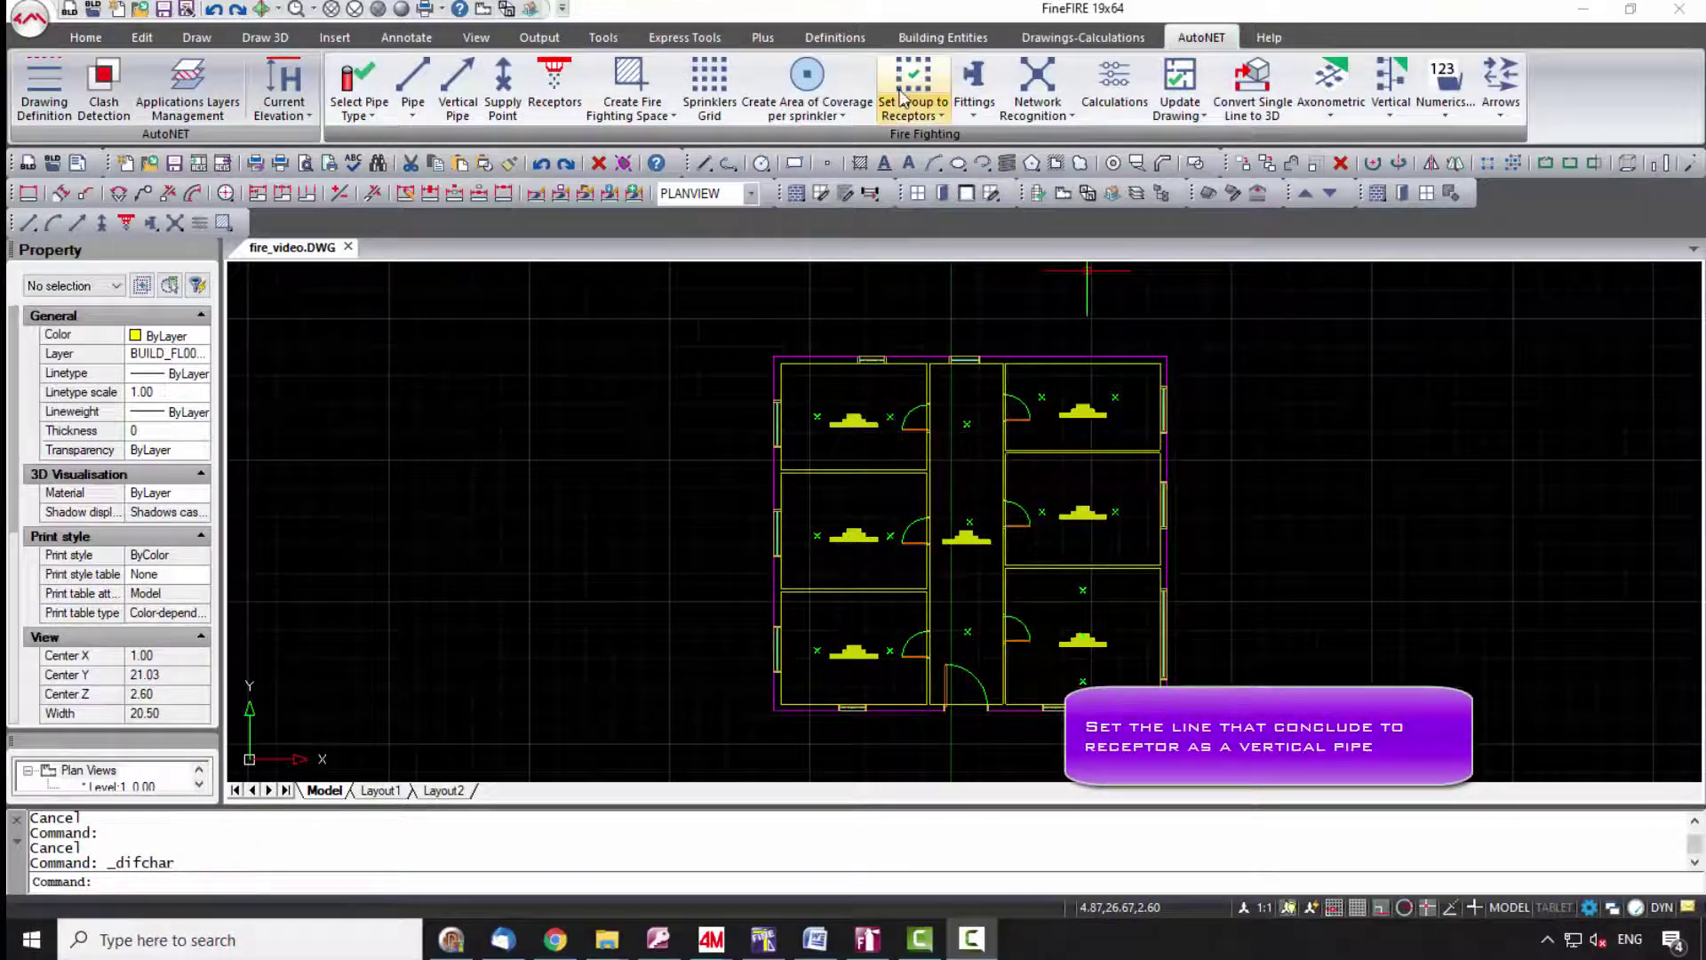
- Make lines ending at a receptor vertical pipes in the drawing attributes
left_click(849, 40)
left_click(420, 93)
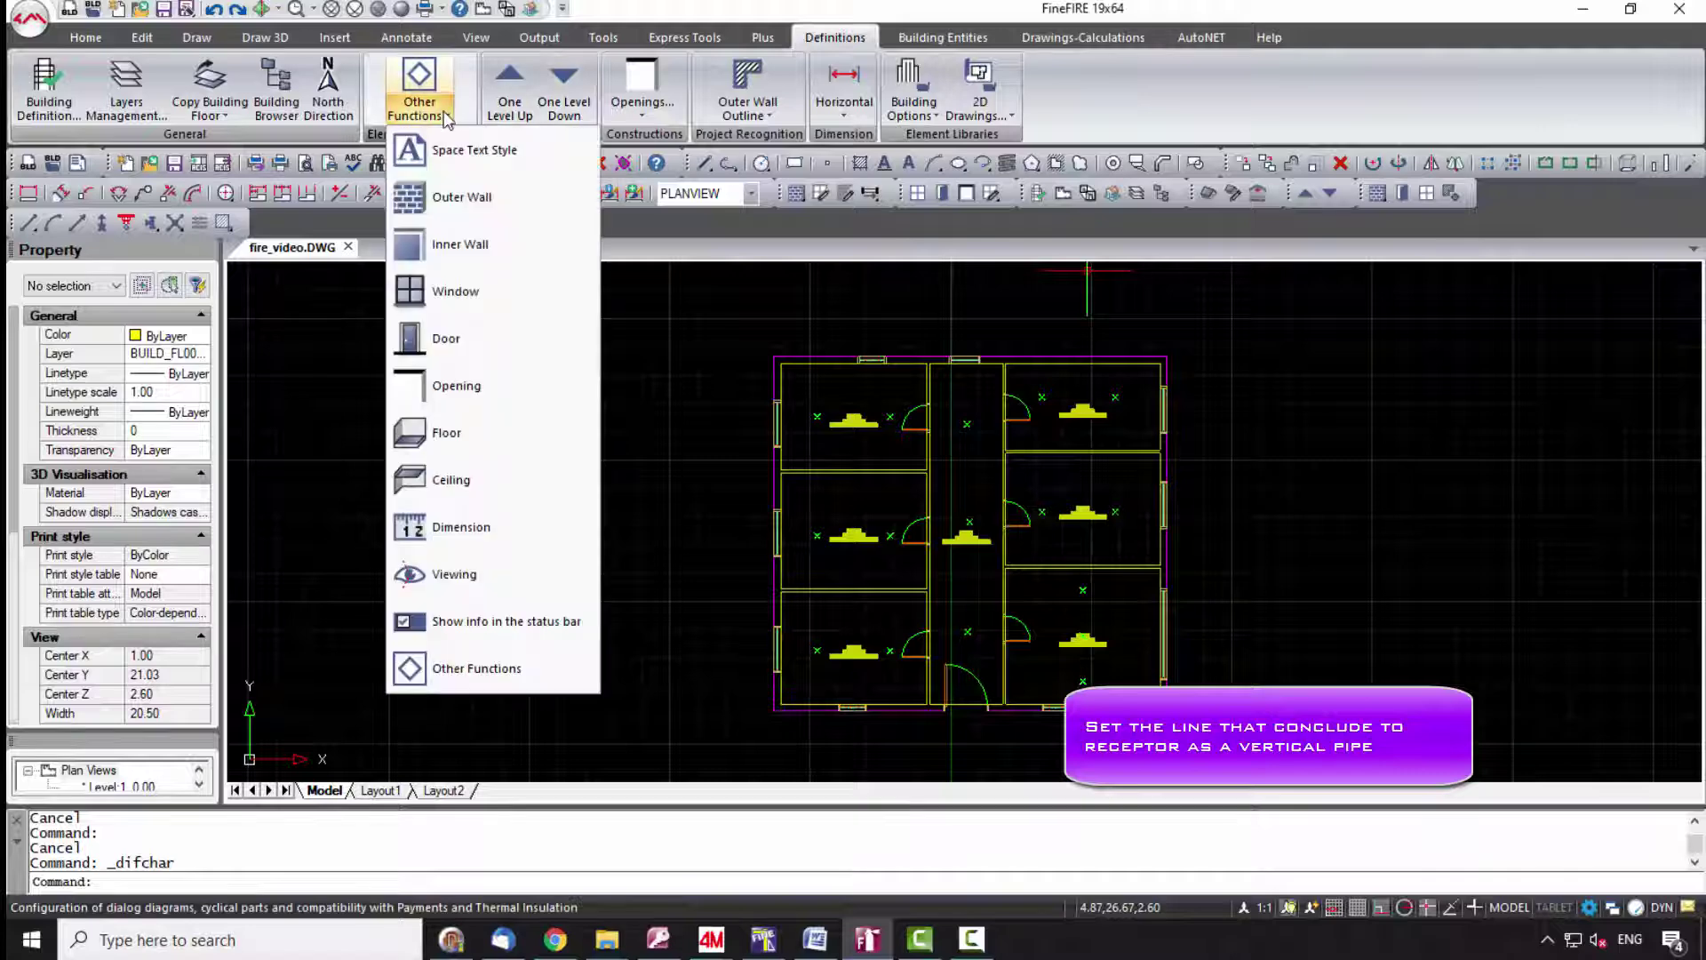
left_click(483, 666)
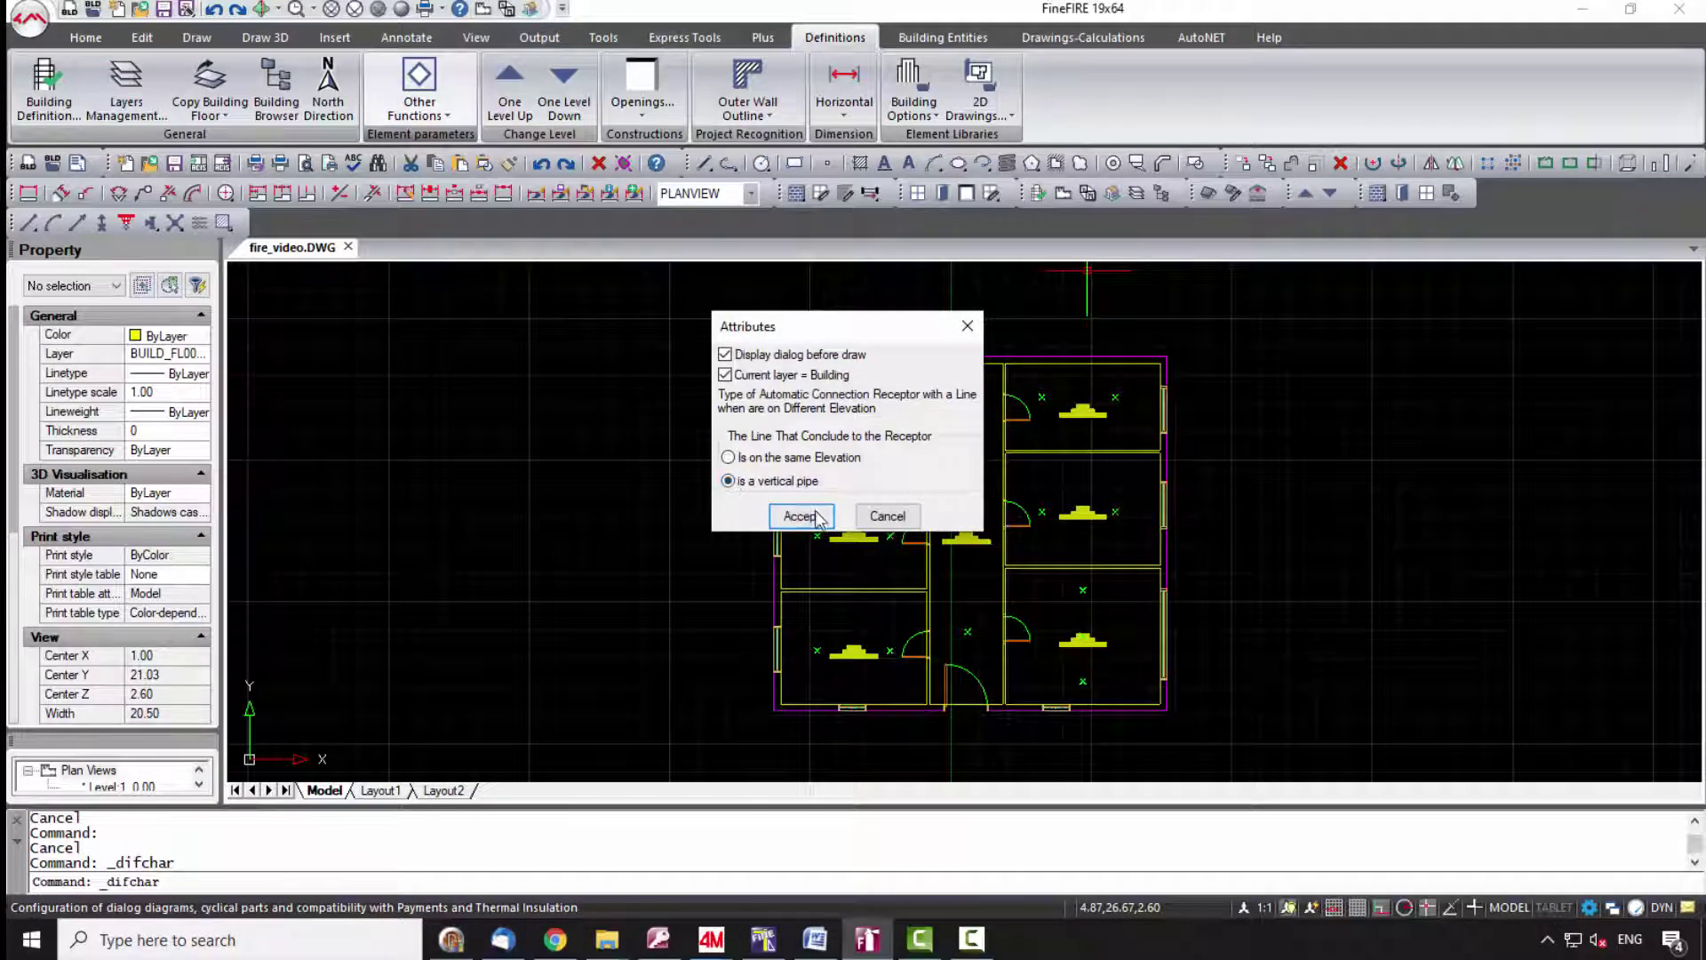
left_click(815, 518)
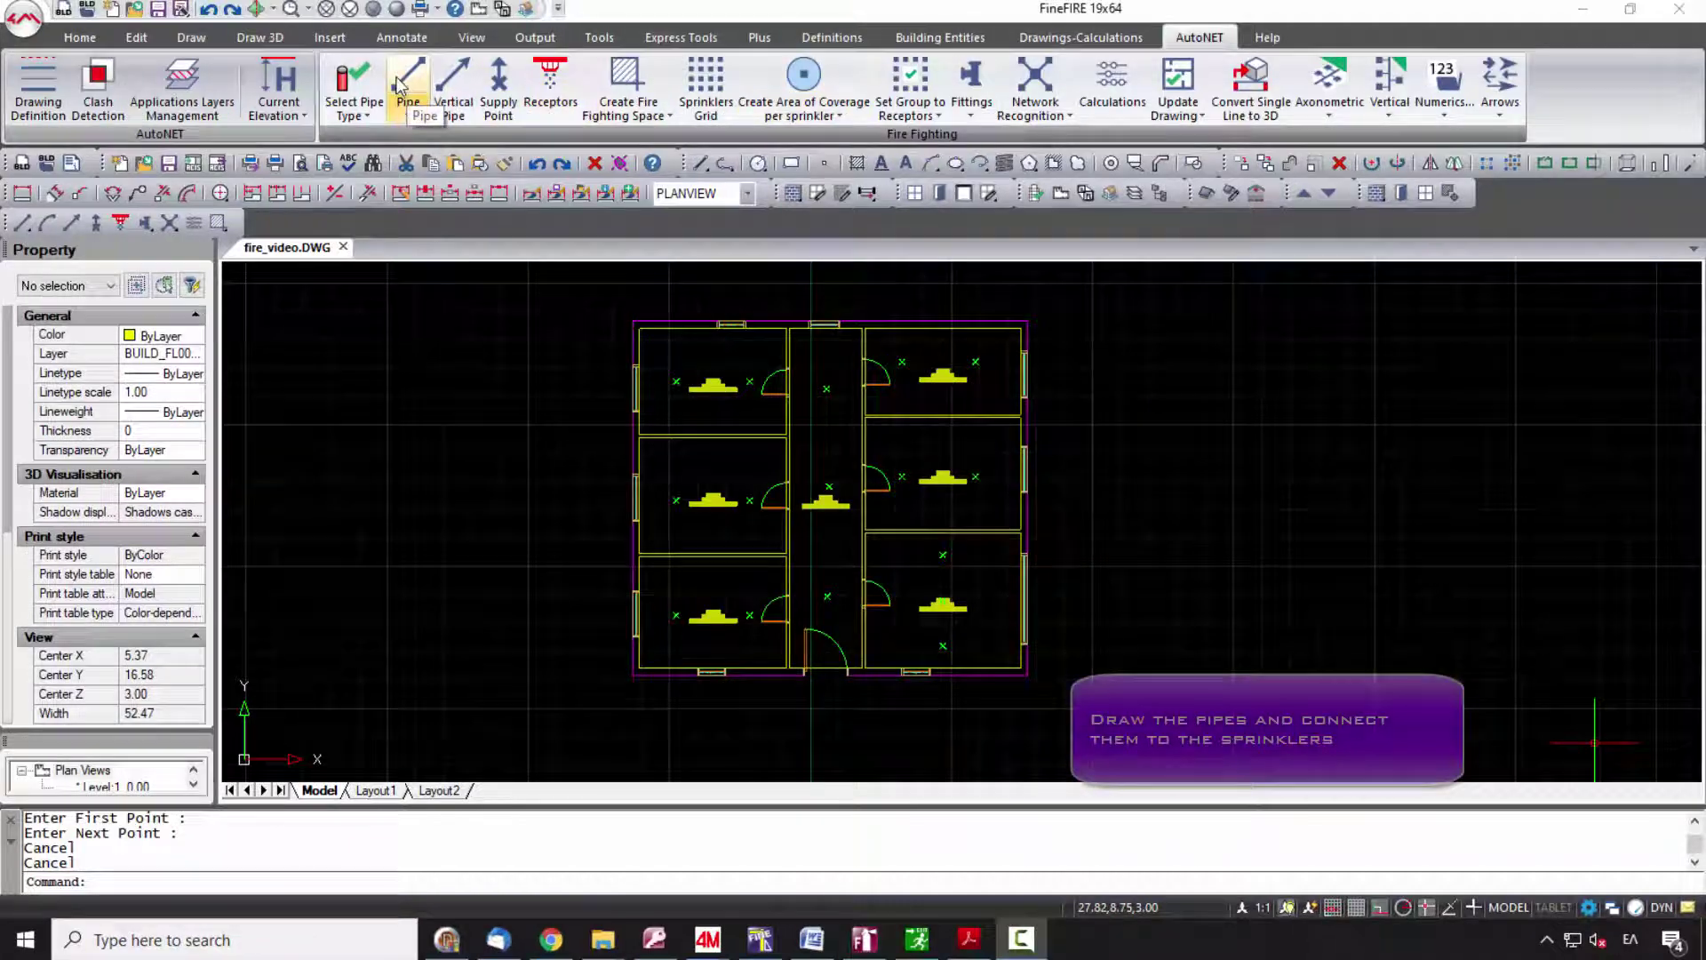
- Draw a pipe across the top-left room
left_click(670, 352)
left_click(770, 358)
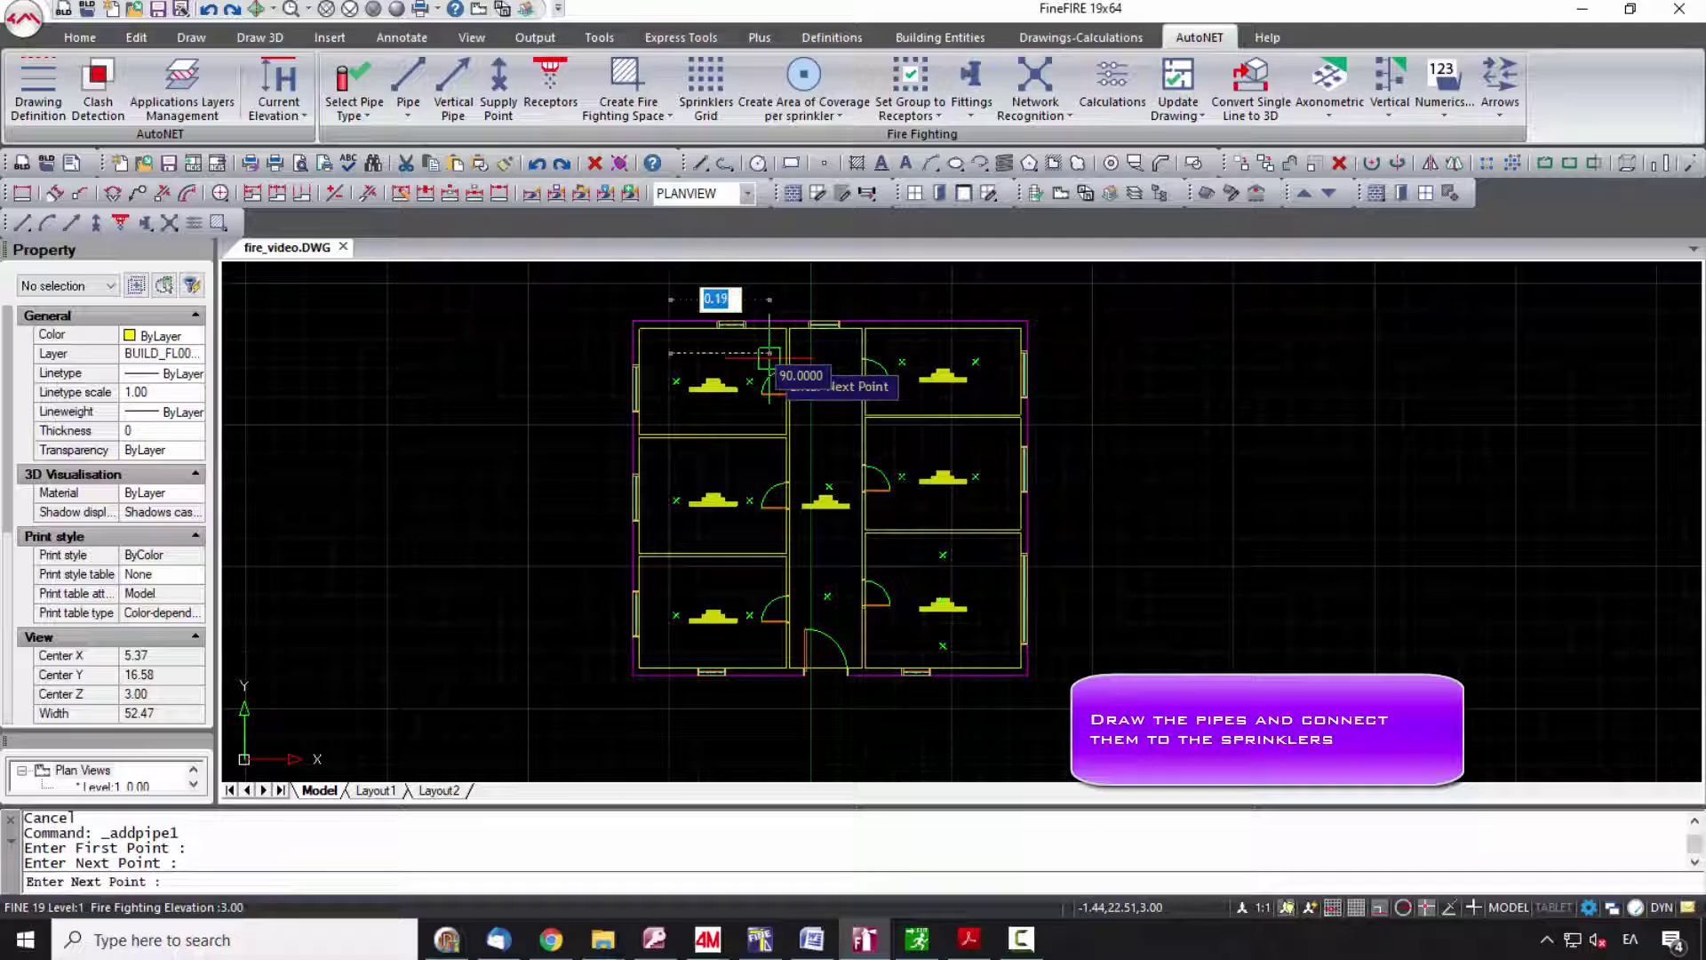
key("Return")
- Connect both Space1 sprinklers to the new pipe with Connect Receptors to Existing Pipe
left_click(409, 113)
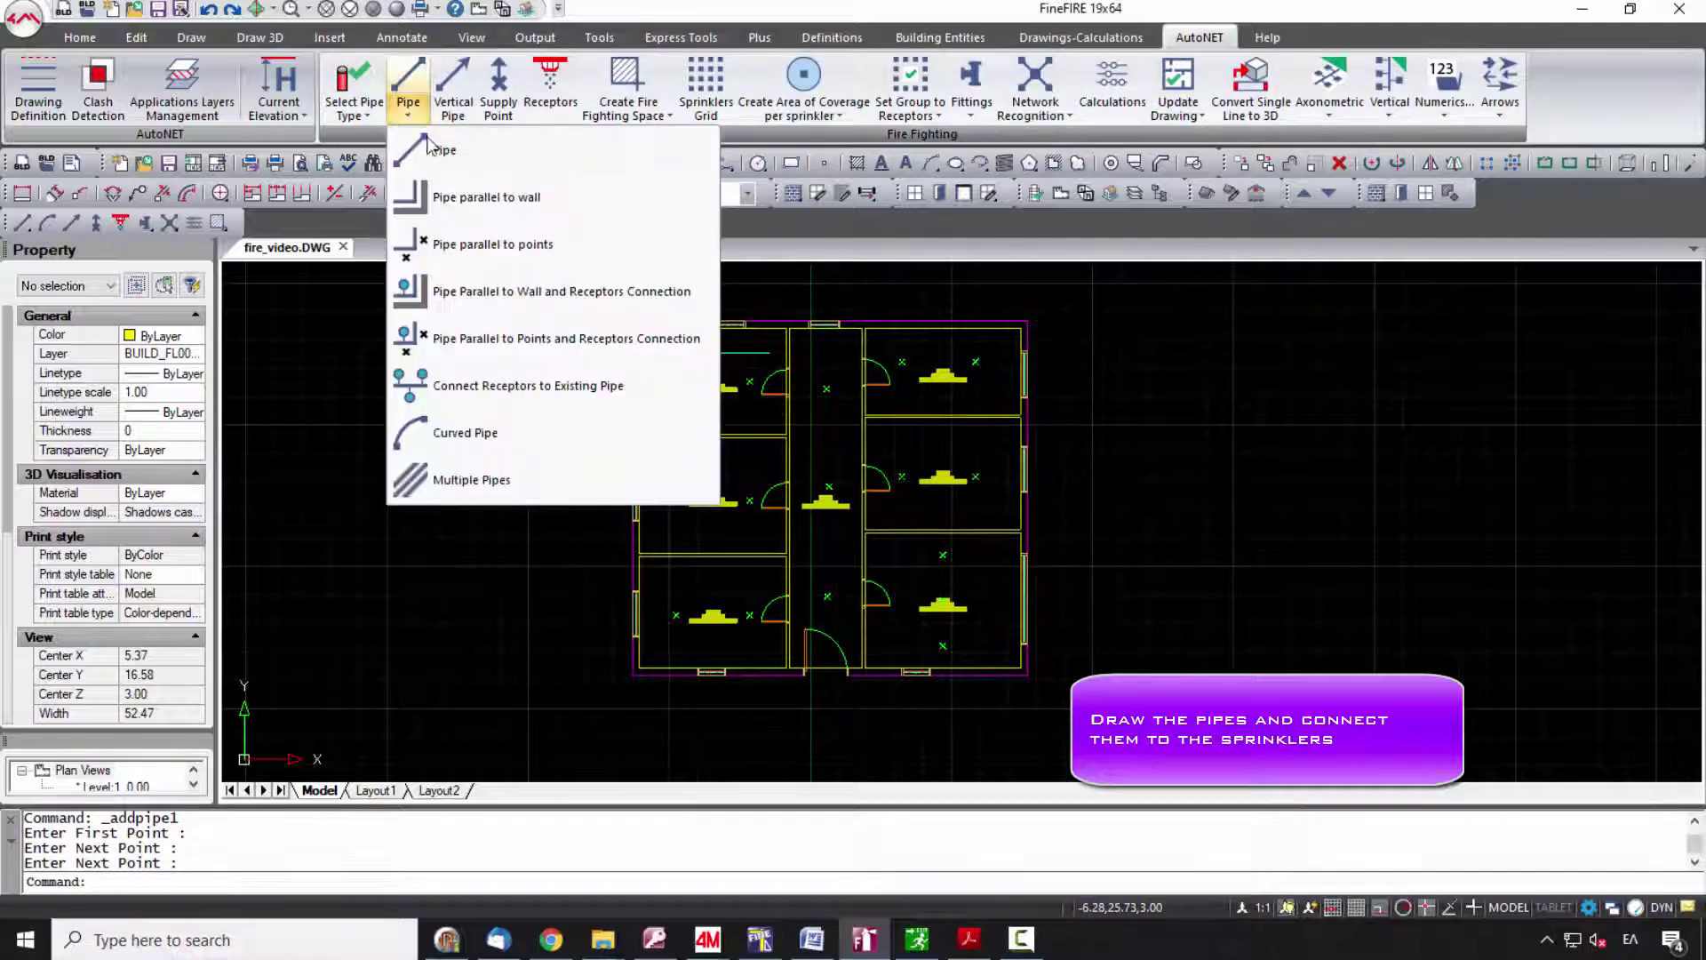
left_click(554, 384)
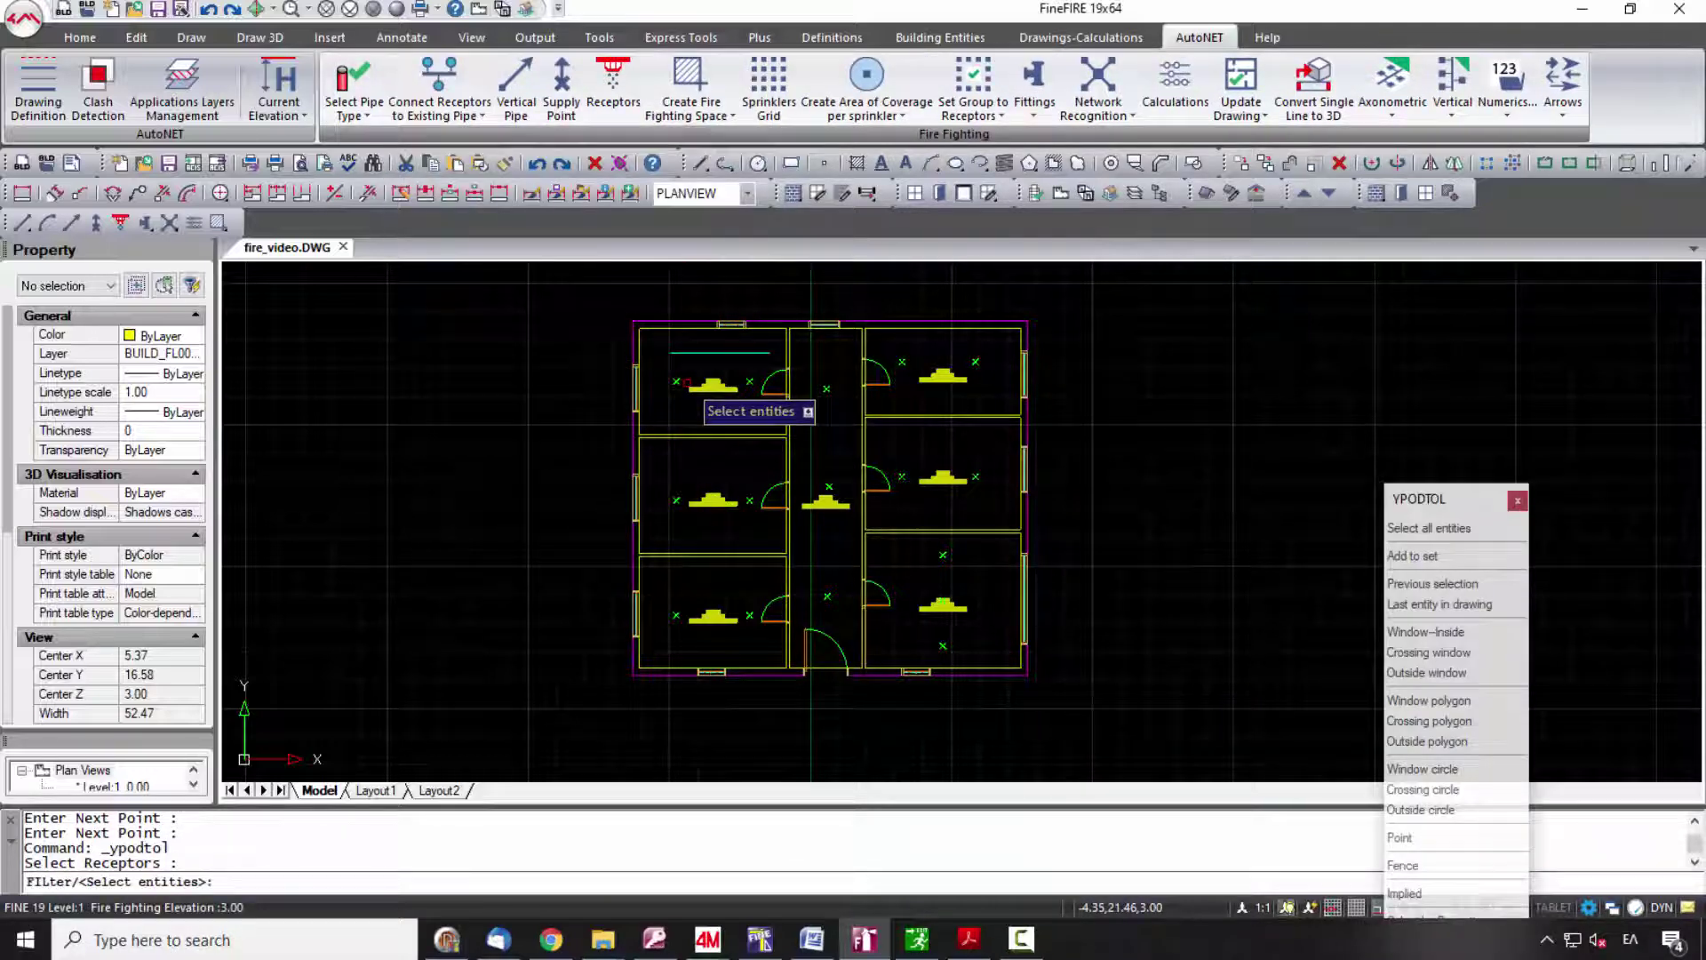
scroll(687, 382, "up", 4)
left_click(683, 391)
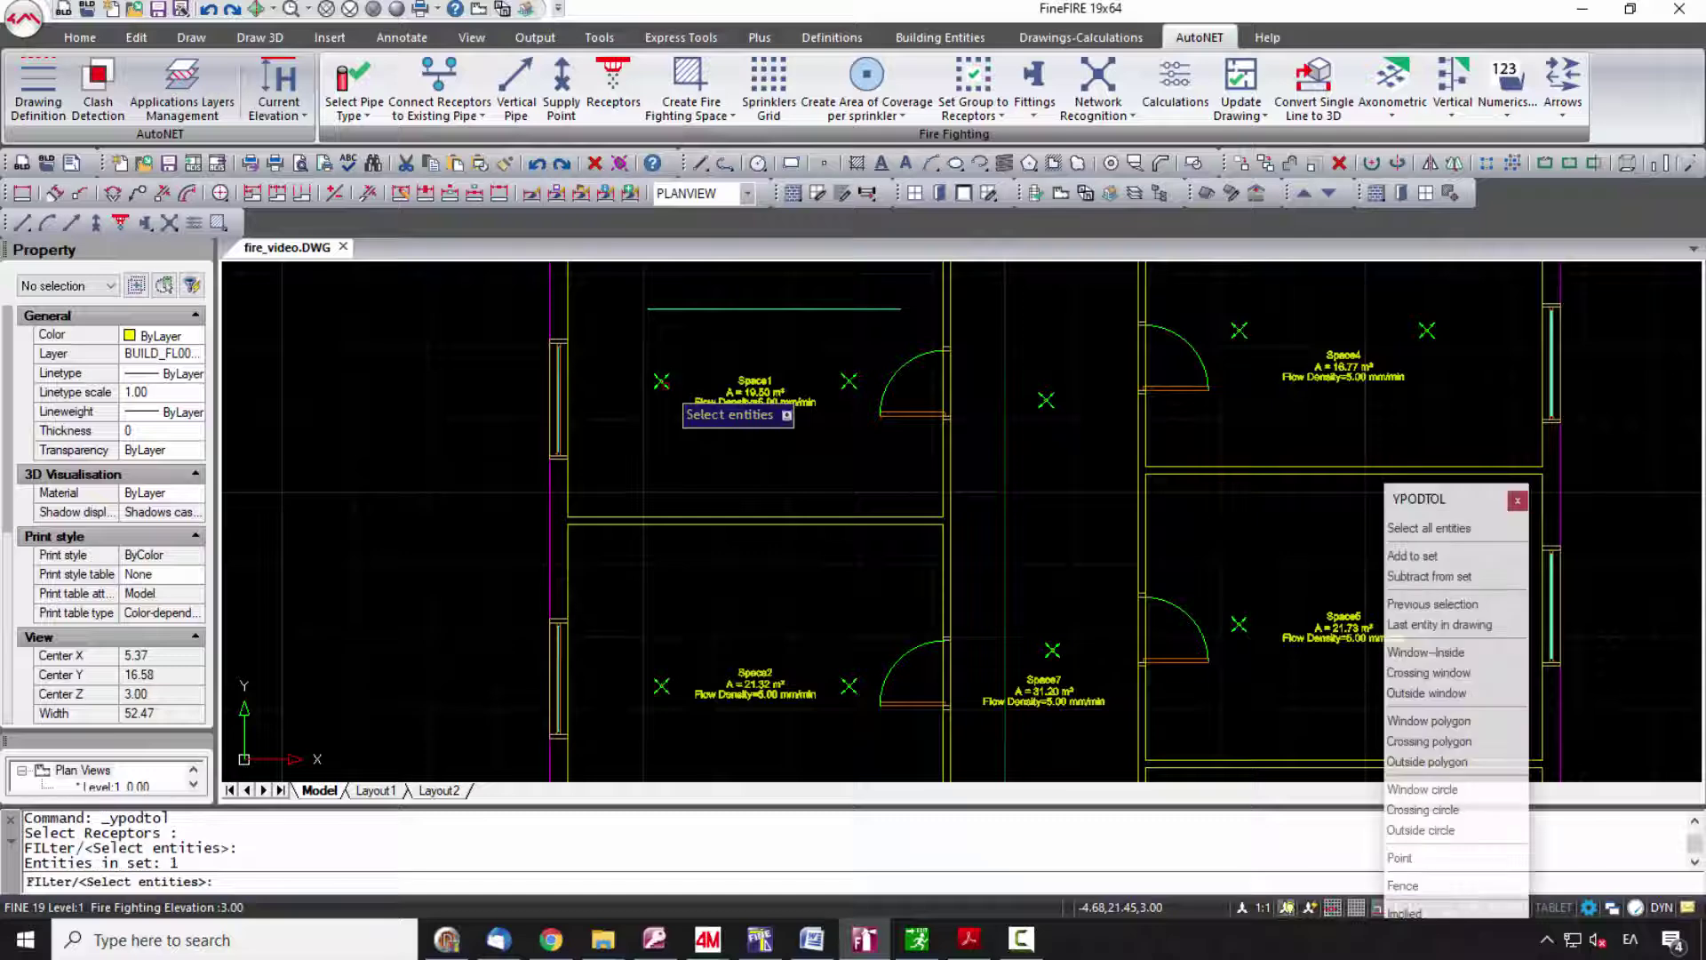
left_click(871, 402)
key("Return")
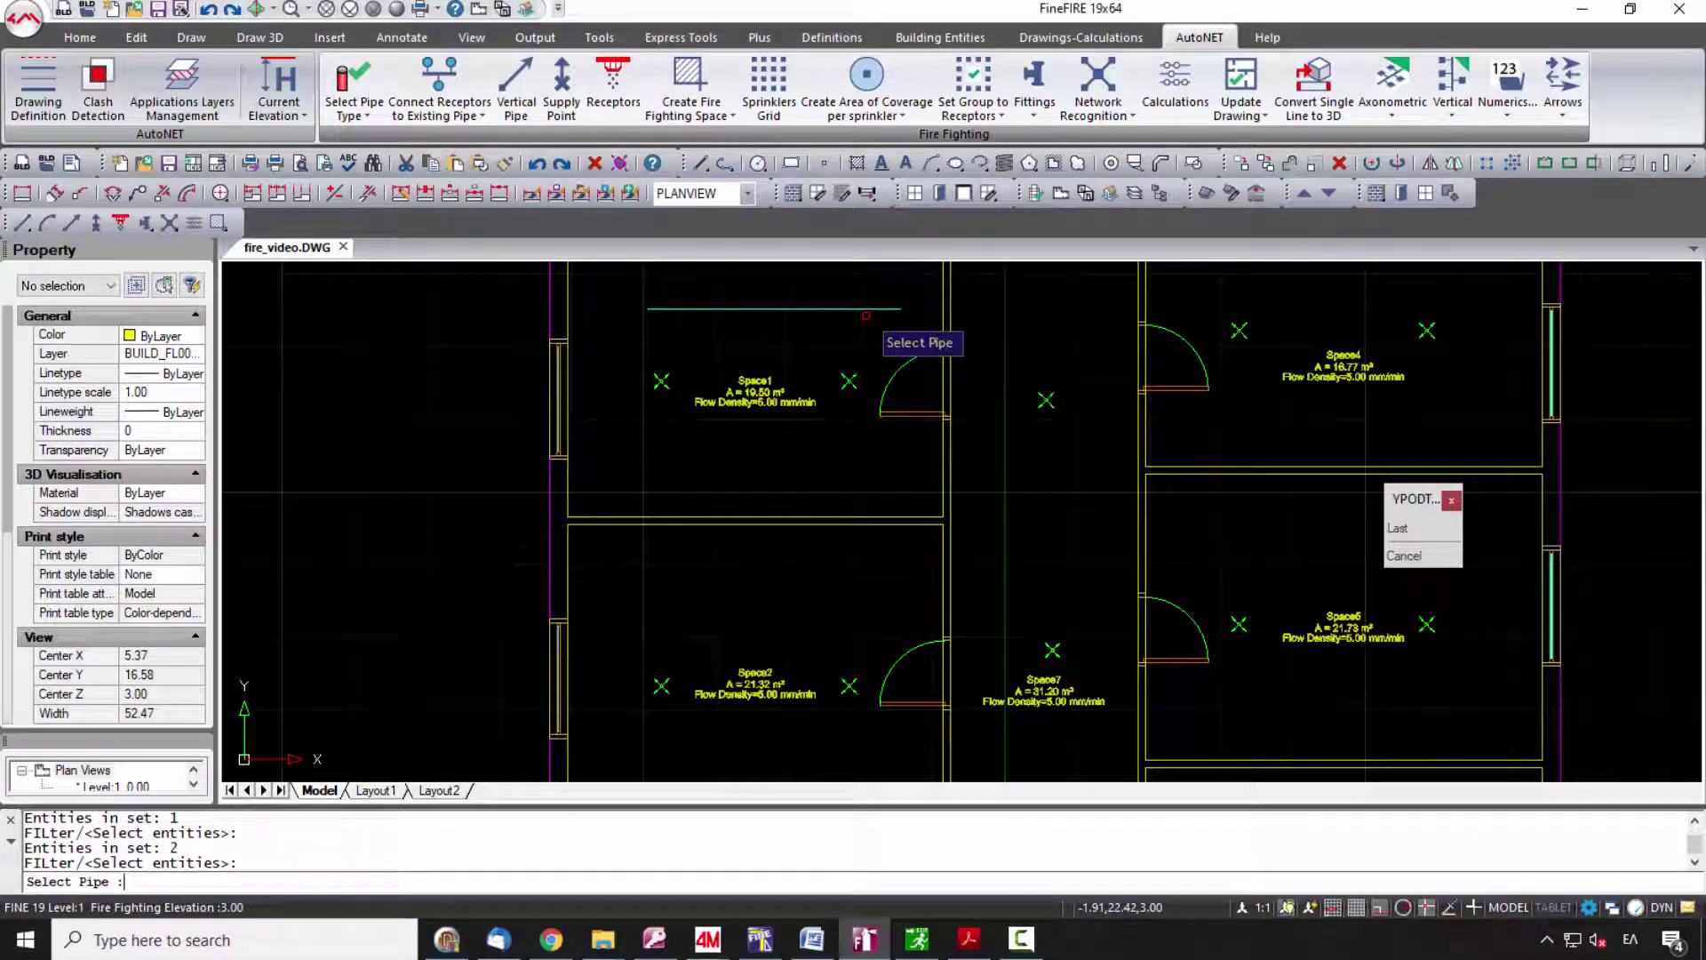
left_click(867, 311)
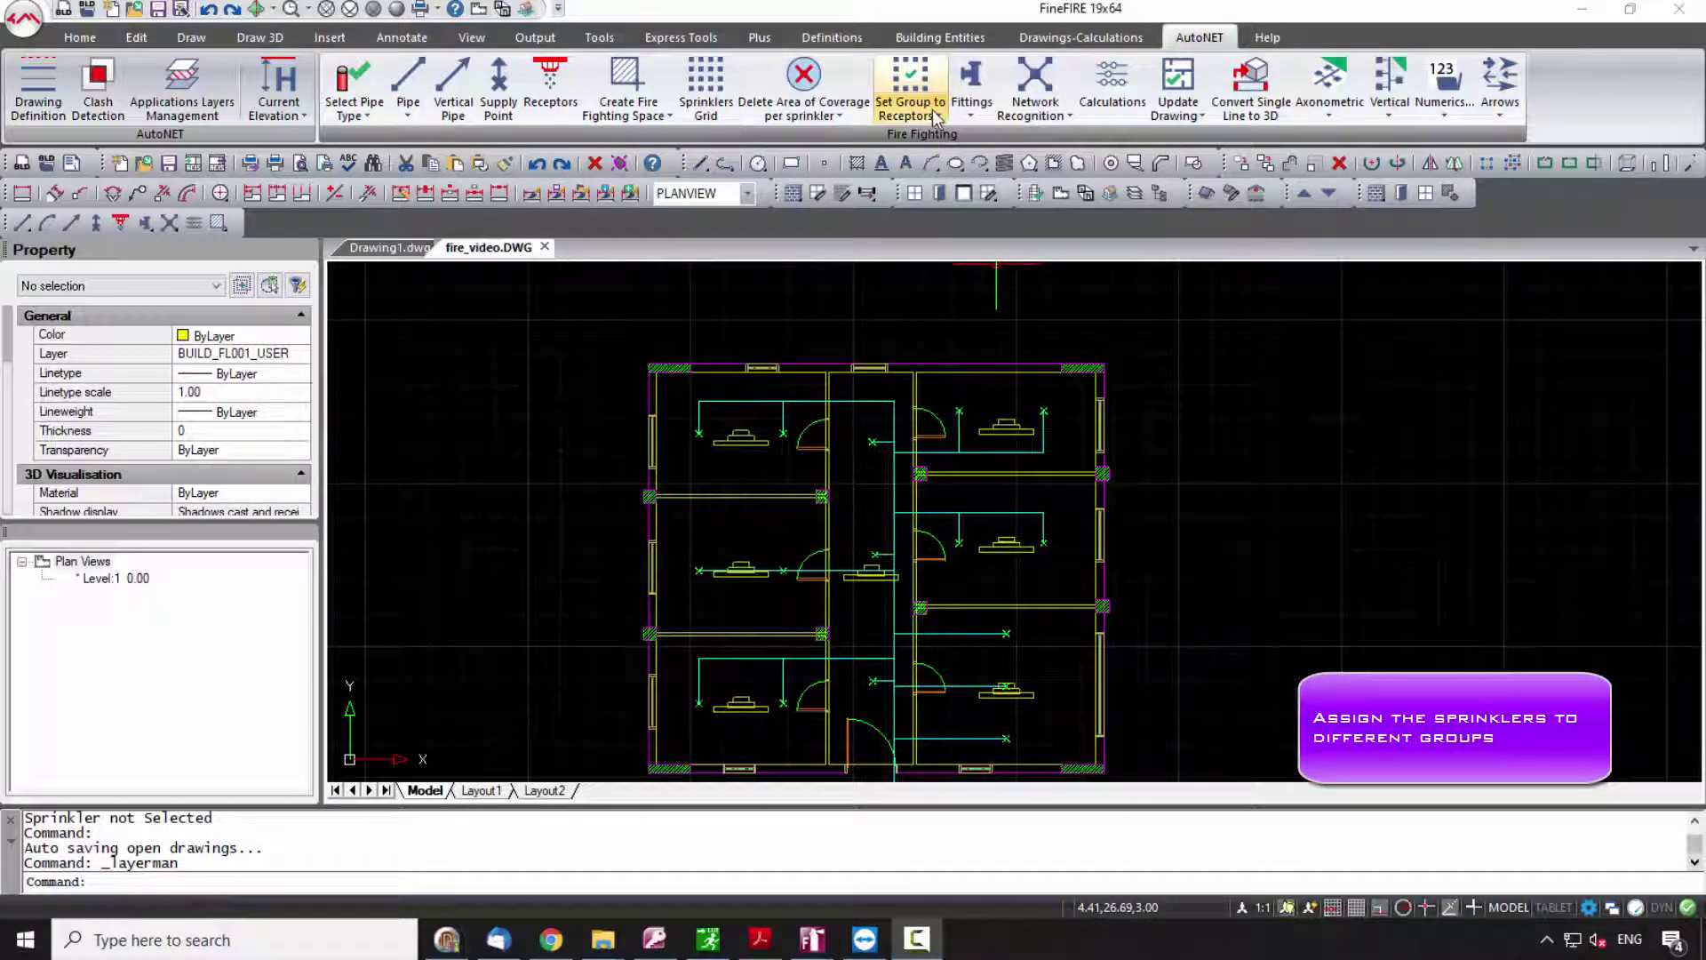
- Assign the top-left and top-right rooms' sprinklers to group 3
left_click(937, 119)
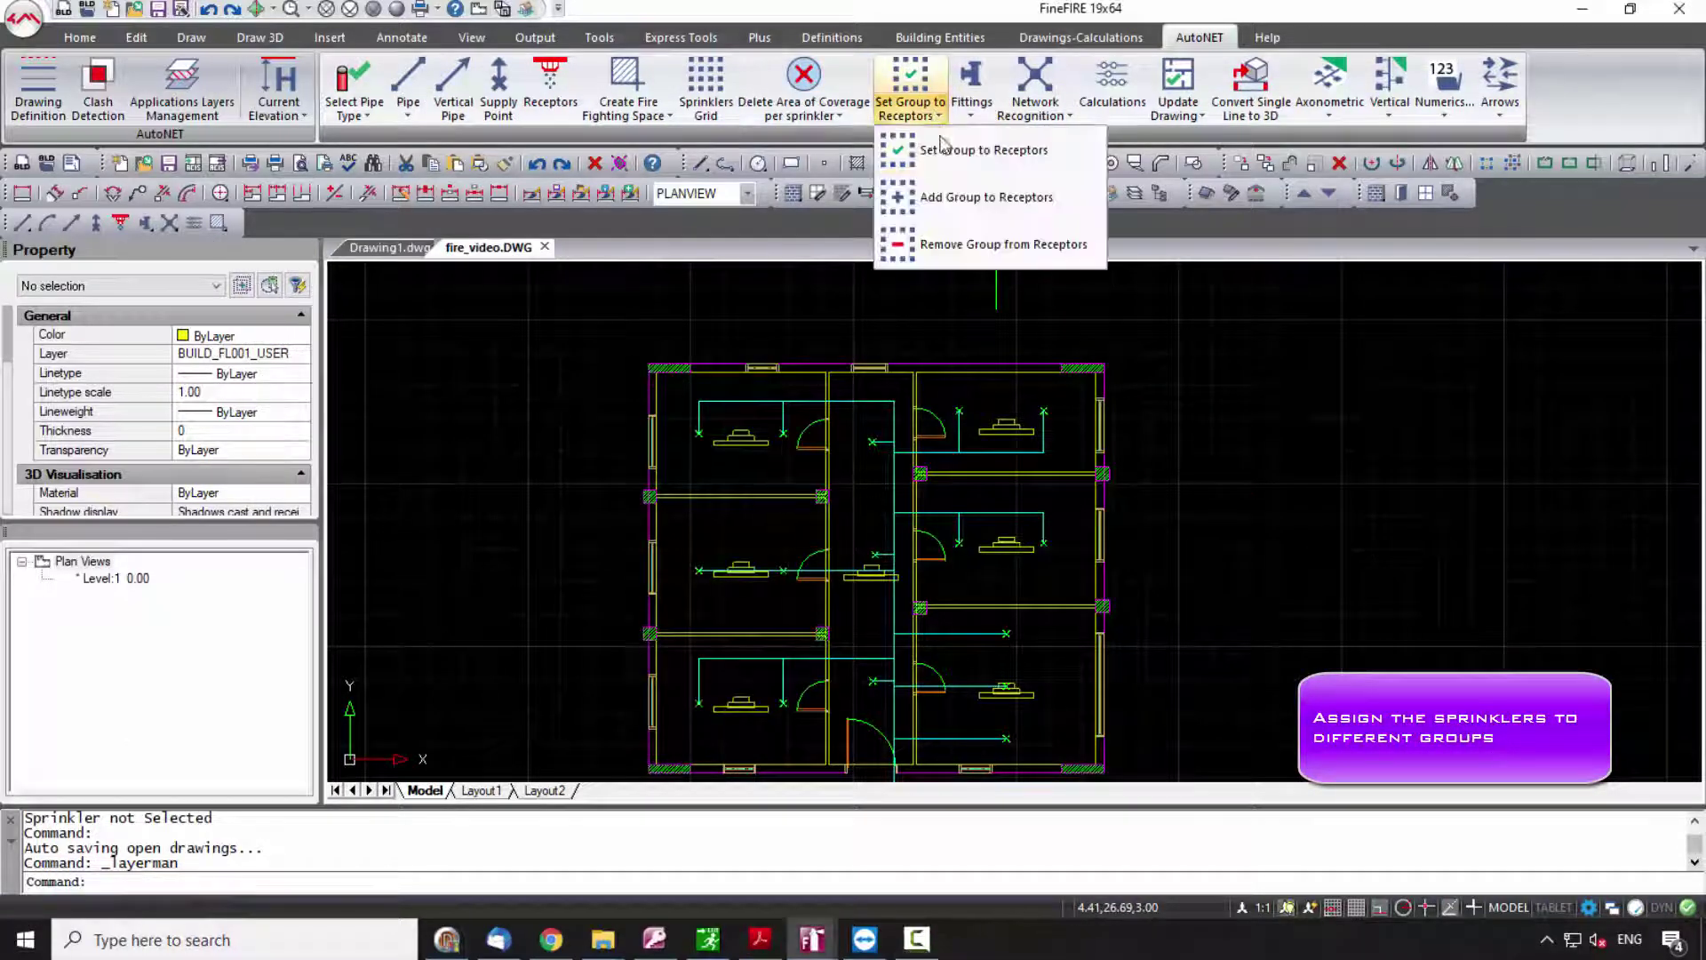
left_click(978, 147)
left_click(807, 376)
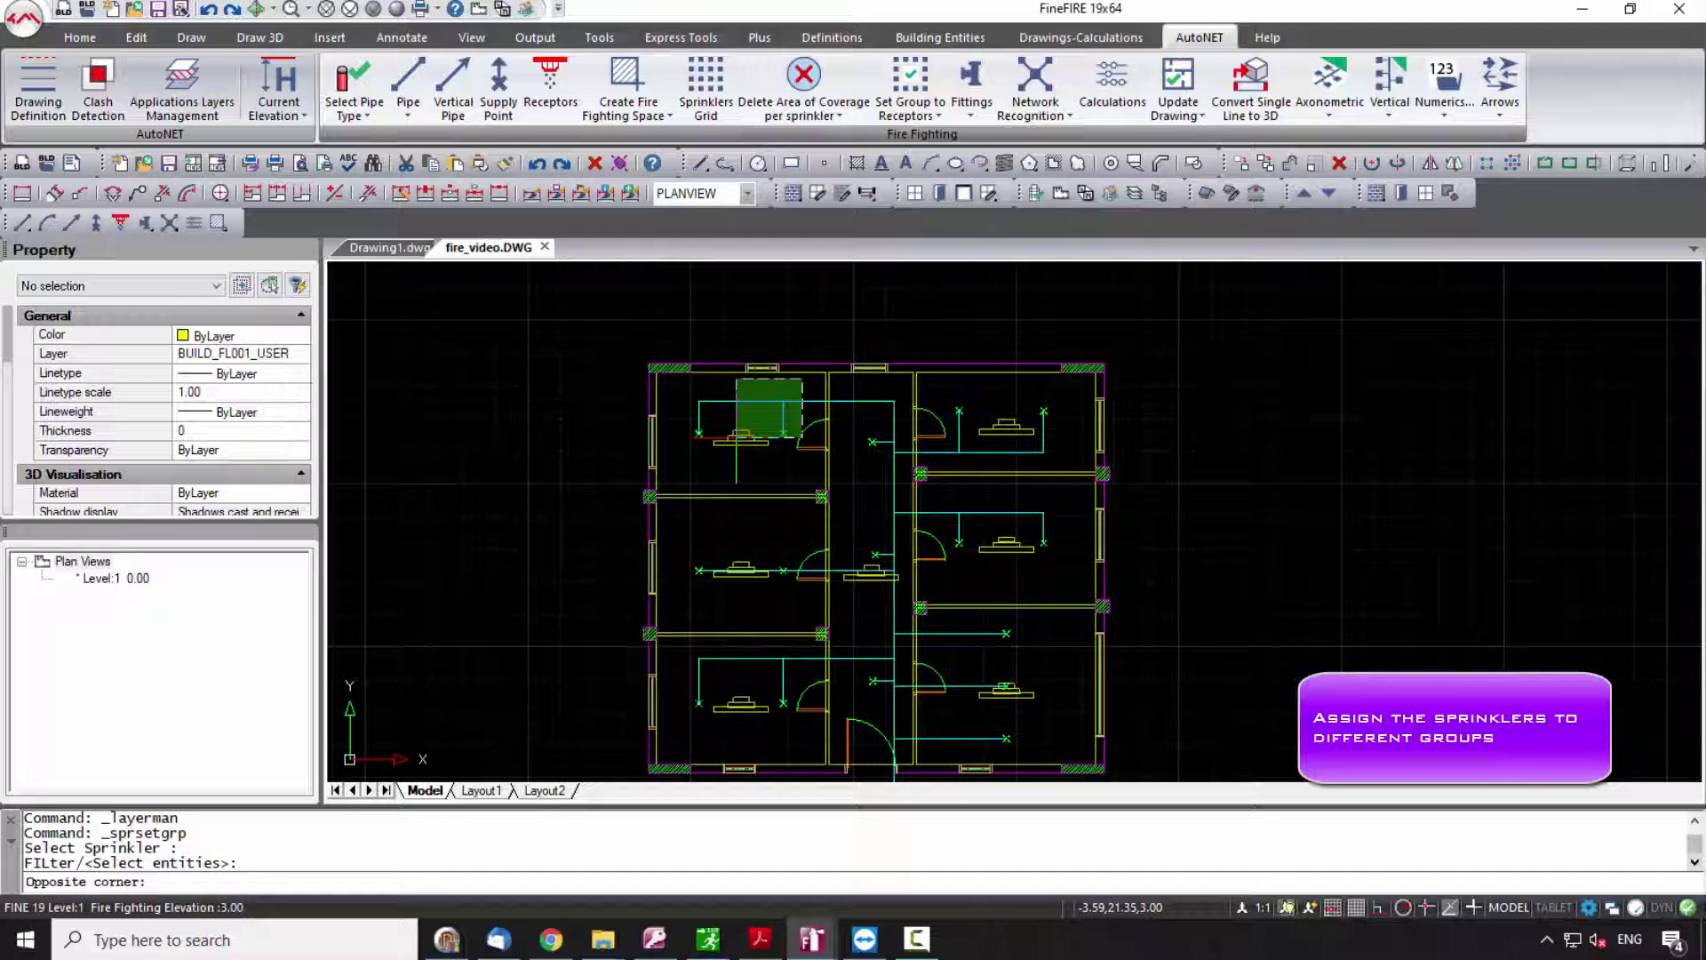
left_click(658, 503)
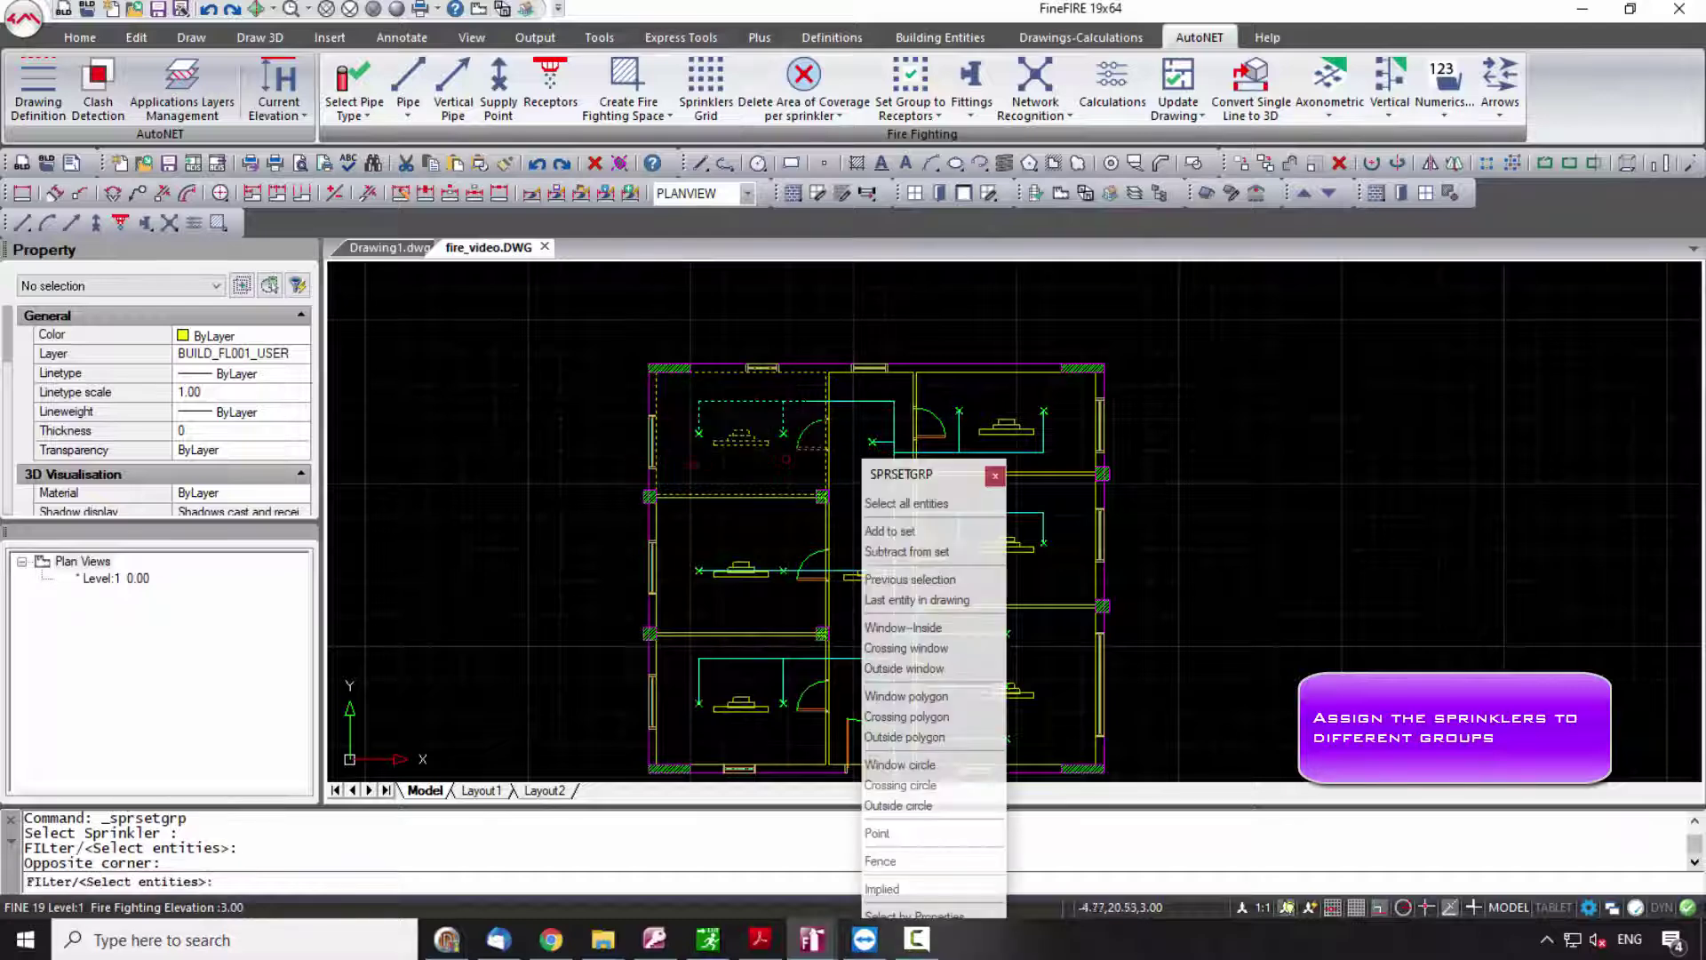
left_click(1059, 385)
left_click(864, 451)
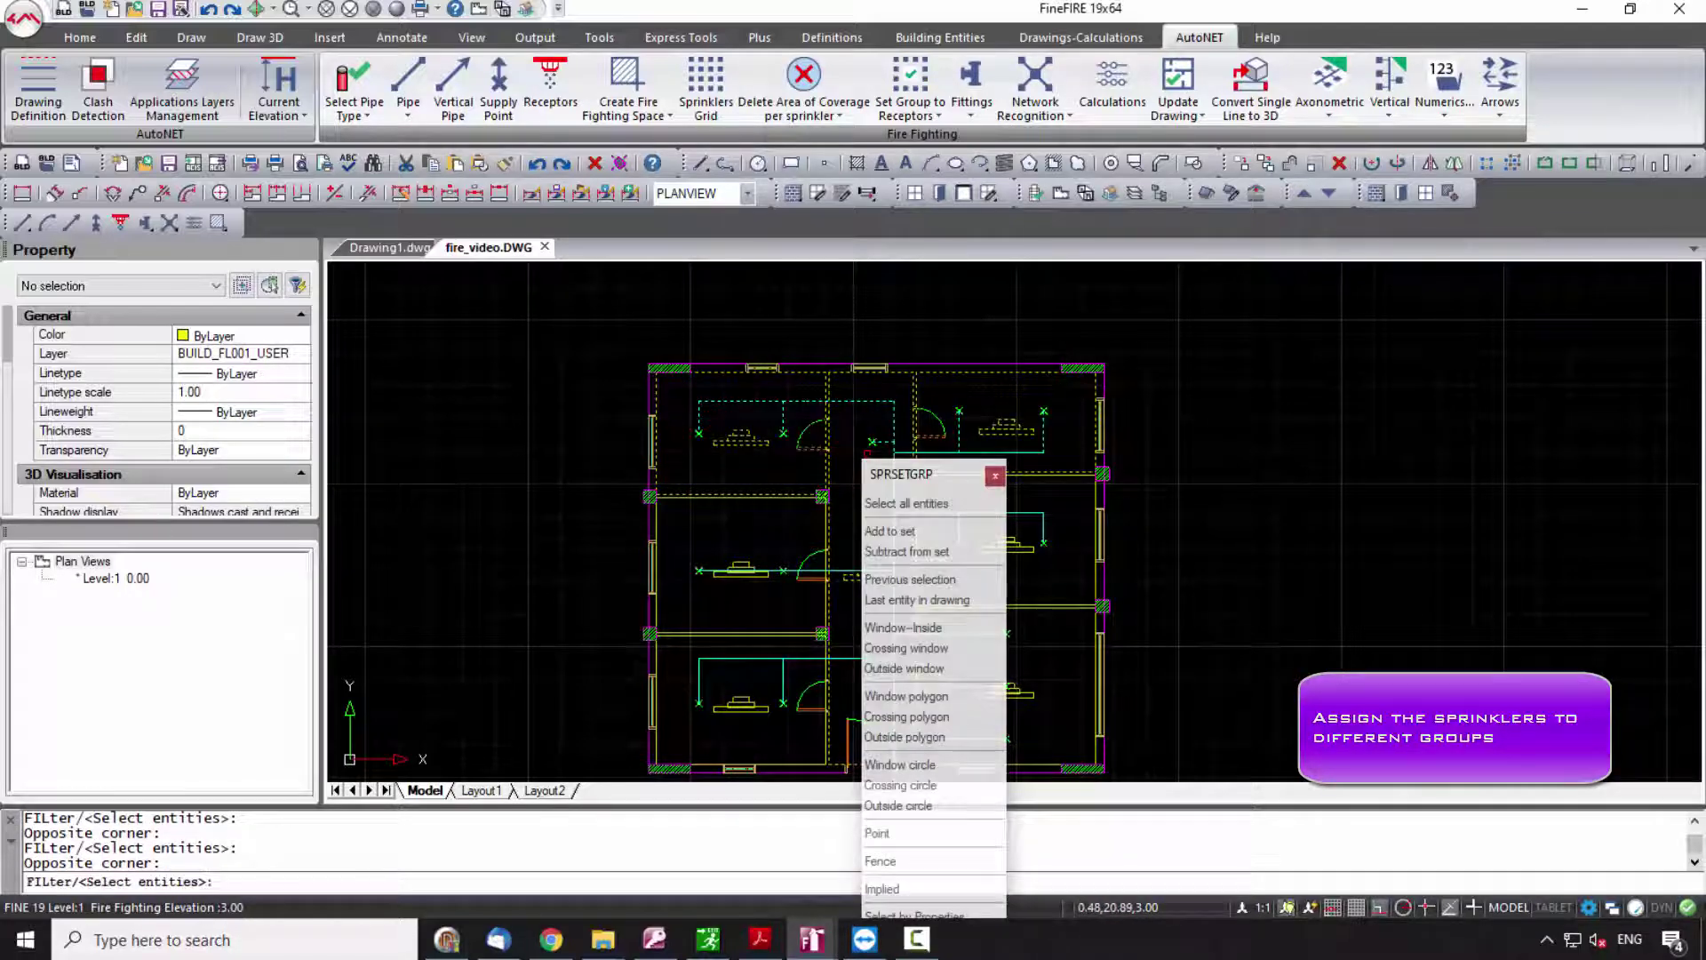
key("Return")
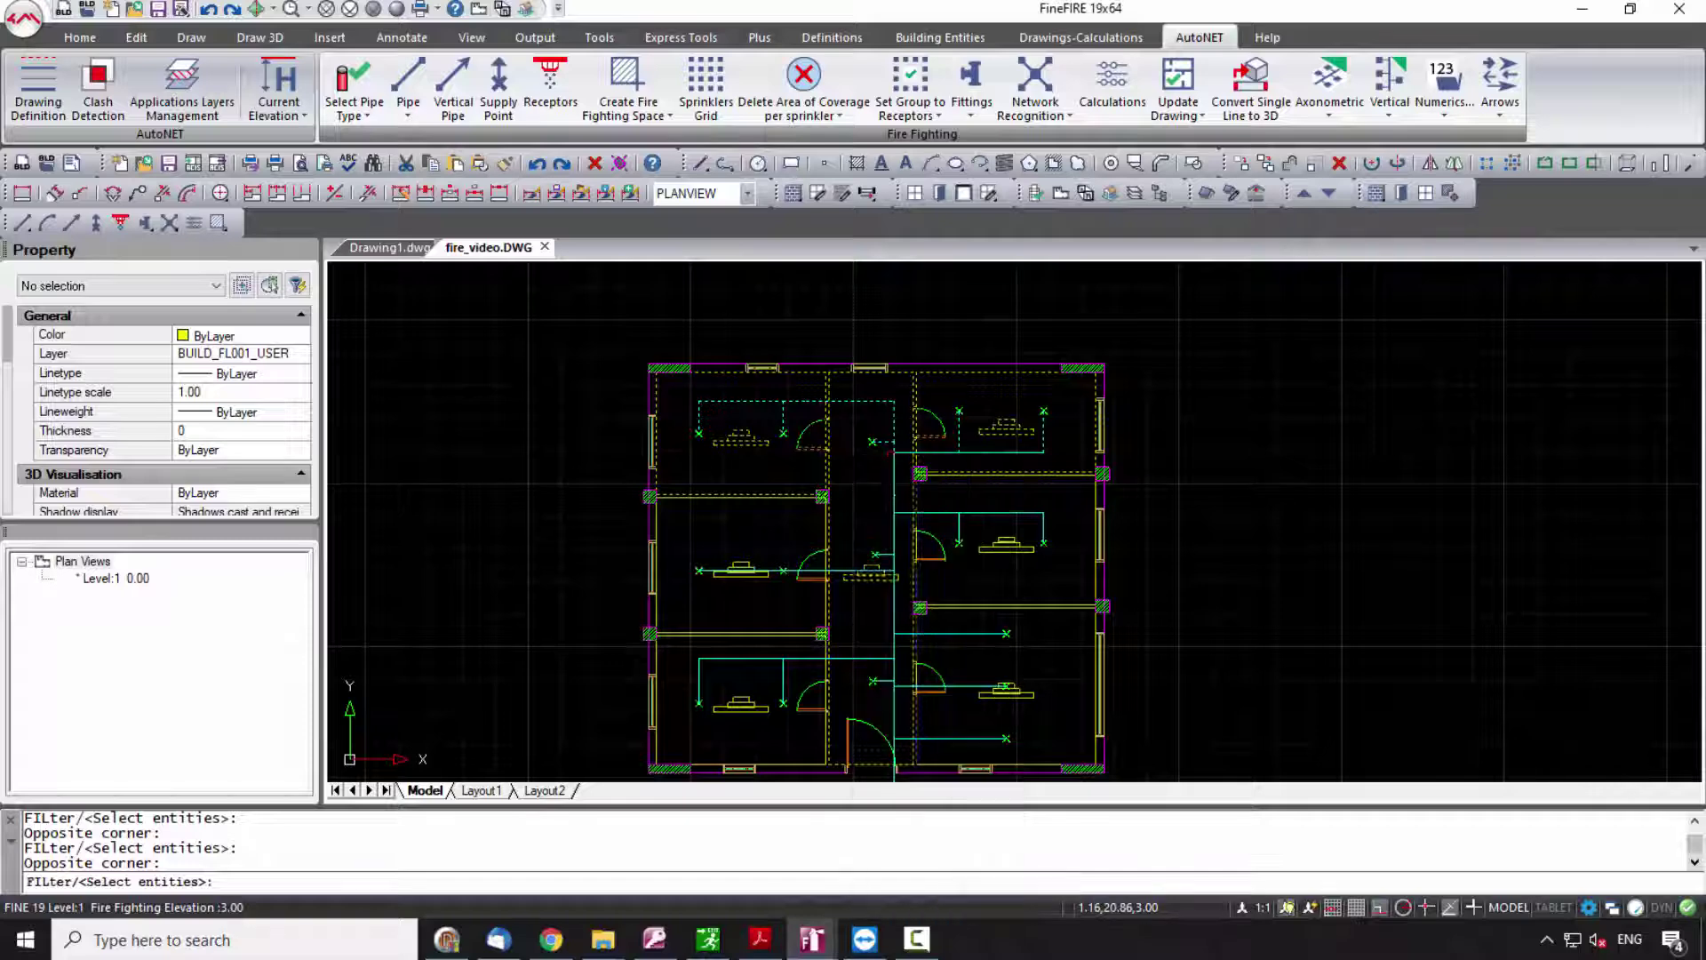
key("BackSpace")
type("3")
key("Return")
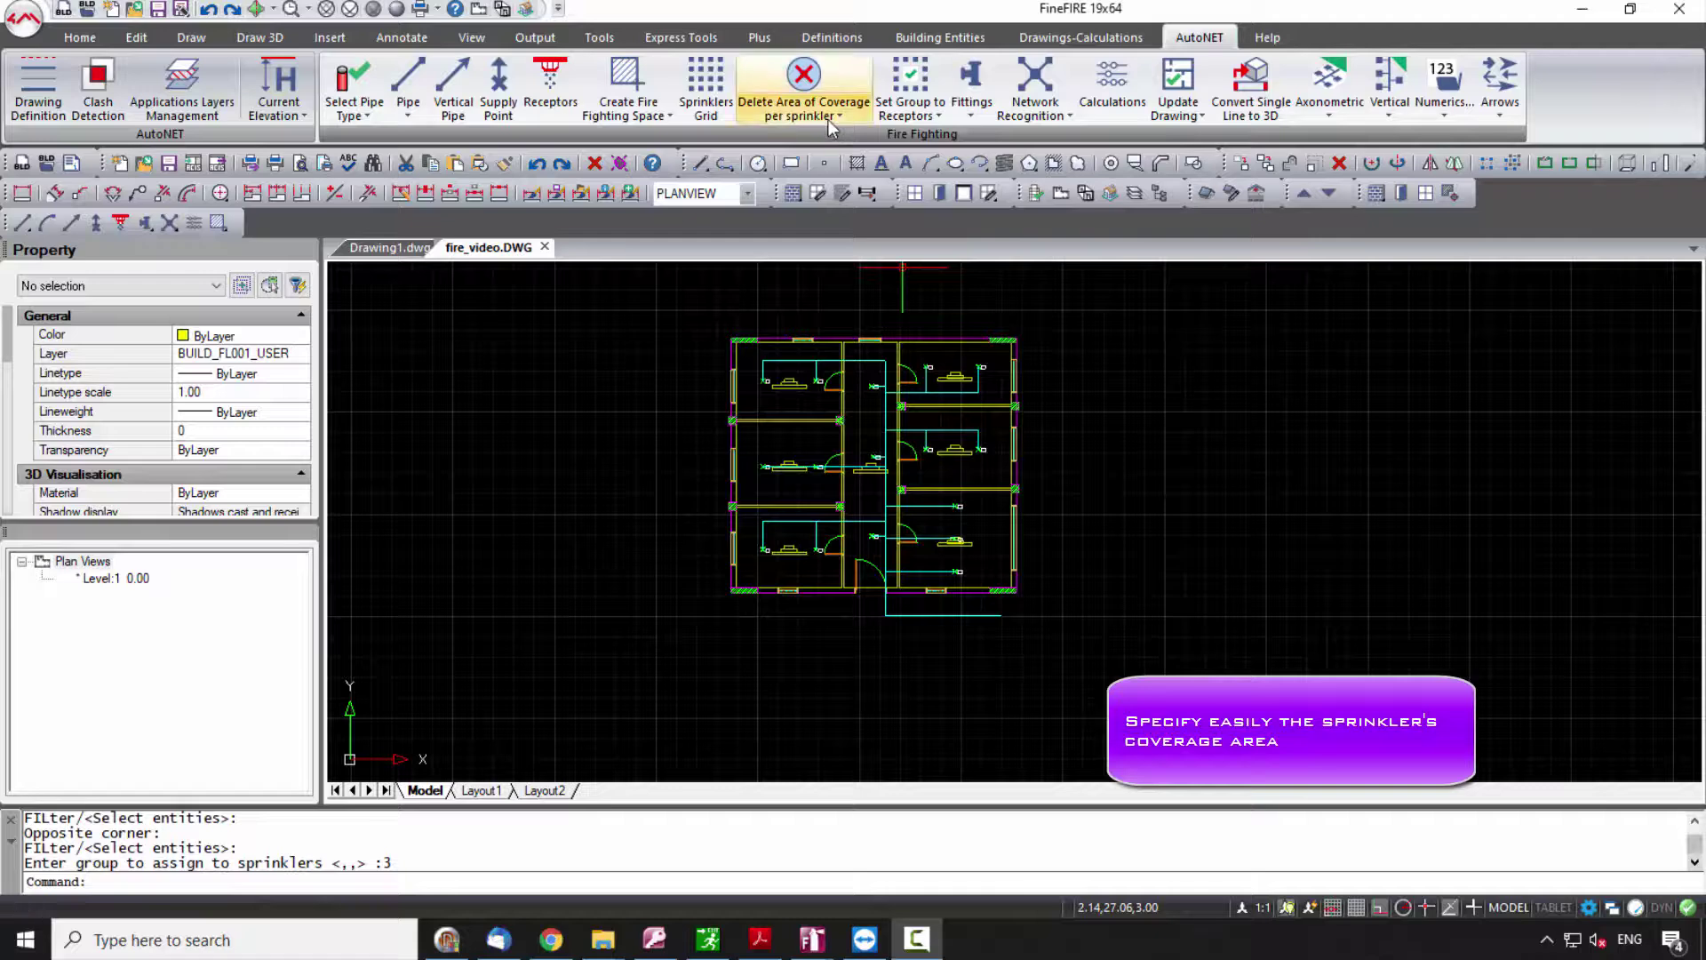
- Start creating sprinkler coverage areas, picking the first three spaces including Space2
left_click(804, 109)
left_click(831, 151)
left_click(804, 436)
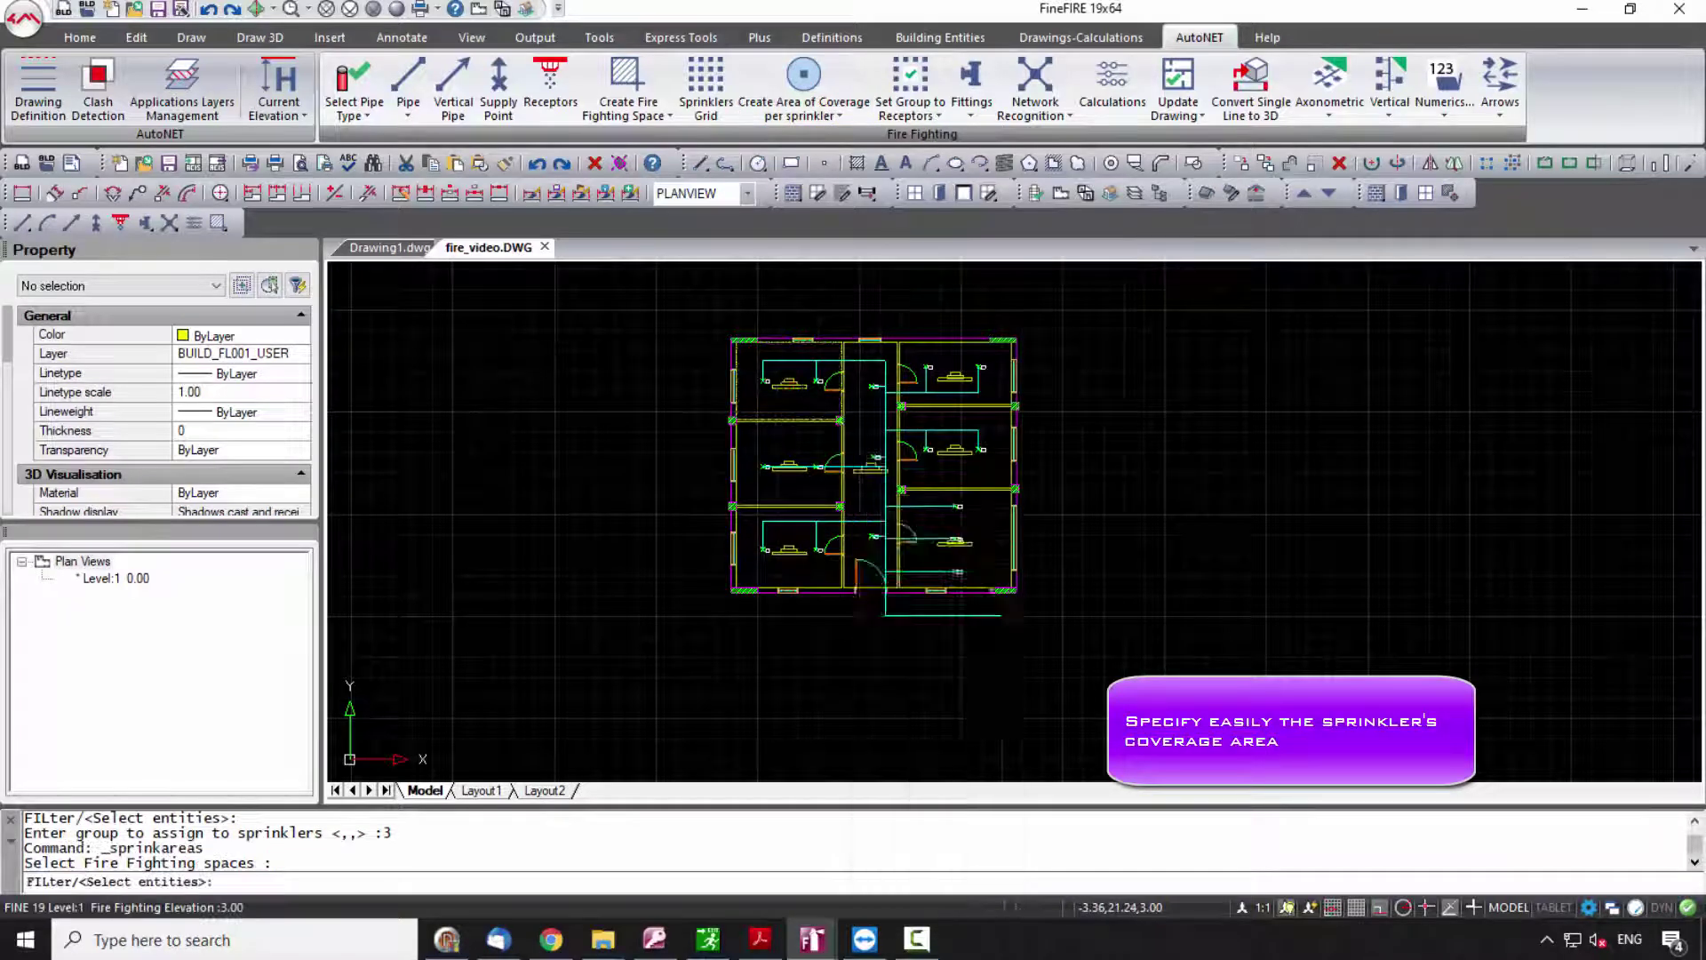
scroll(803, 461, "up", 6)
left_click(793, 487)
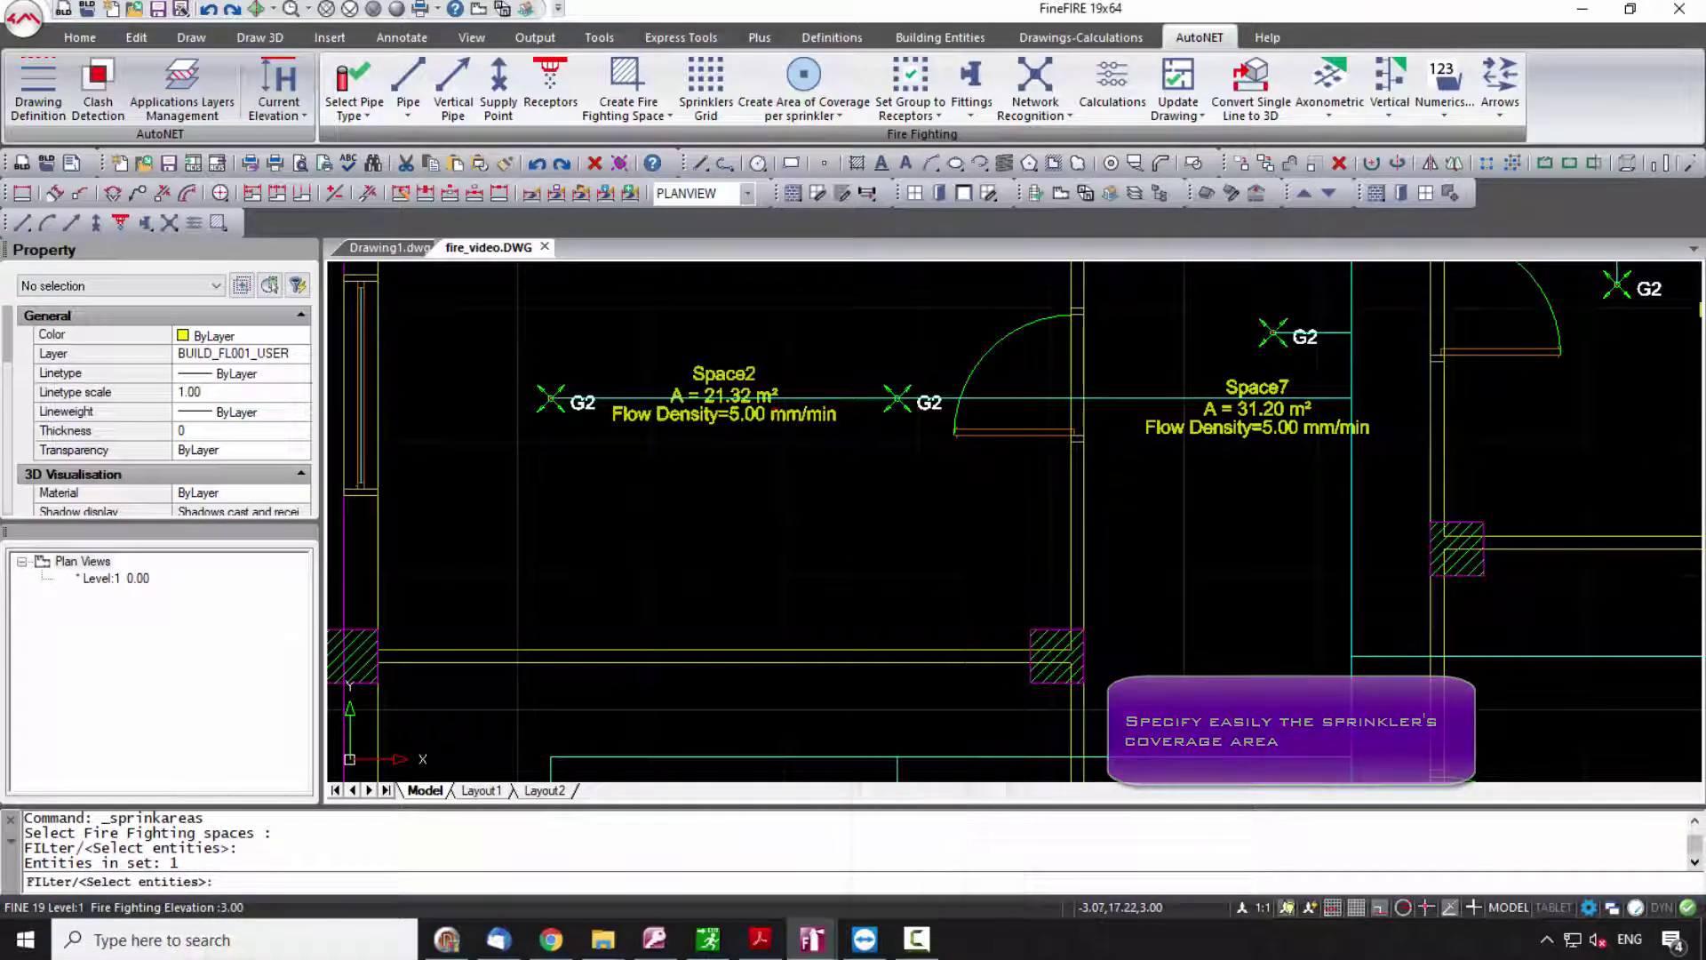
middle_click_drag(793, 450, 762, 410)
scroll(762, 410, "down", 4)
left_click(744, 528)
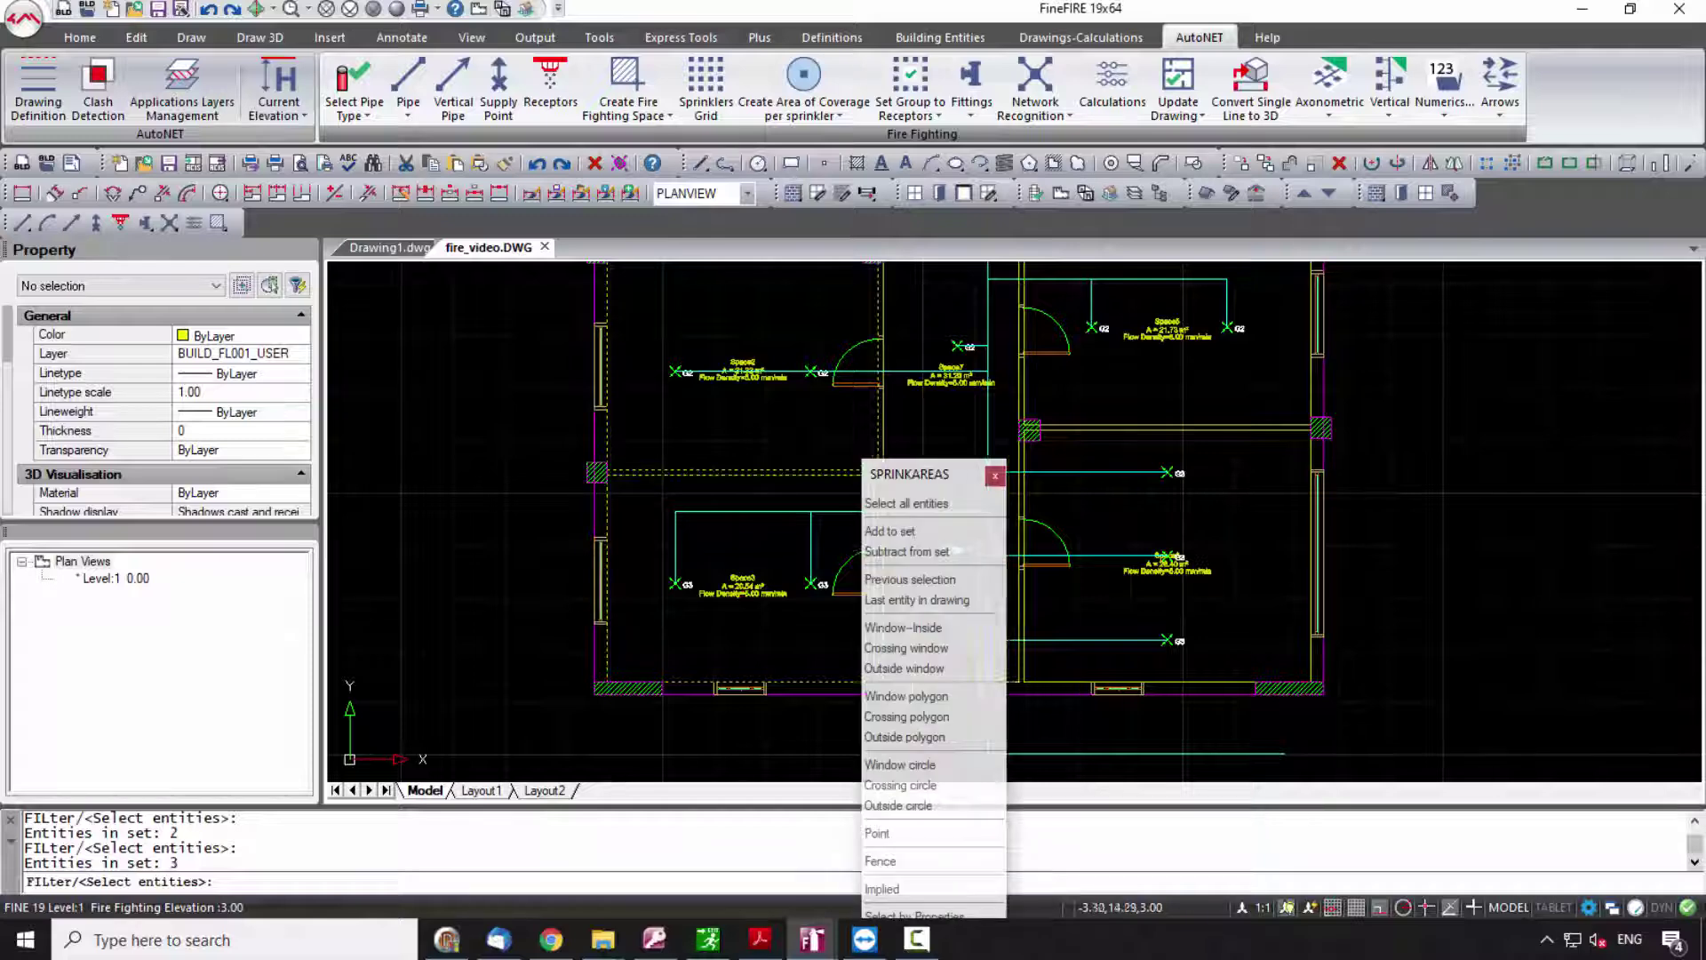
- Pick Space7 and the remaining spaces, then generate the sprinkler coverage areas
middle_click_drag(744, 528, 494, 530)
left_click(704, 378)
scroll(633, 544, "down", 4)
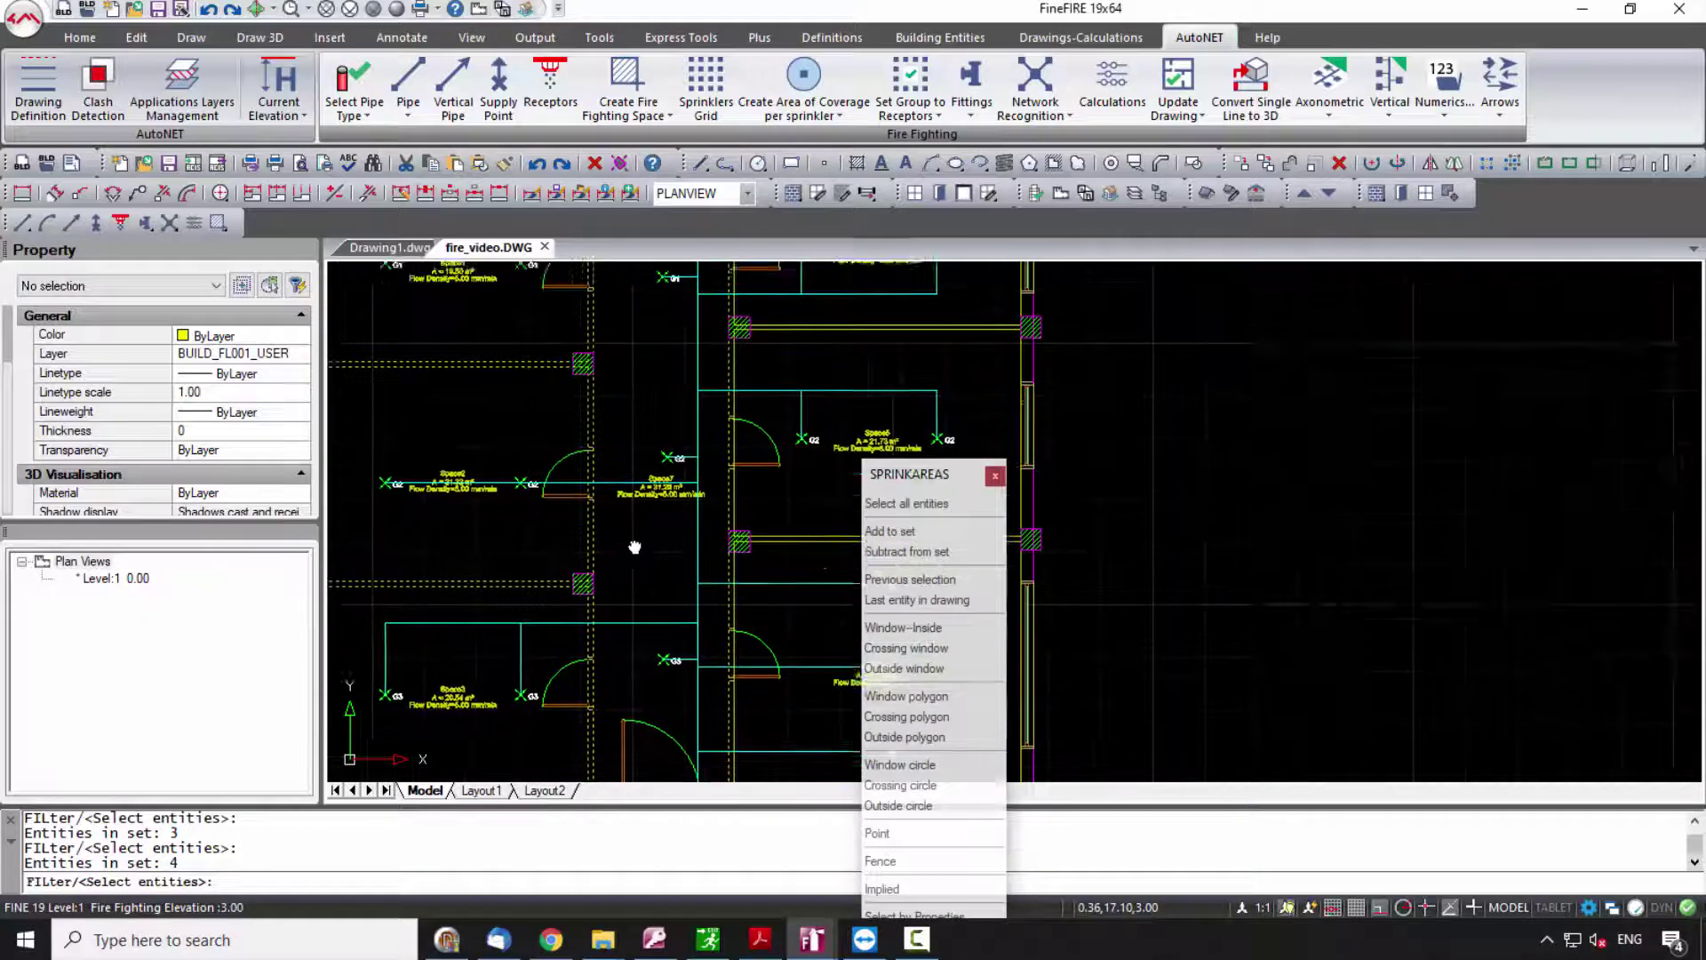
left_click(730, 508)
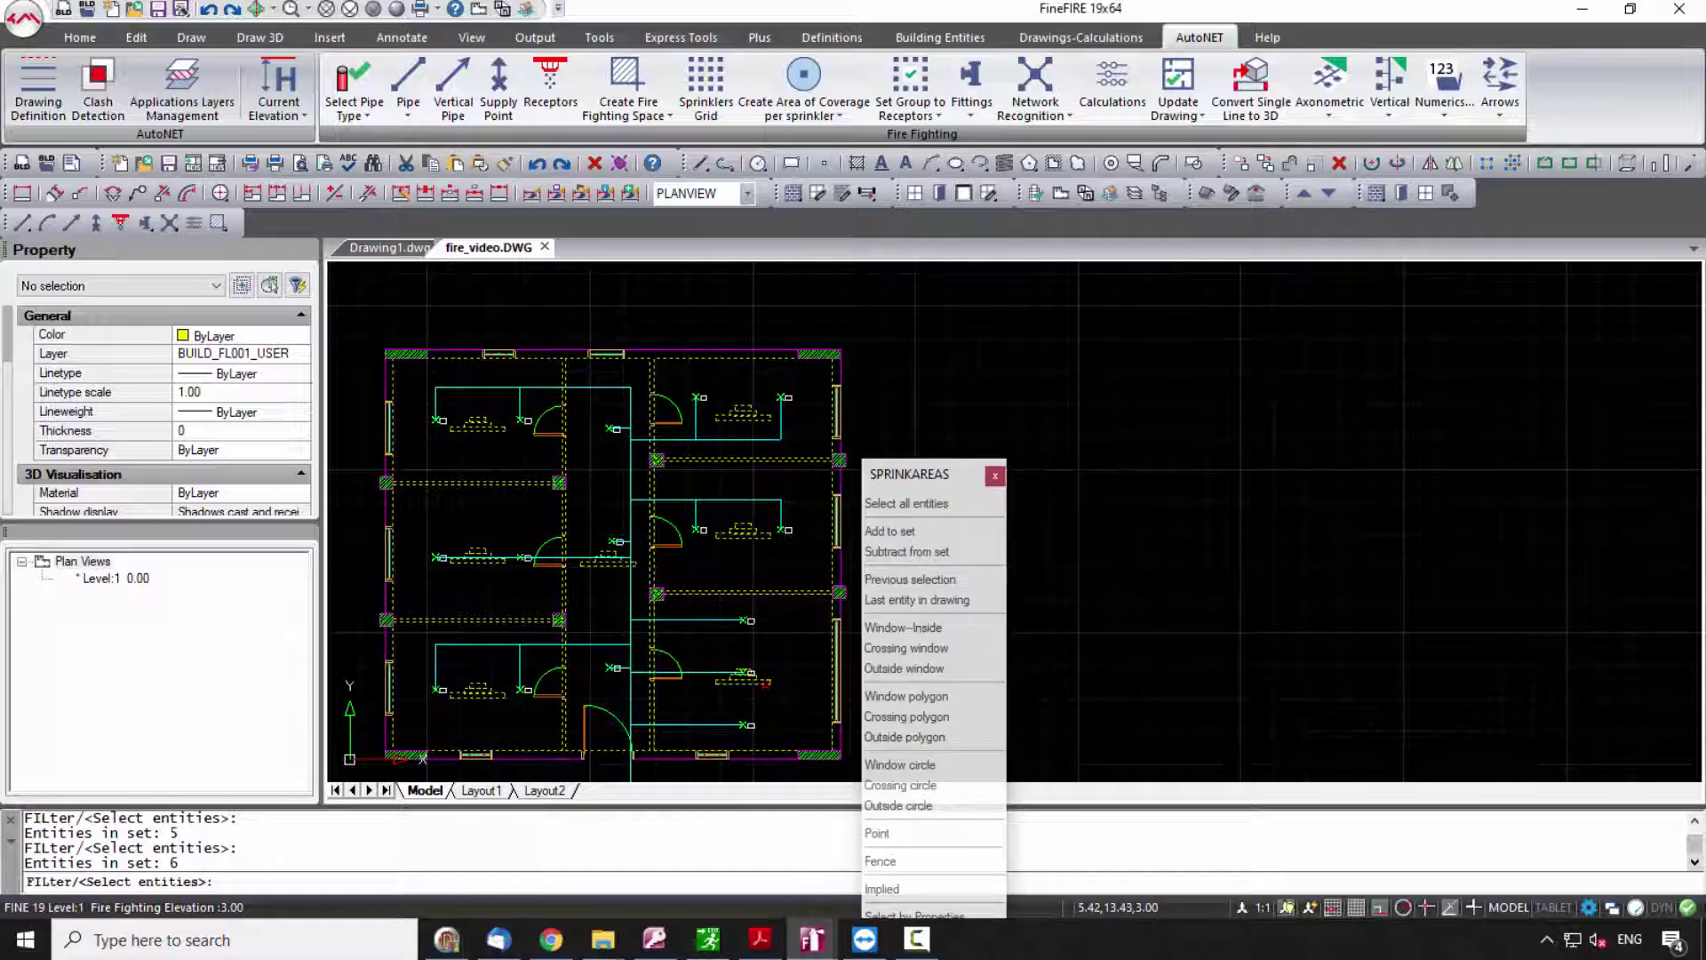
left_click(778, 657)
key("Return")
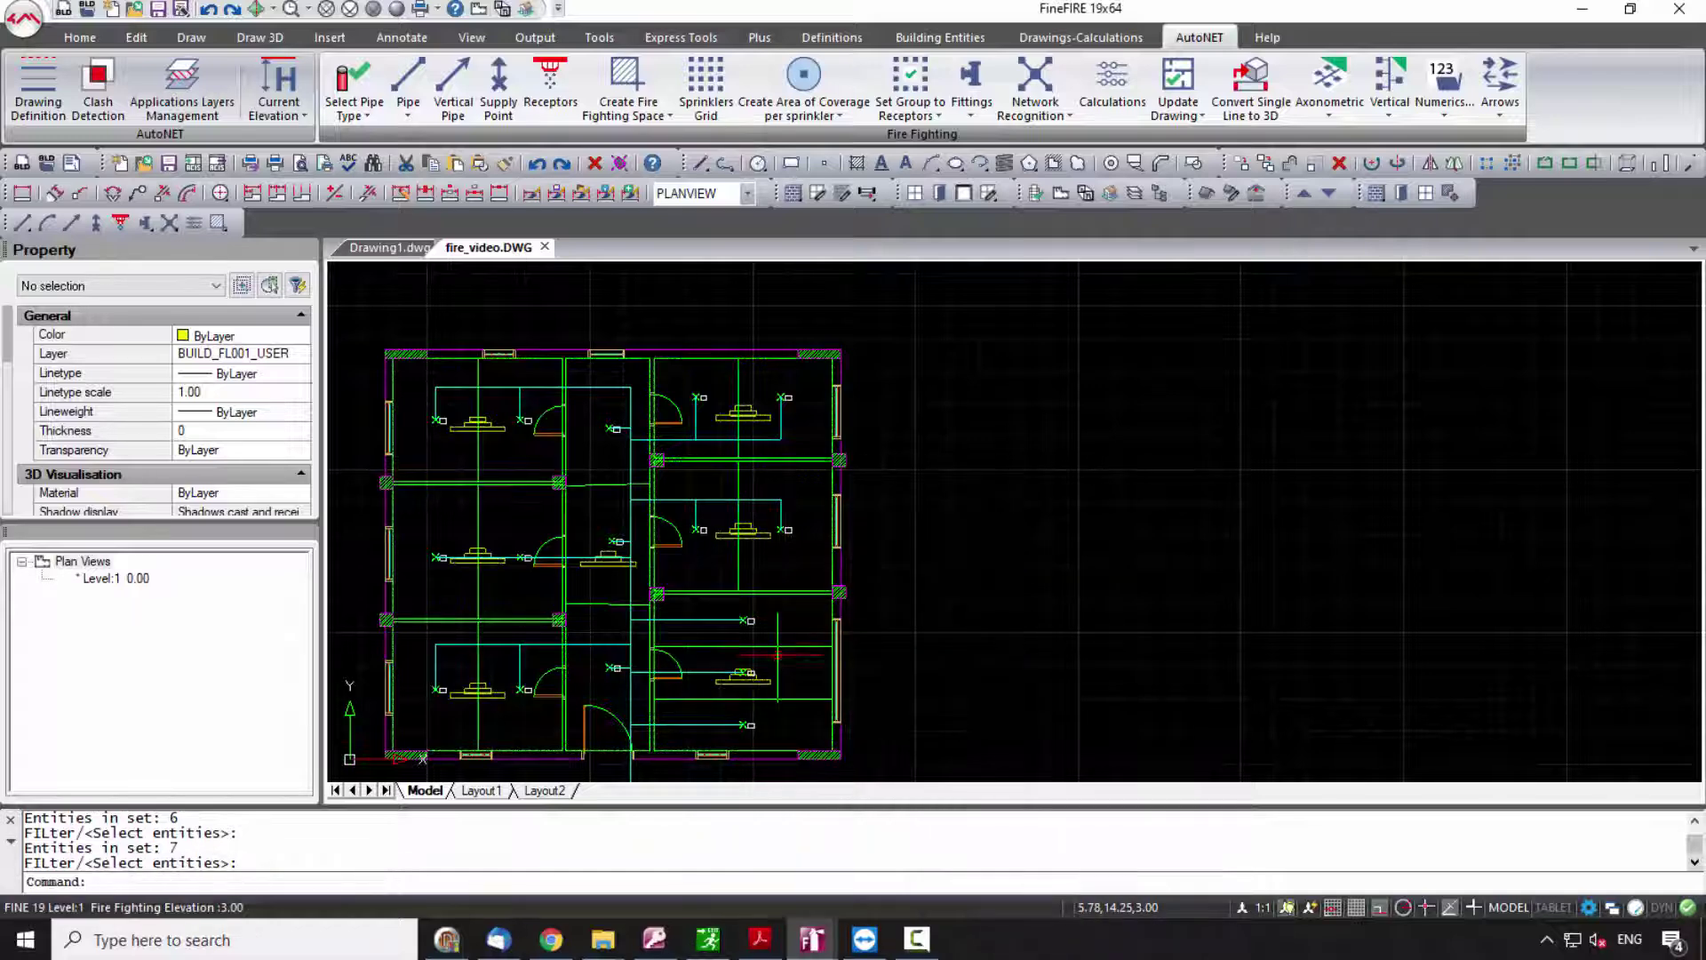
mouse_move(778, 655)
middle_mouse_down()
mouse_move(930, 577)
mouse_move(937, 592)
middle_mouse_up()
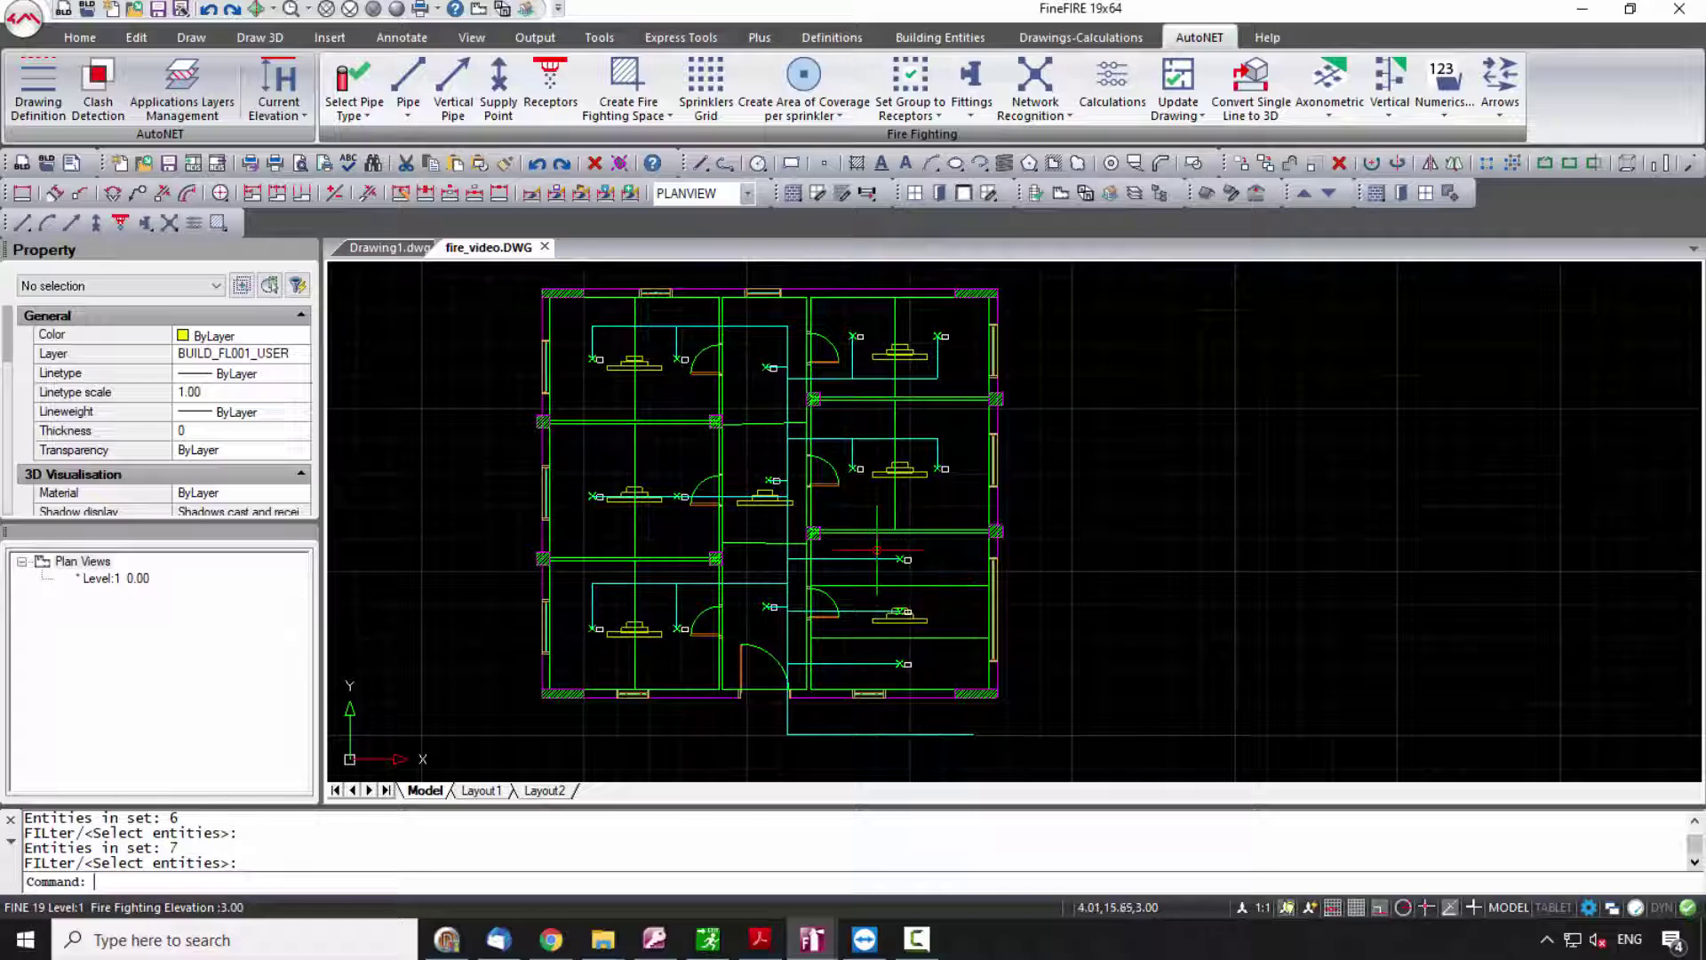
- Place the network supply point, snapped to the pipe endpoint below the plan
left_click(498, 80)
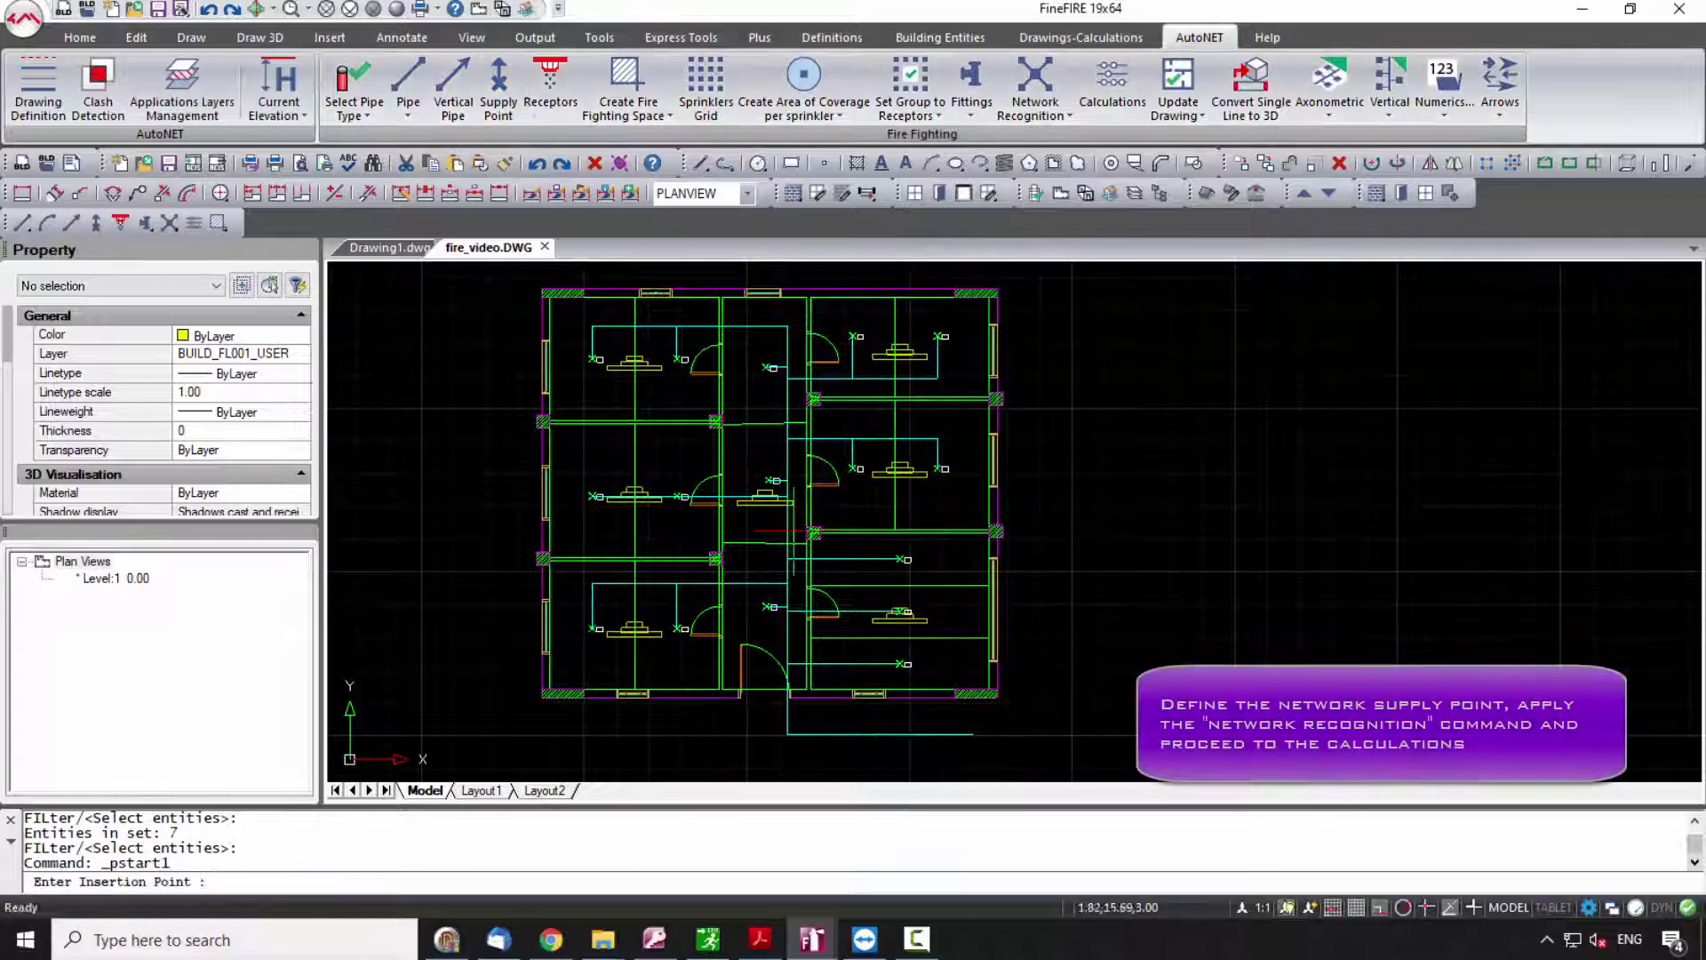
right_click(972, 752, "shift")
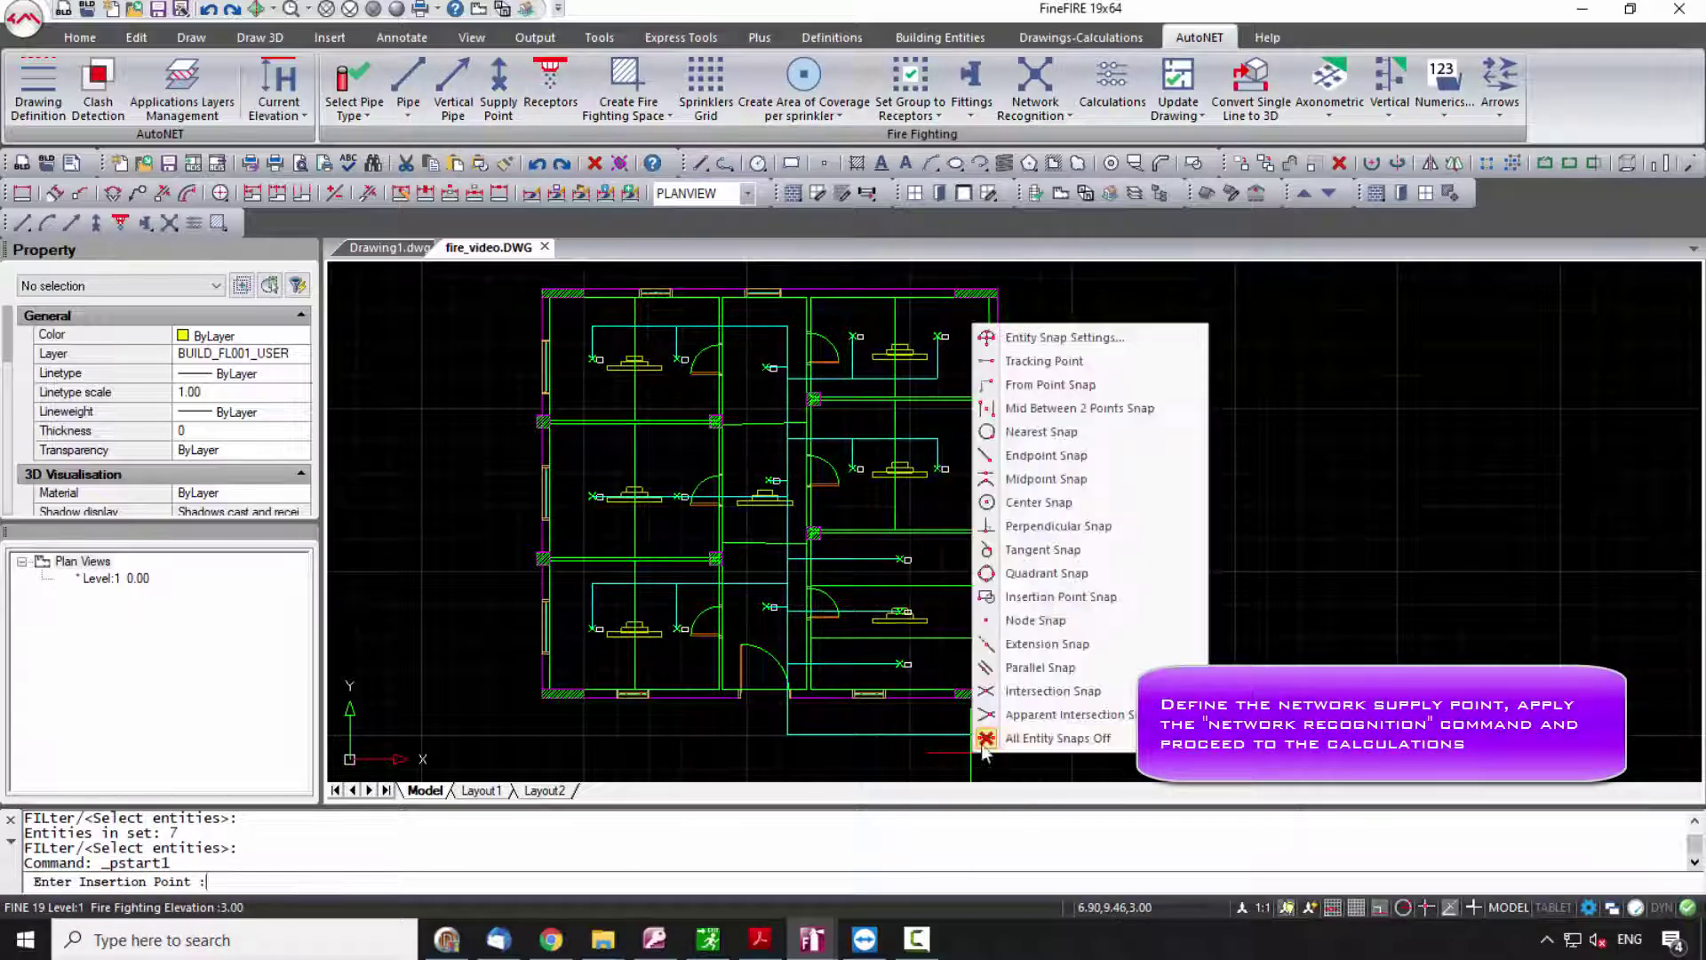
left_click(1045, 454)
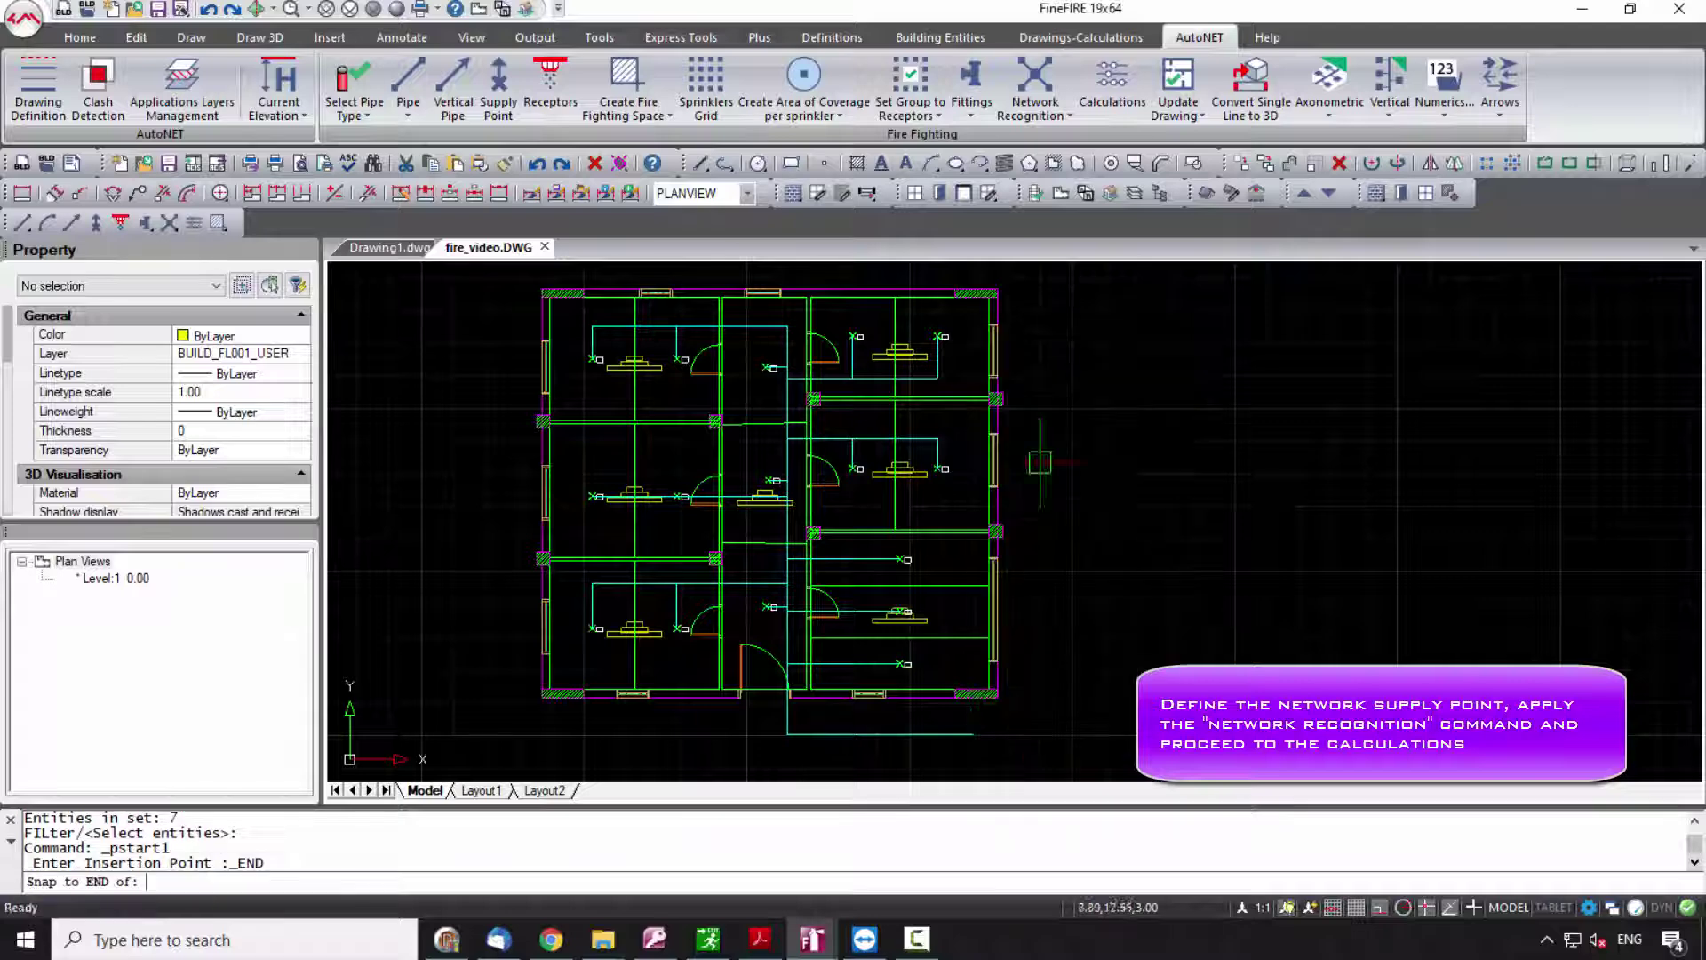
left_click(971, 734)
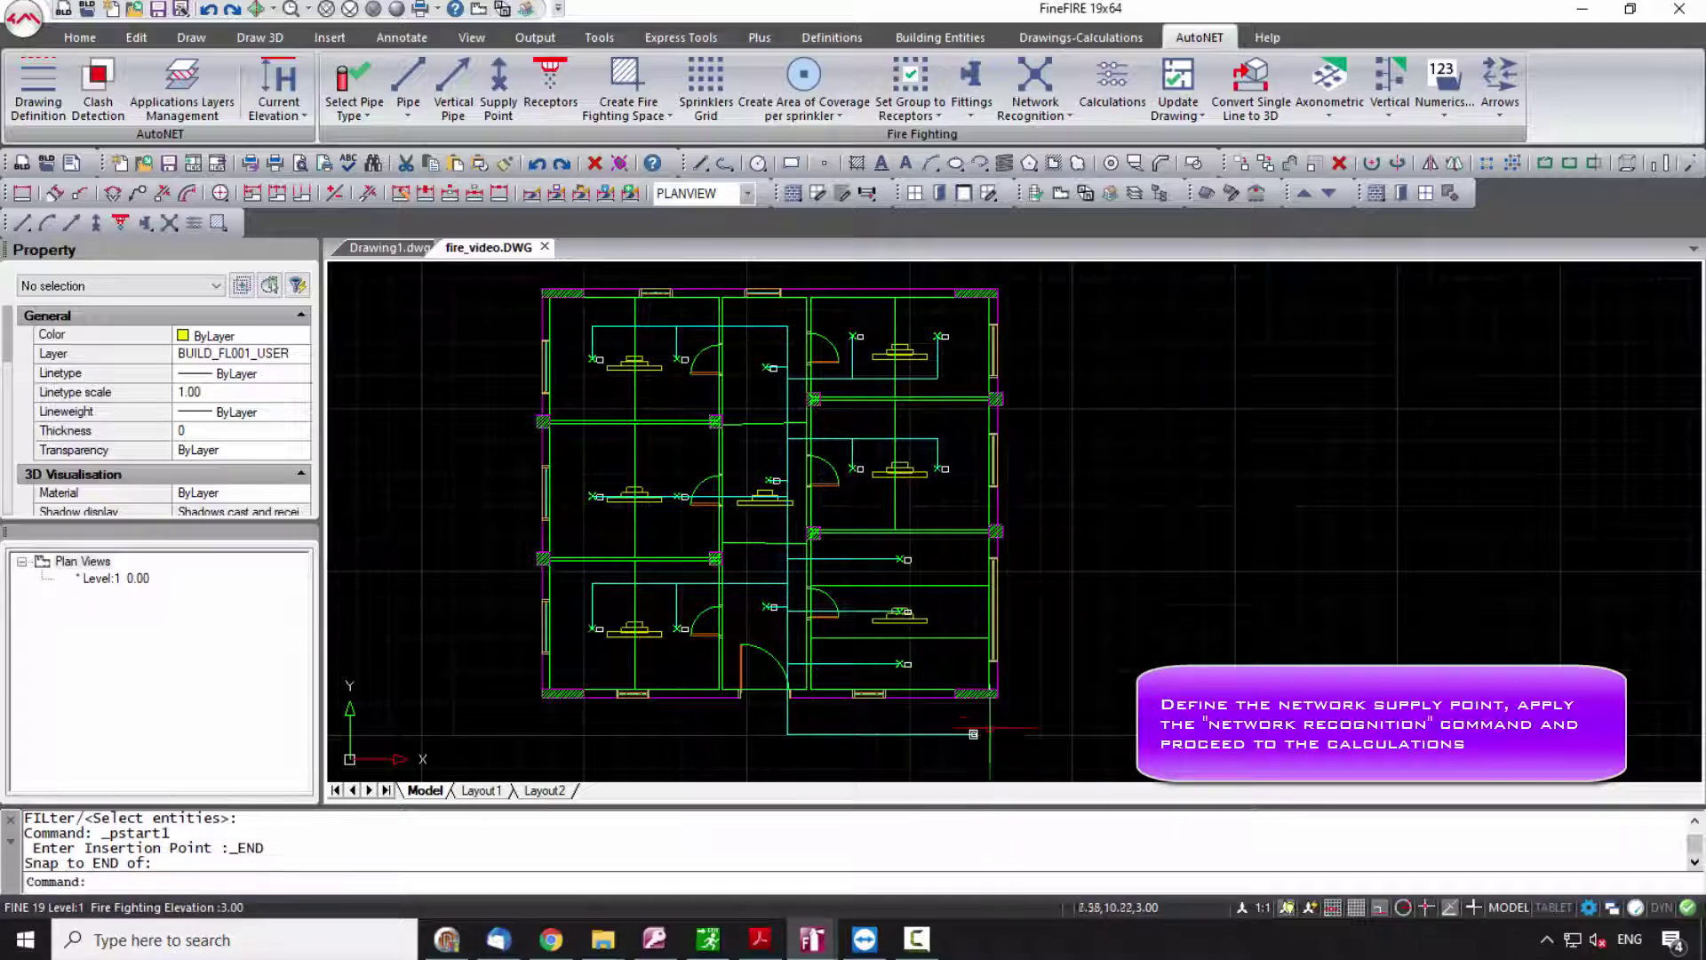
- Recognise the network (16 symbols, 55 pipes, 40 connections) and run its calculations
left_click(1053, 117)
left_click(1057, 149)
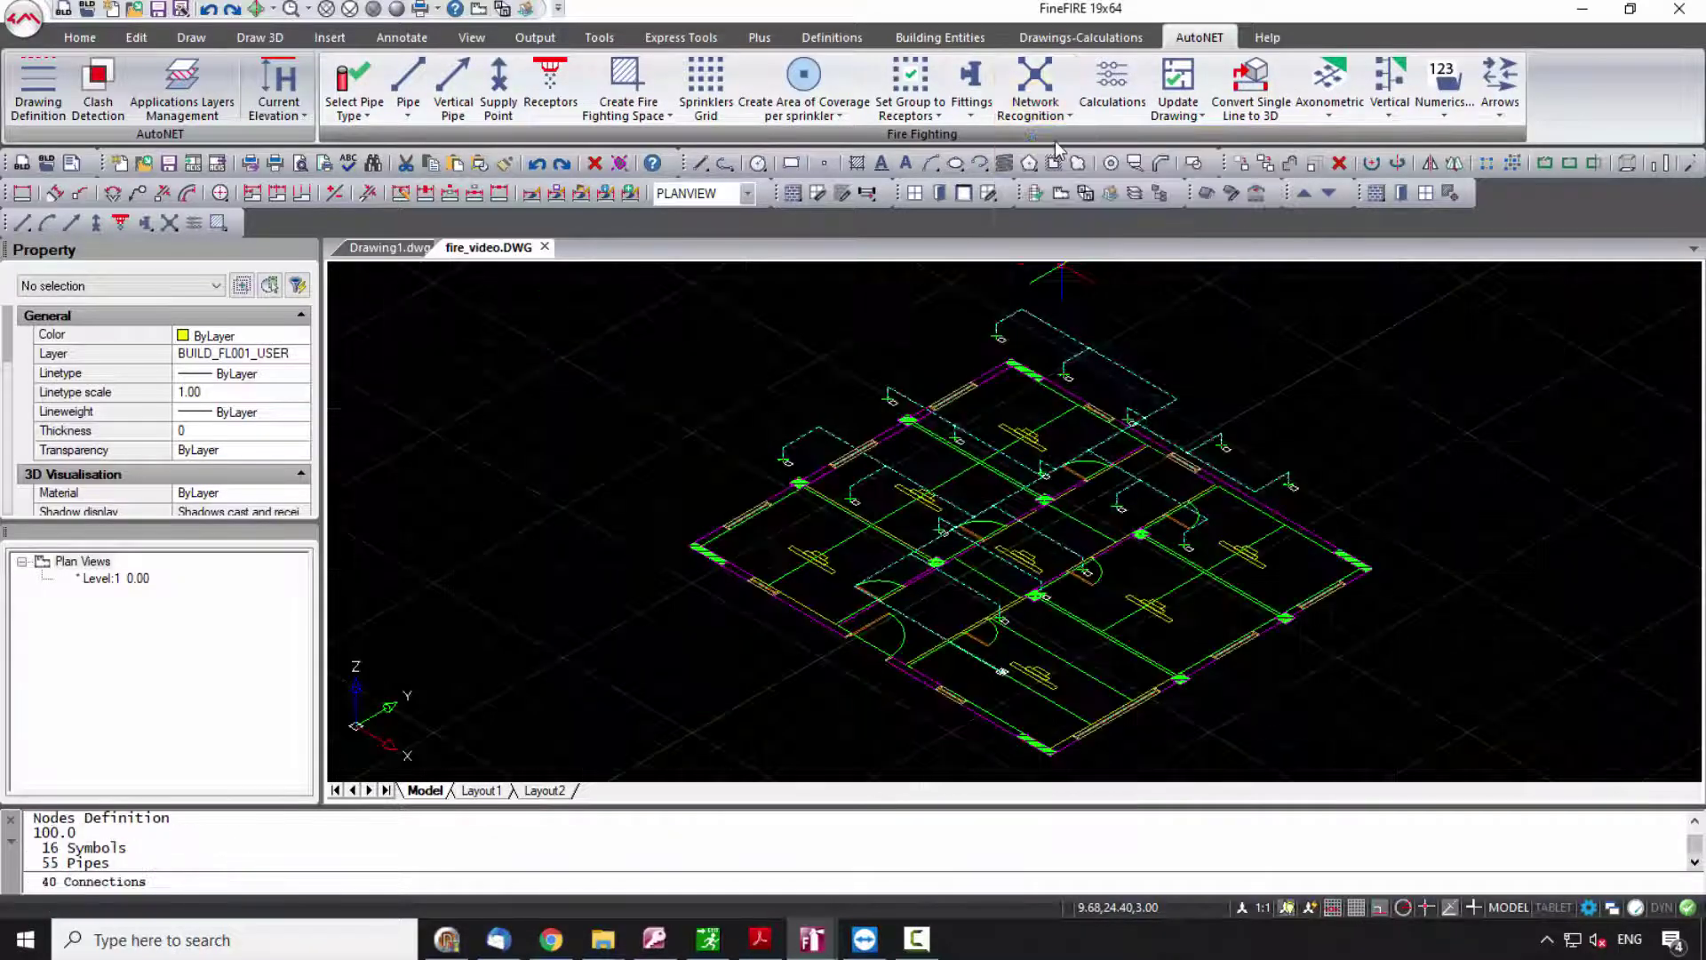
left_click(1120, 106)
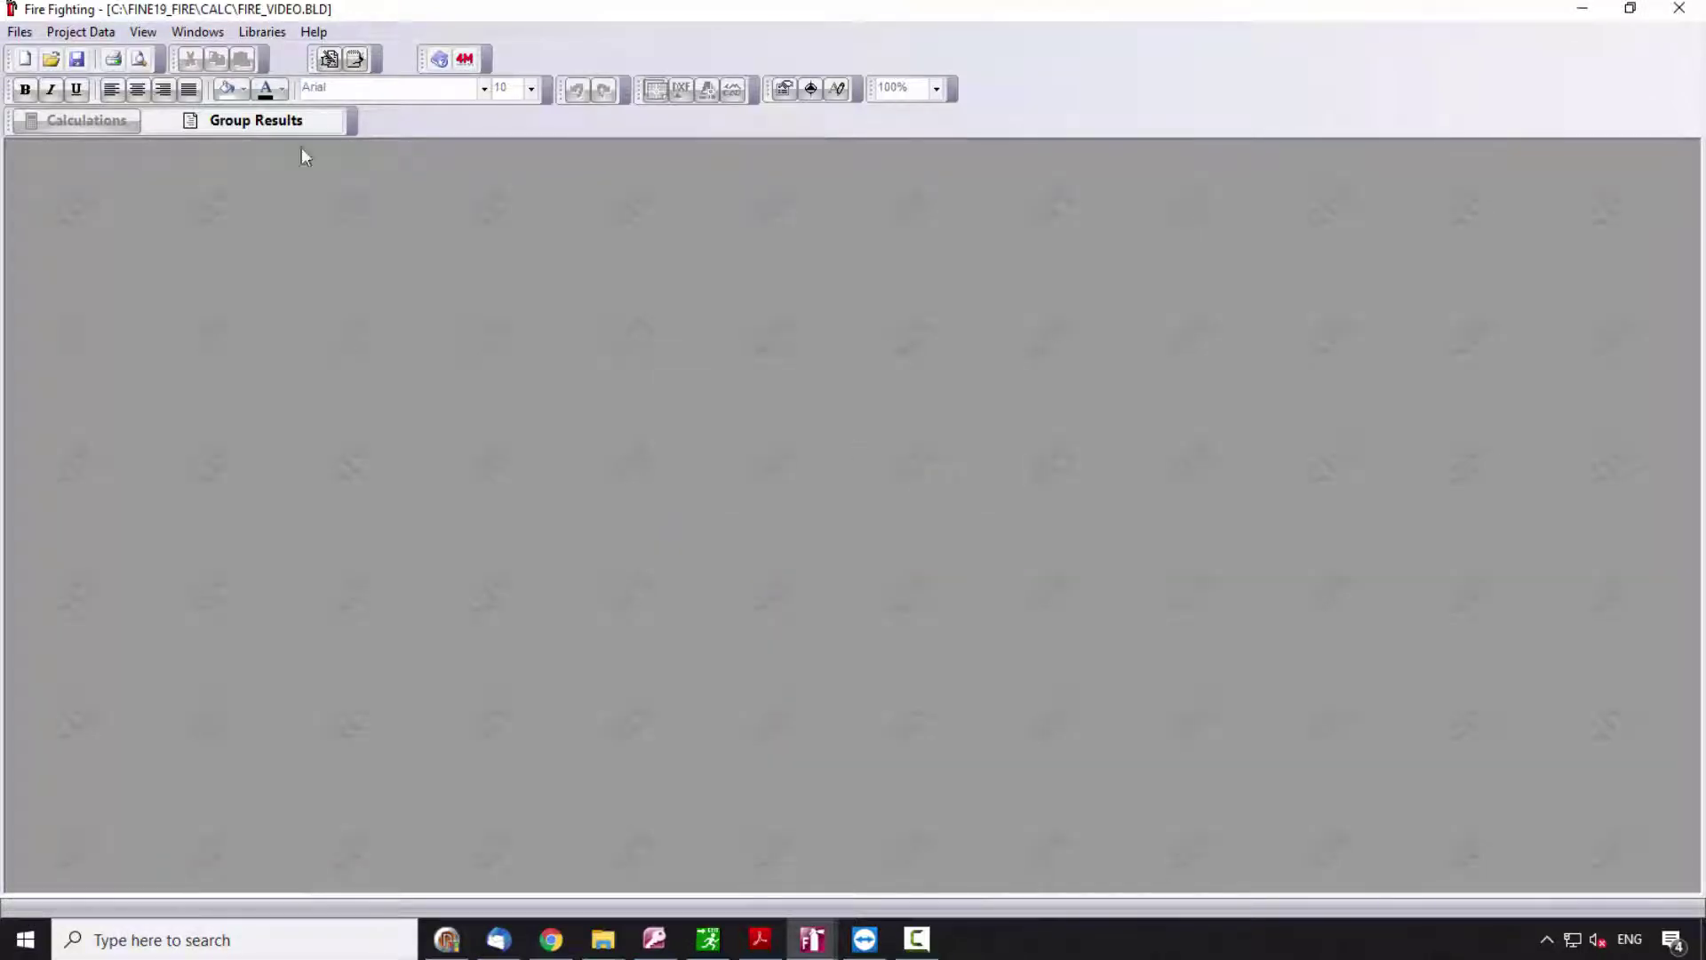
- Show the calculation sheet full-size, selecting the Peak Capacity and Receptor Flow columns
left_click(201, 34)
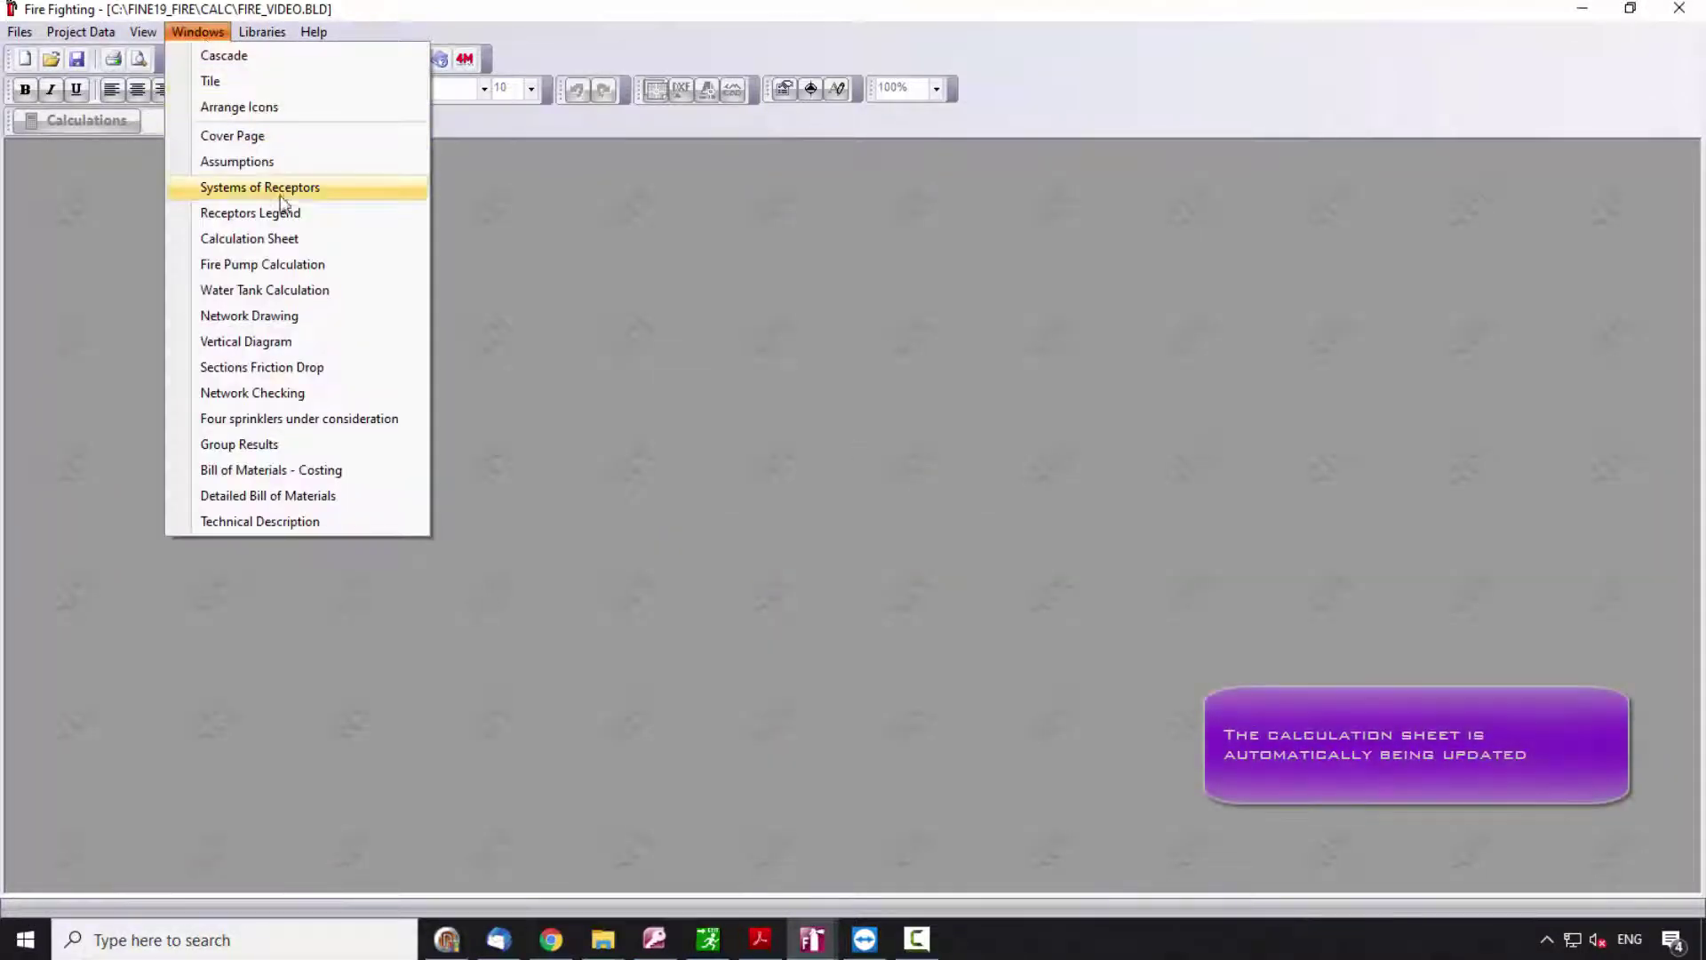
left_click(296, 240)
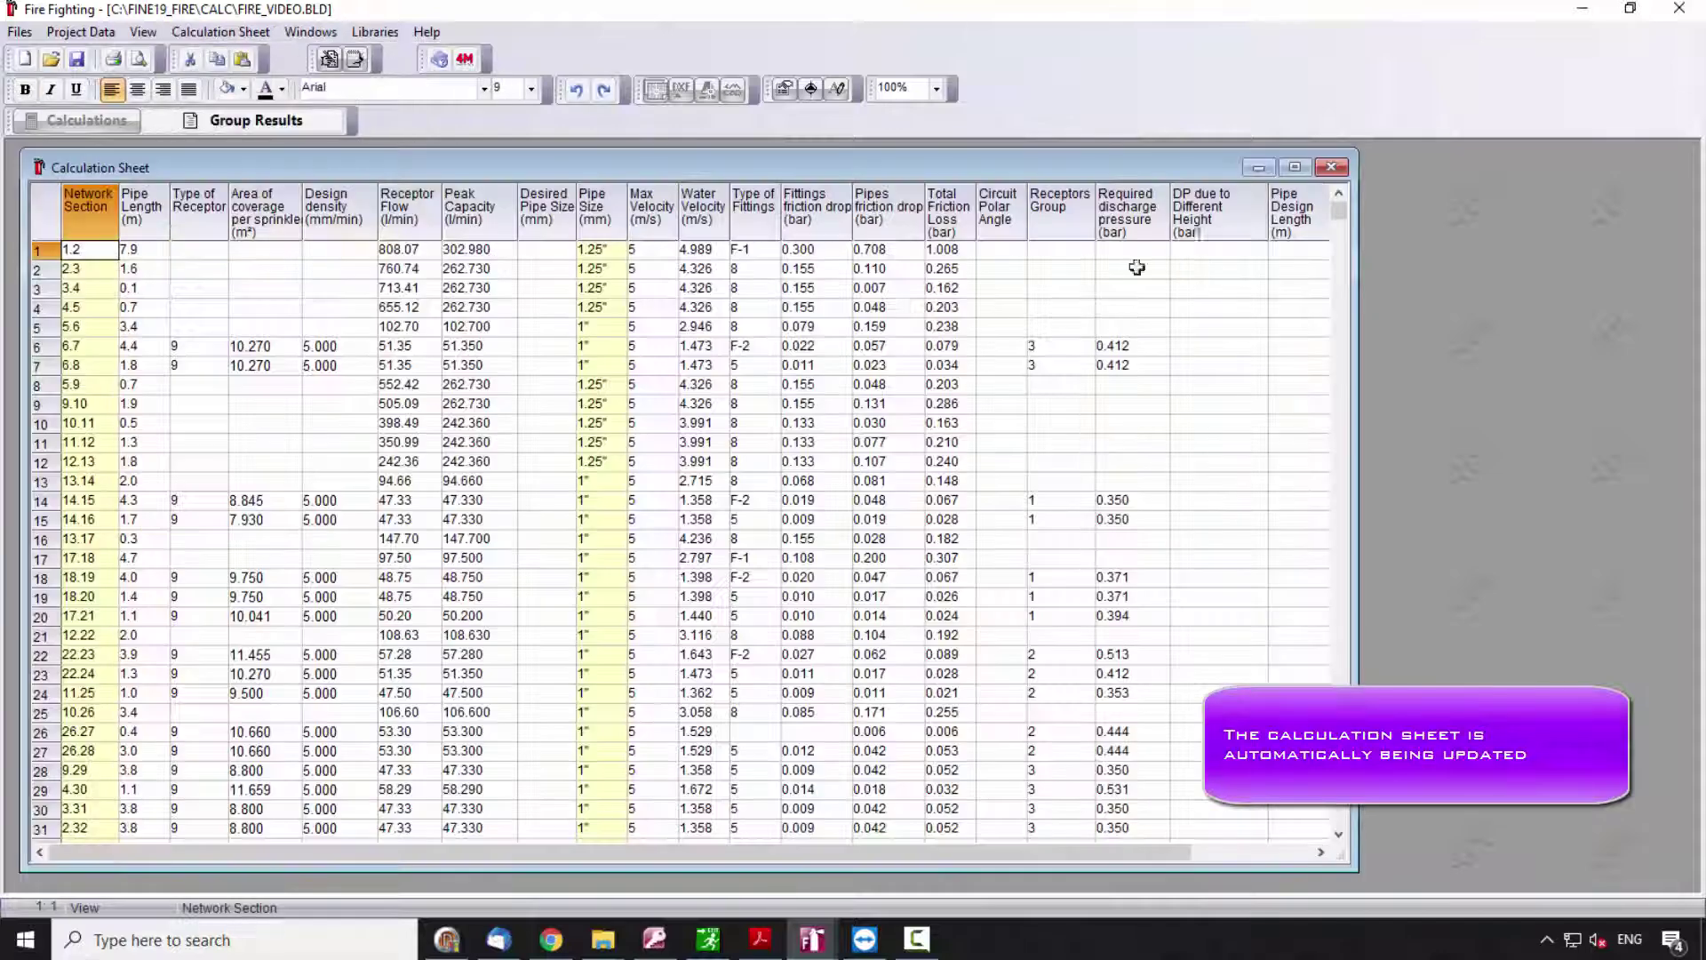
left_click(1293, 168)
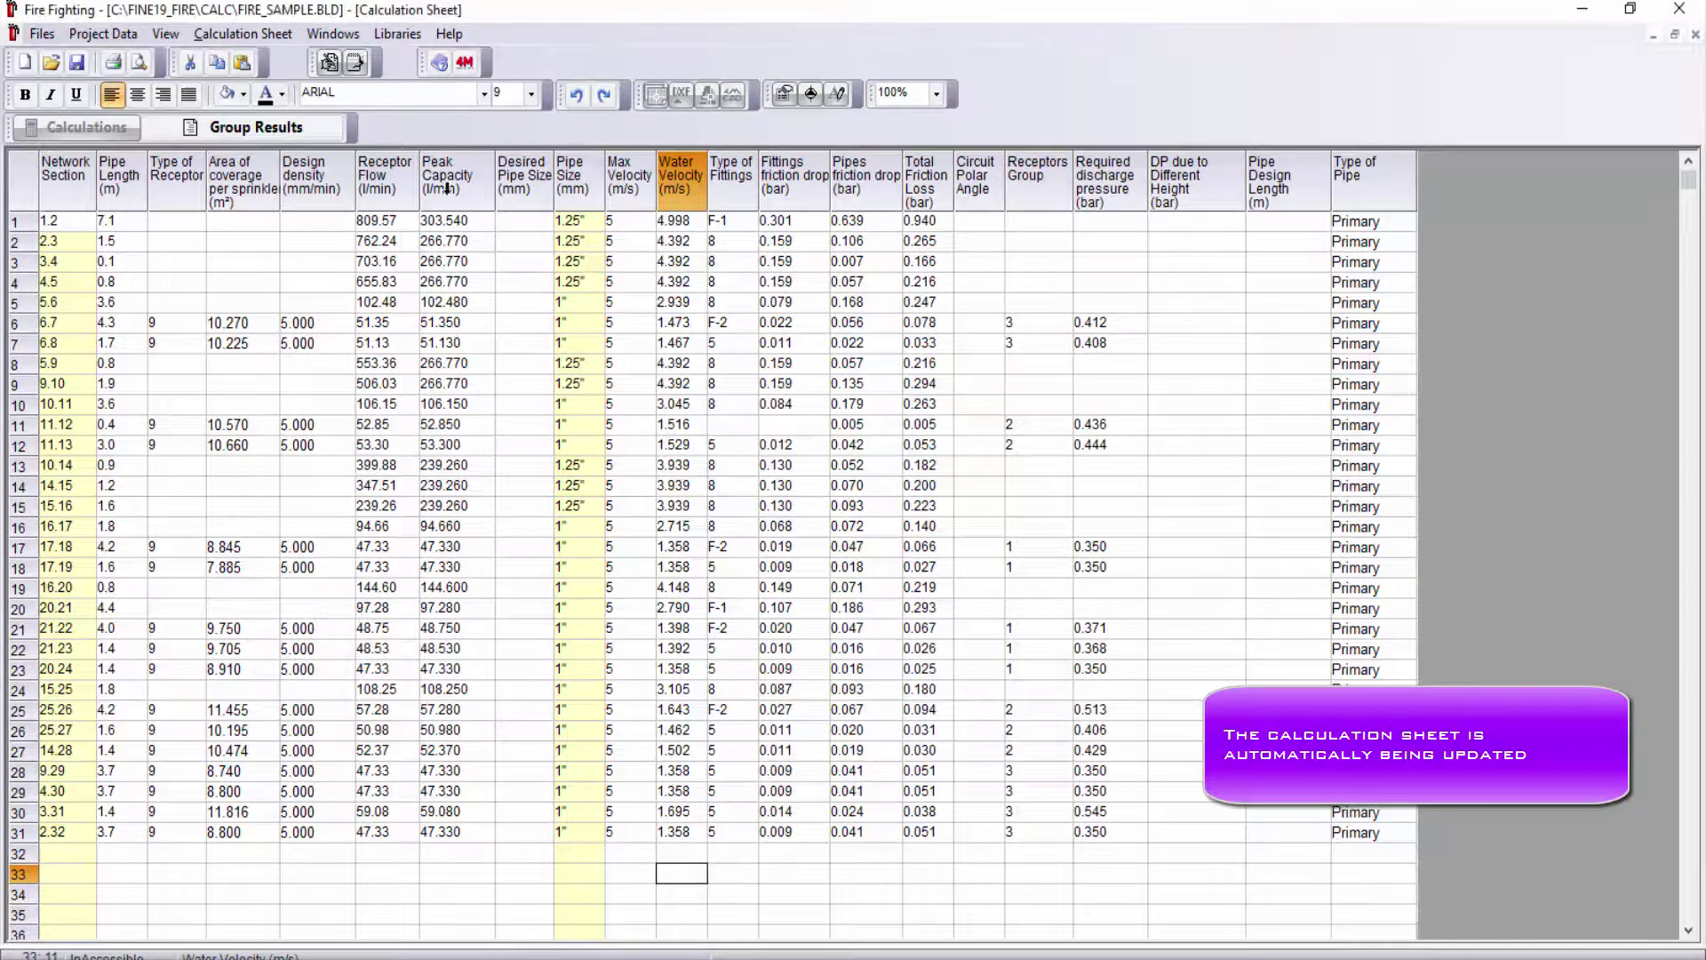
left_click(446, 187)
left_click(370, 177)
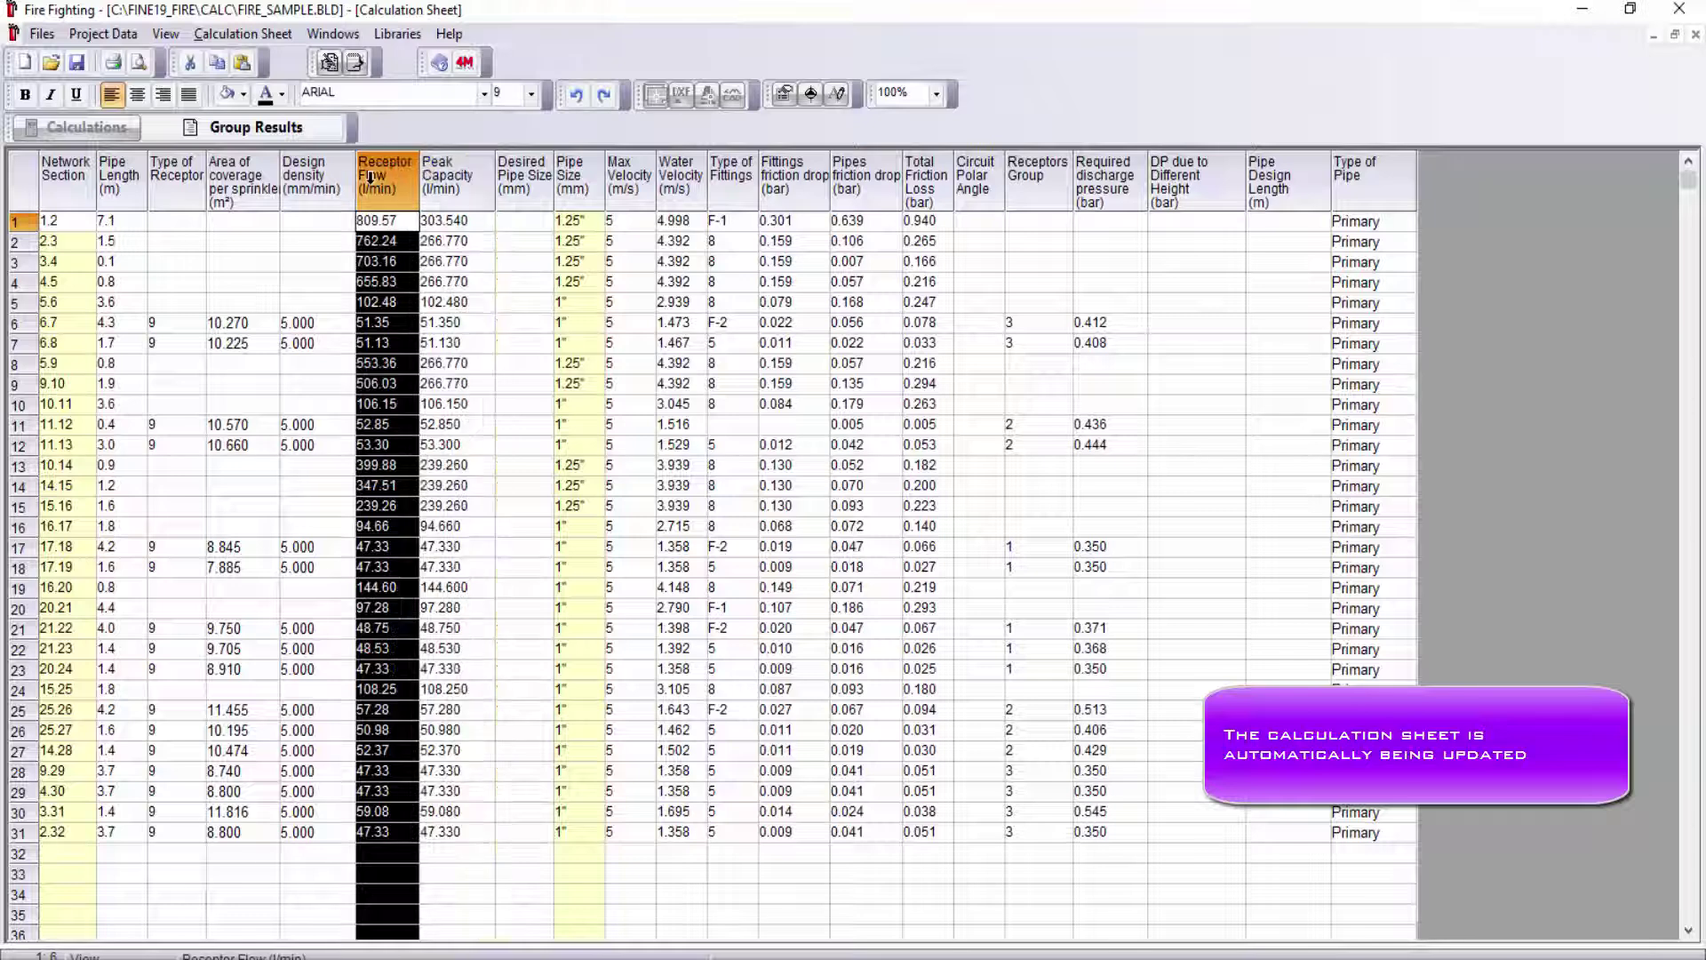
- Set network options to Ordinary Hazard and EN 12845 fully calculated method, then recalculate
left_click(93, 34)
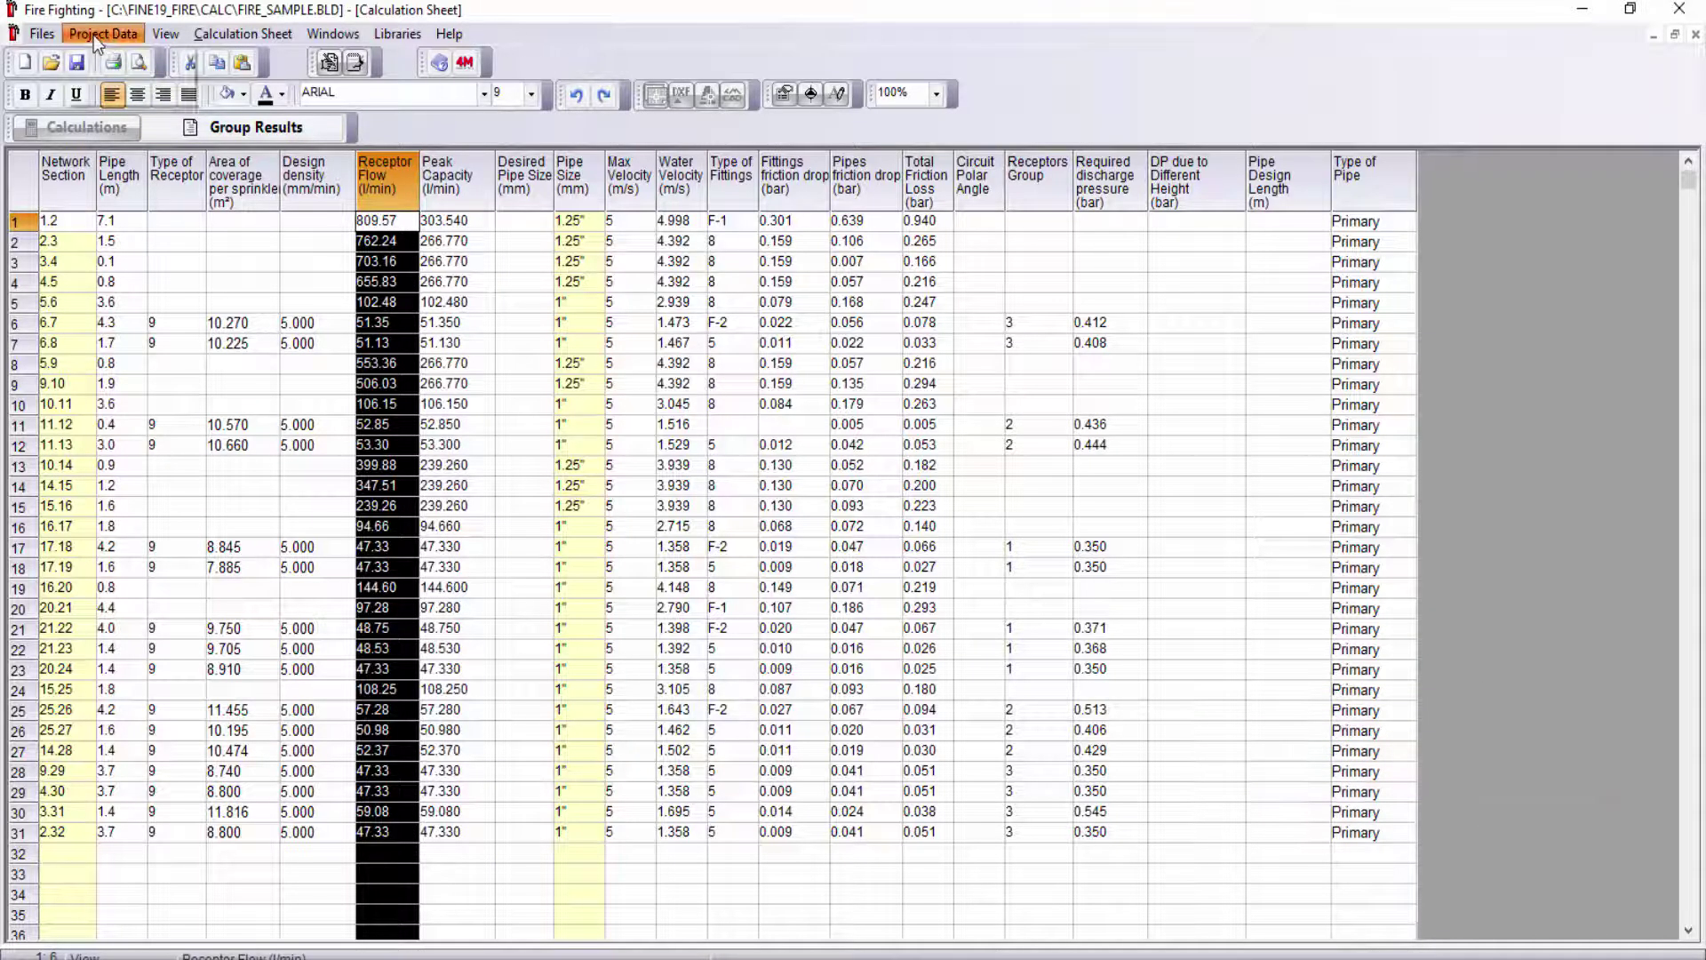
left_click(117, 89)
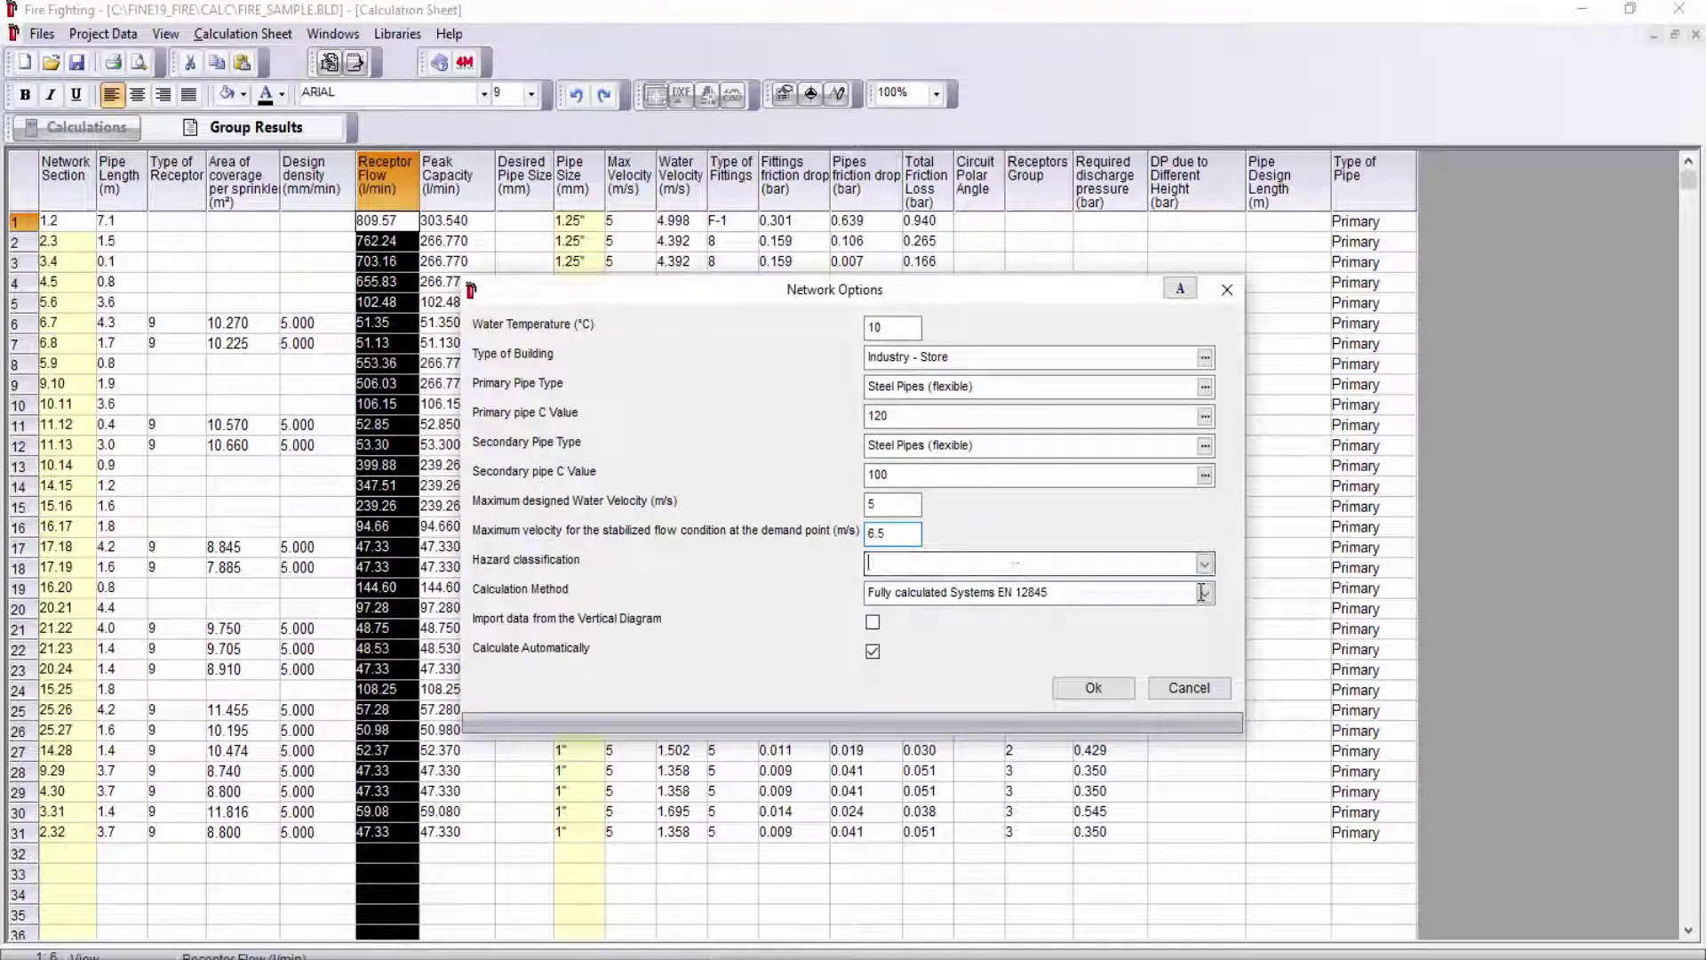
left_click(1205, 564)
left_click(1103, 595)
left_click(1205, 593)
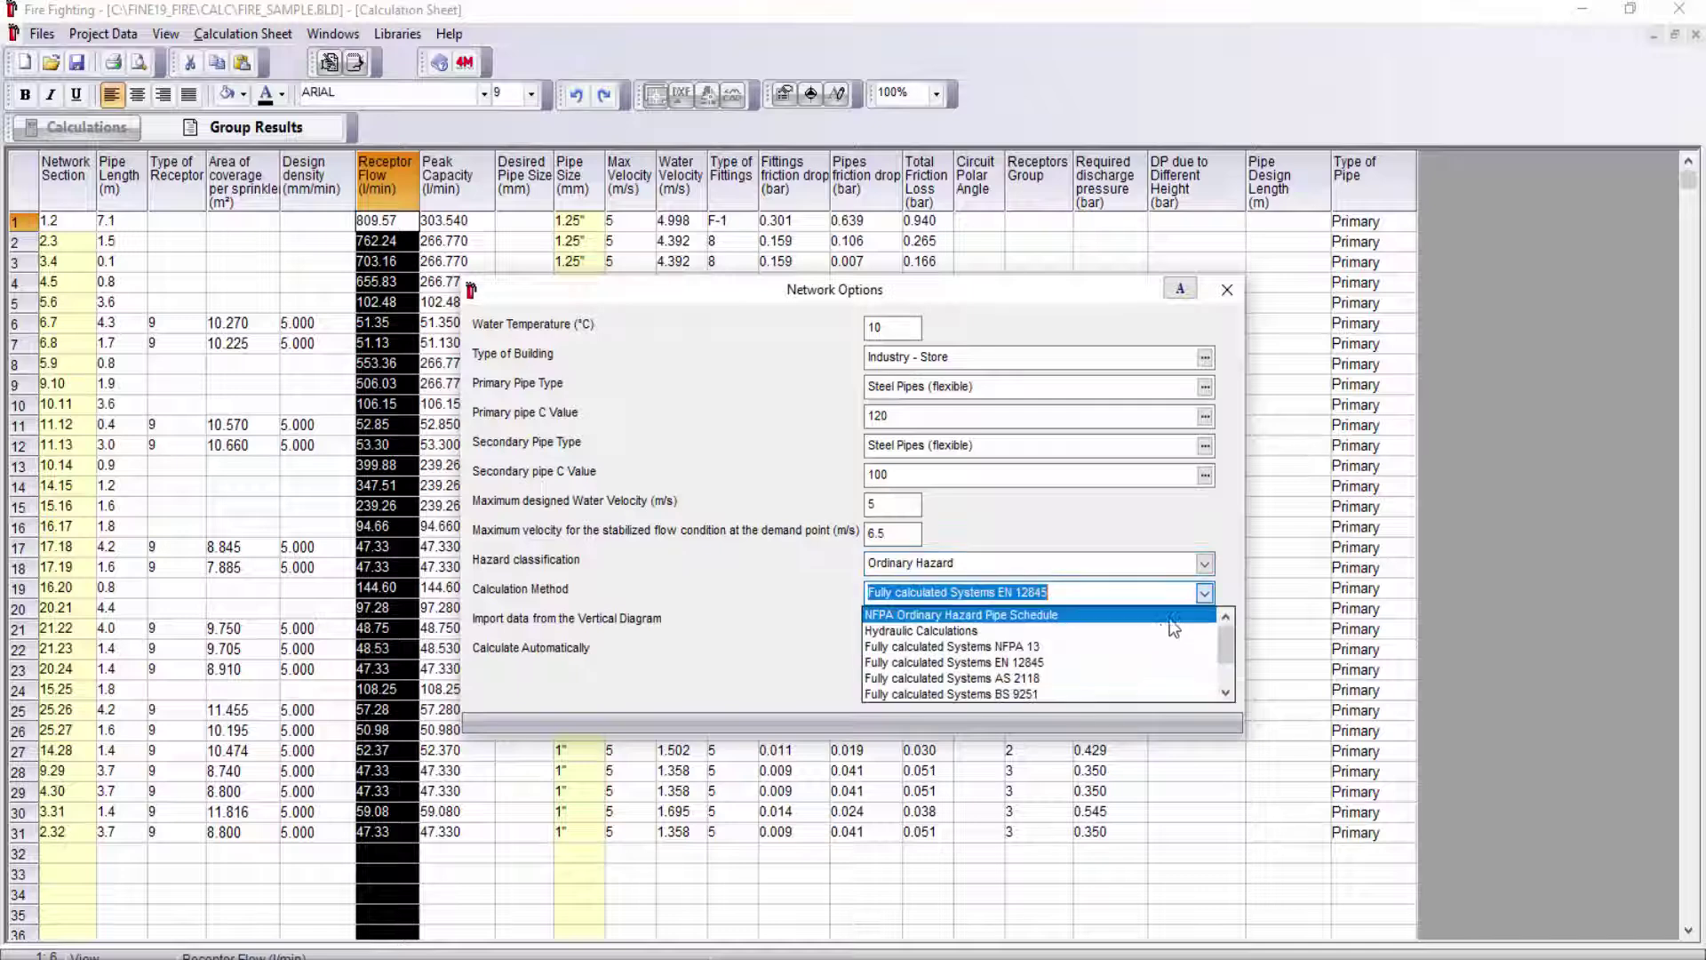
left_click(1225, 696)
left_click(1225, 696)
left_click(1225, 696)
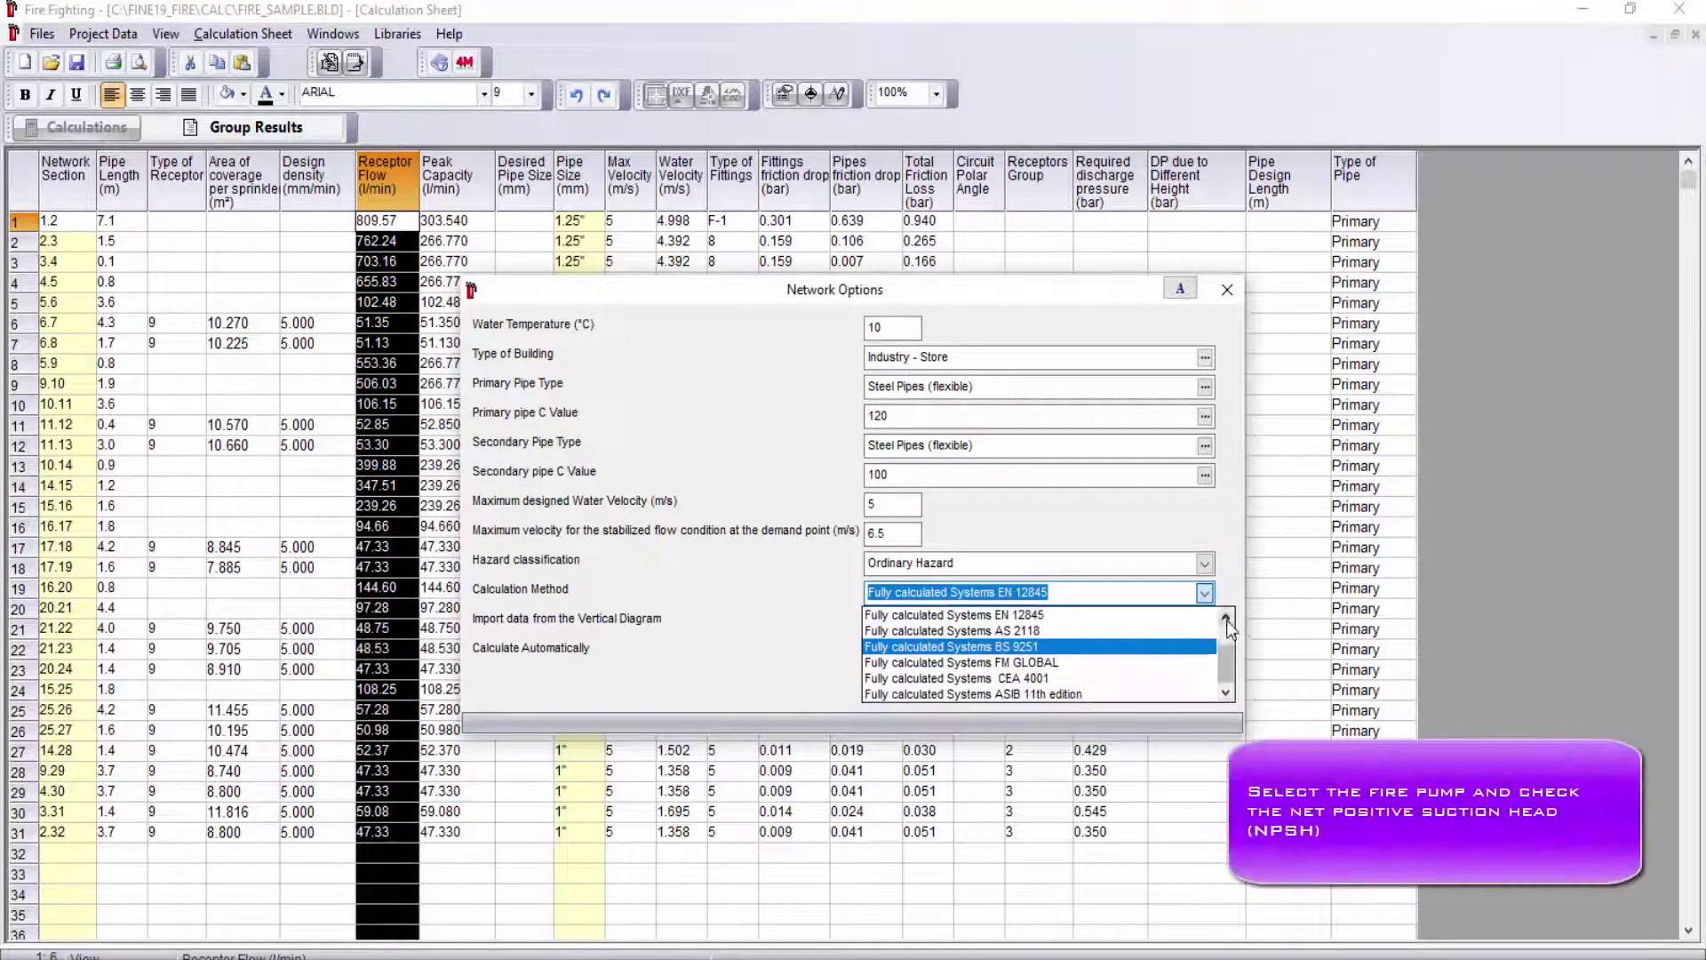
left_click(1227, 618)
left_click(1171, 651)
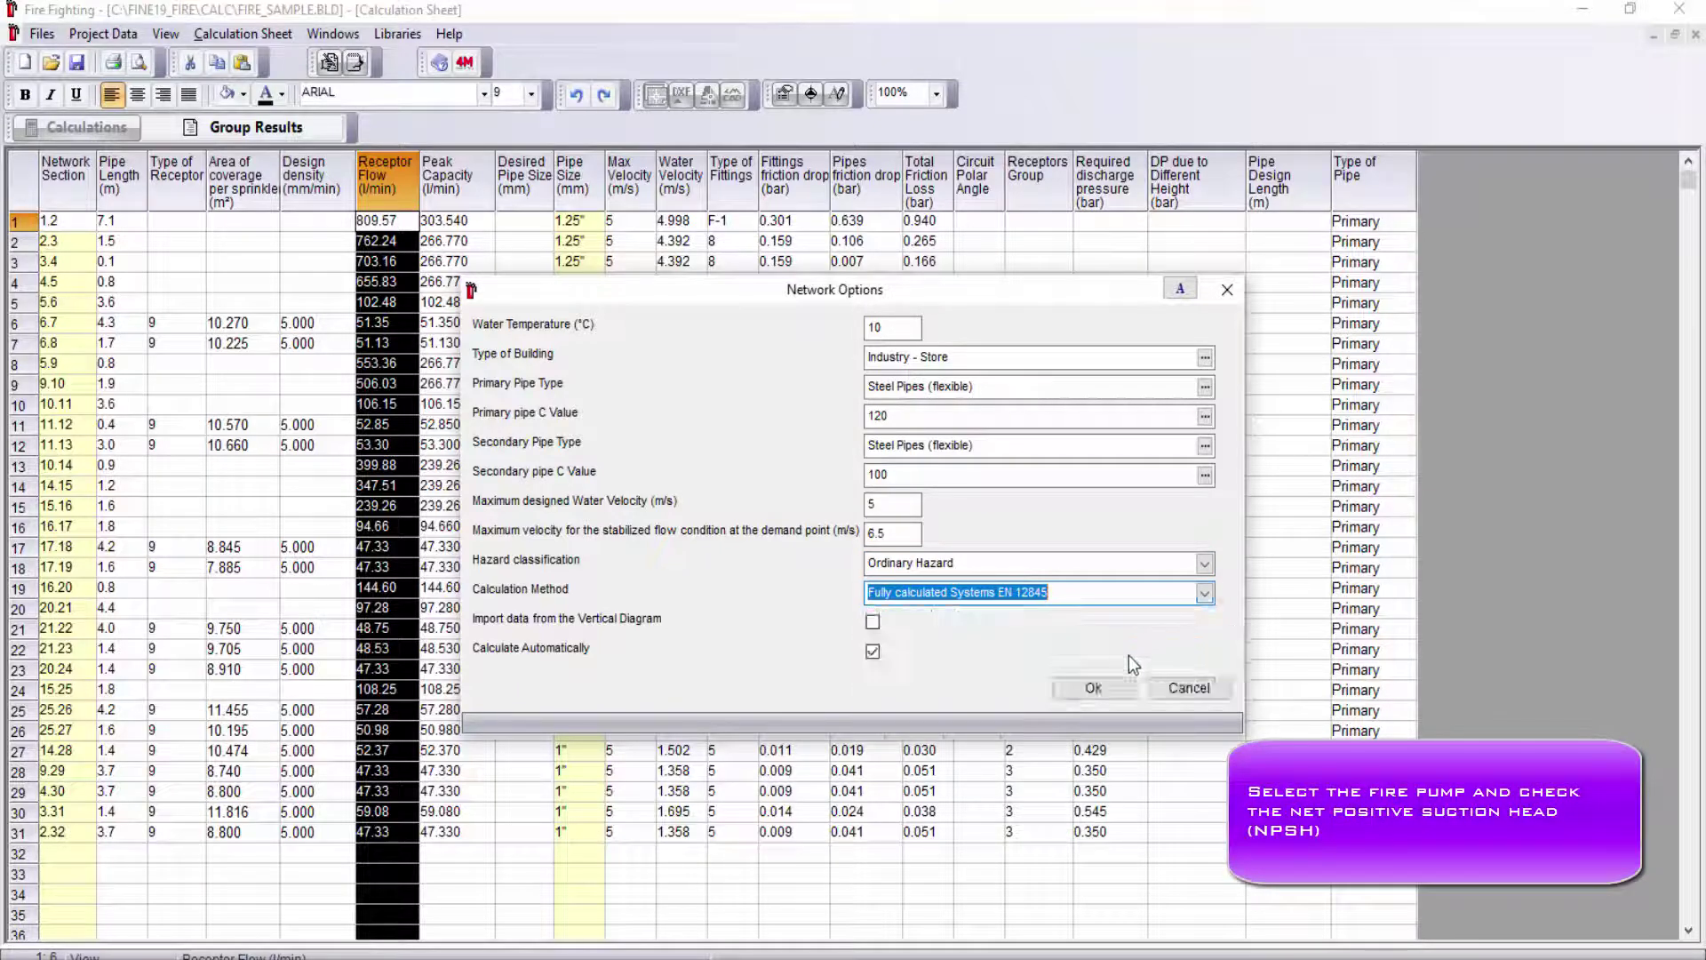
left_click(1095, 689)
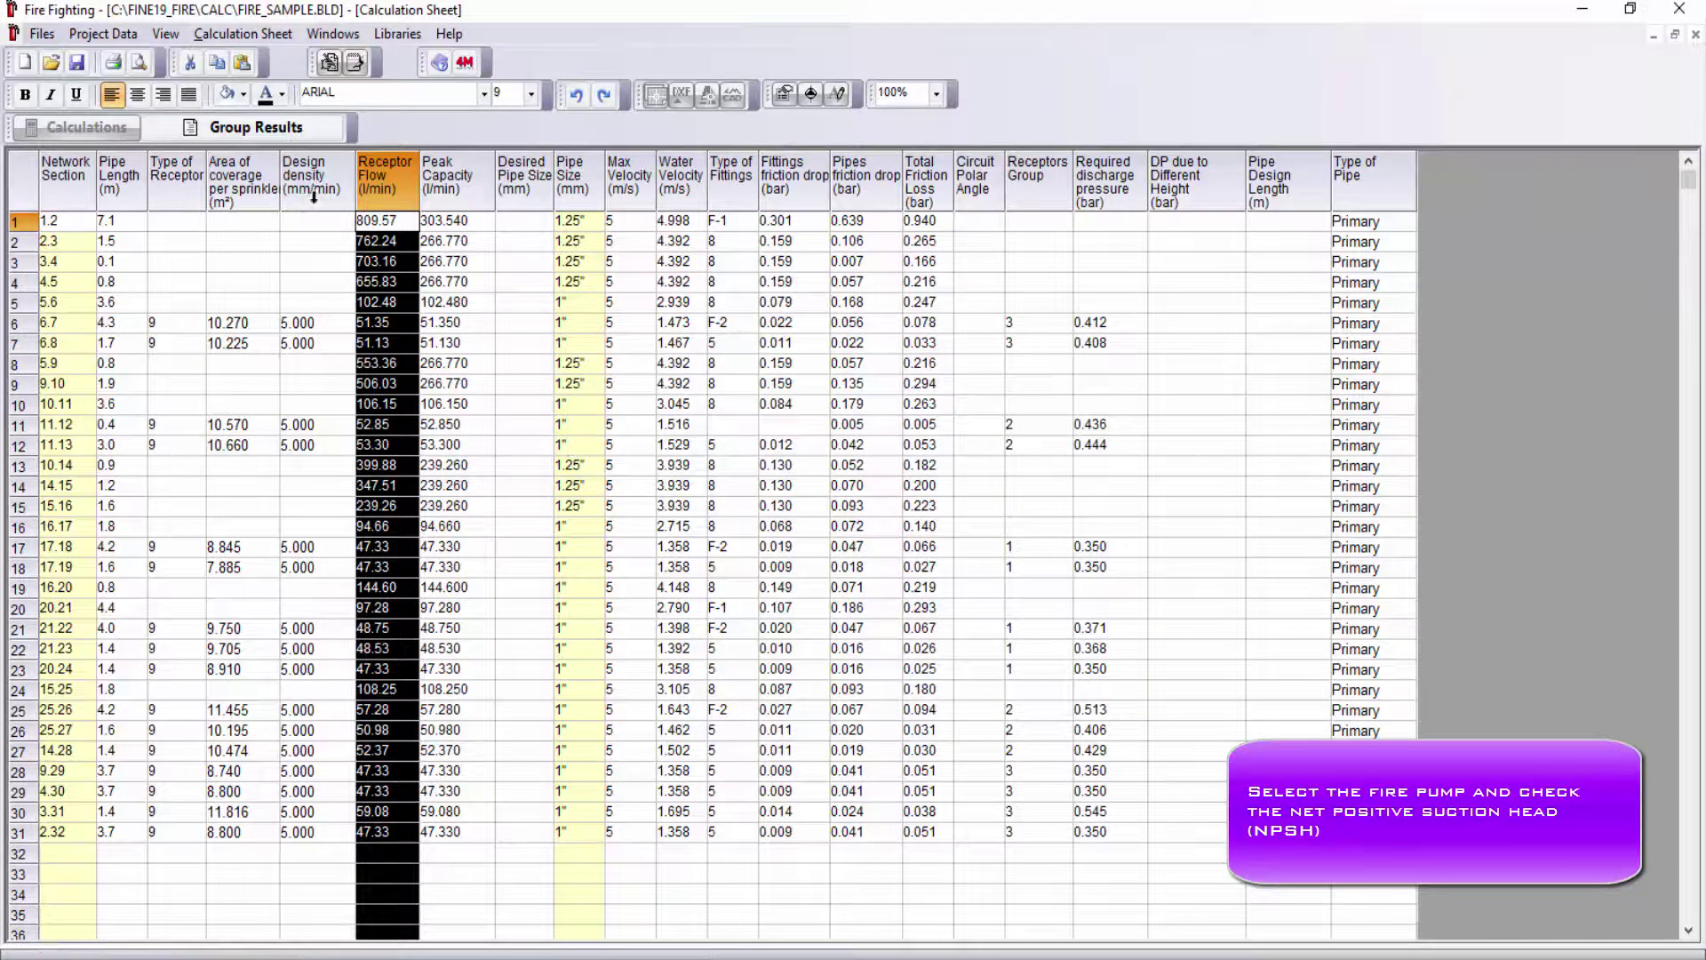
- Review the fire pump calculation and its NPSH check results, widening the label column
left_click(340, 39)
left_click(412, 281)
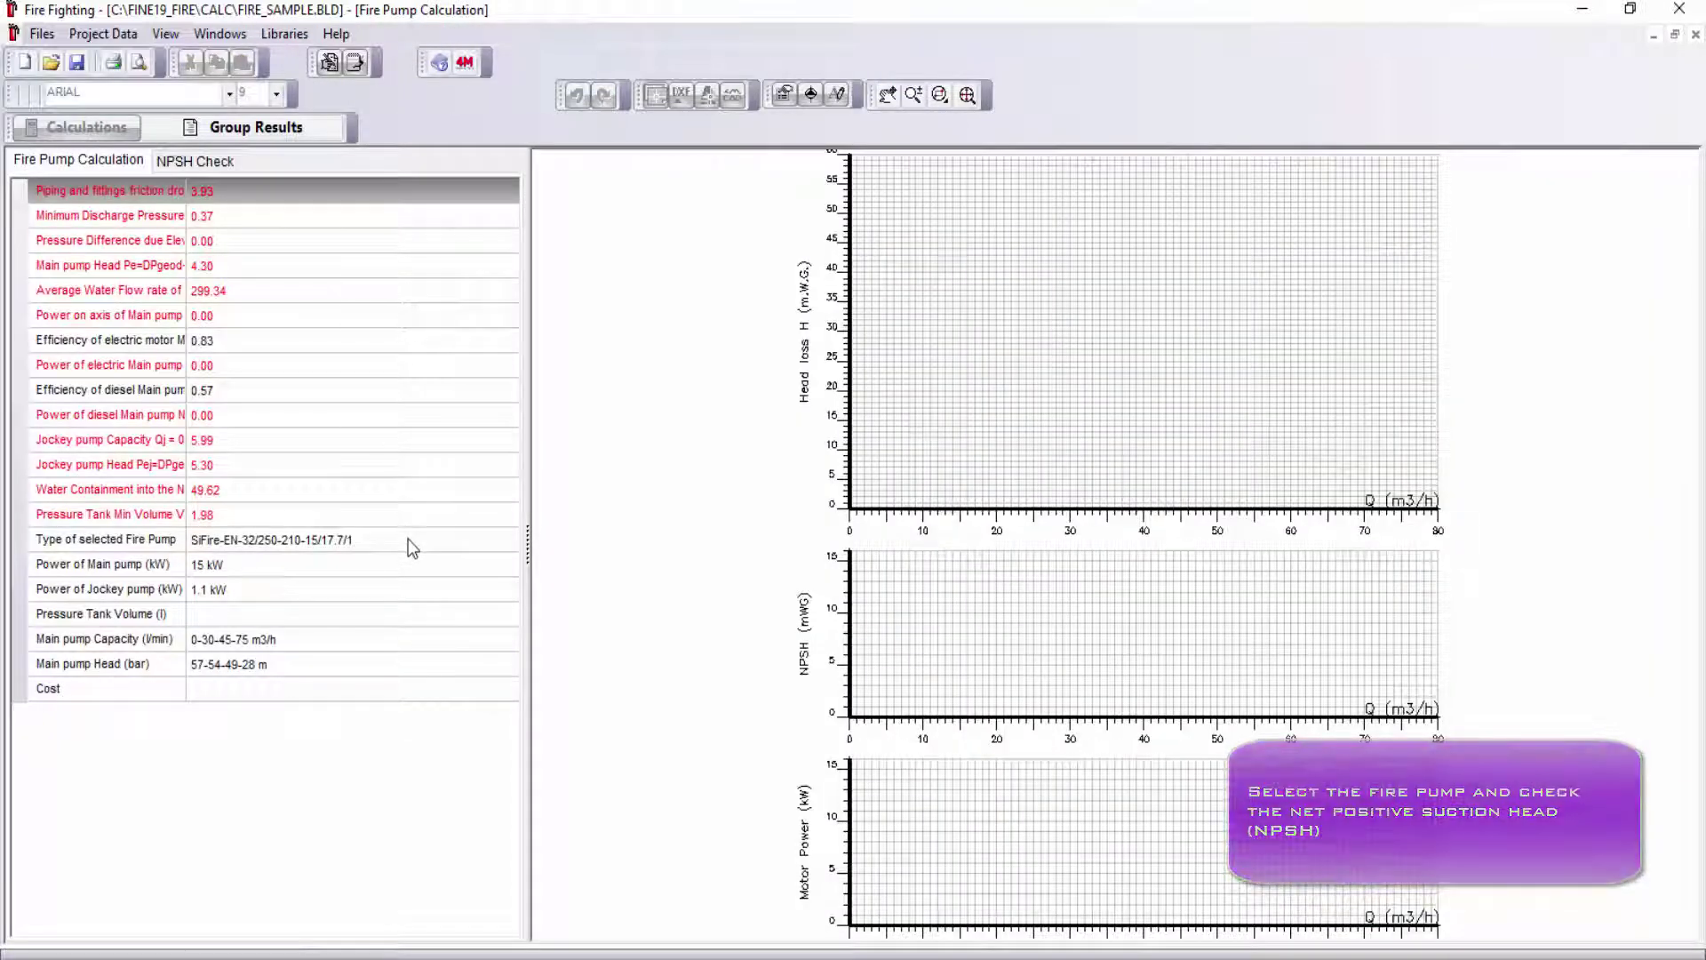
left_click(201, 161)
left_click_drag(186, 200, 302, 212)
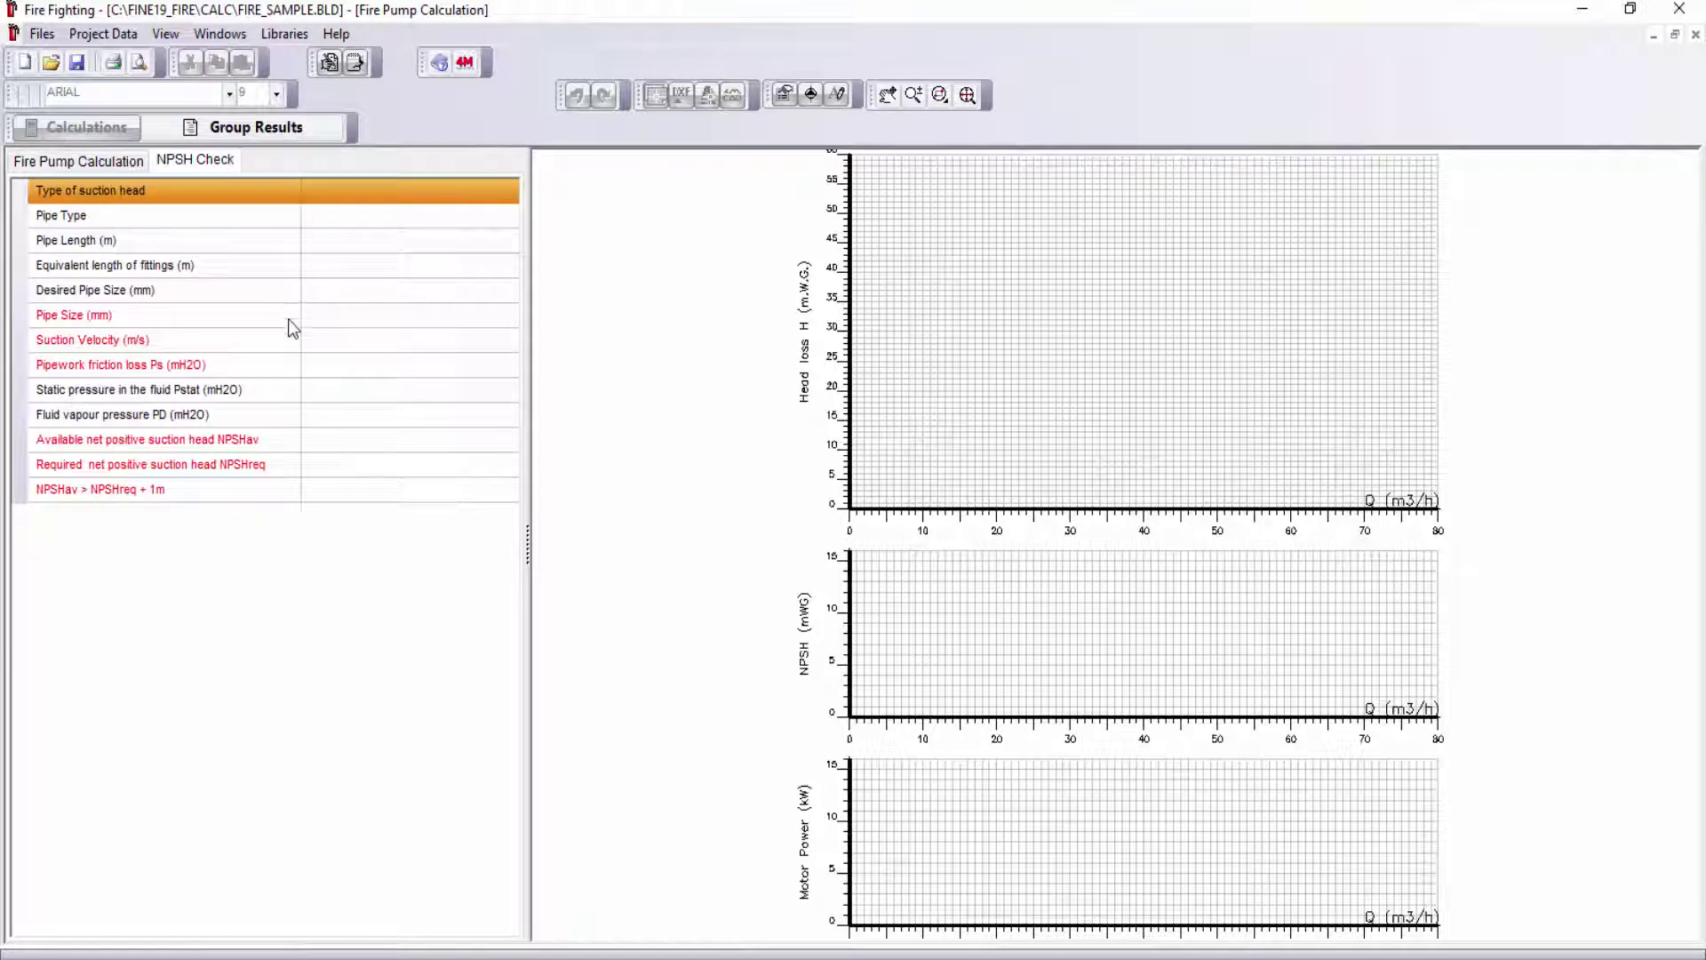
left_click(101, 165)
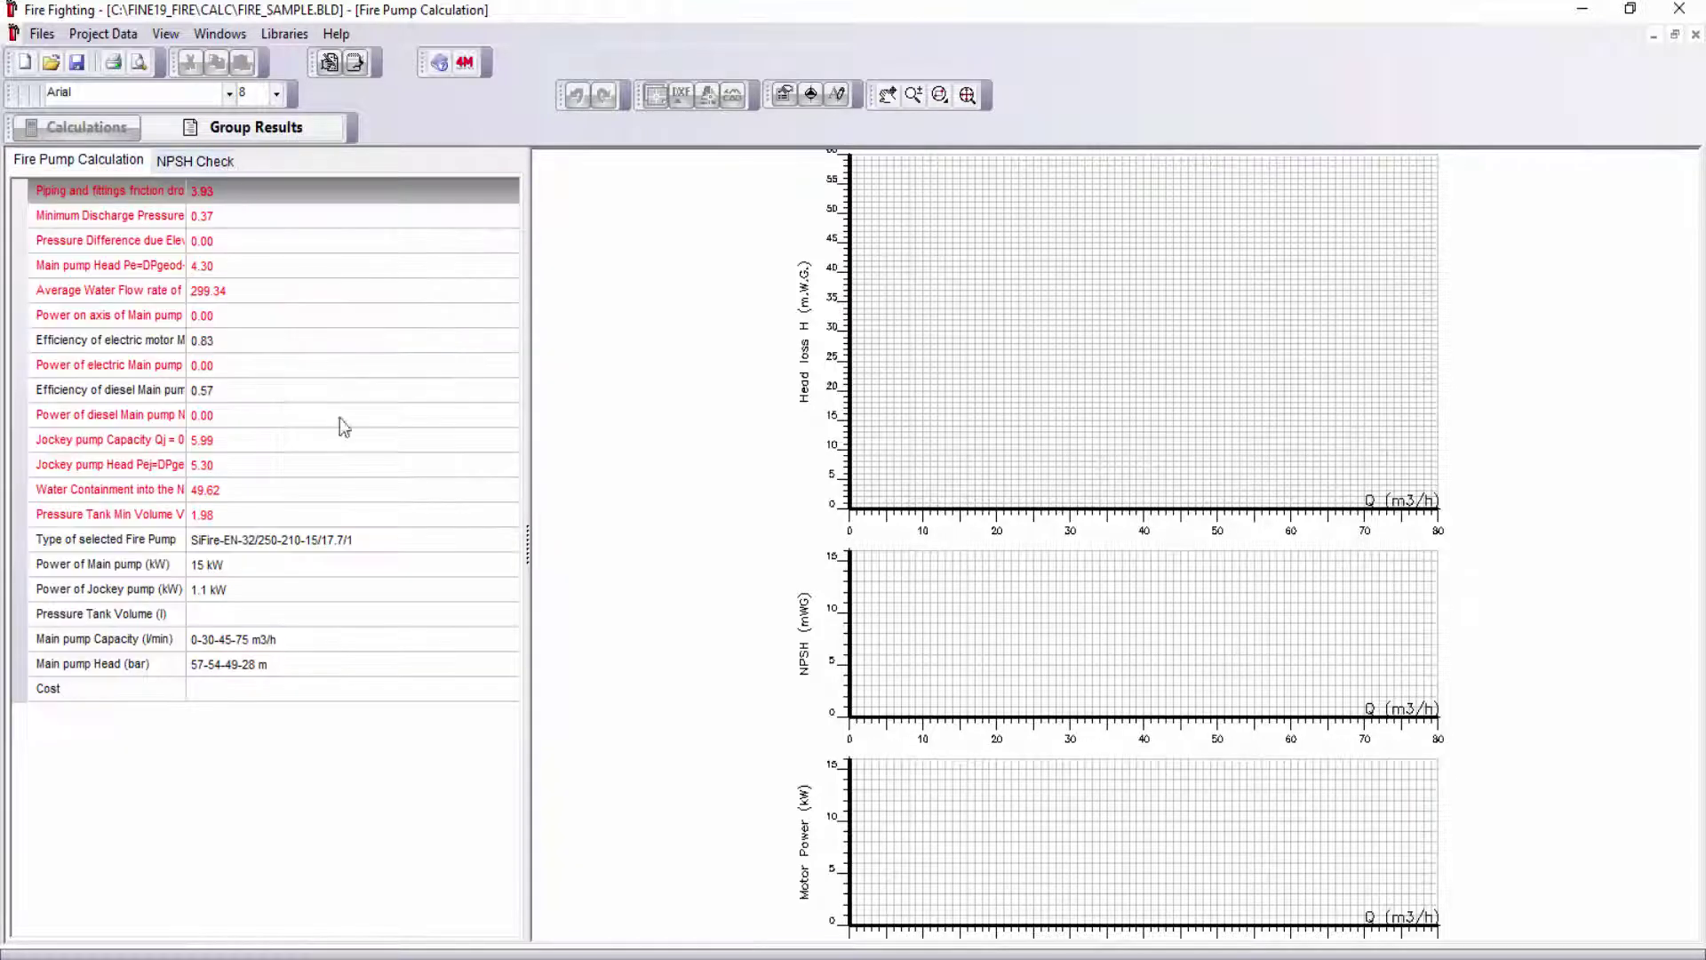
- Choose to select the fire pump type from the pump catalogue
left_click(402, 544)
left_click(509, 539)
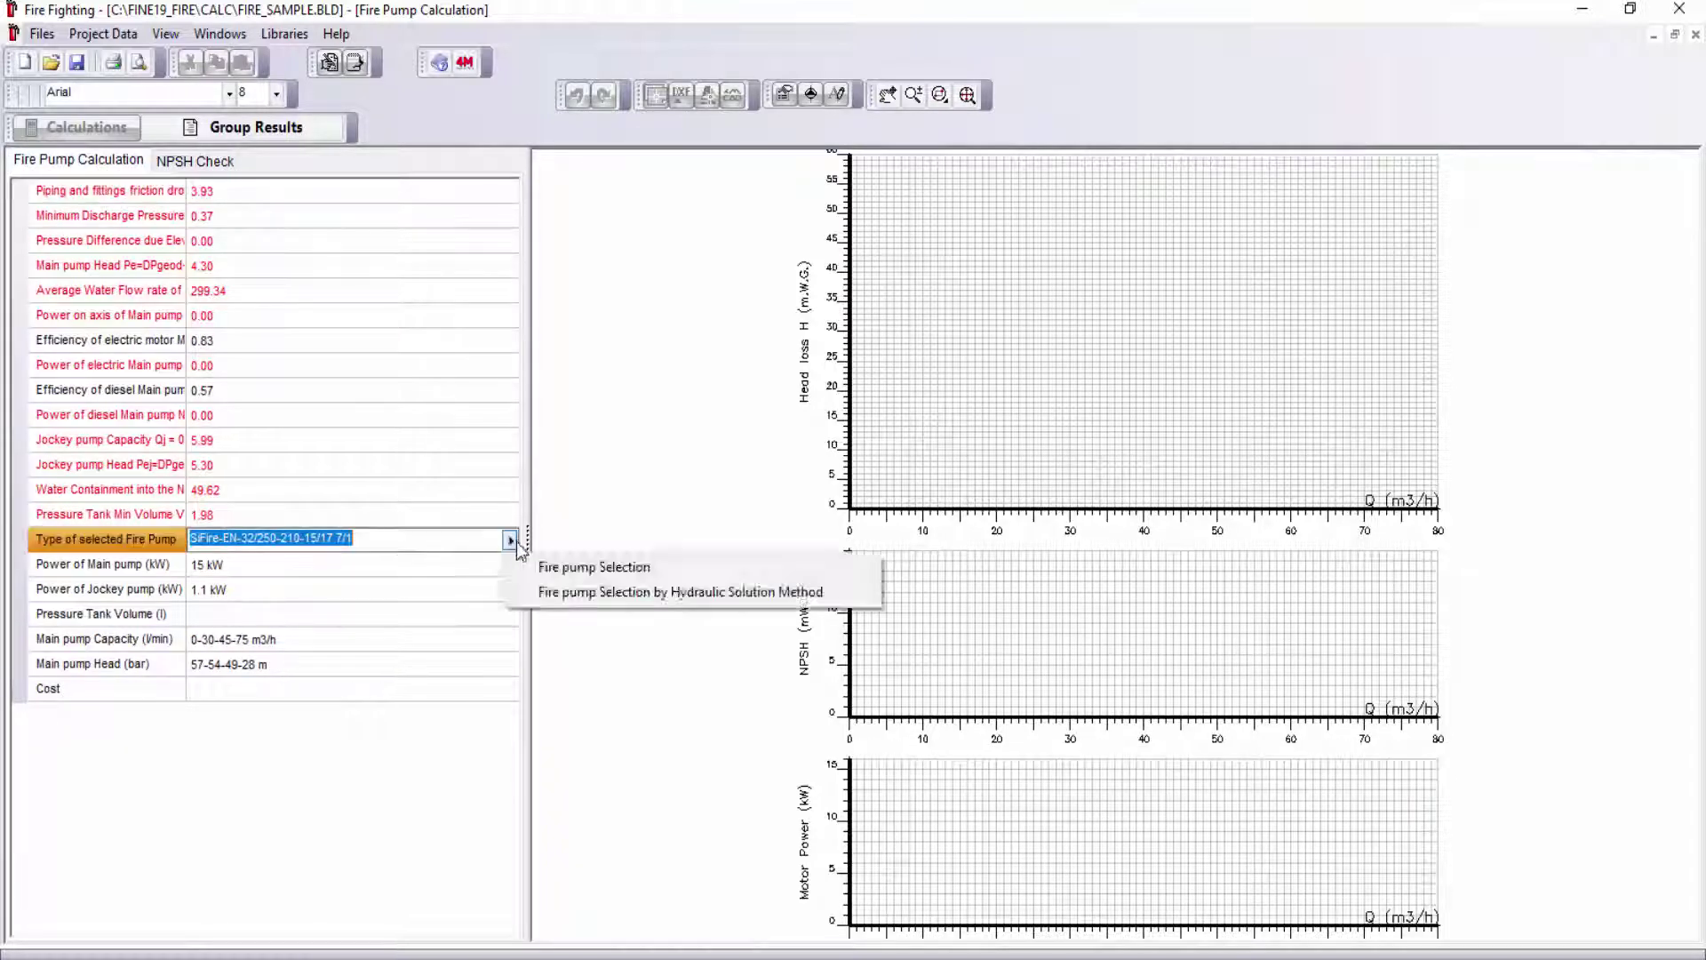
left_click(564, 591)
- Pick WILO 2014 pump SiFire-EN-32/250-210-15/17.7/1.1EDJ and plot its head, NPSH, power curves
left_click(997, 496)
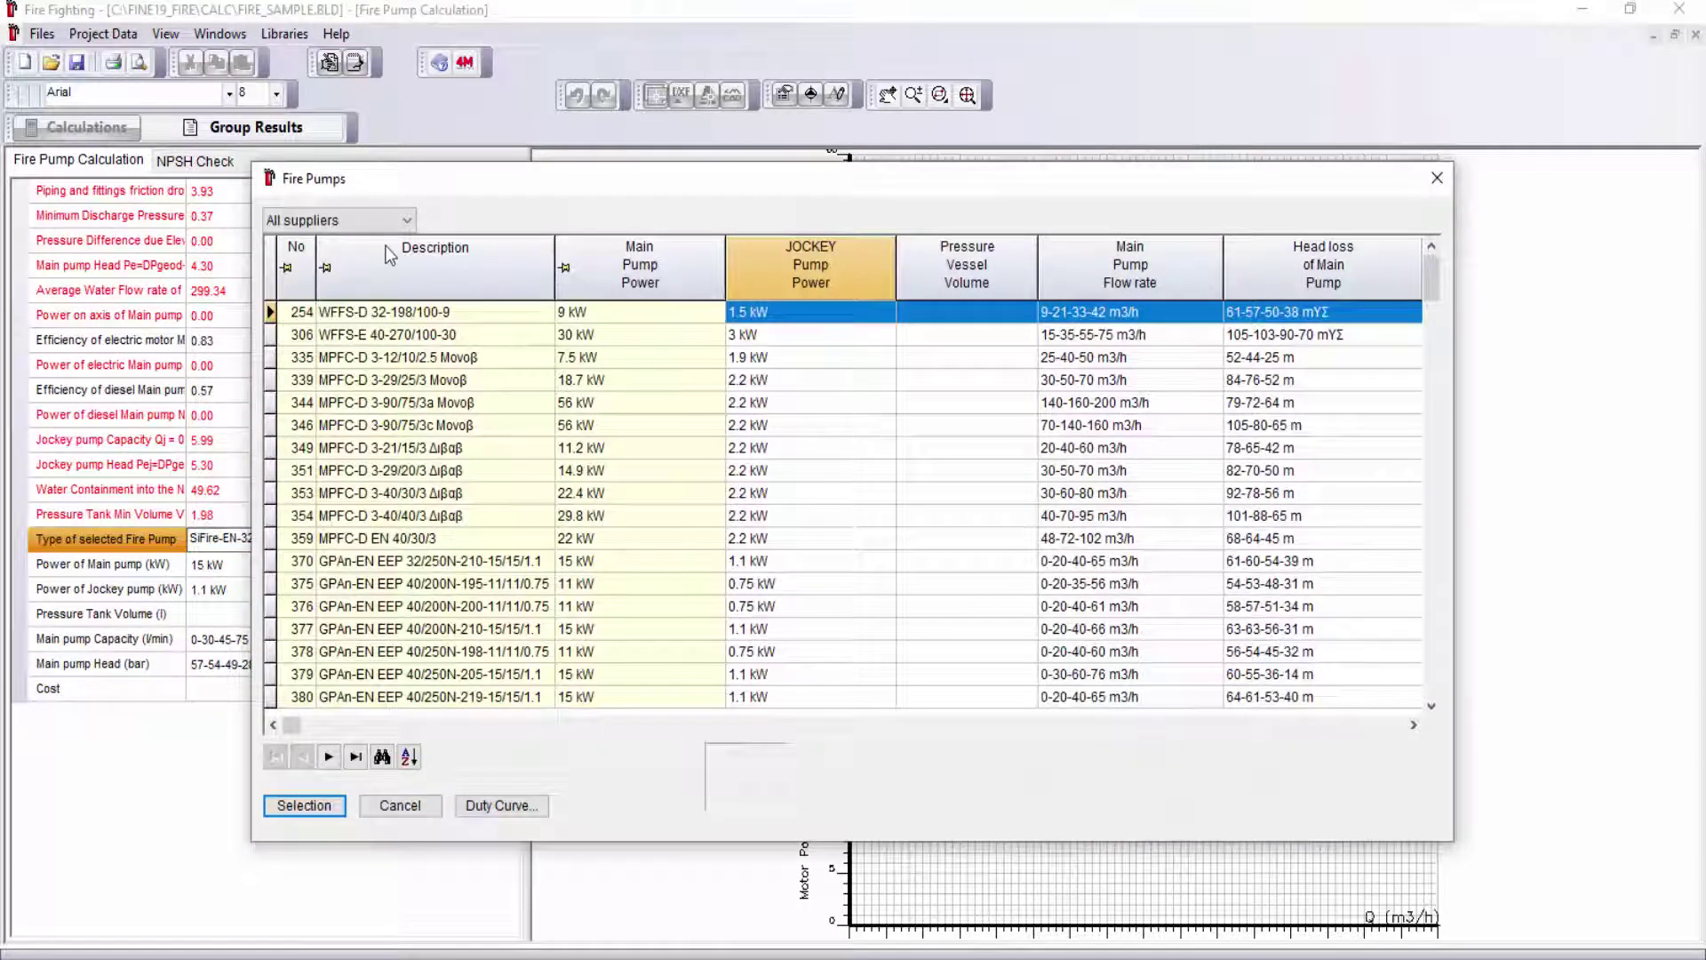
left_click(391, 220)
left_click(378, 331)
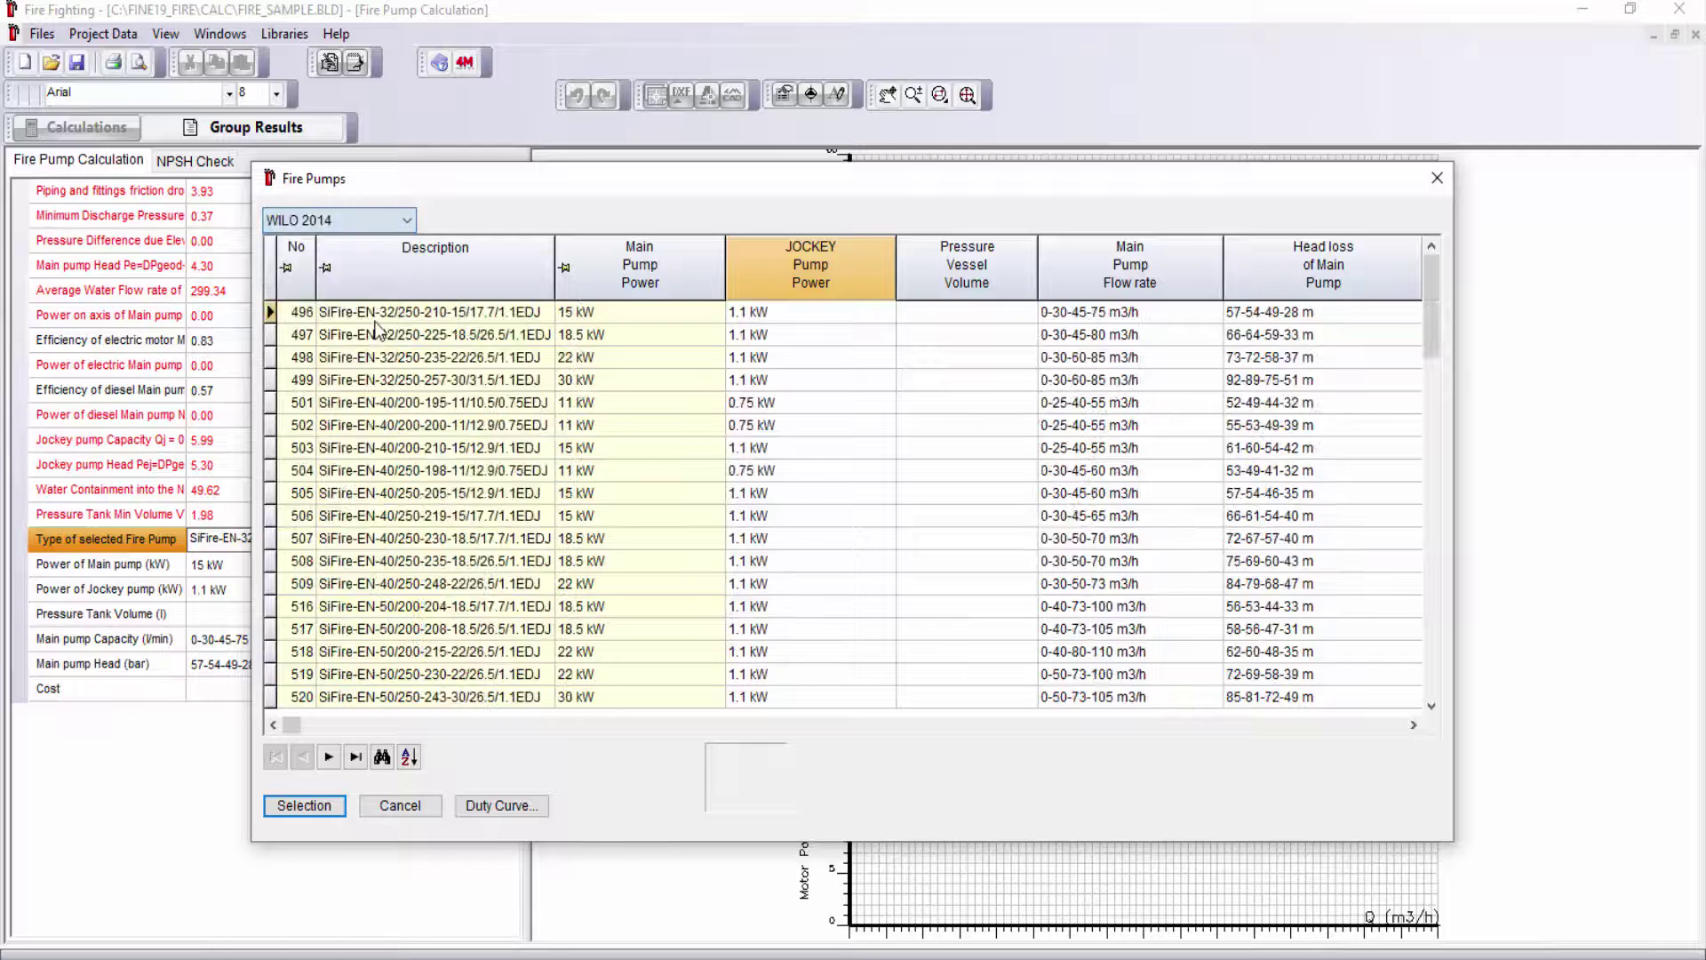
left_click(414, 318)
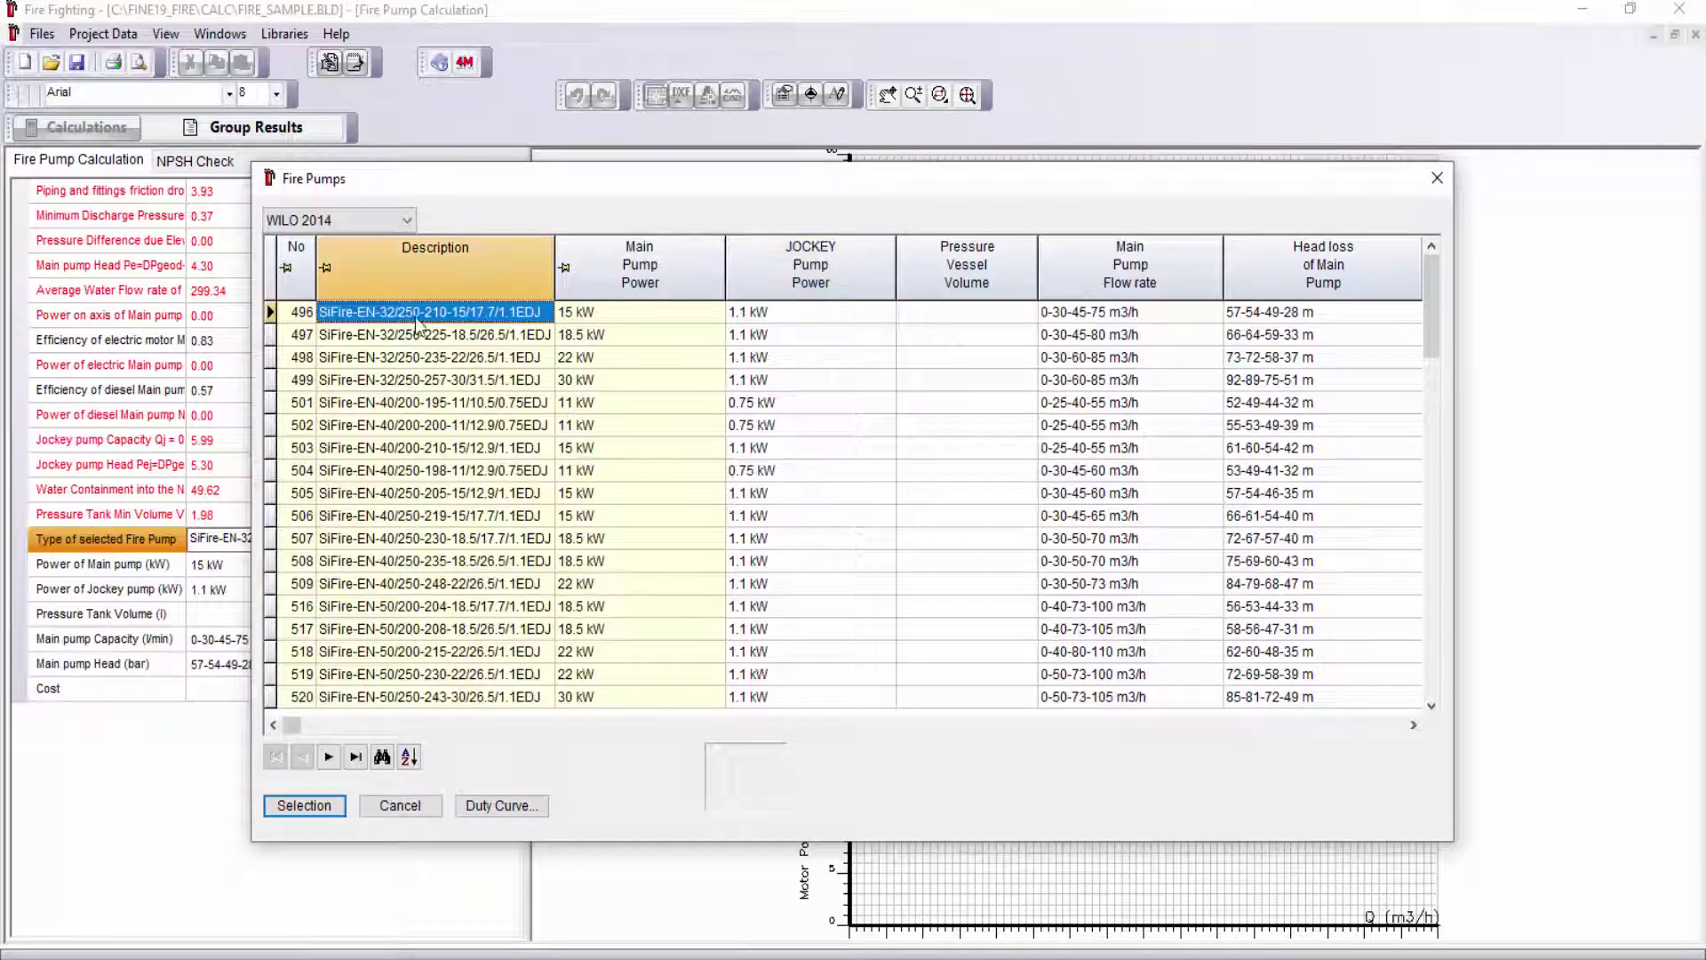
left_click(334, 807)
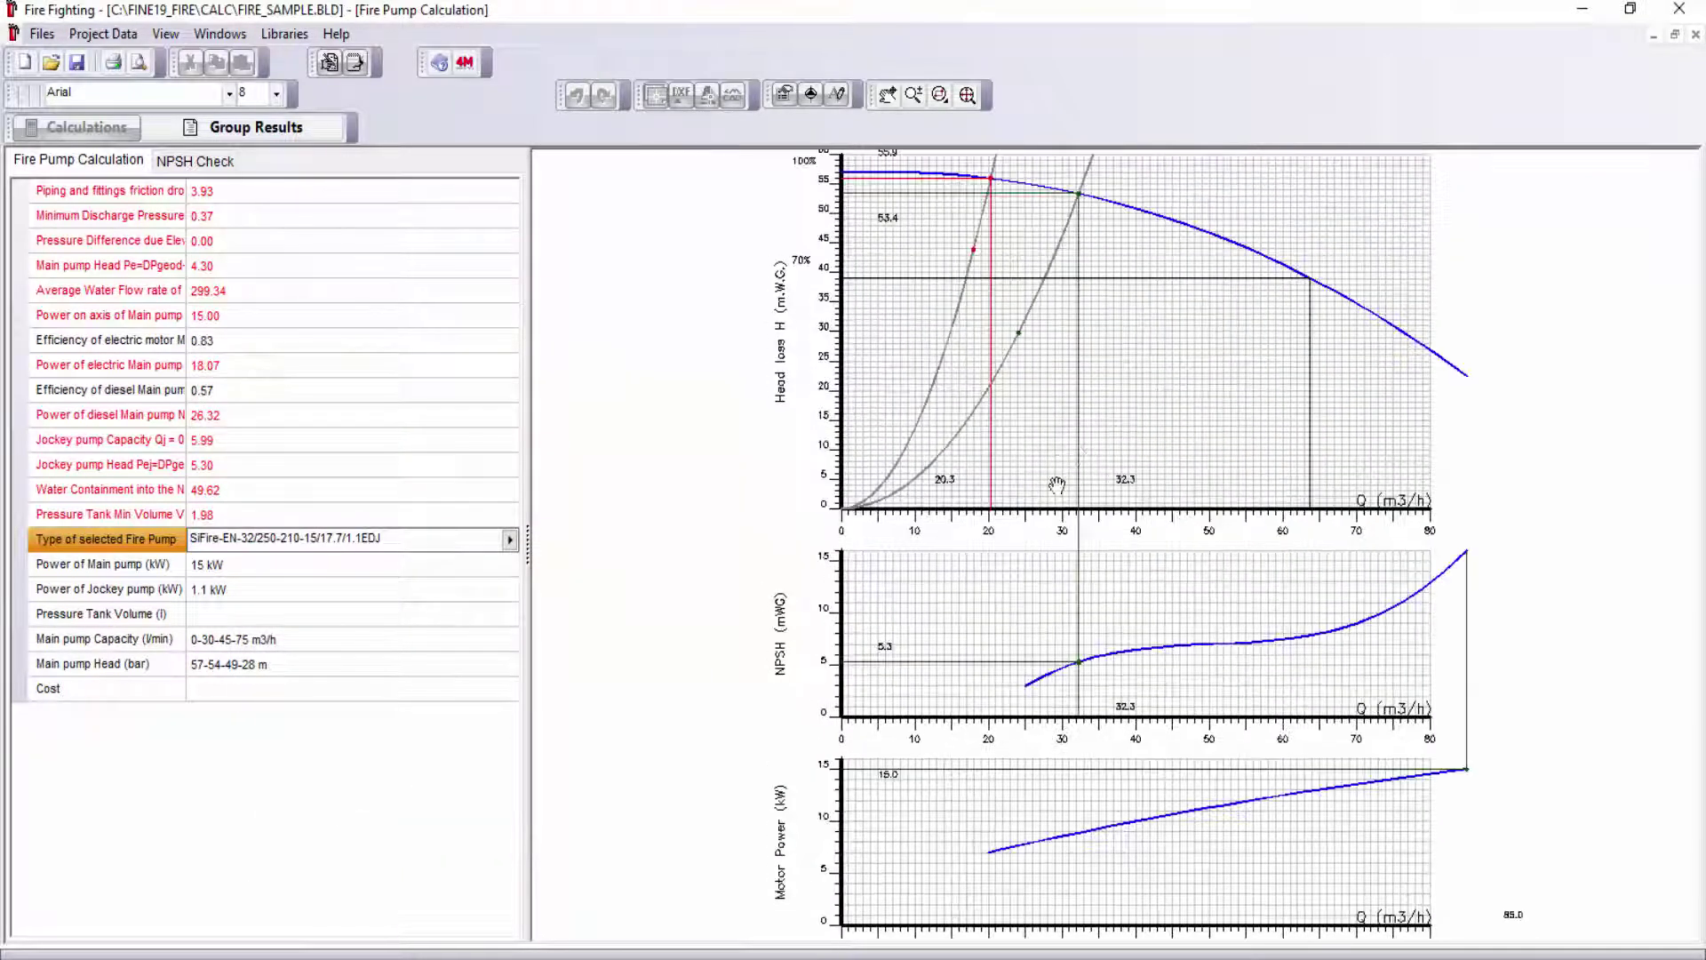
scroll(1057, 485, "up", 3)
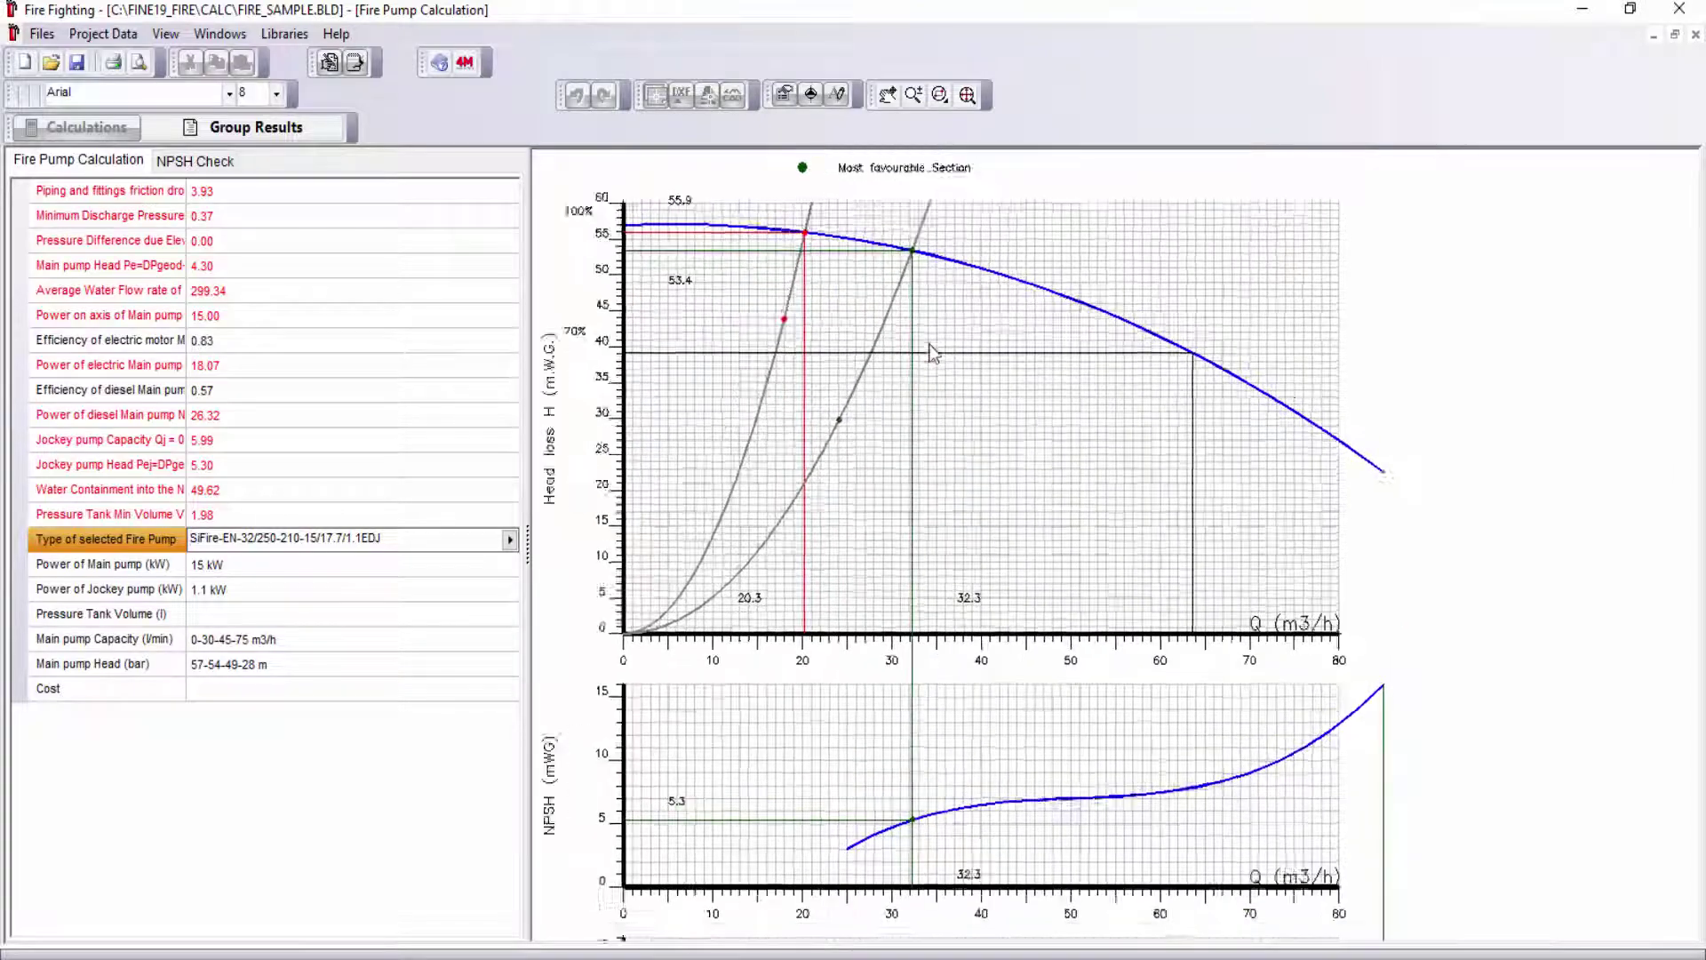
left_click_drag(936, 357, 909, 520)
scroll(927, 594, "down", 5)
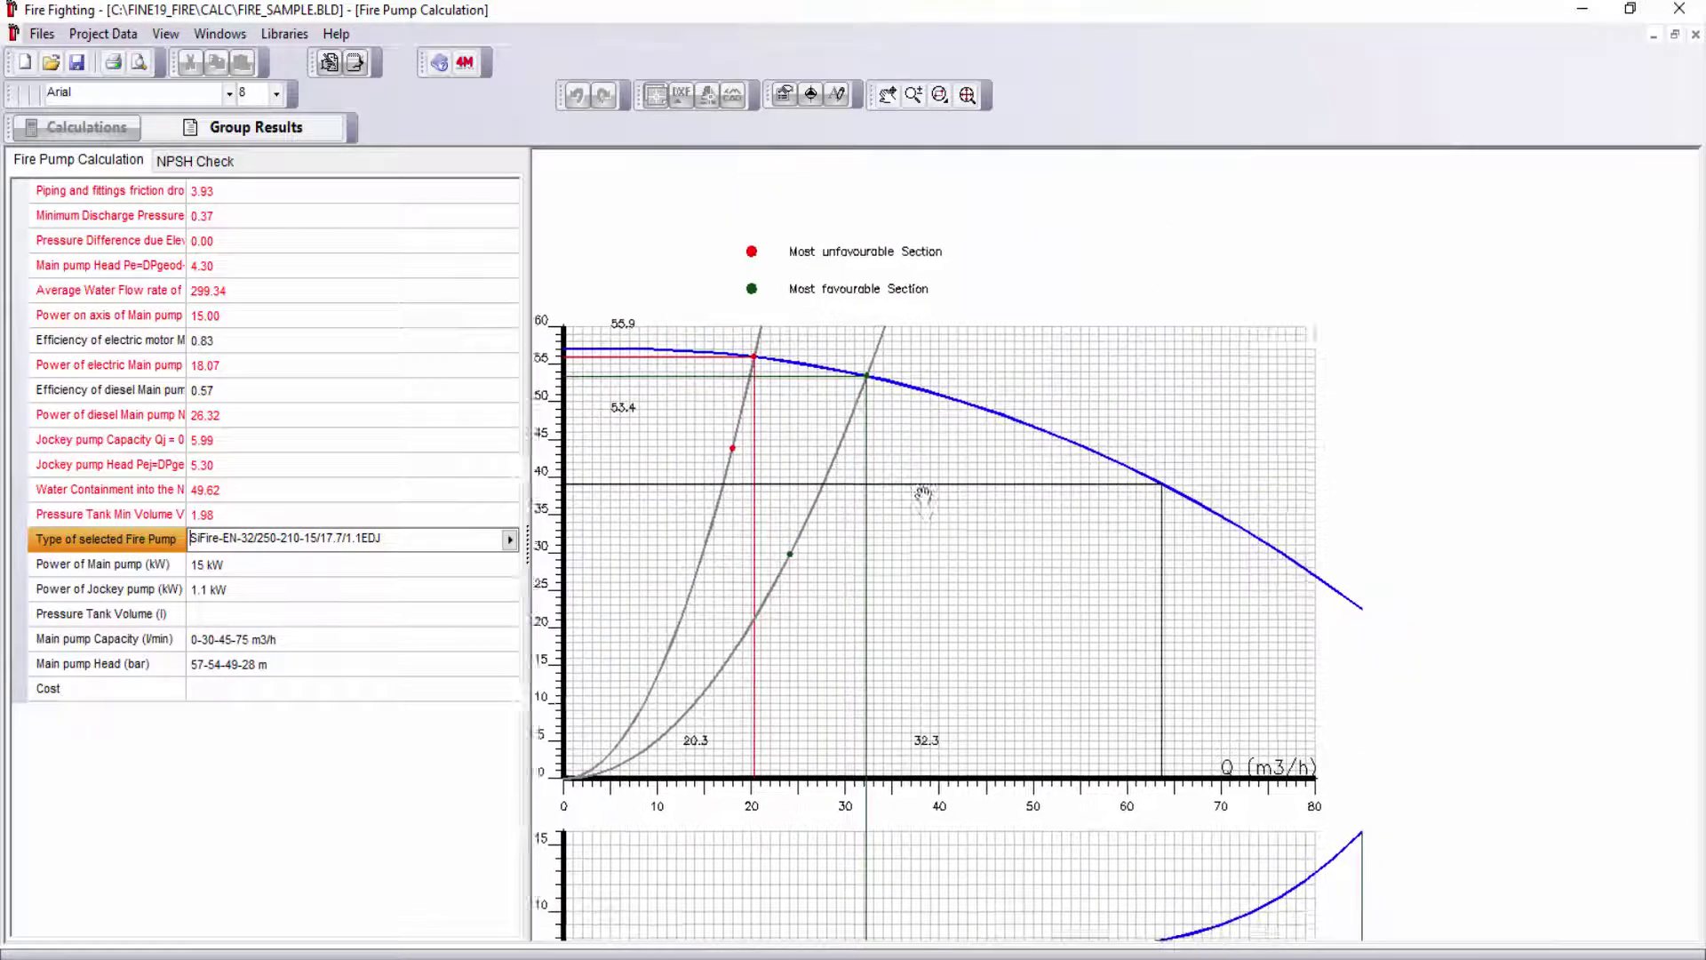
scroll(953, 597, "down", 4)
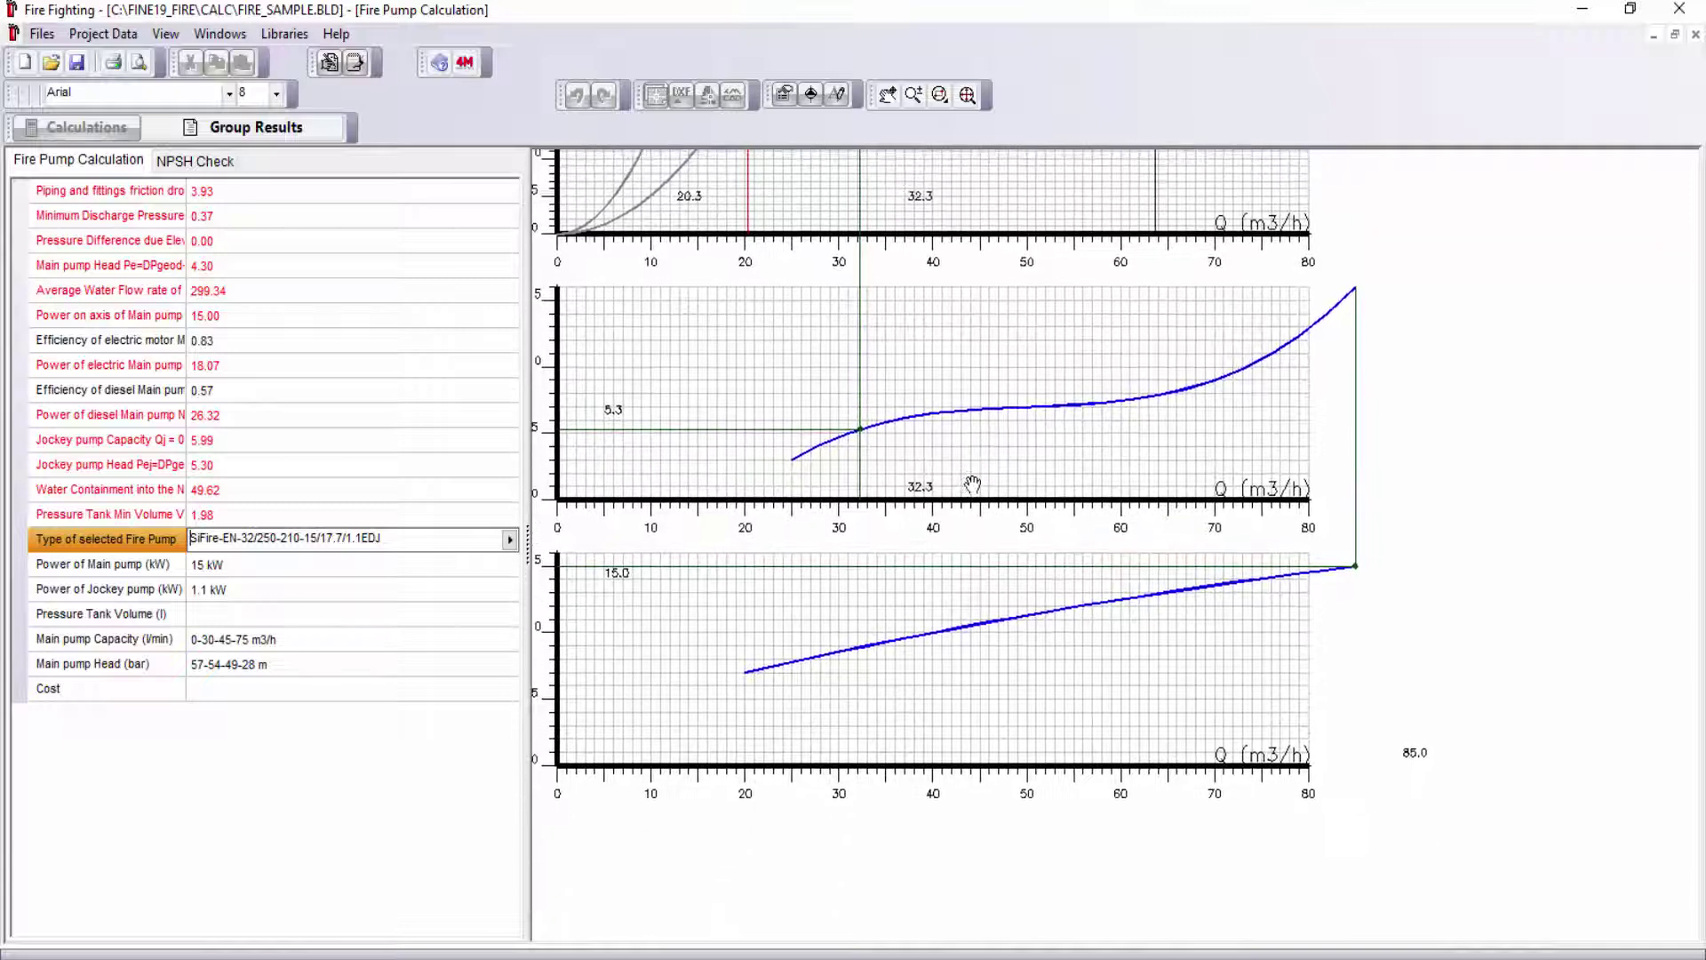
scroll(932, 534, "down", 4)
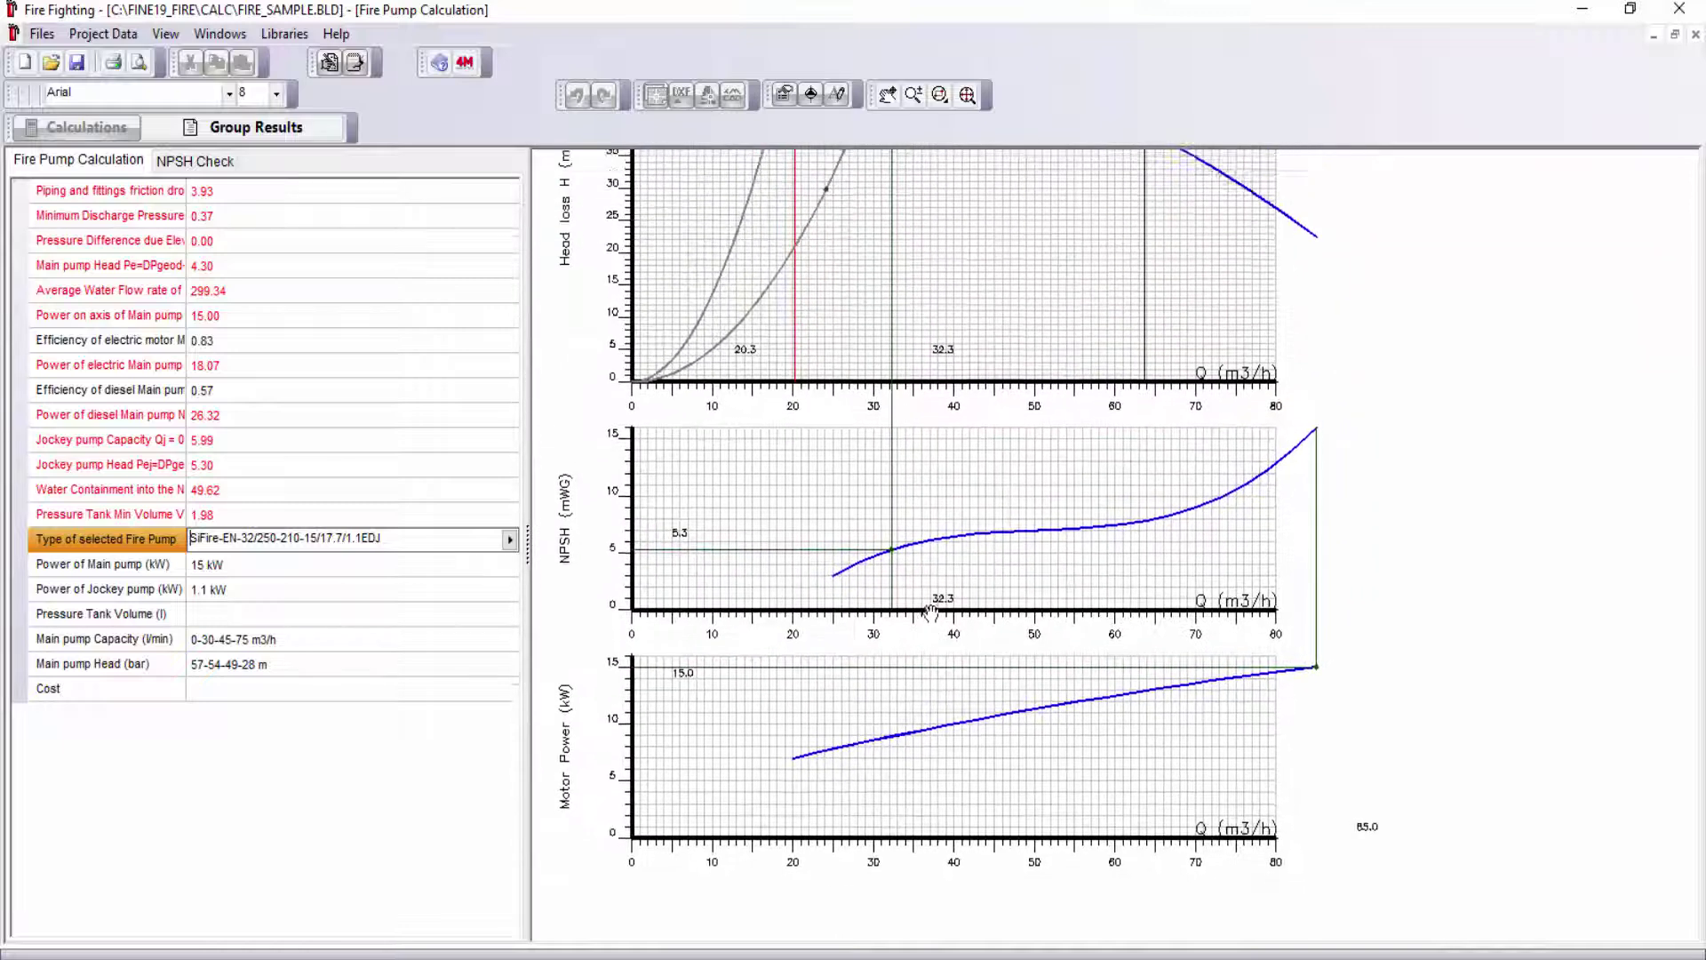
left_click_drag(919, 593, 916, 617)
scroll(916, 618, "down", 1)
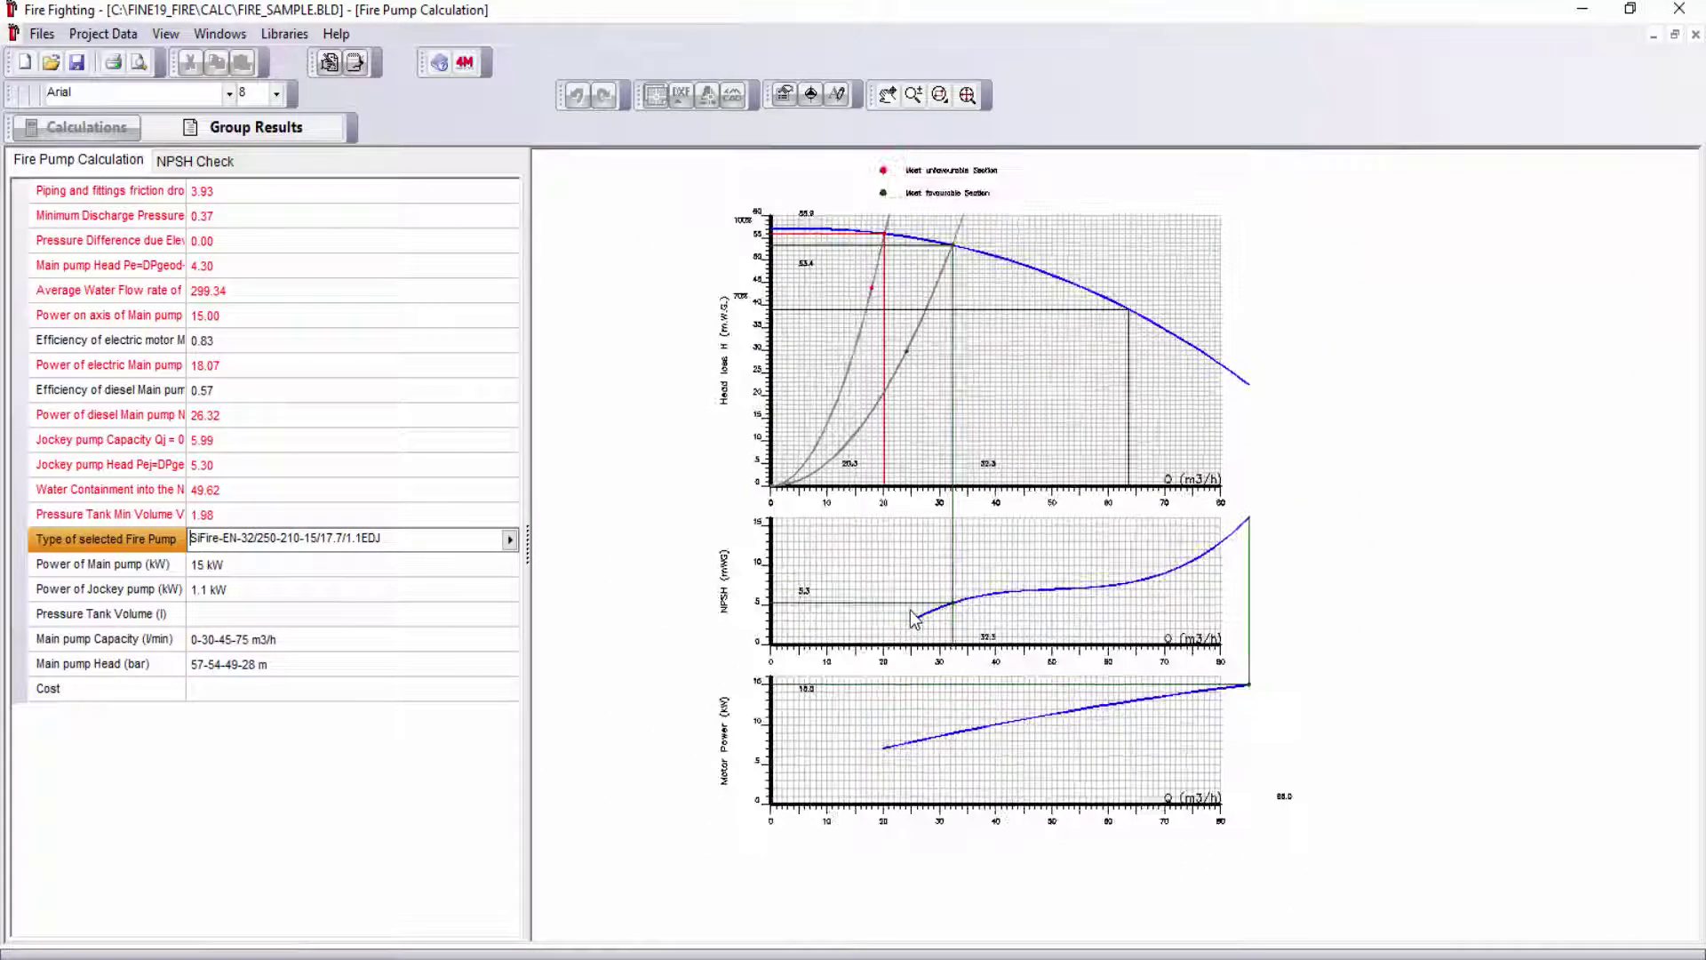
- View the Network Checking and Sections Friction Drop reports
left_click(220, 34)
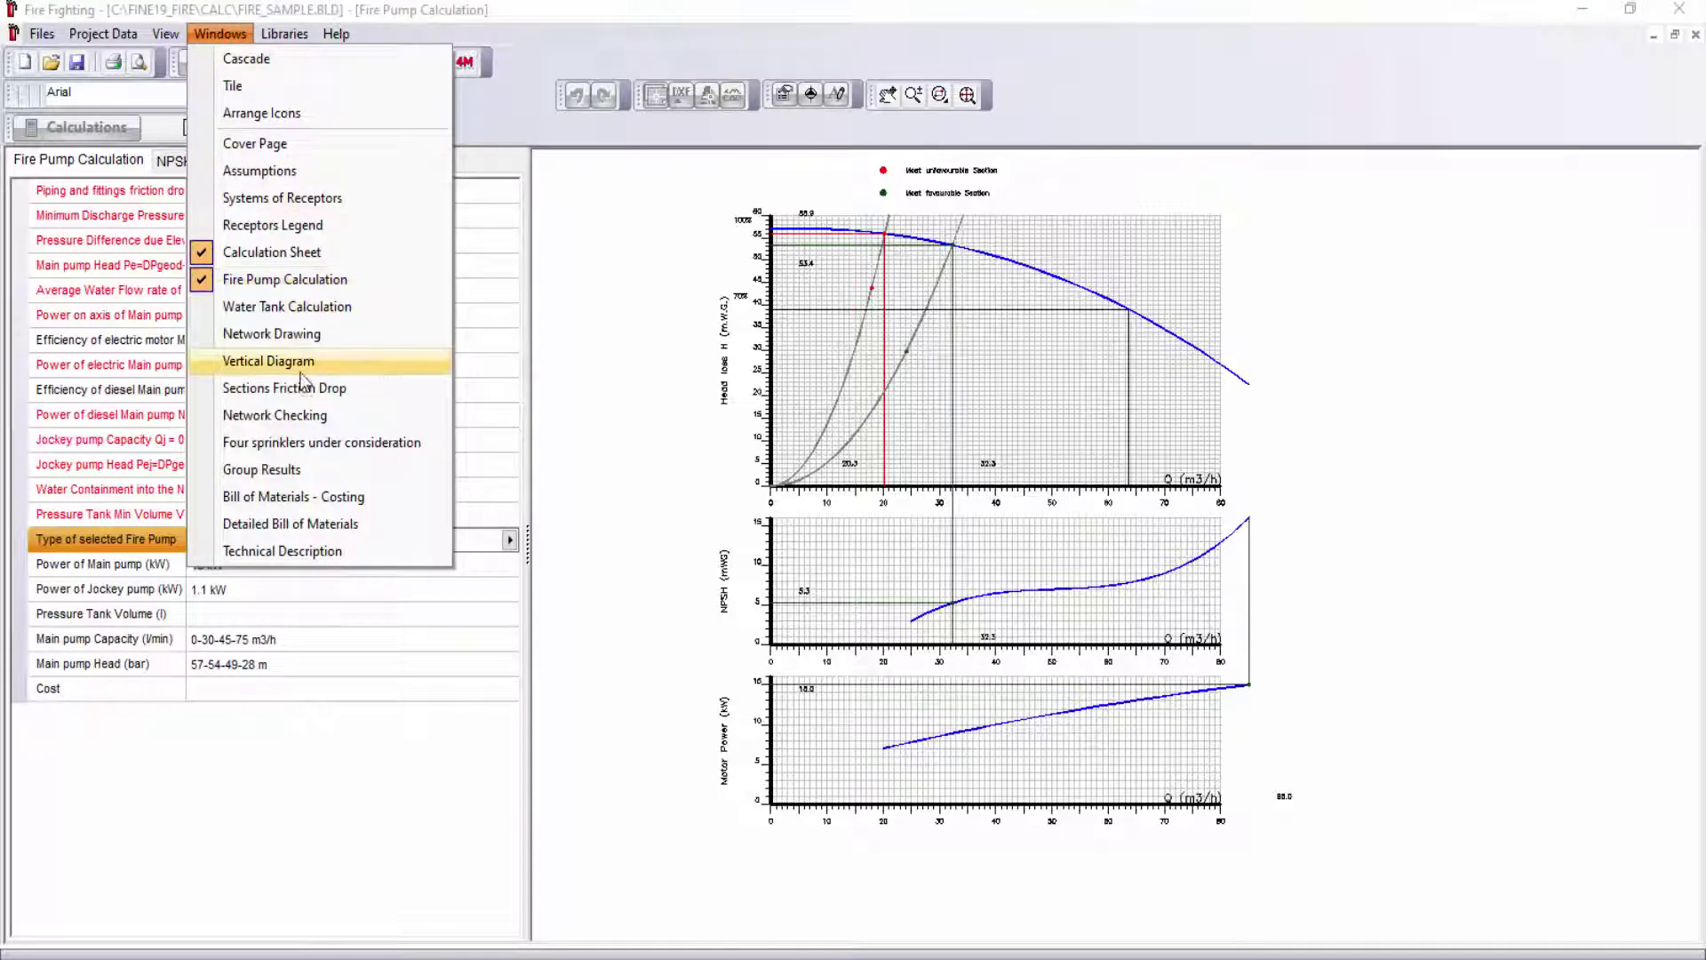
left_click(303, 415)
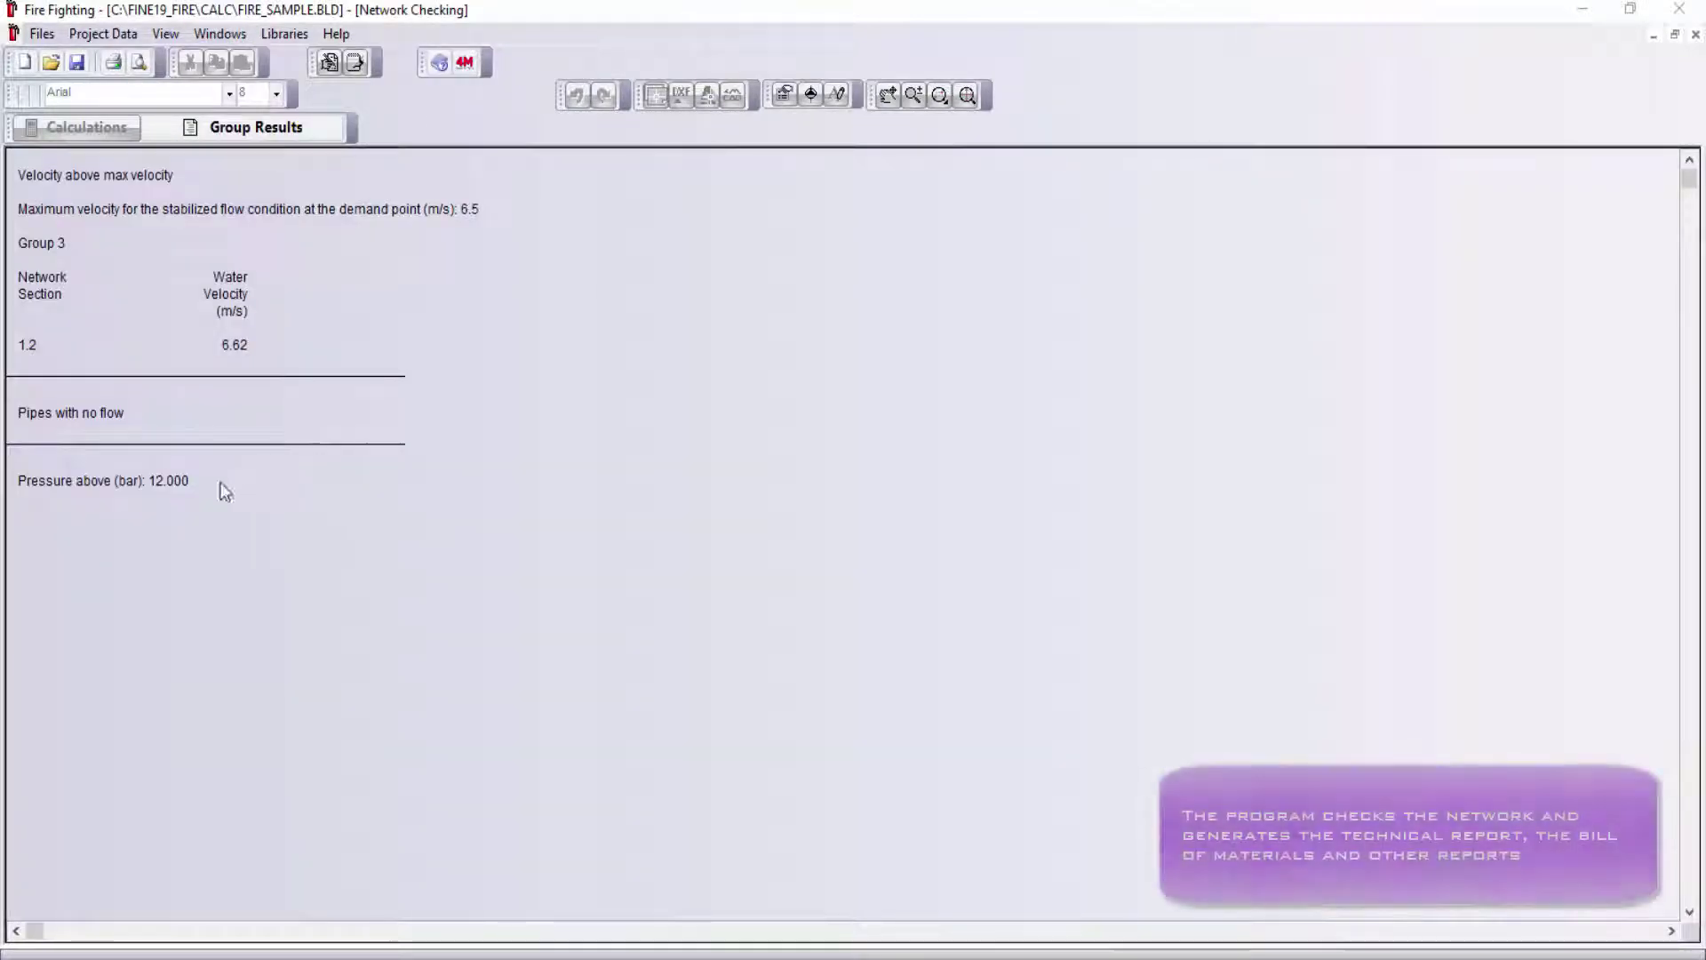
left_click(235, 36)
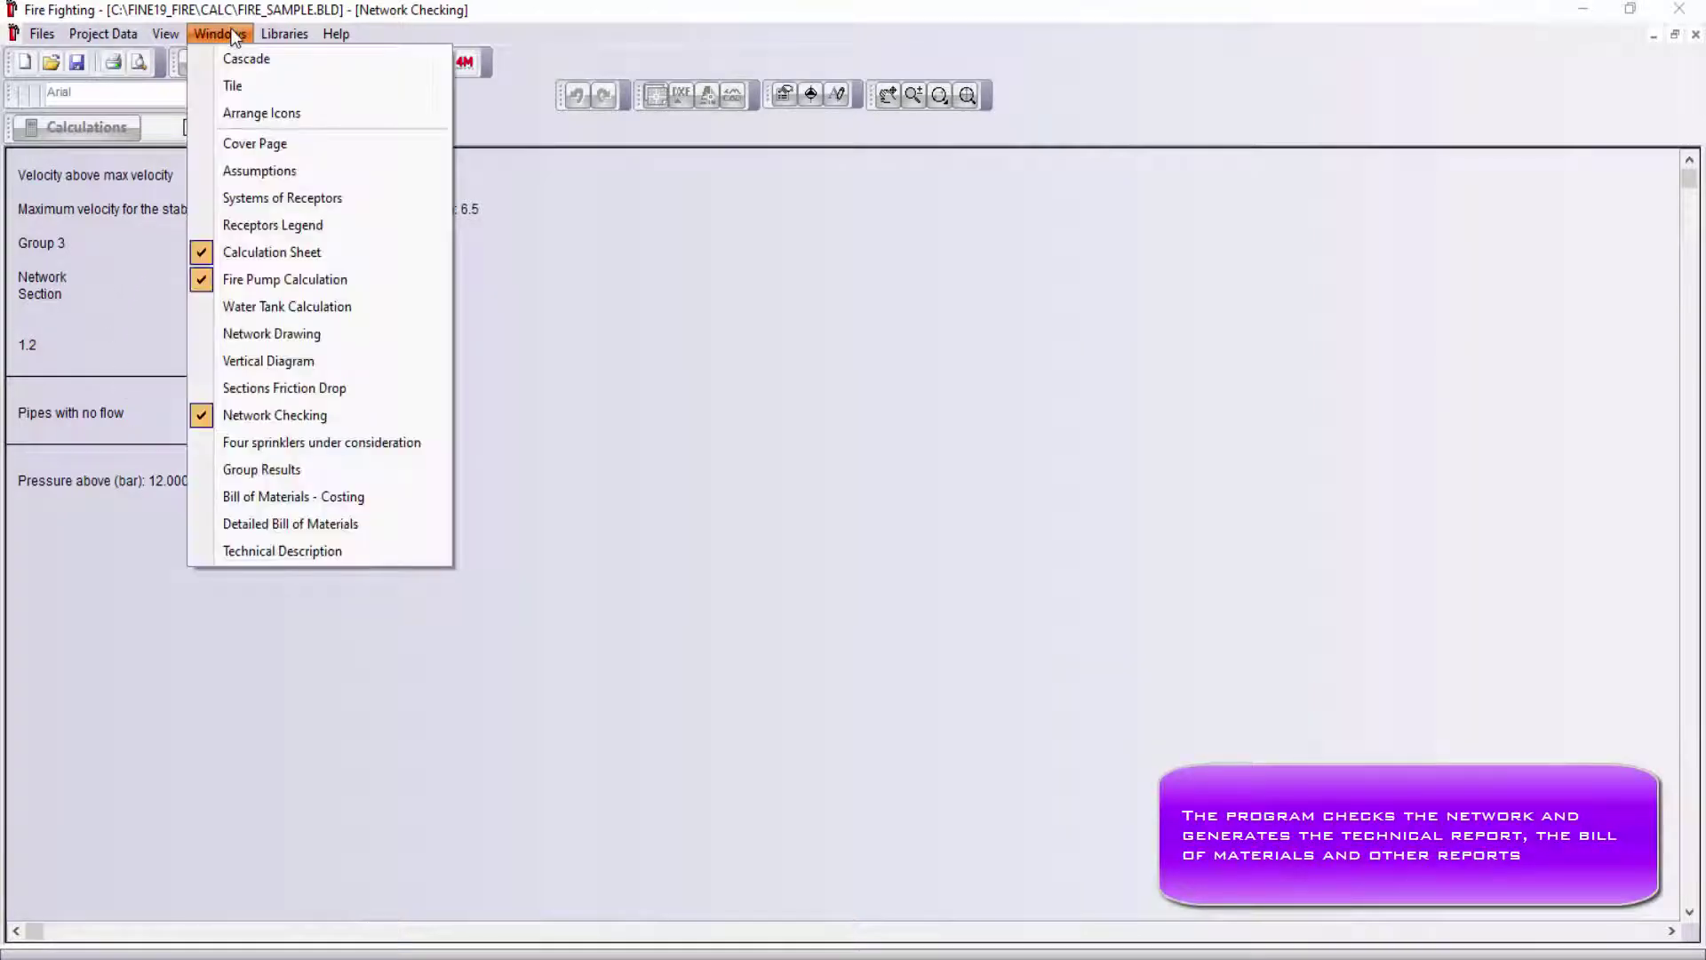
left_click(306, 388)
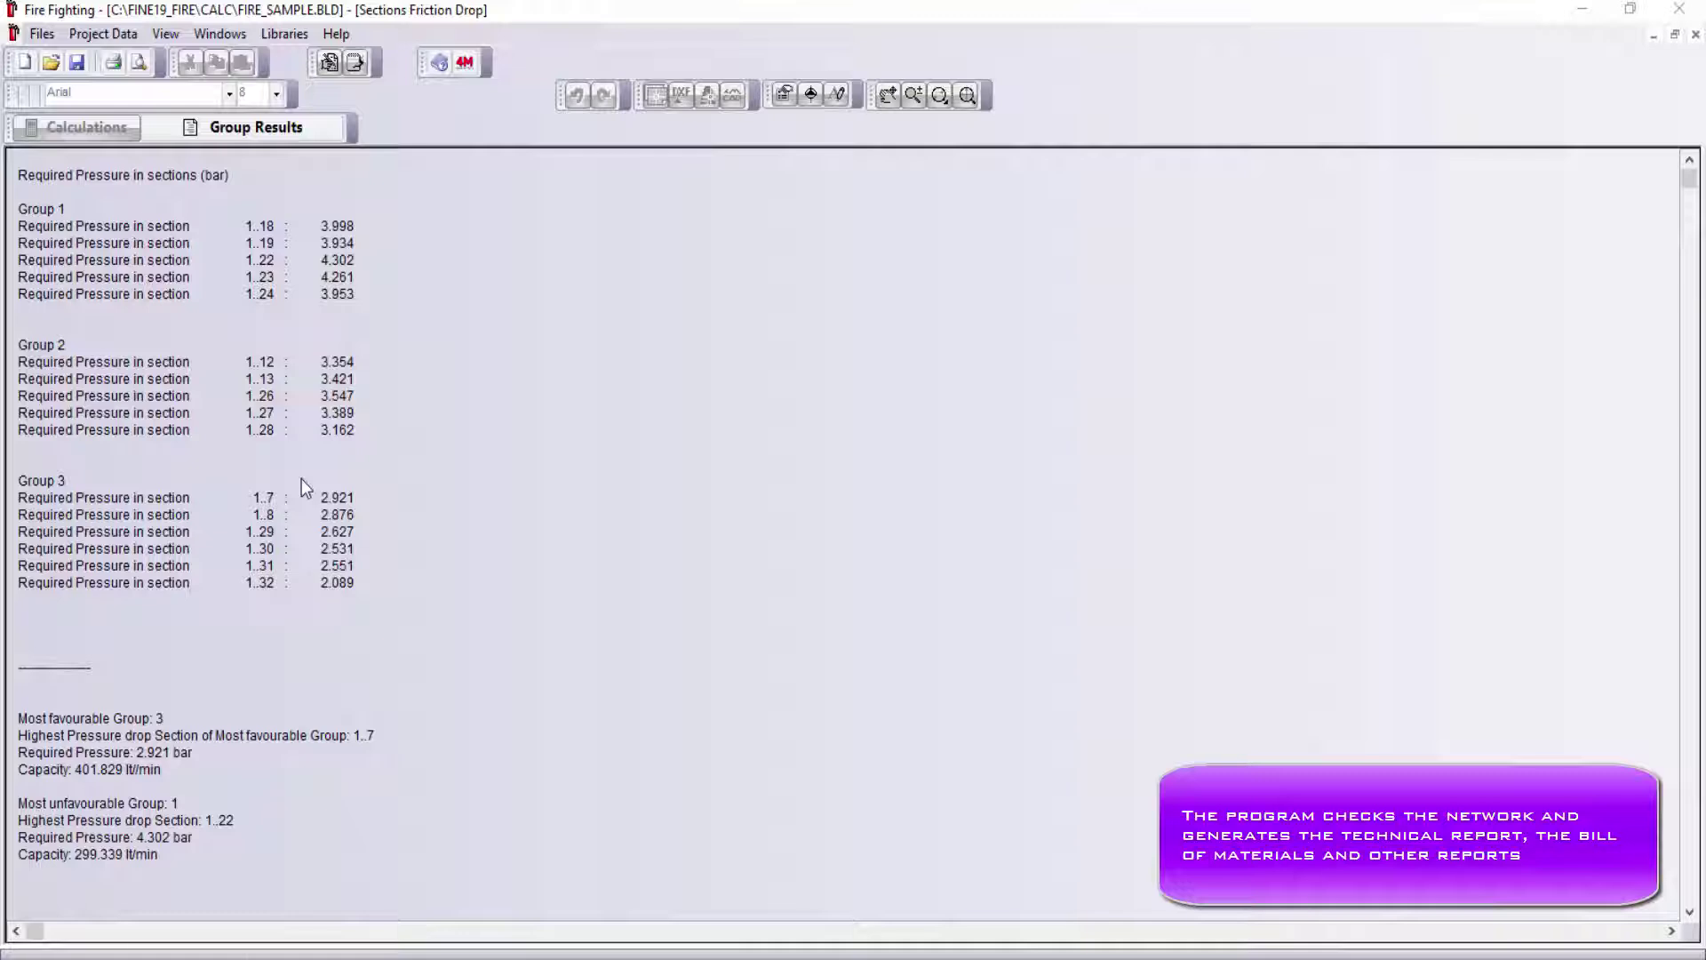
- Review the Bill of Materials – Costing sheet, then close it
left_click(219, 35)
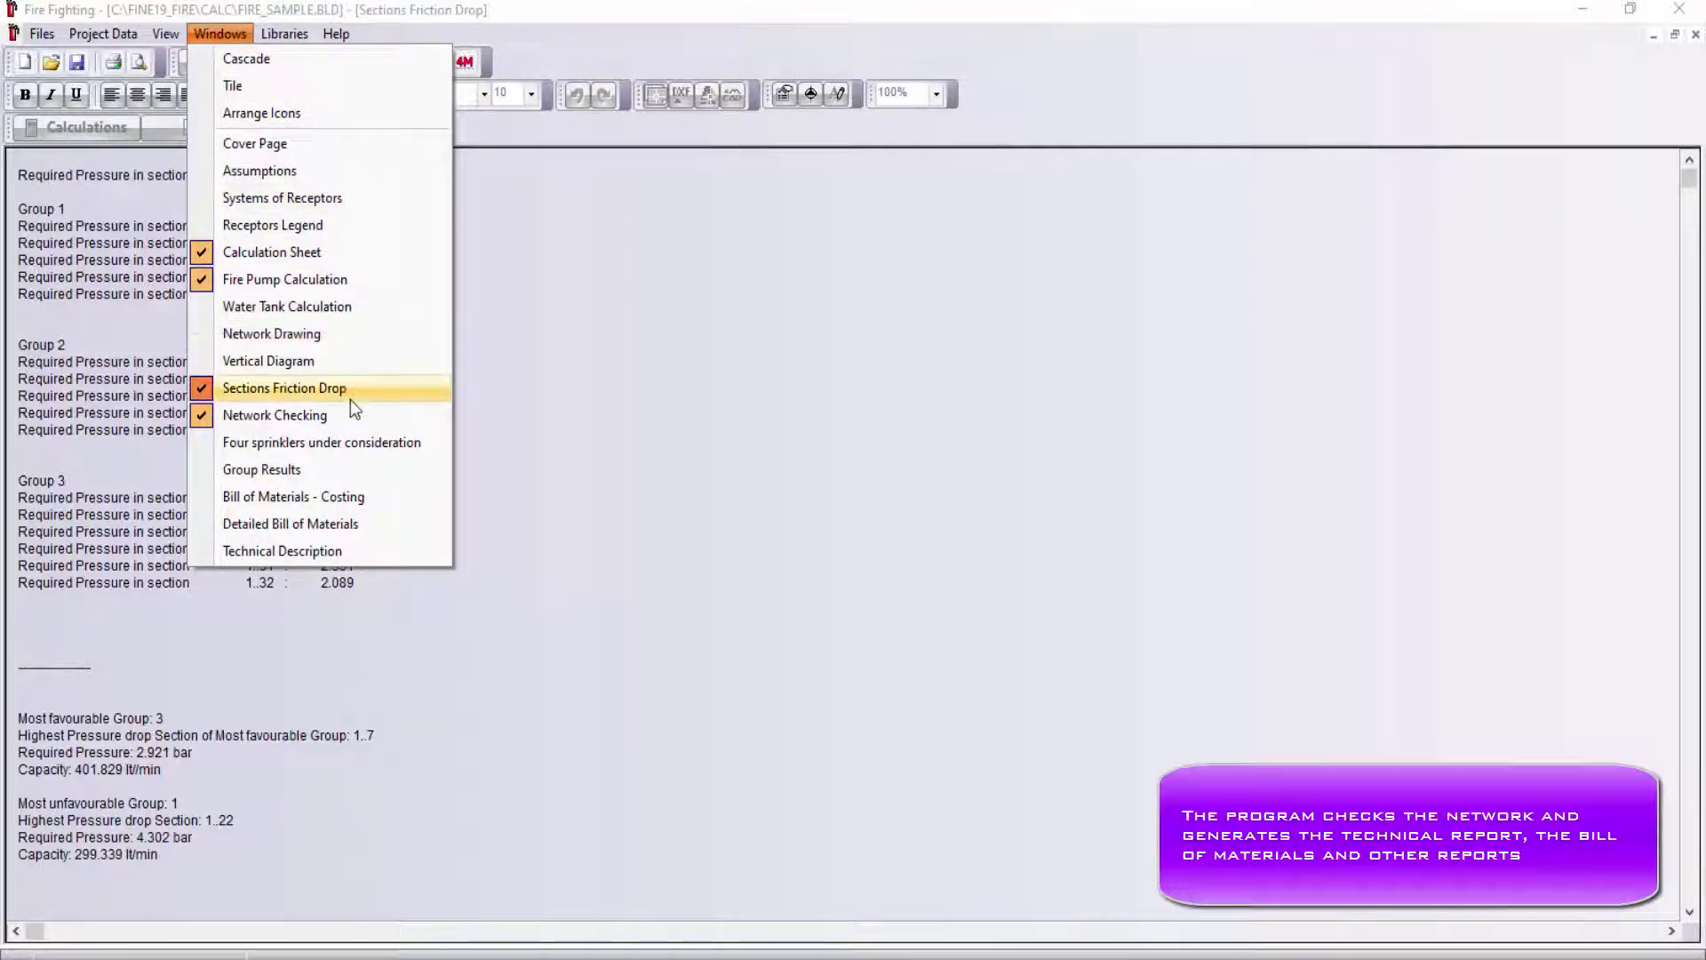
left_click(372, 497)
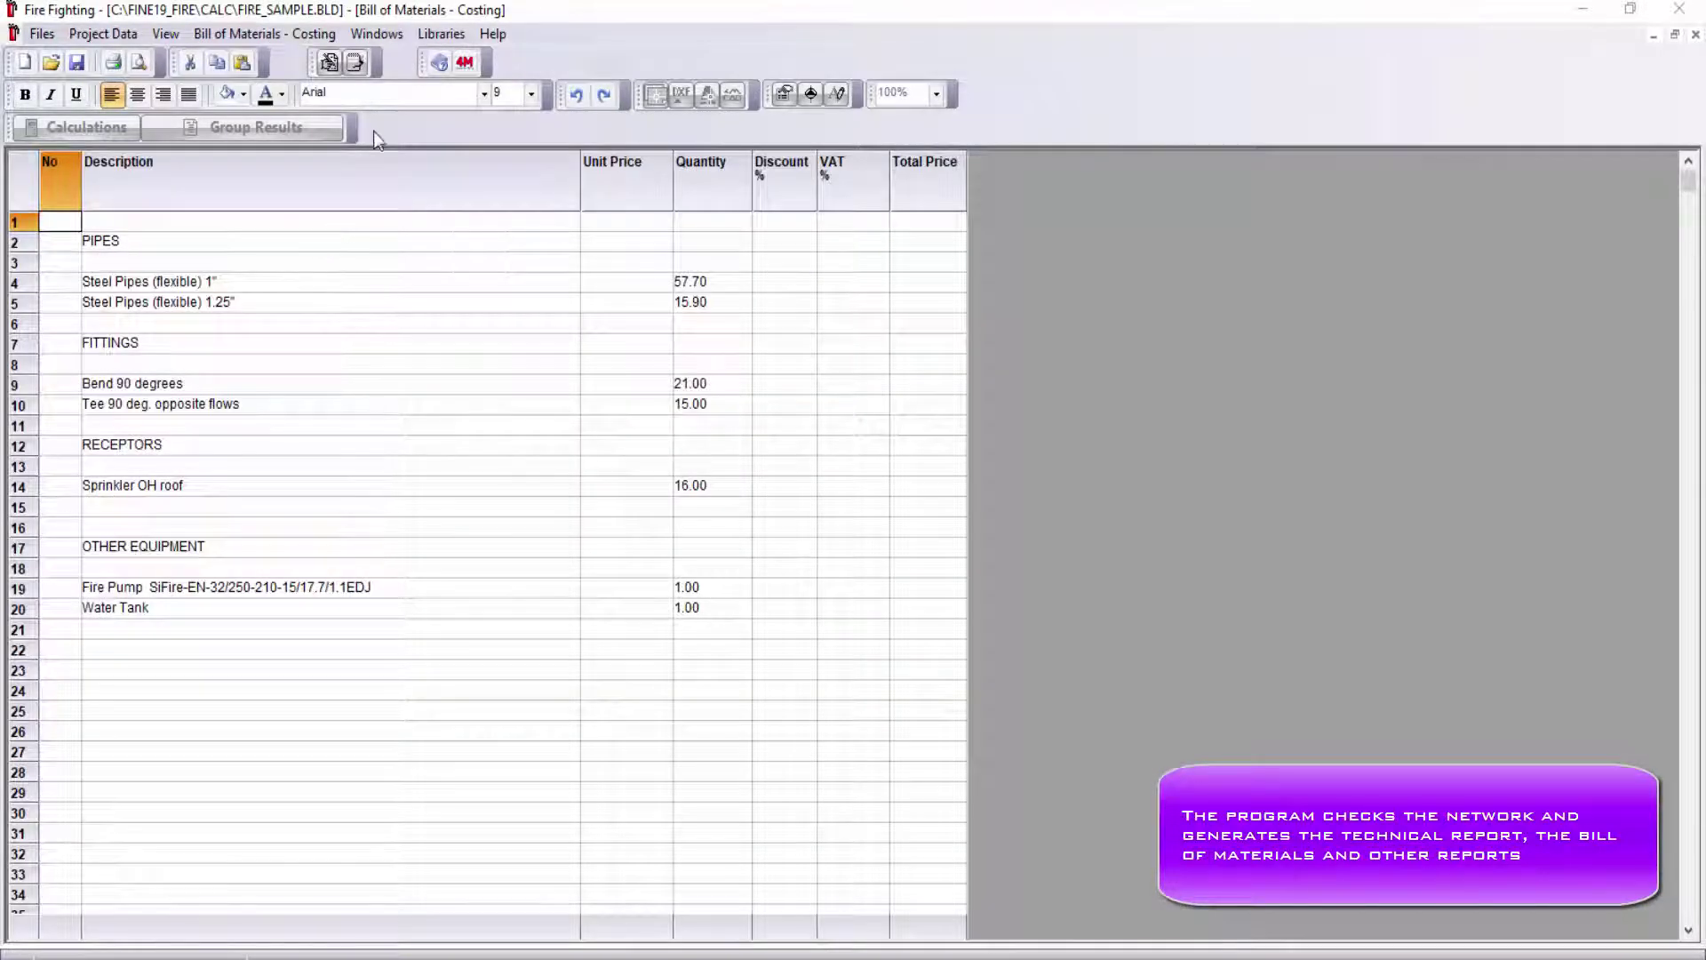
left_click(1696, 36)
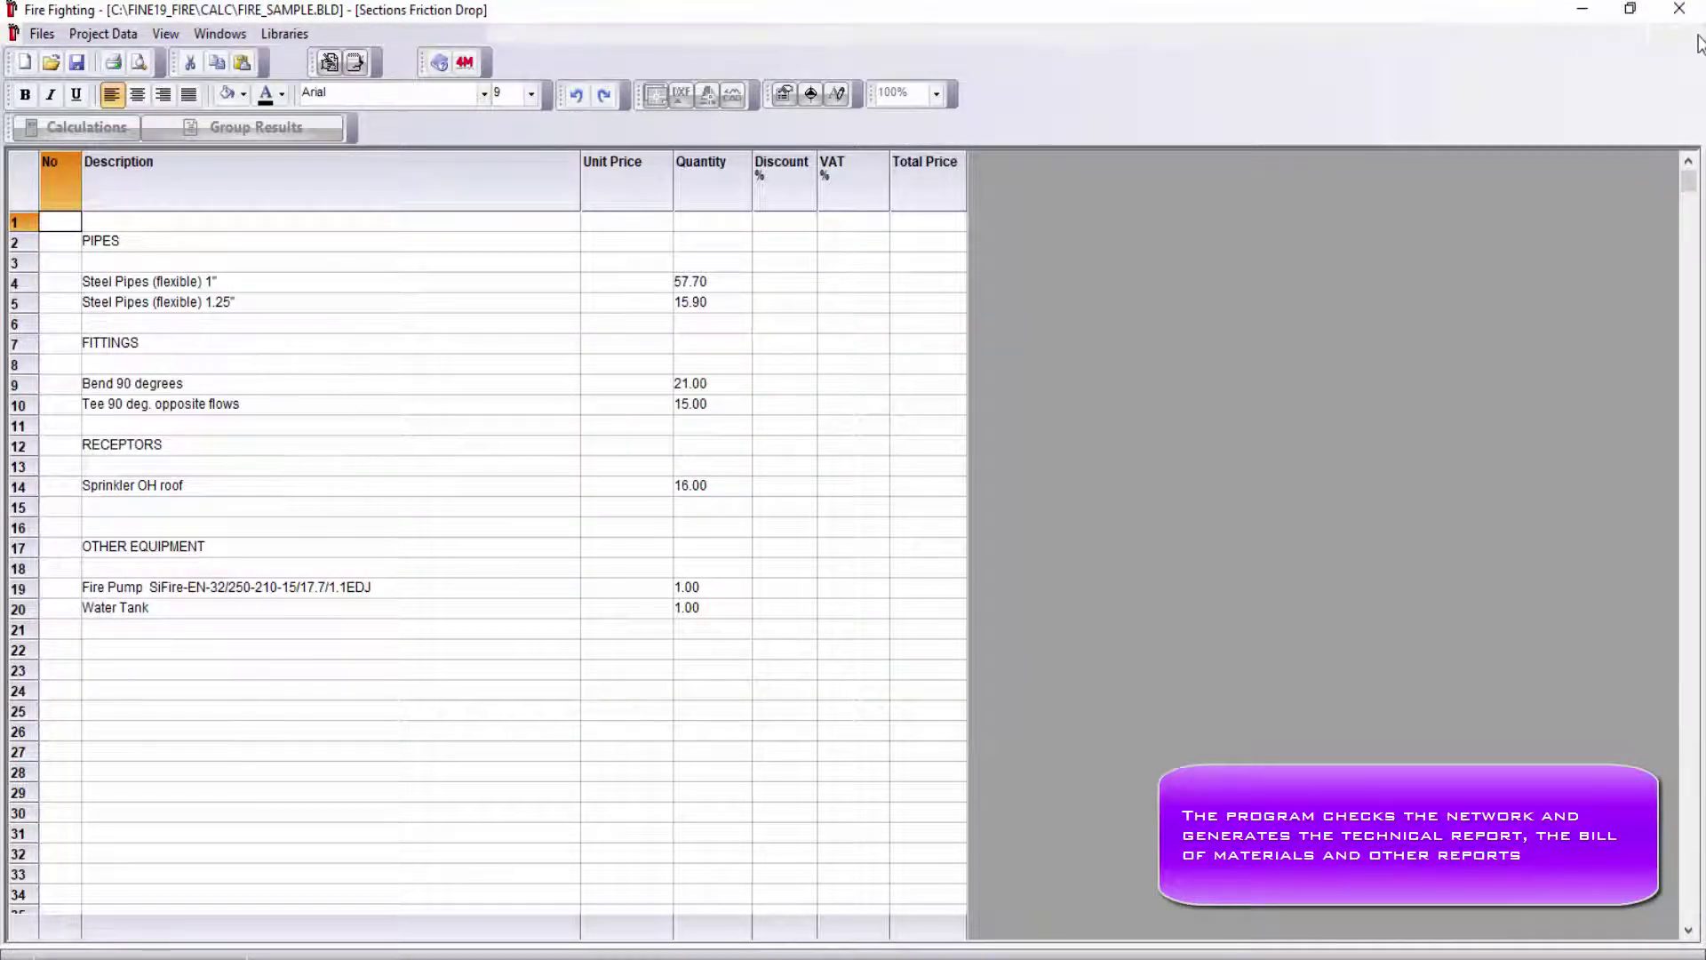
- Preview the Technical Description report, paging to its next page
left_click(222, 34)
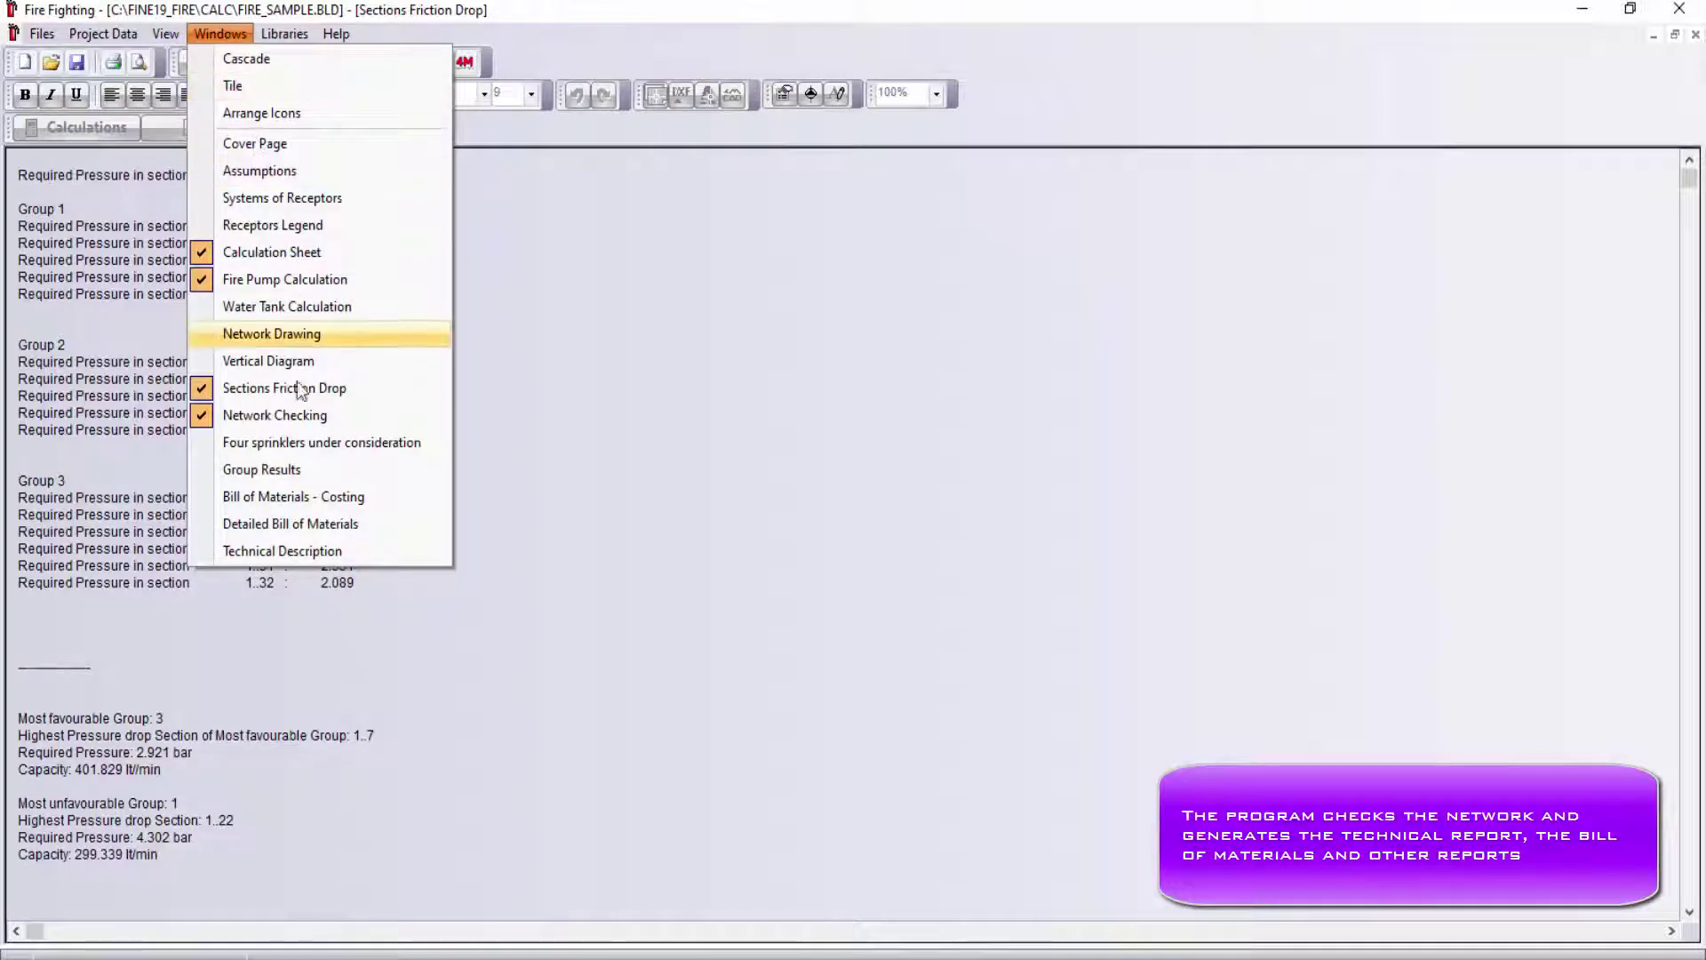
left_click(322, 551)
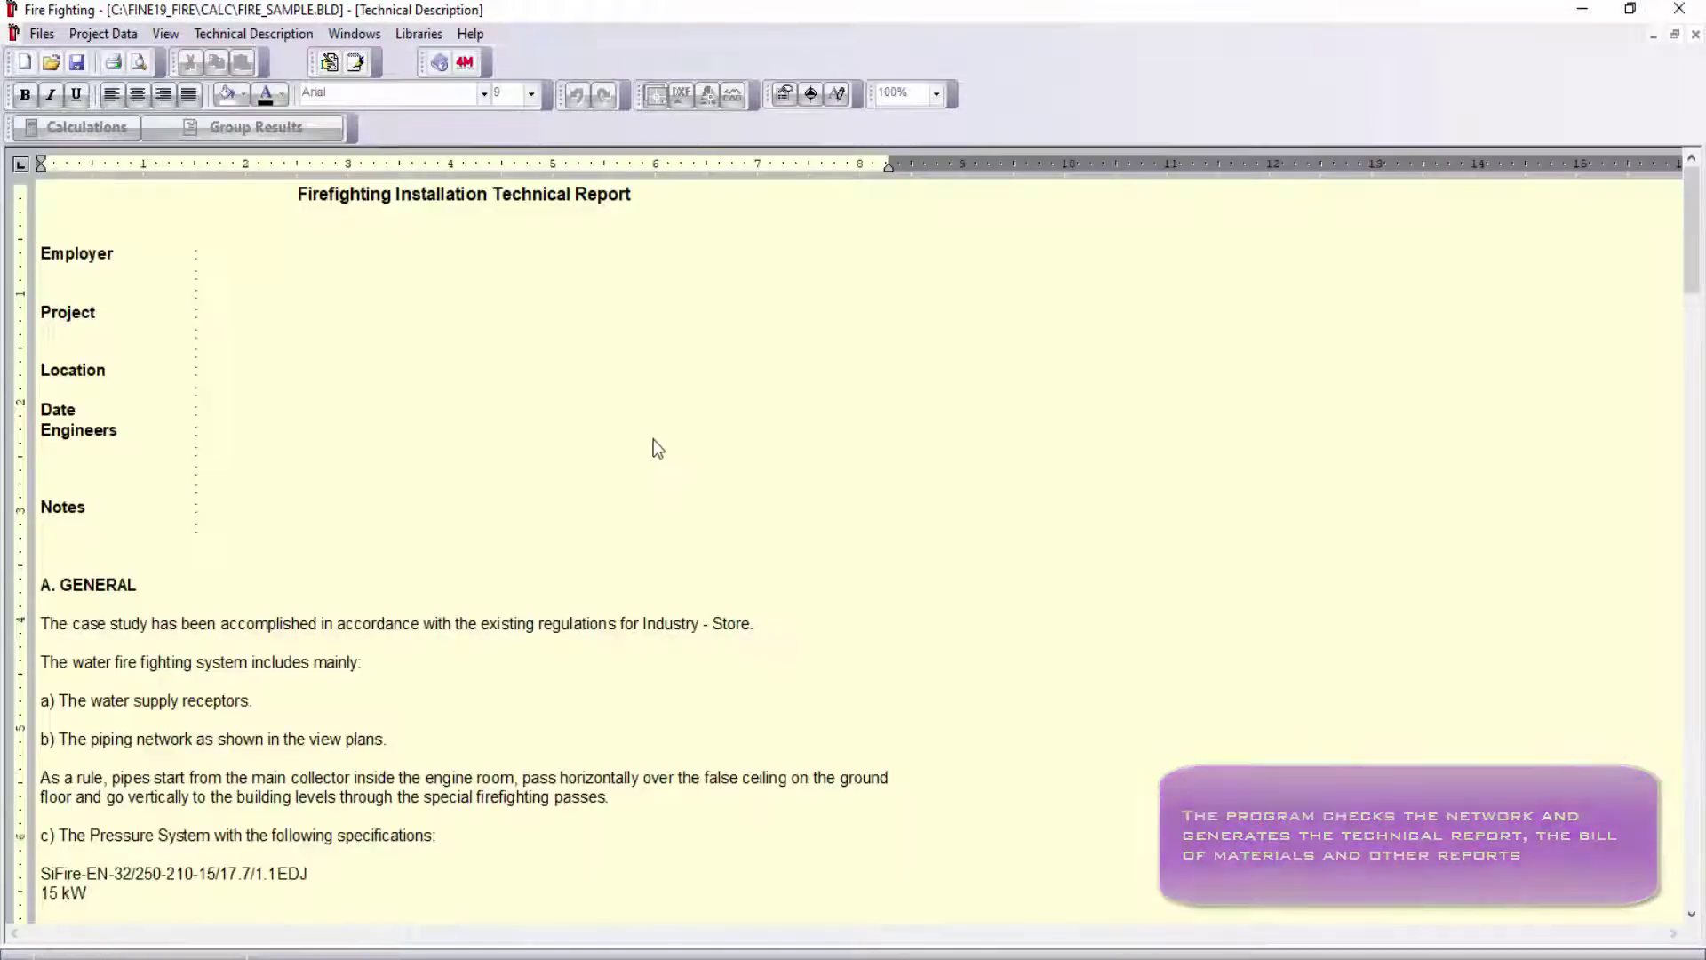
scroll(654, 441, "down", 10)
scroll(653, 439, "up", 10)
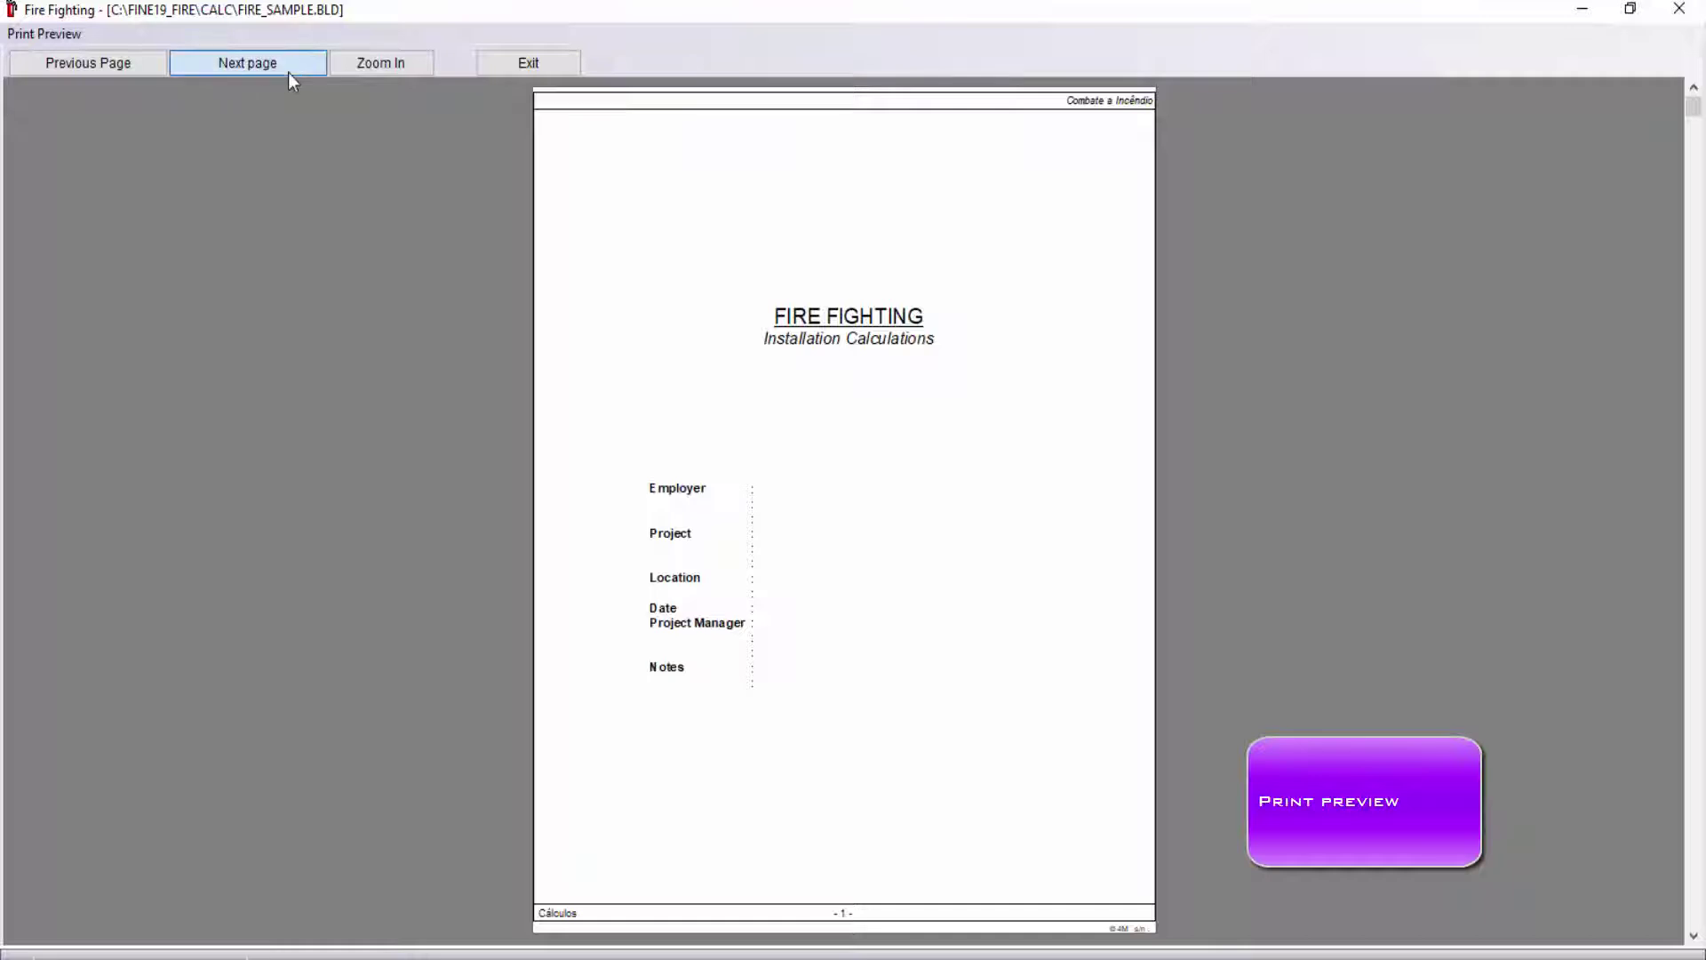
left_click(288, 72)
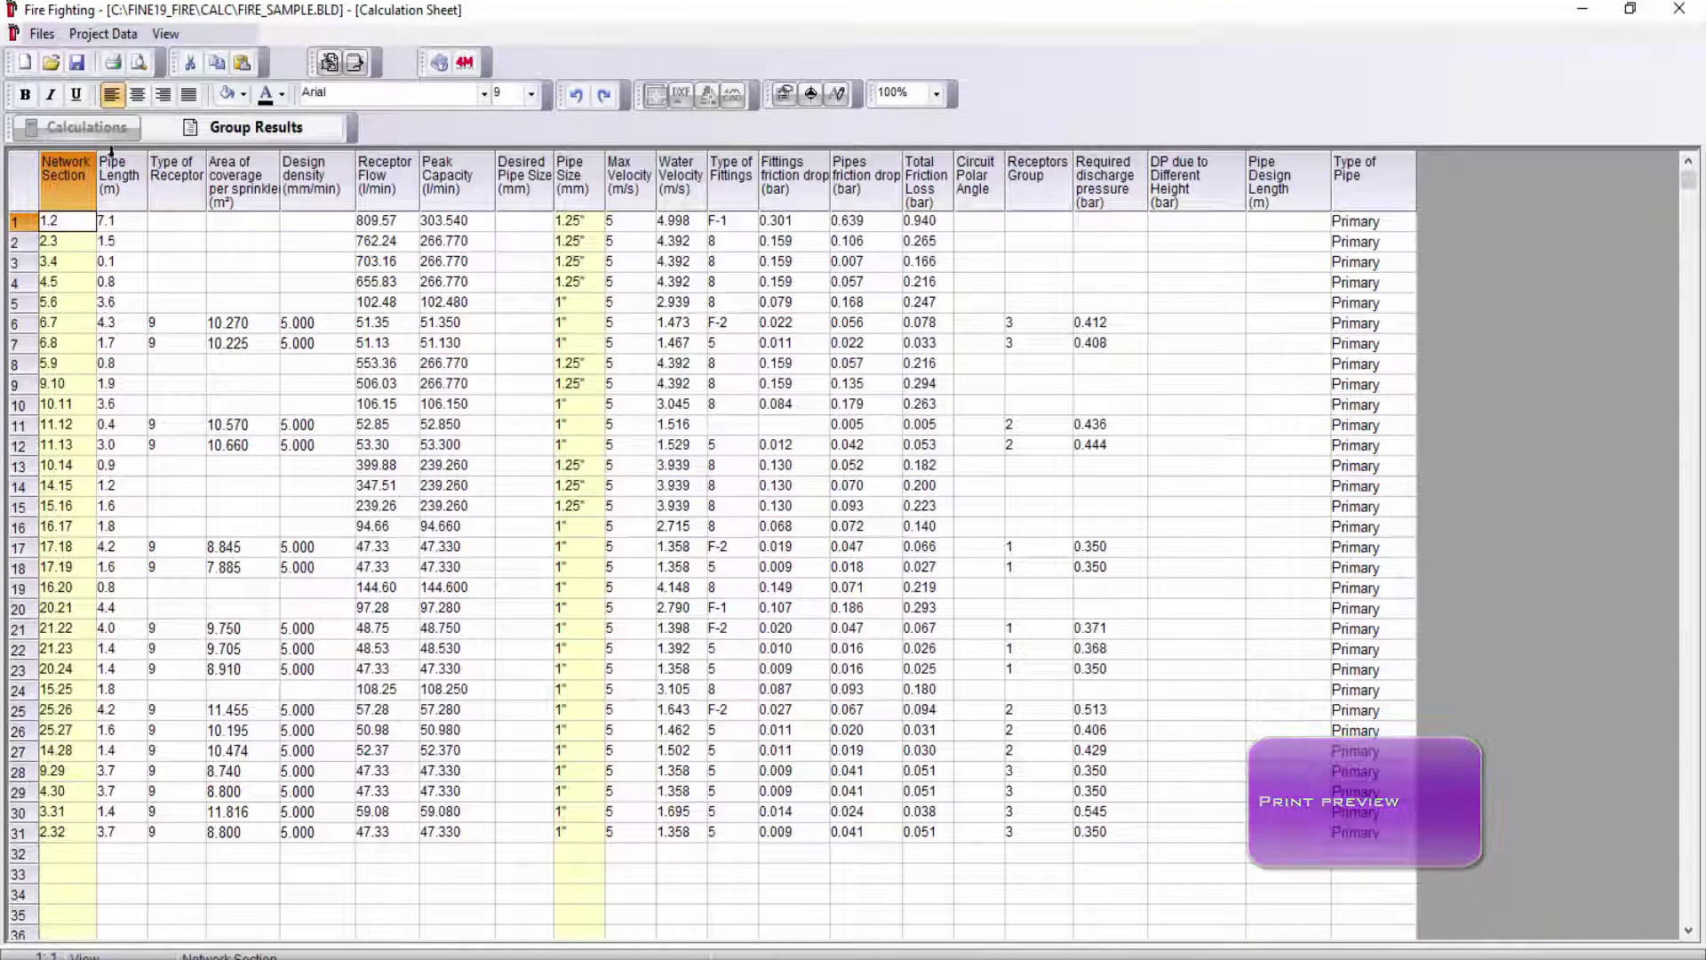
- Exit Fire Fighting calculations, saving the project changes
left_click(41, 35)
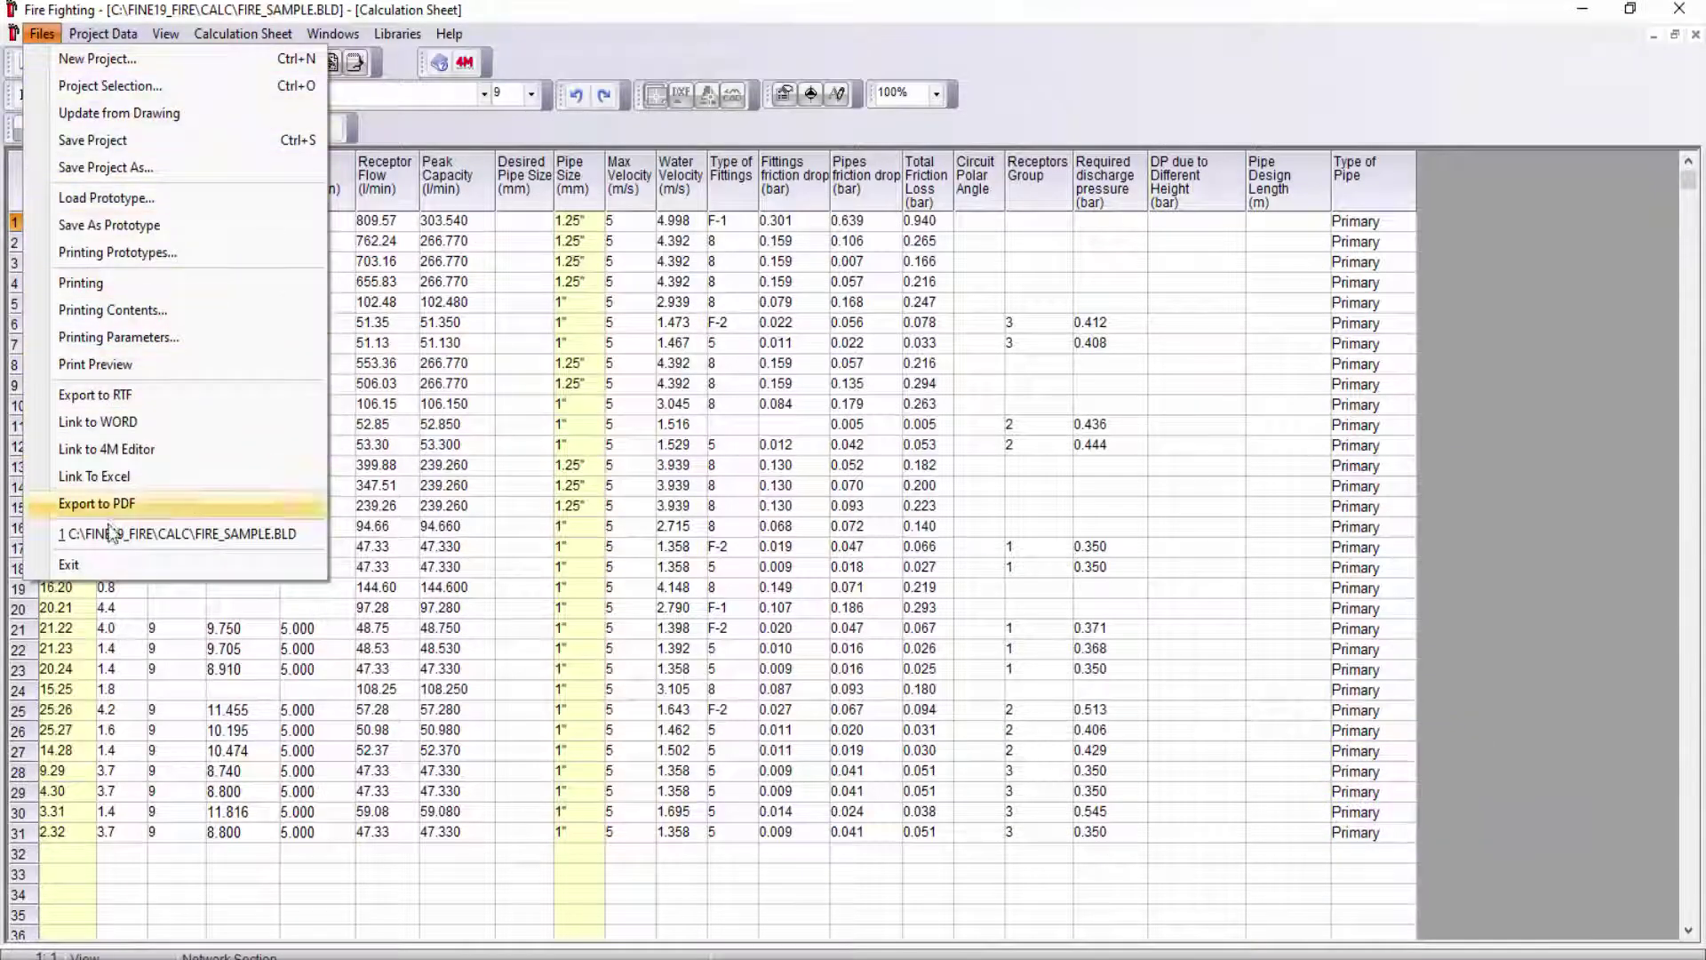
left_click(110, 564)
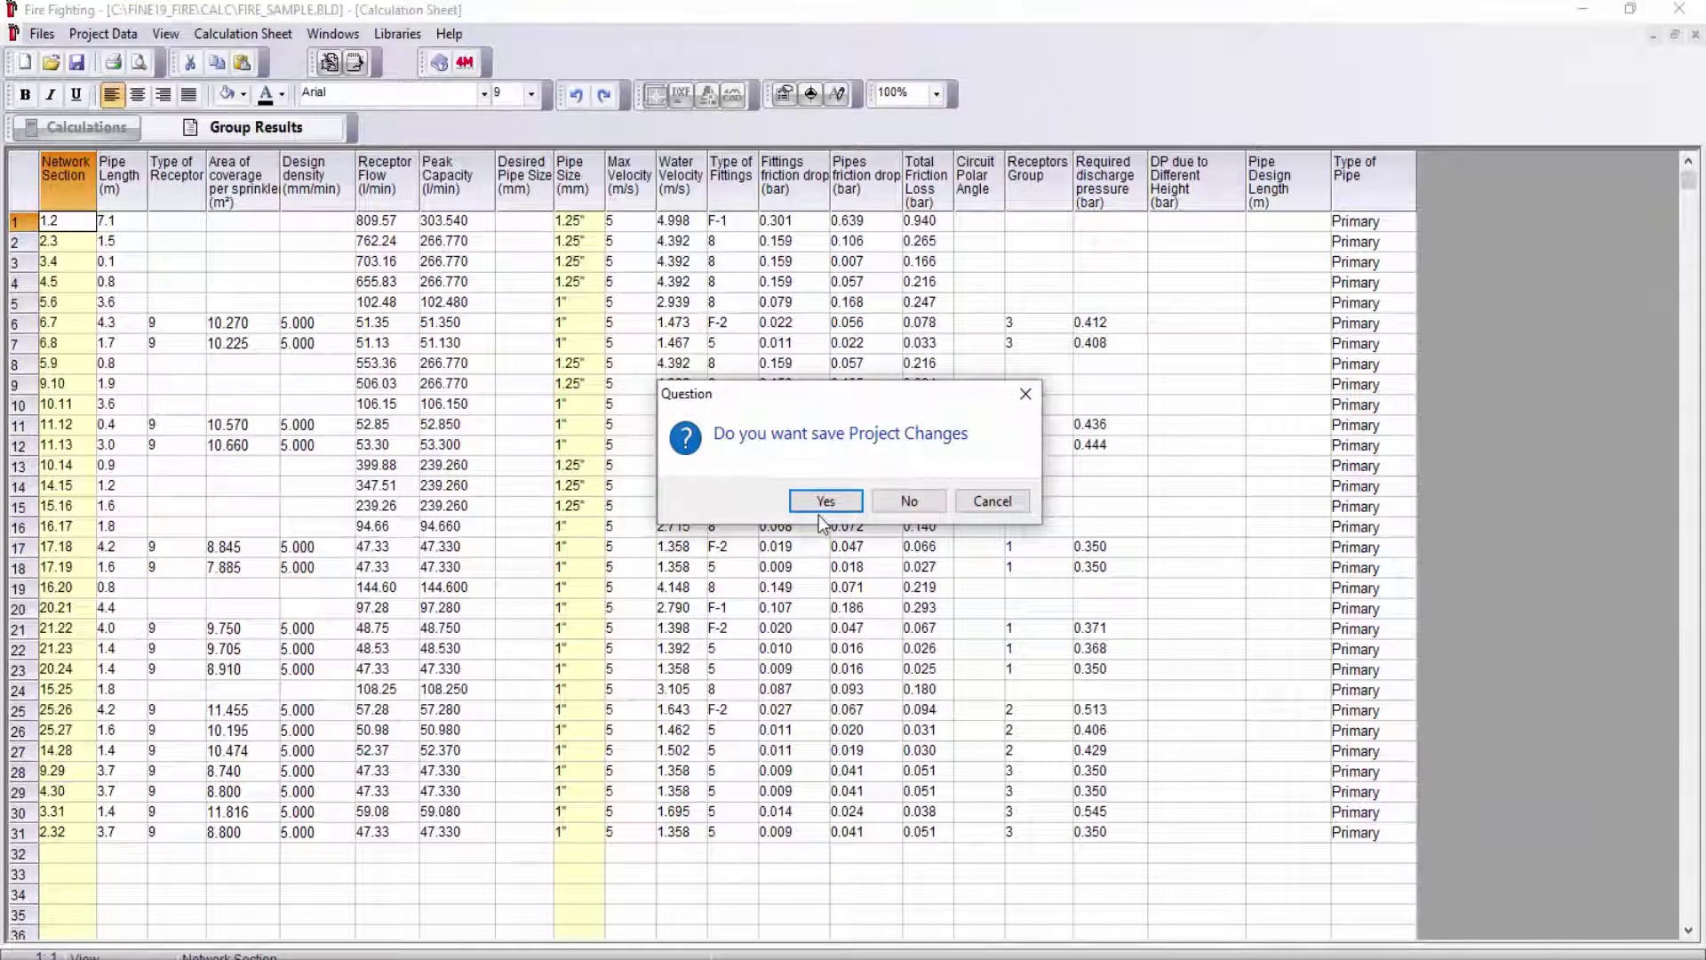
left_click(820, 505)
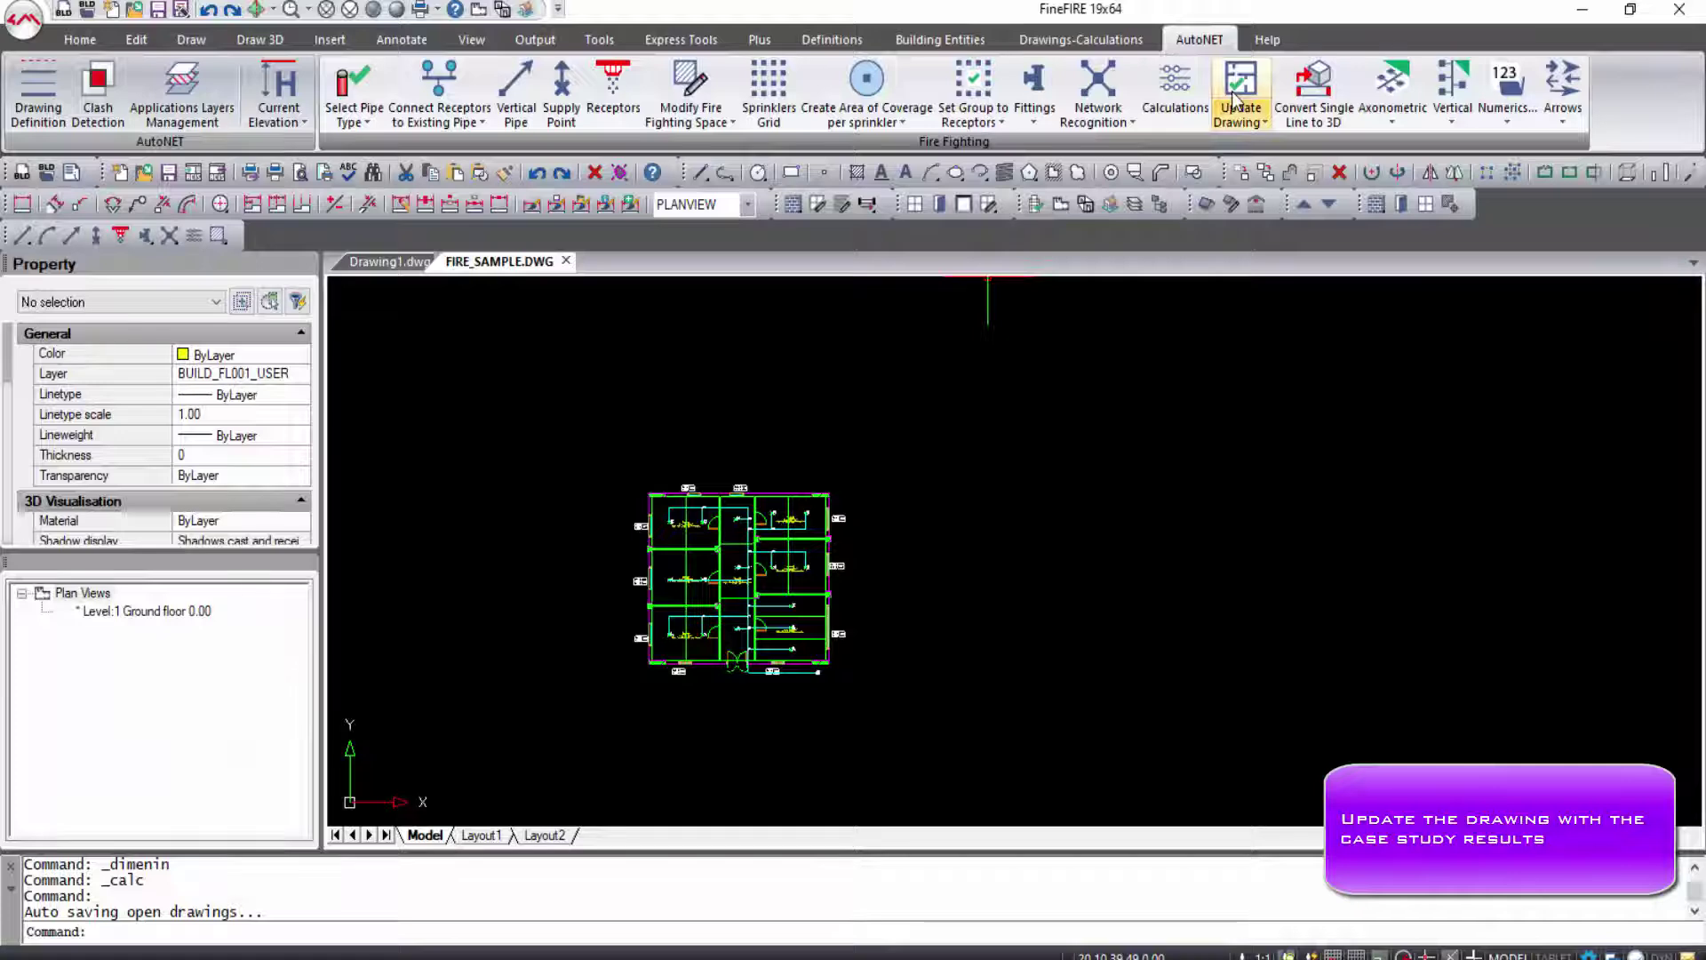
- Auto-place result labels for all network segments and sprinklers on the plan
left_click(1232, 92)
left_click(576, 500)
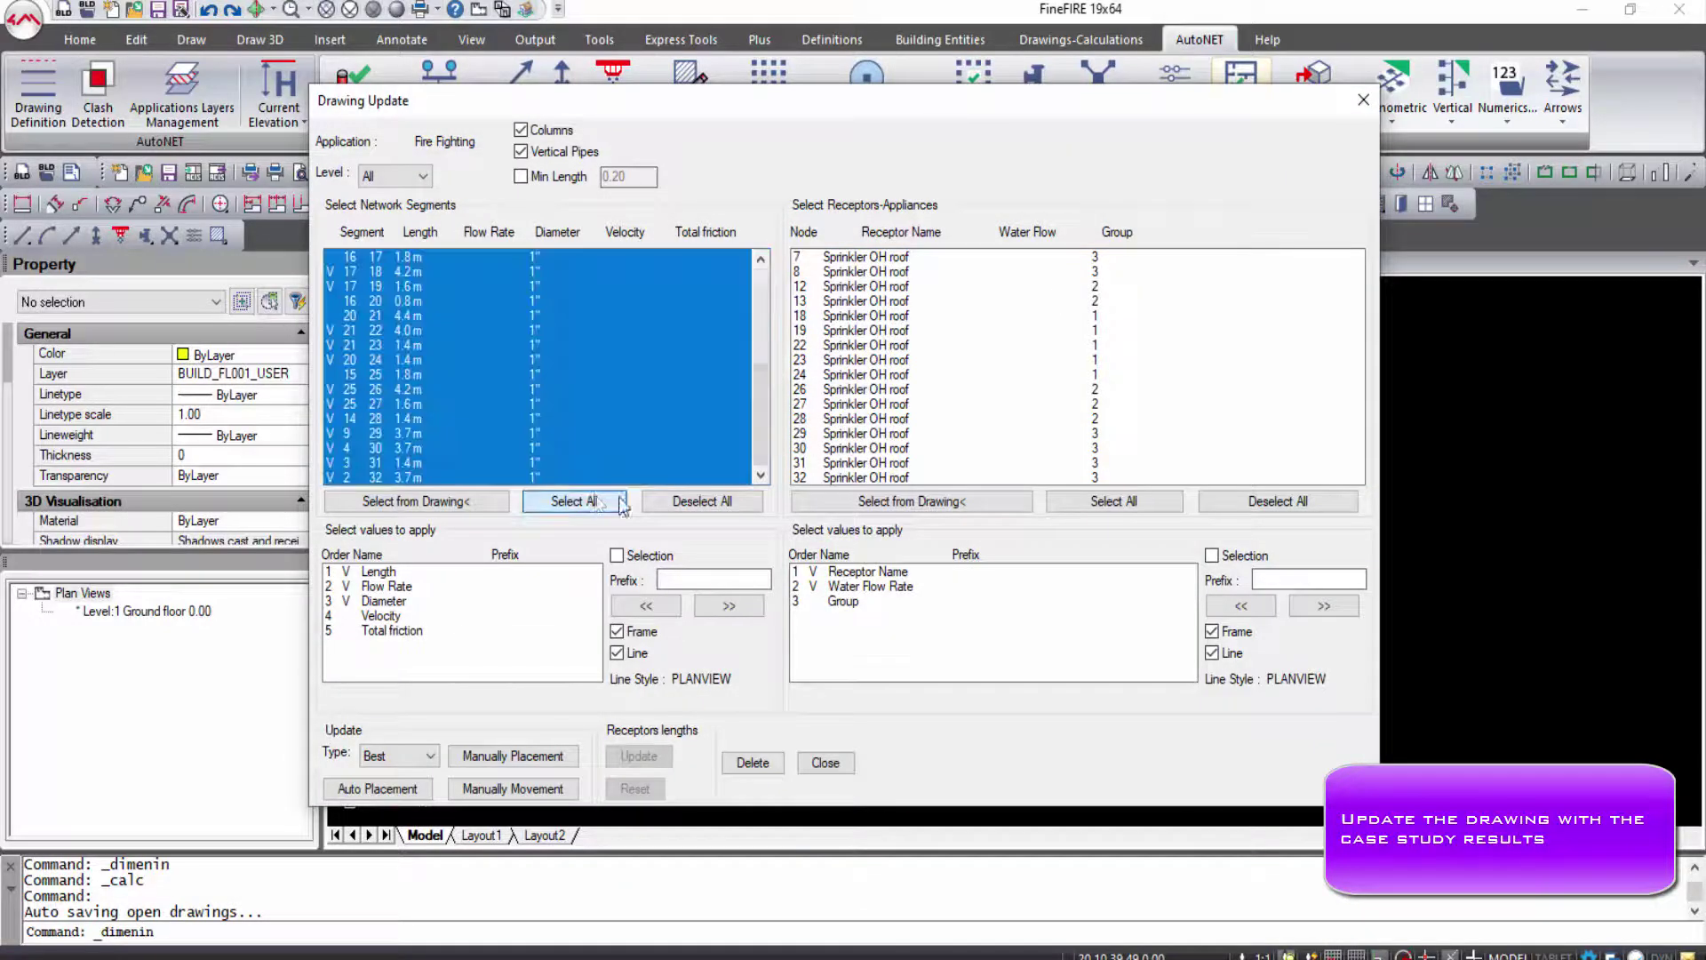
left_click(1115, 502)
left_click(414, 790)
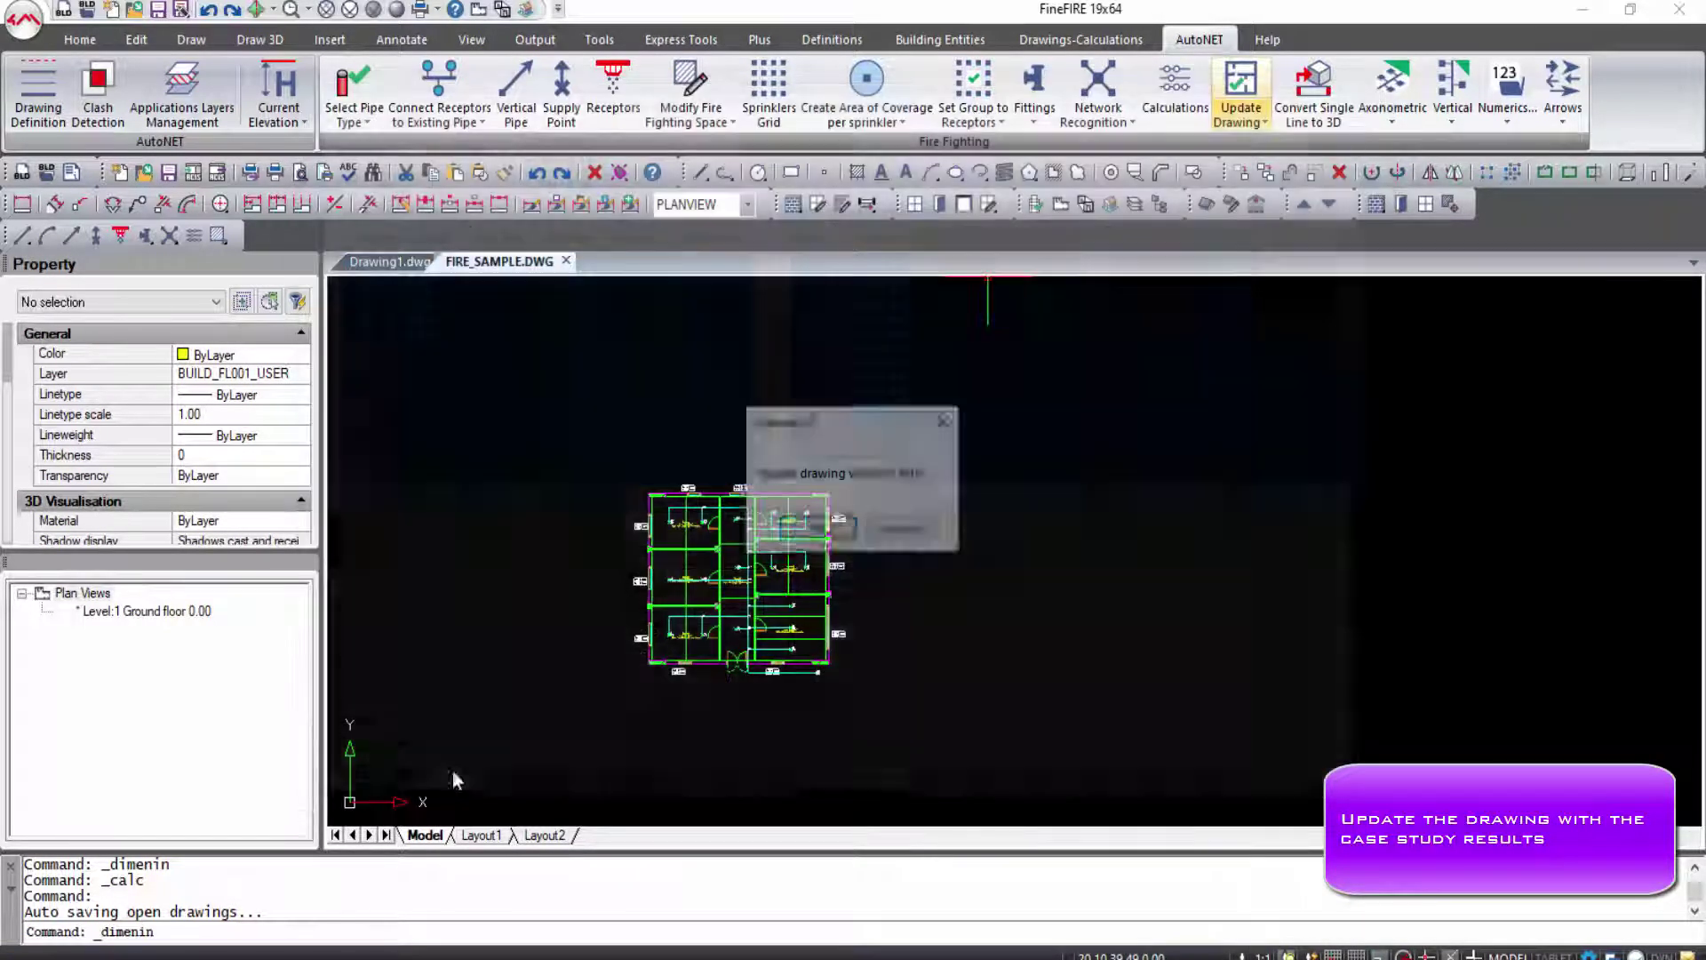
left_click(818, 530)
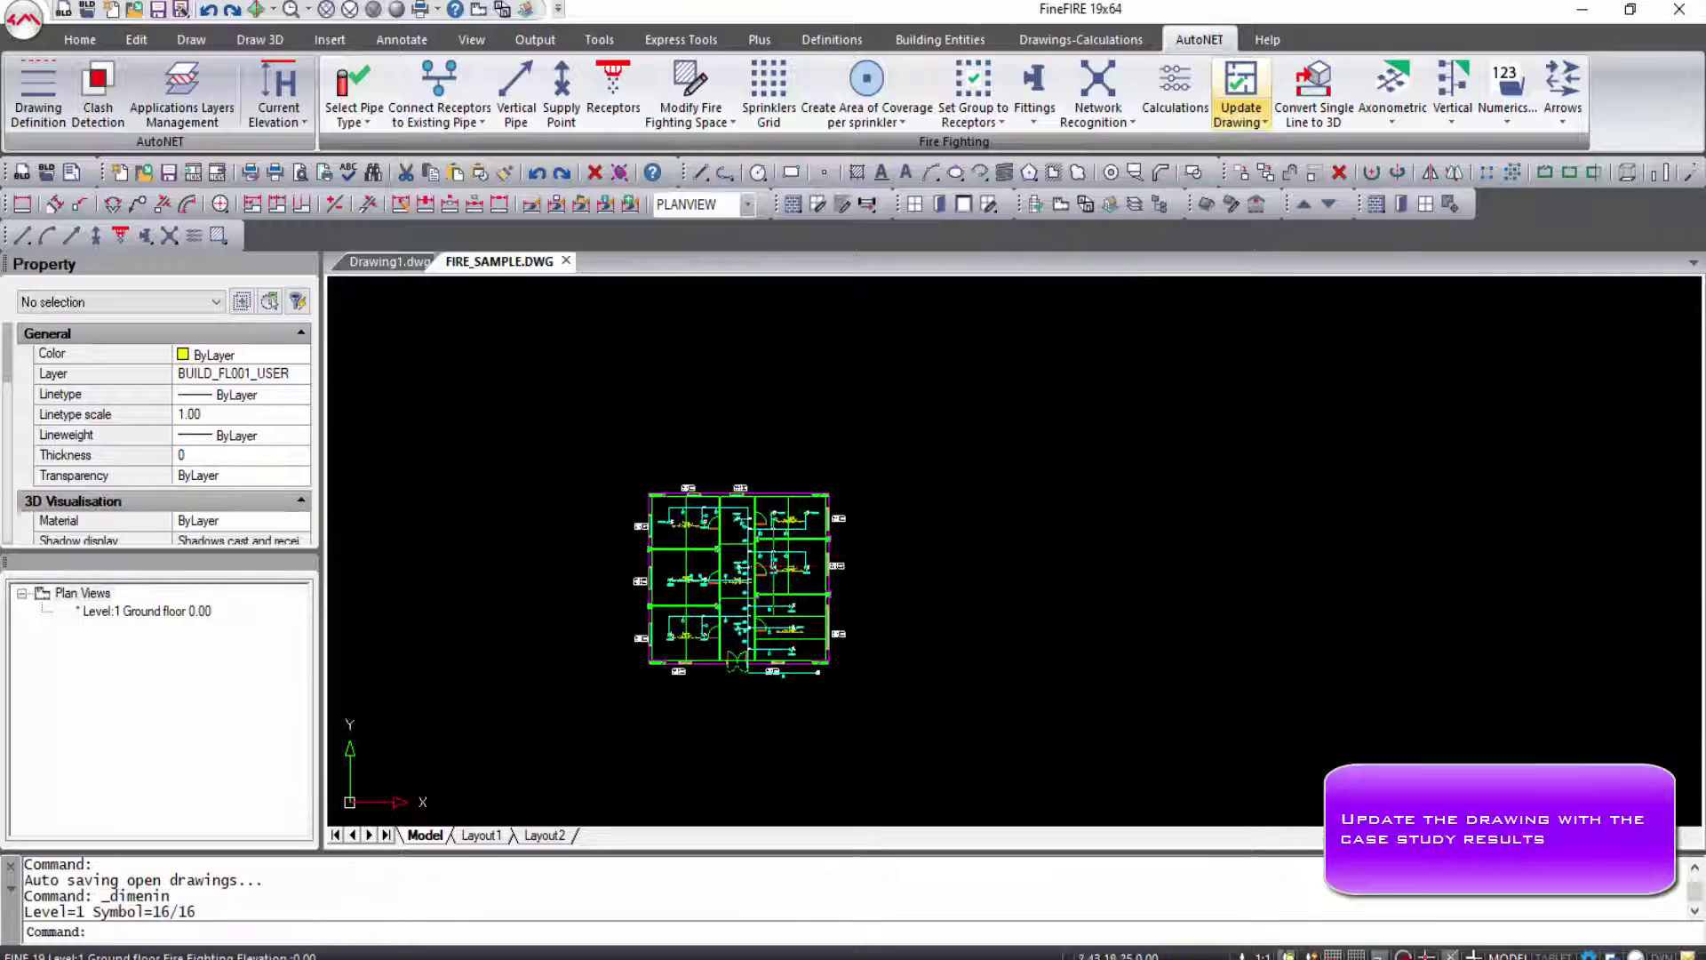
- Convert the single-line sprinkler network into a 3D isometric model
scroll(731, 484, "up", 10)
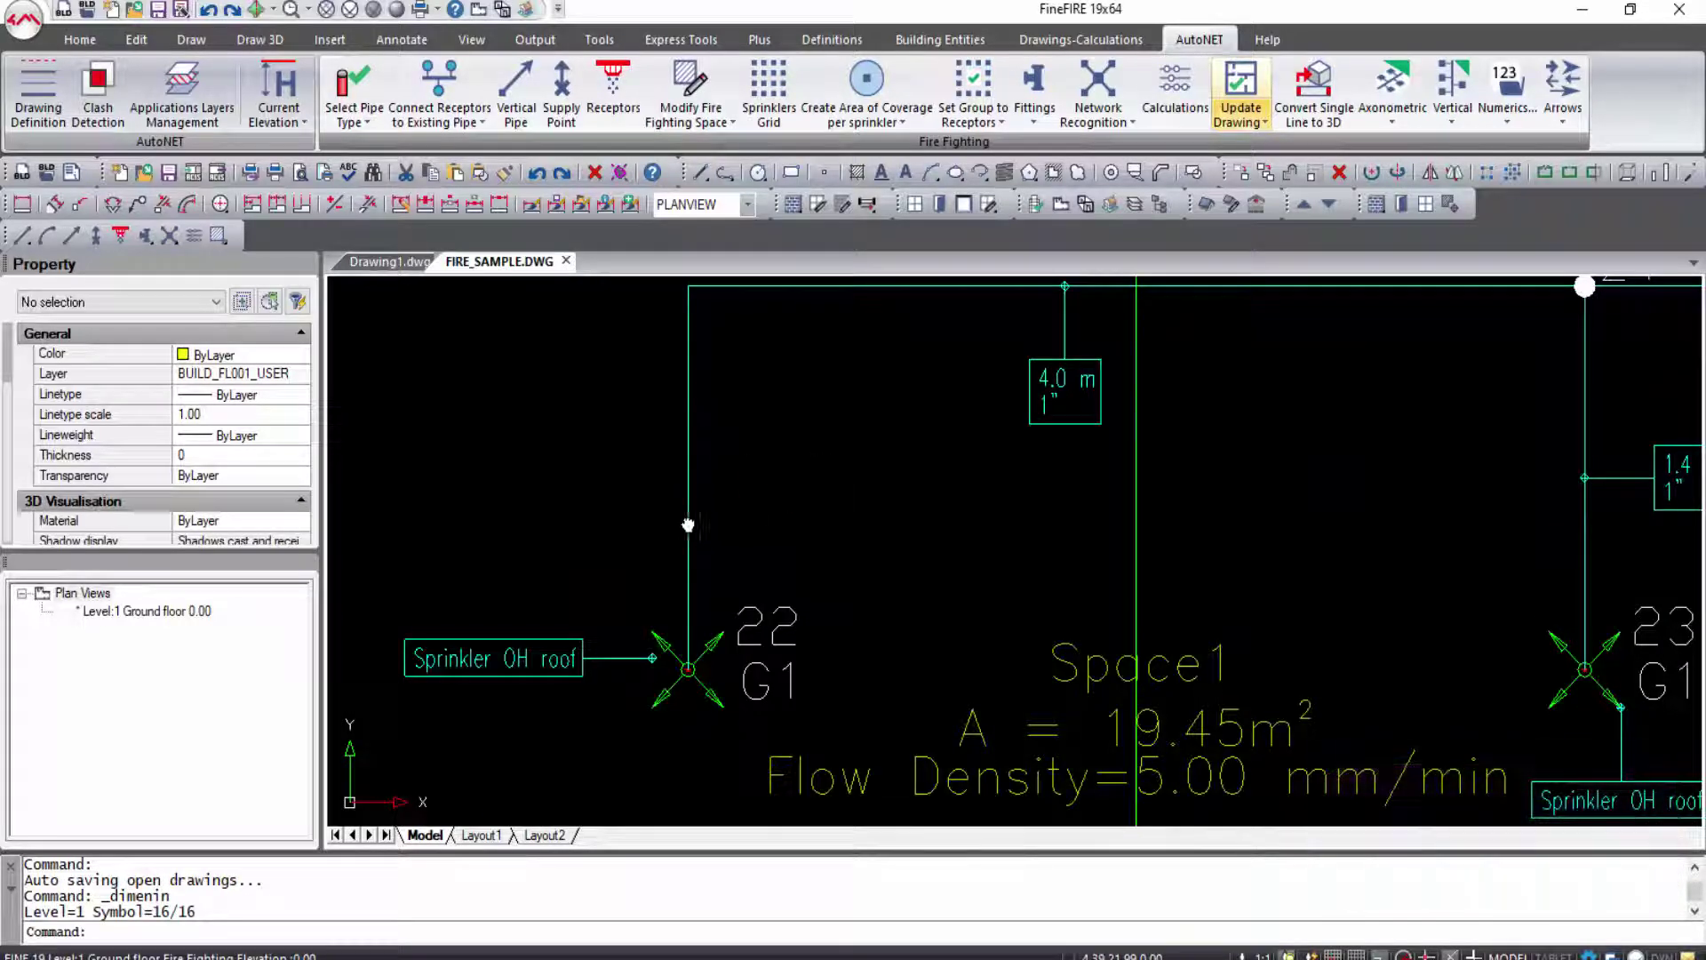
scroll(1028, 495, "down", 6)
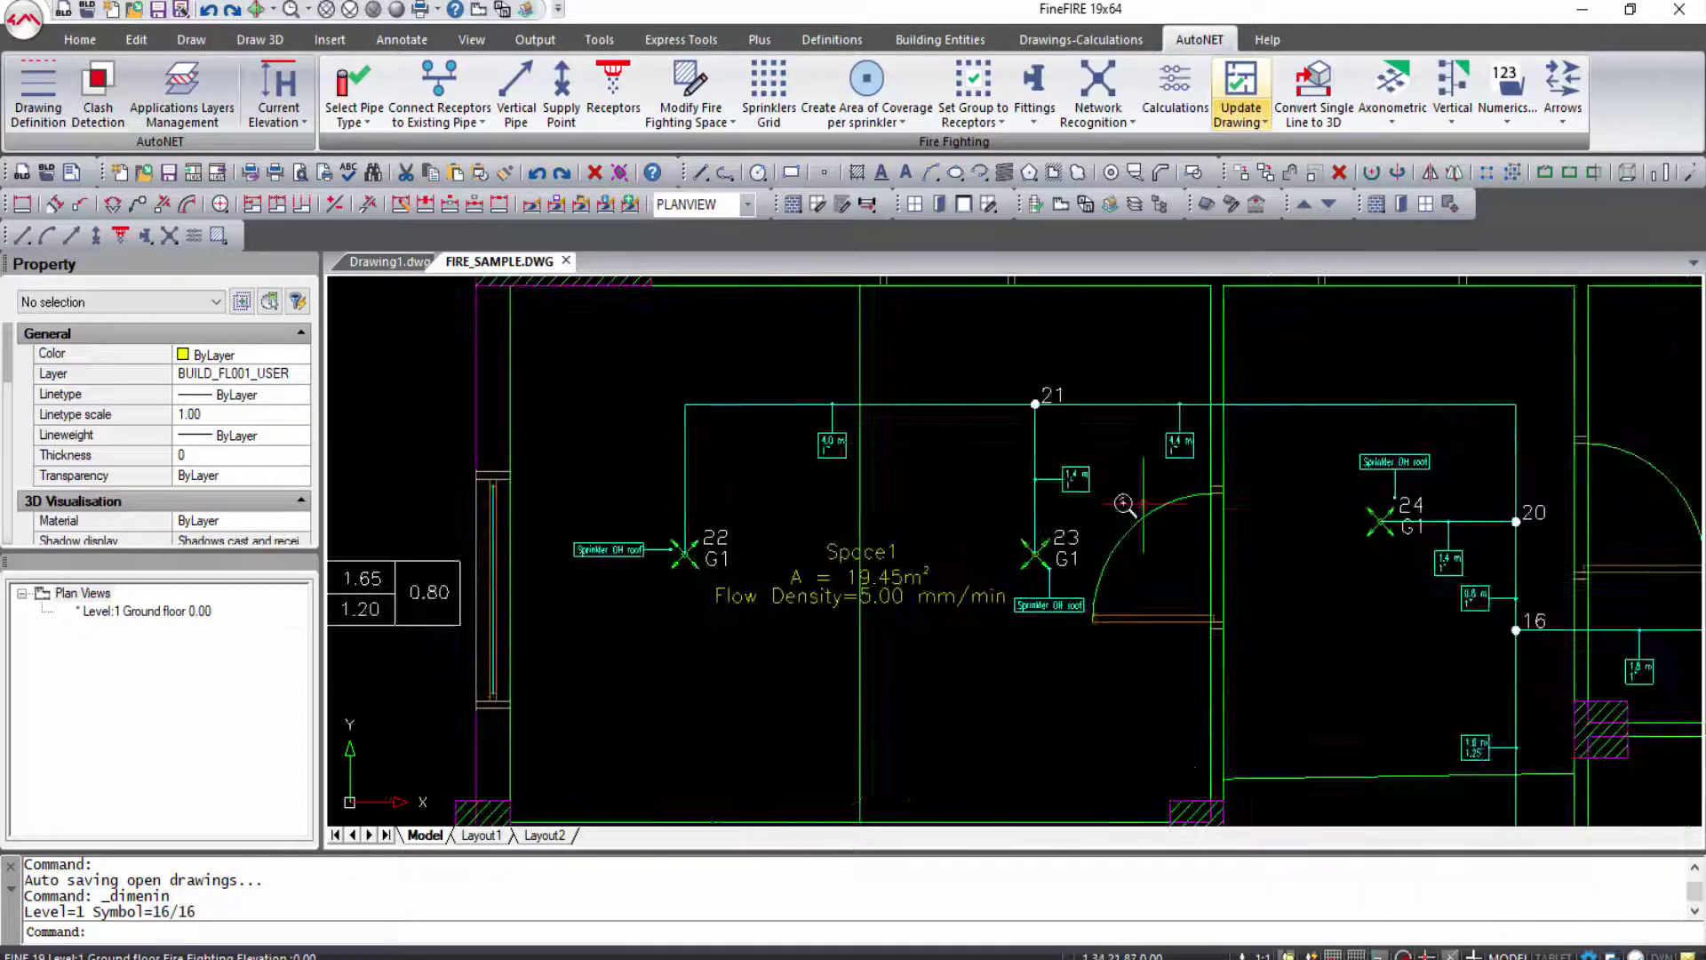
scroll(1124, 504, "down", 5)
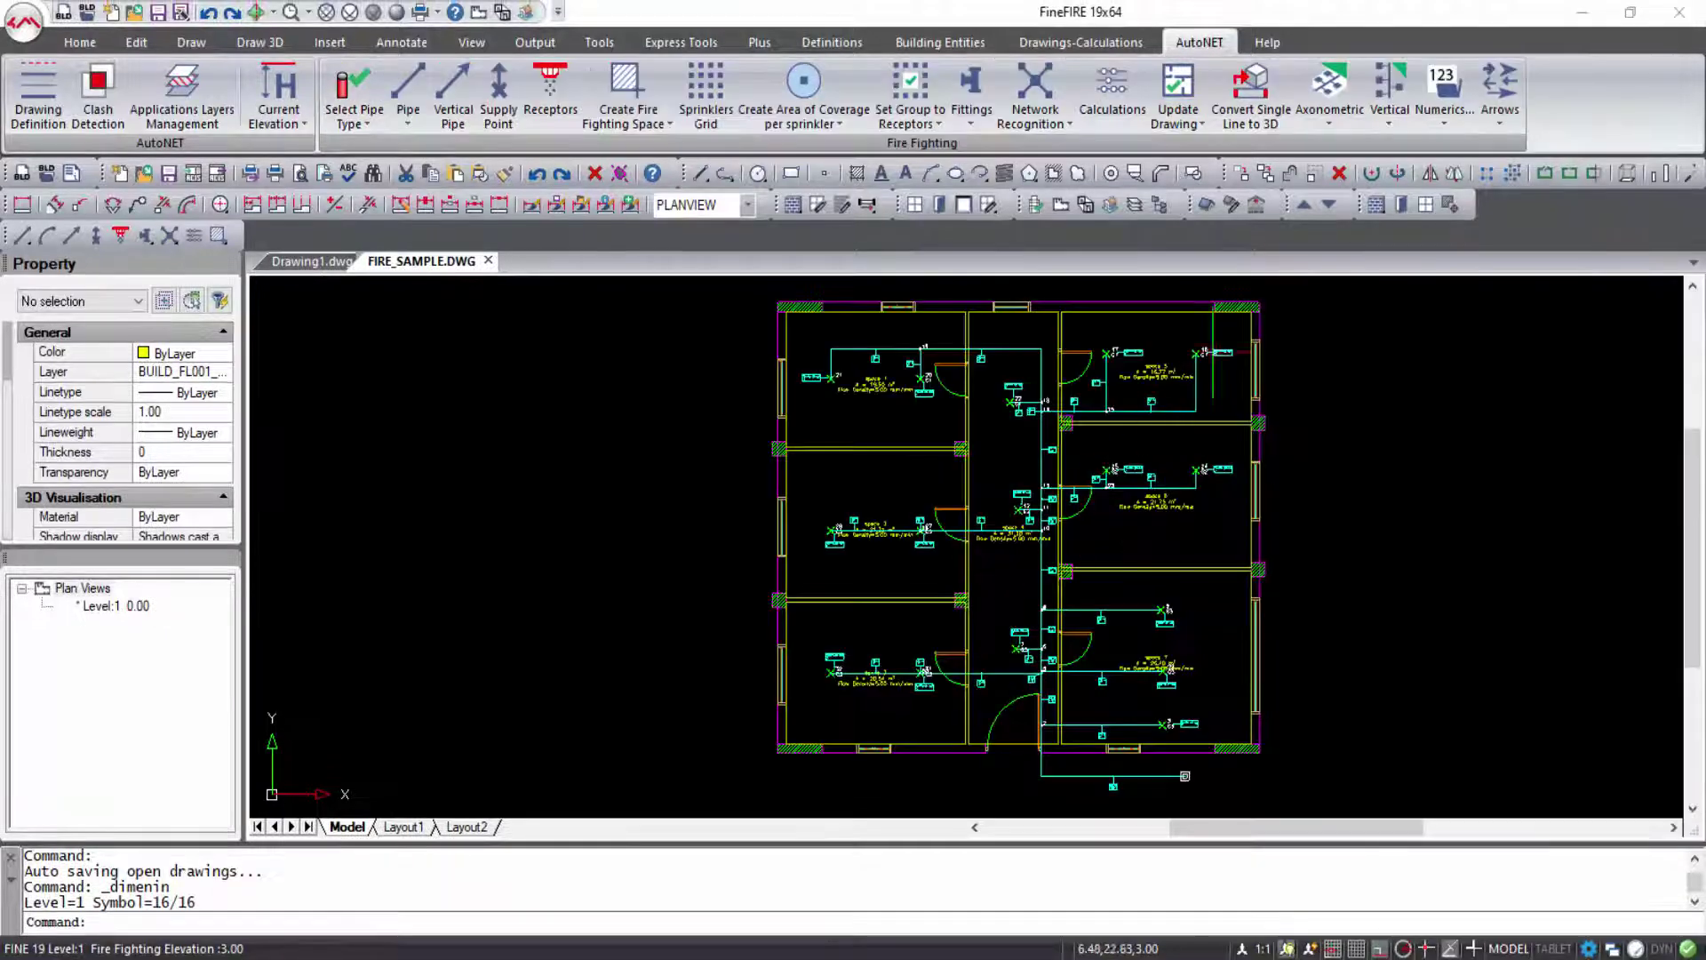
left_click(1253, 98)
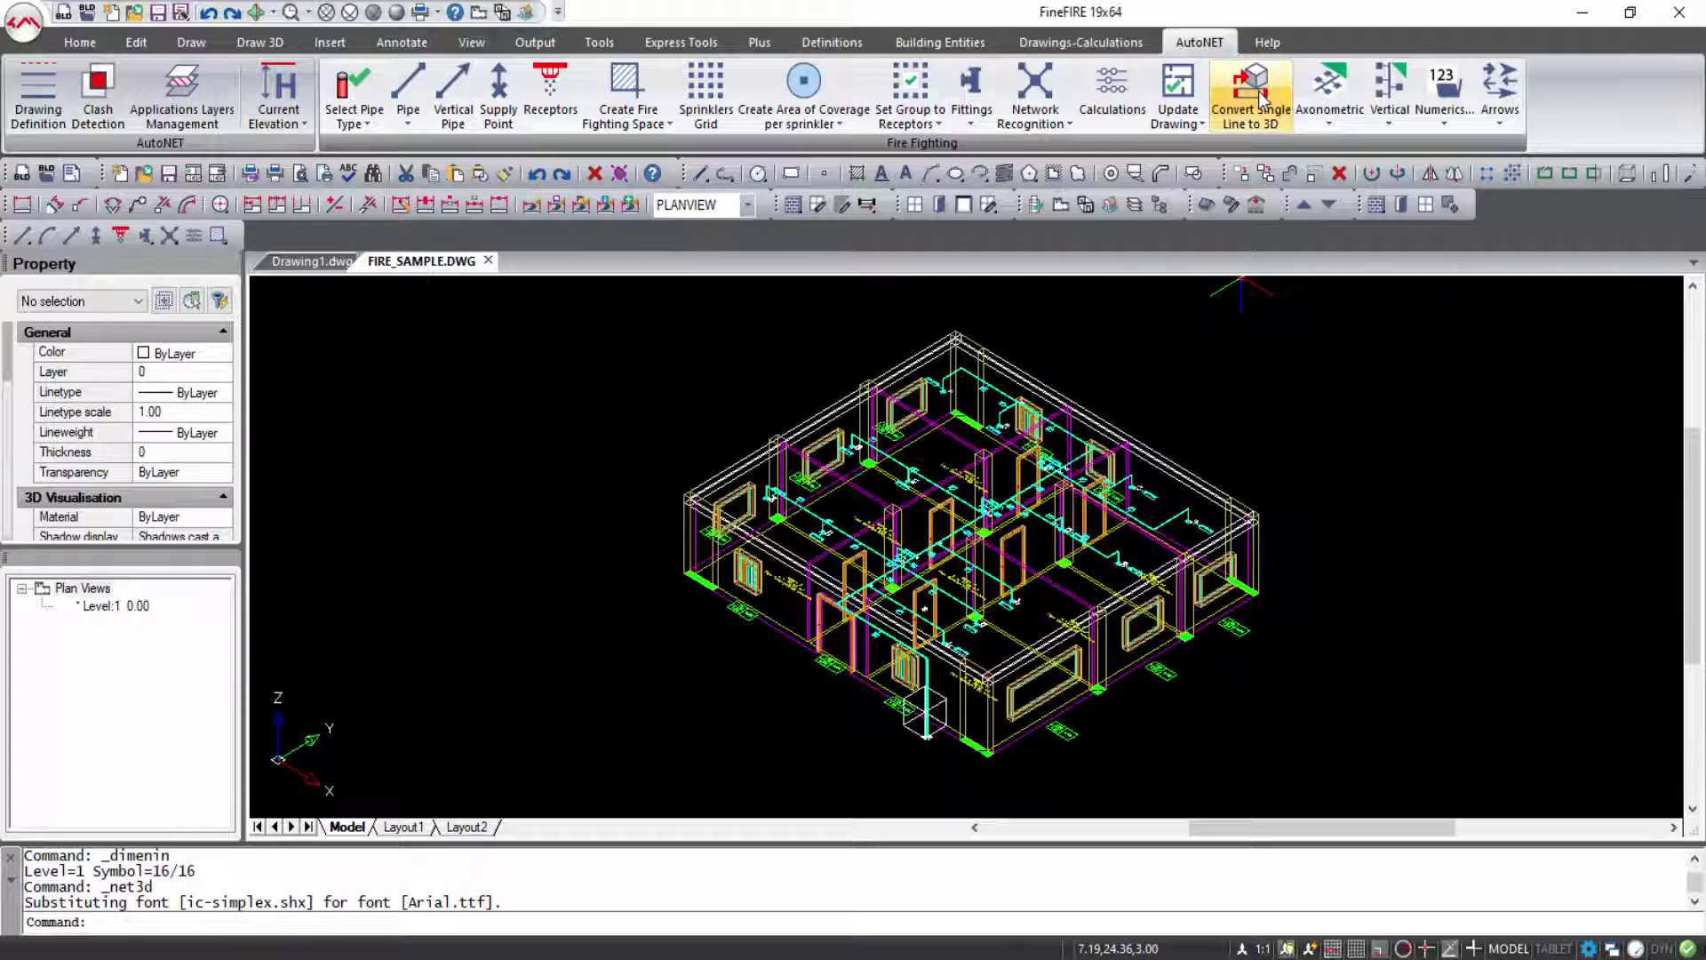
- Run a clash check of the Fire Fighting 3D network
left_click(100, 97)
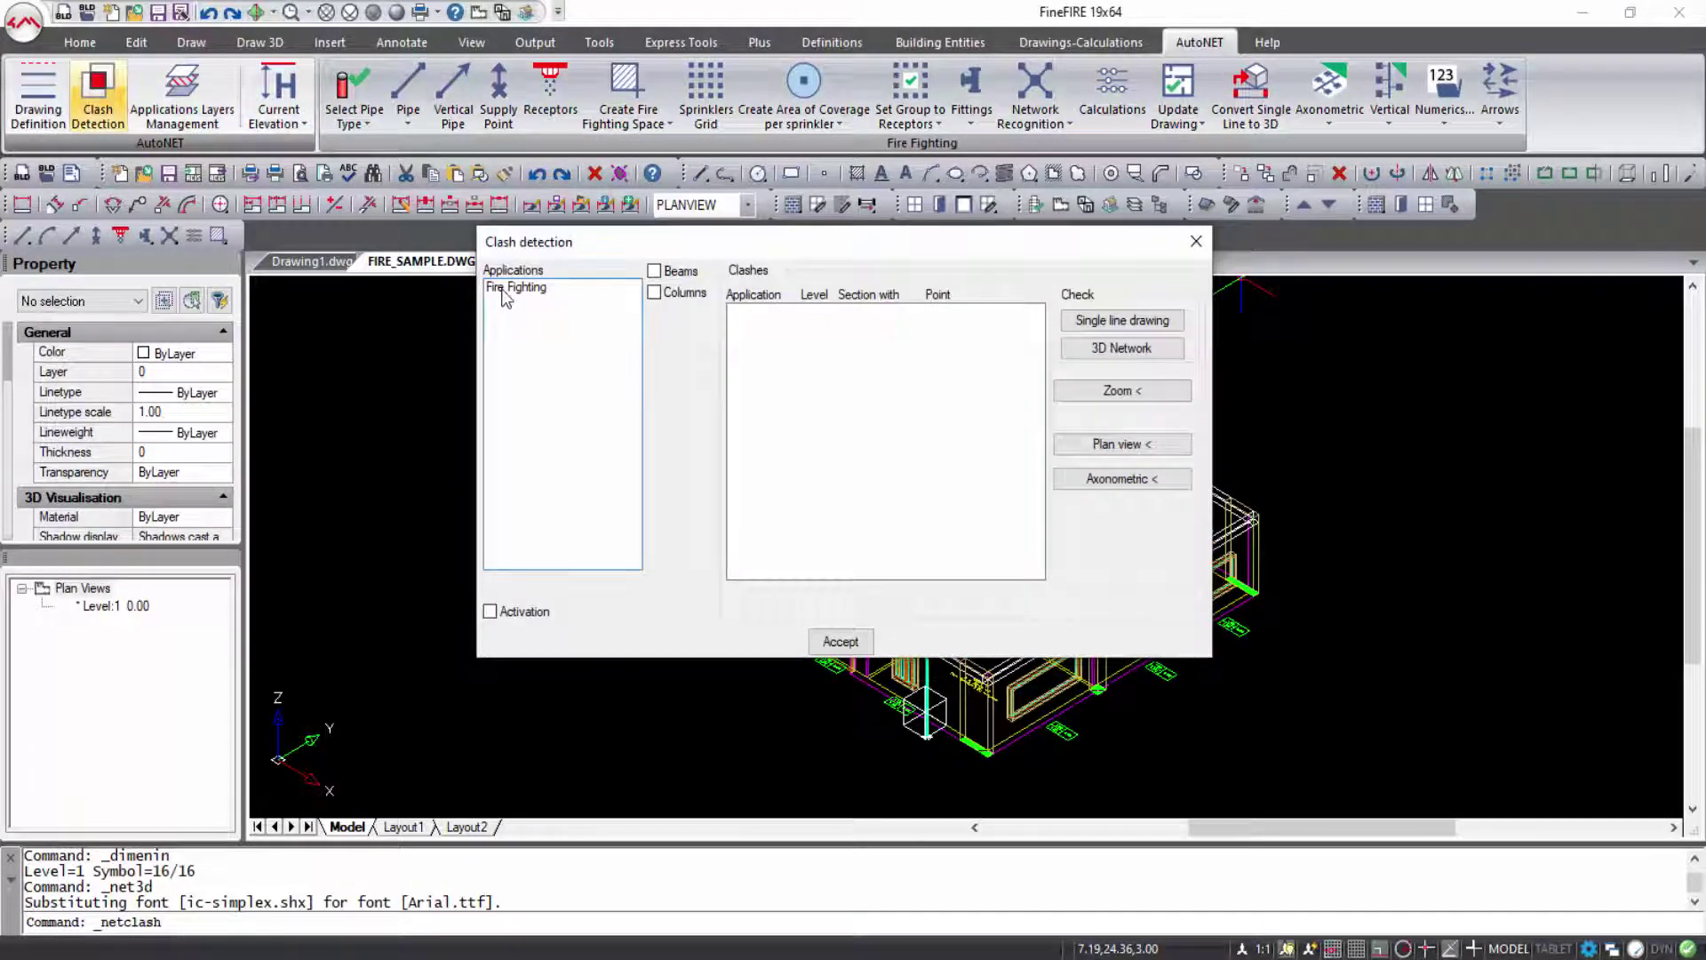
left_click(505, 290)
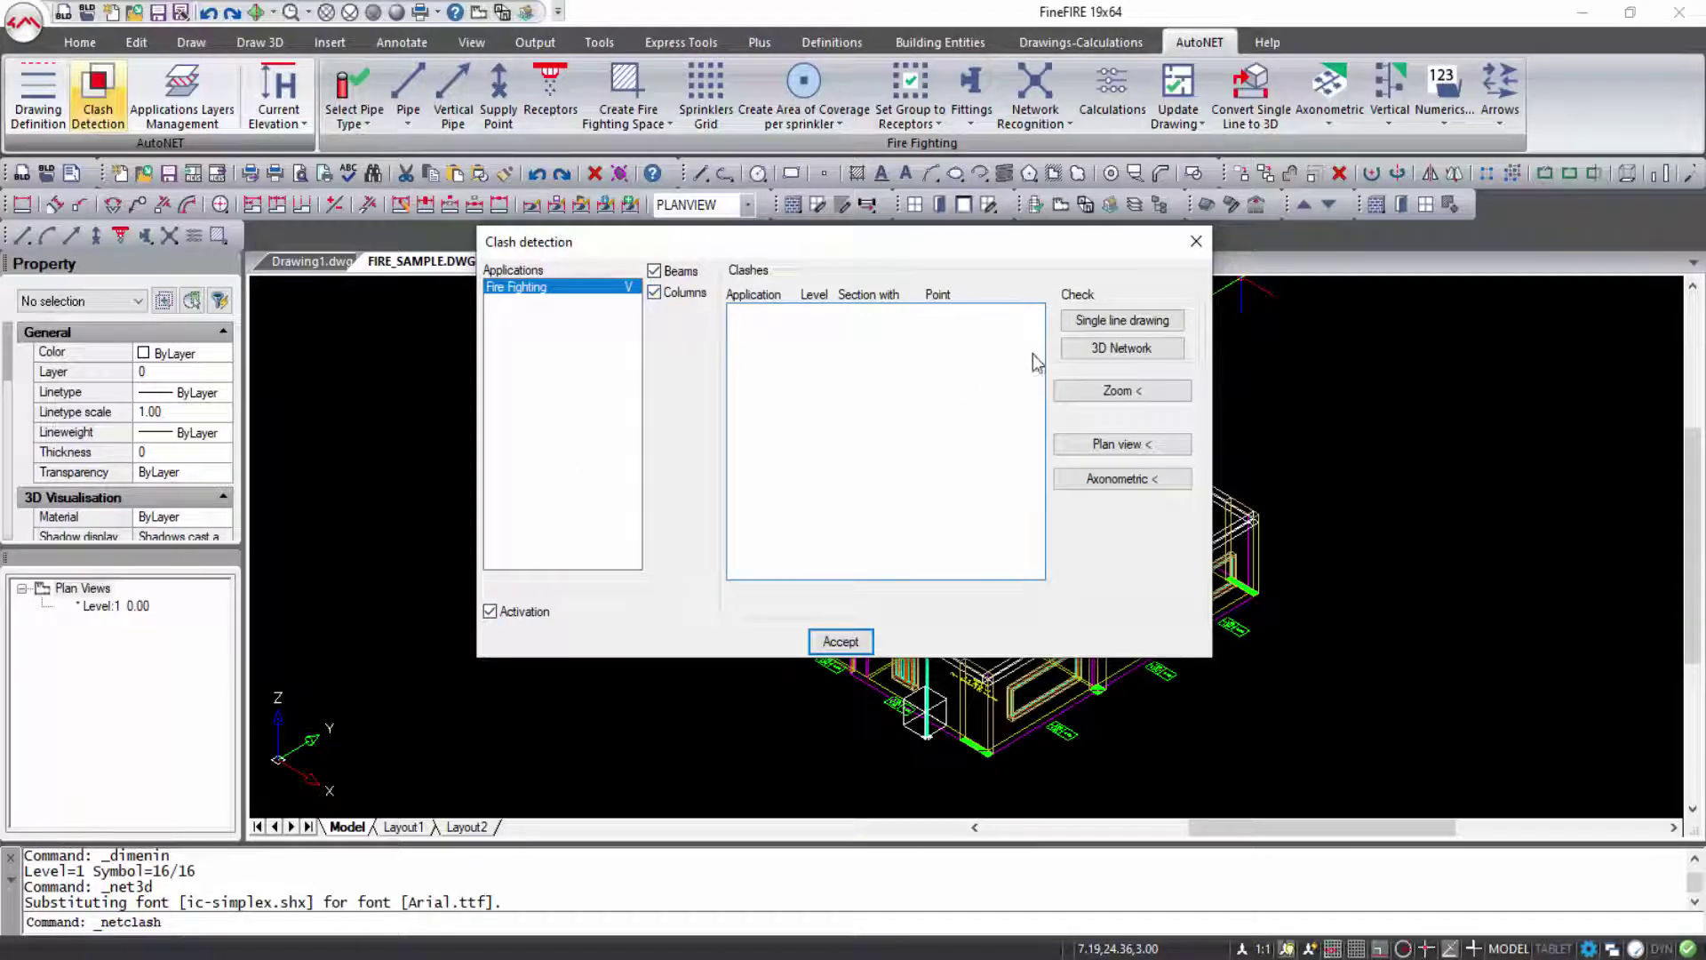
left_click(1086, 351)
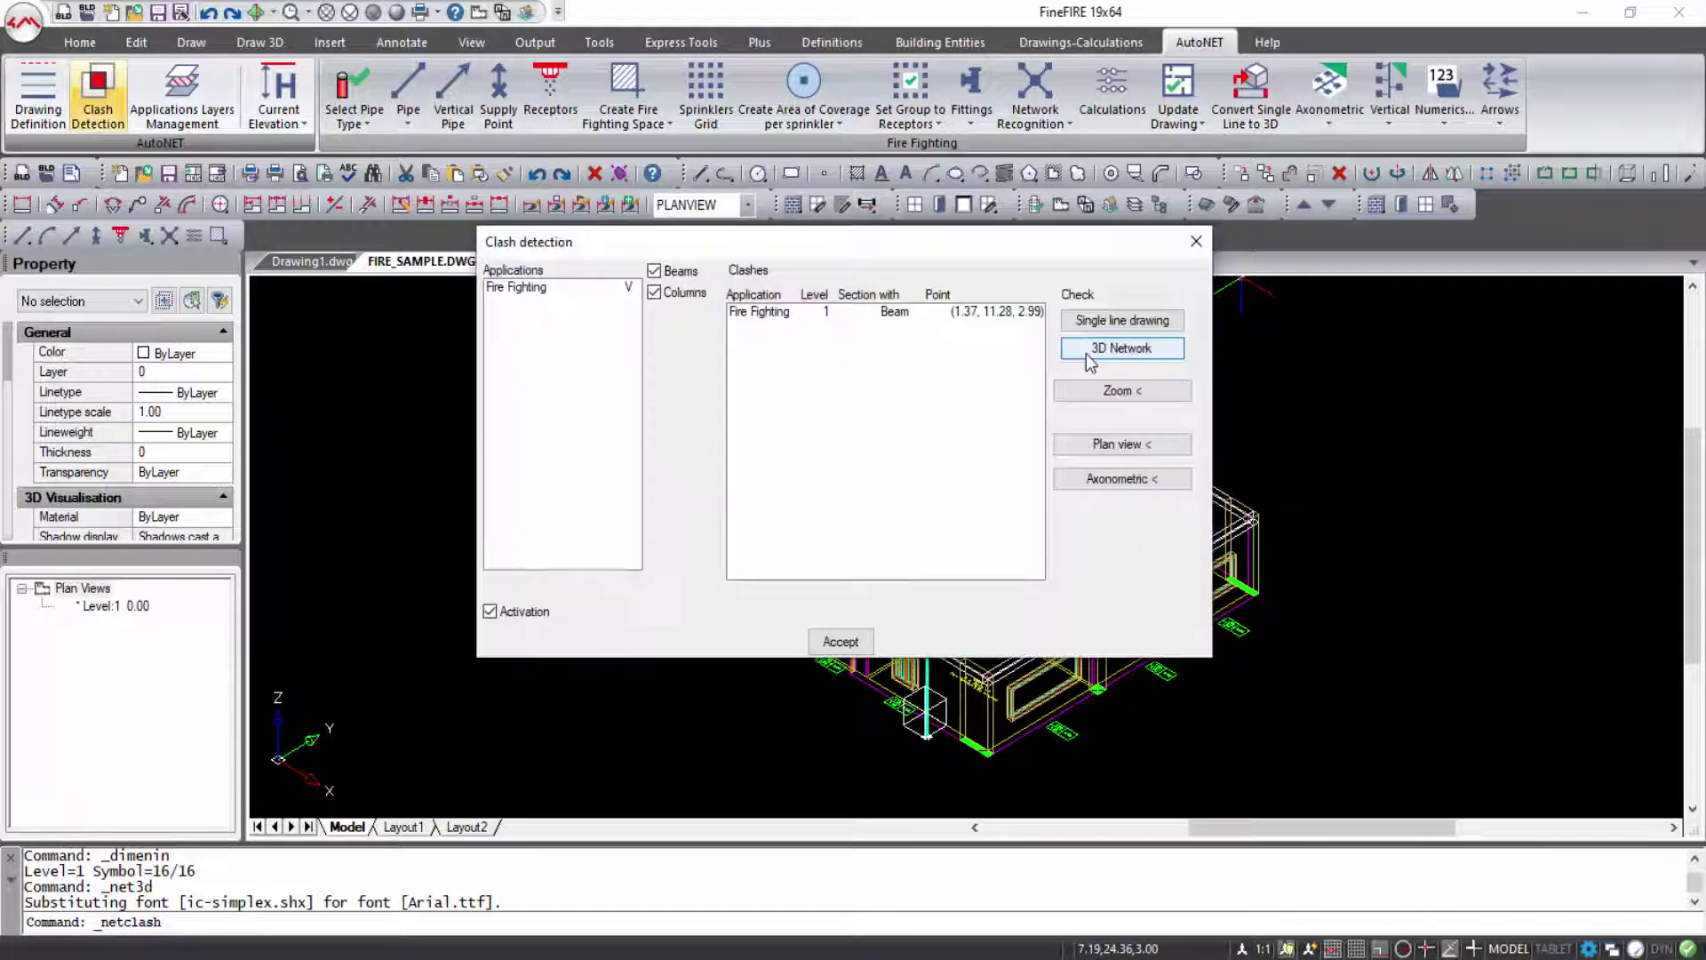
- Inspect the level-1 pipe–beam clash, then switch the model to the Realistic visual style
left_click(967, 318)
key("Return")
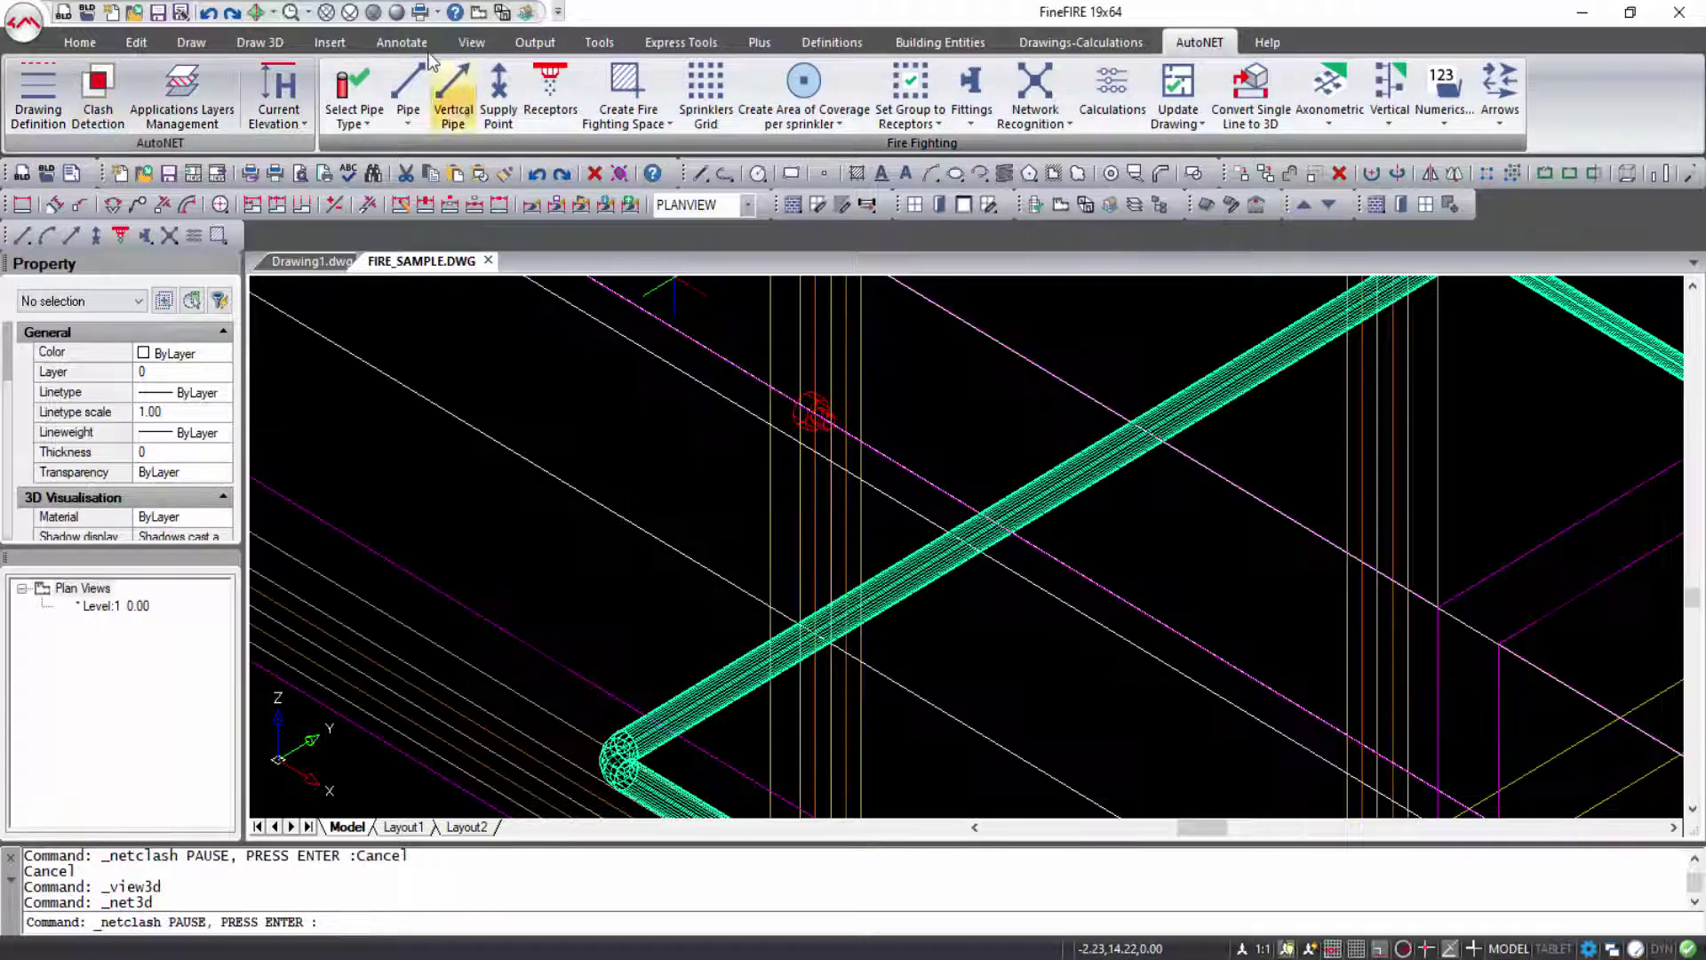
key("Escape")
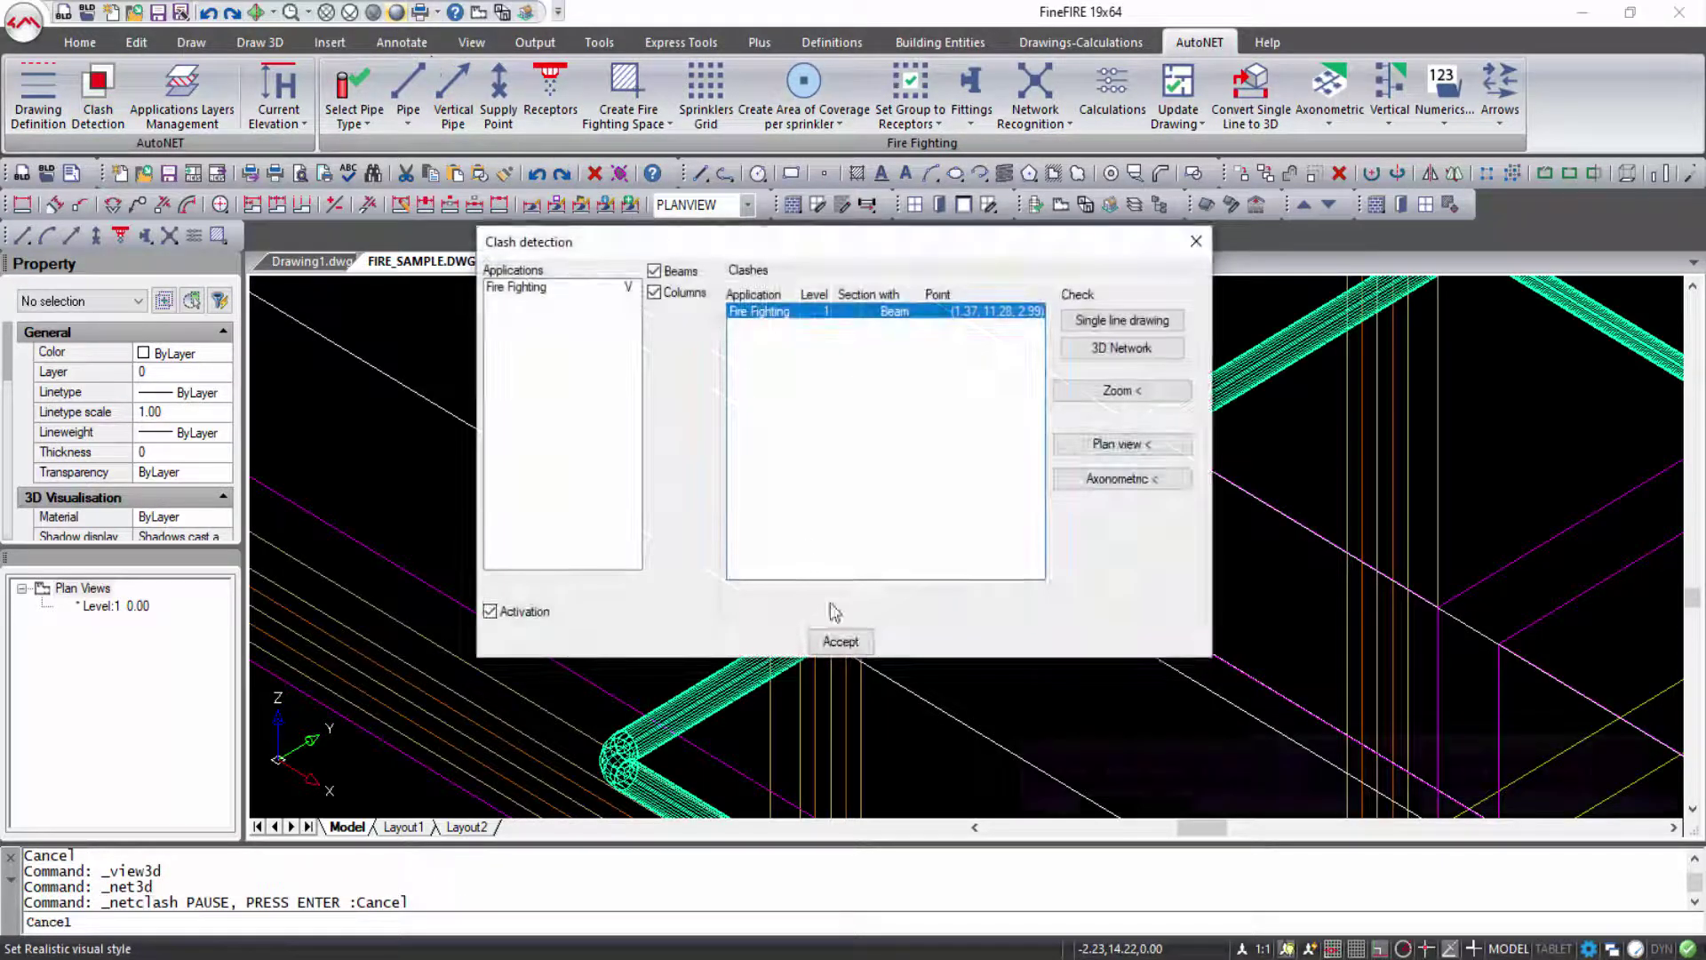
left_click(841, 642)
- Zoom out to the whole building, then zoom in on a sprinkler at a pipe end
scroll(863, 537, "down", 3)
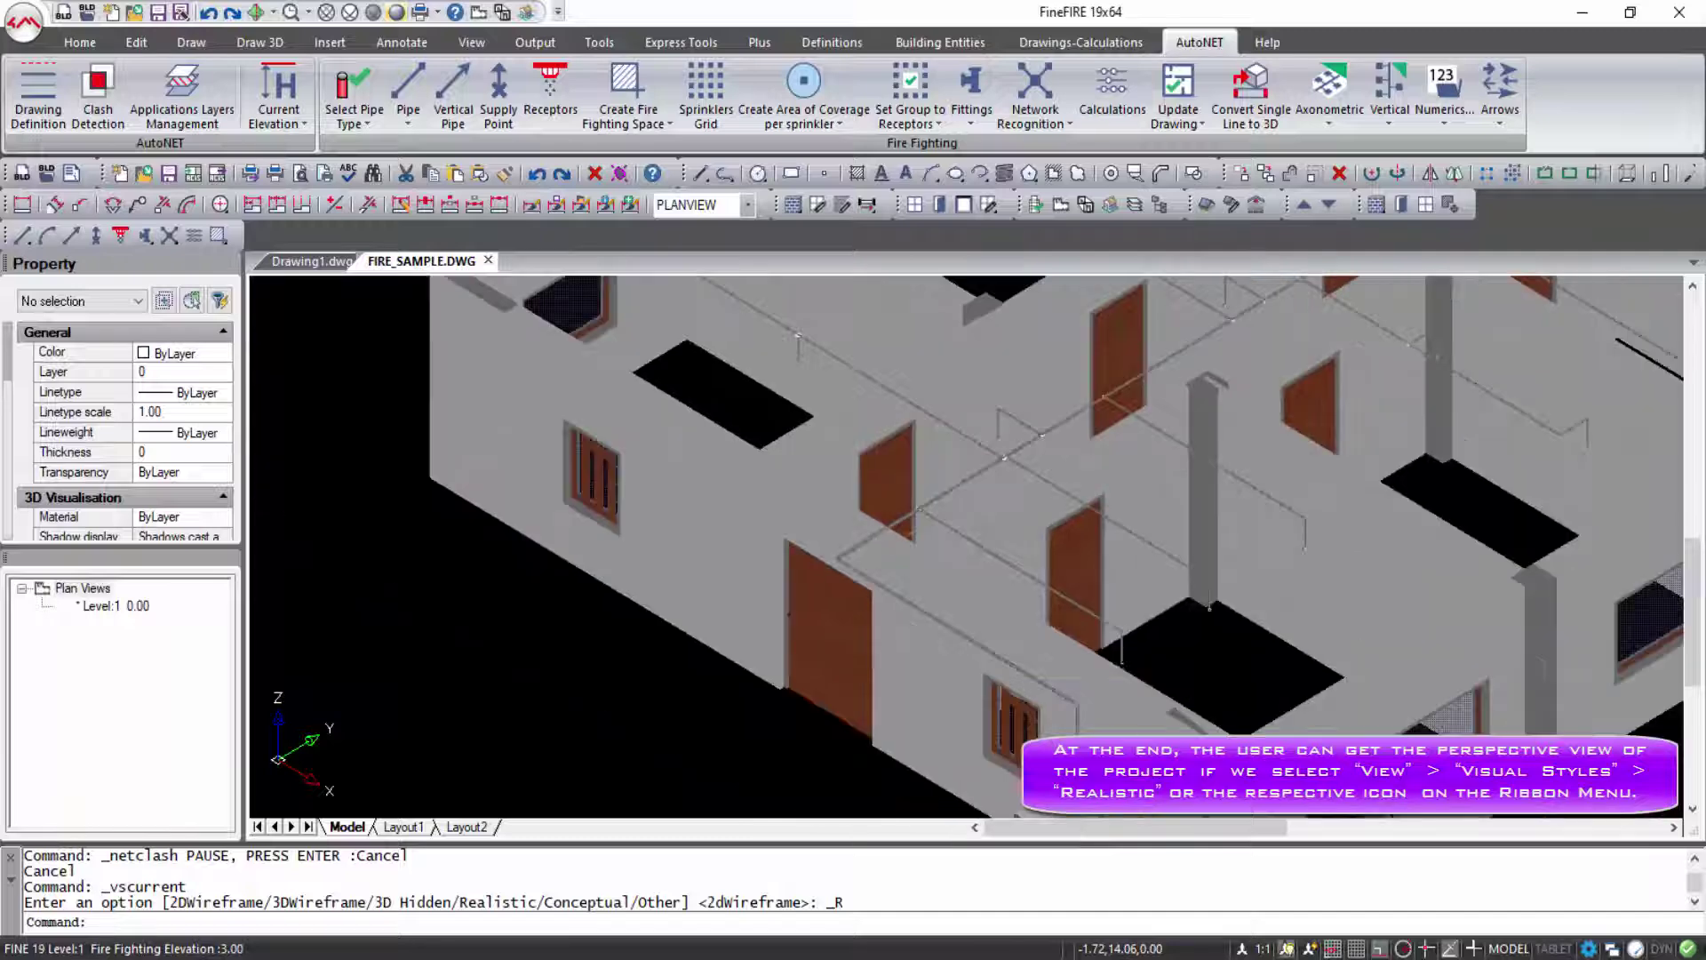
scroll(905, 531, "down", 3)
middle_click_drag(905, 532, 911, 594)
scroll(911, 595, "down", 2)
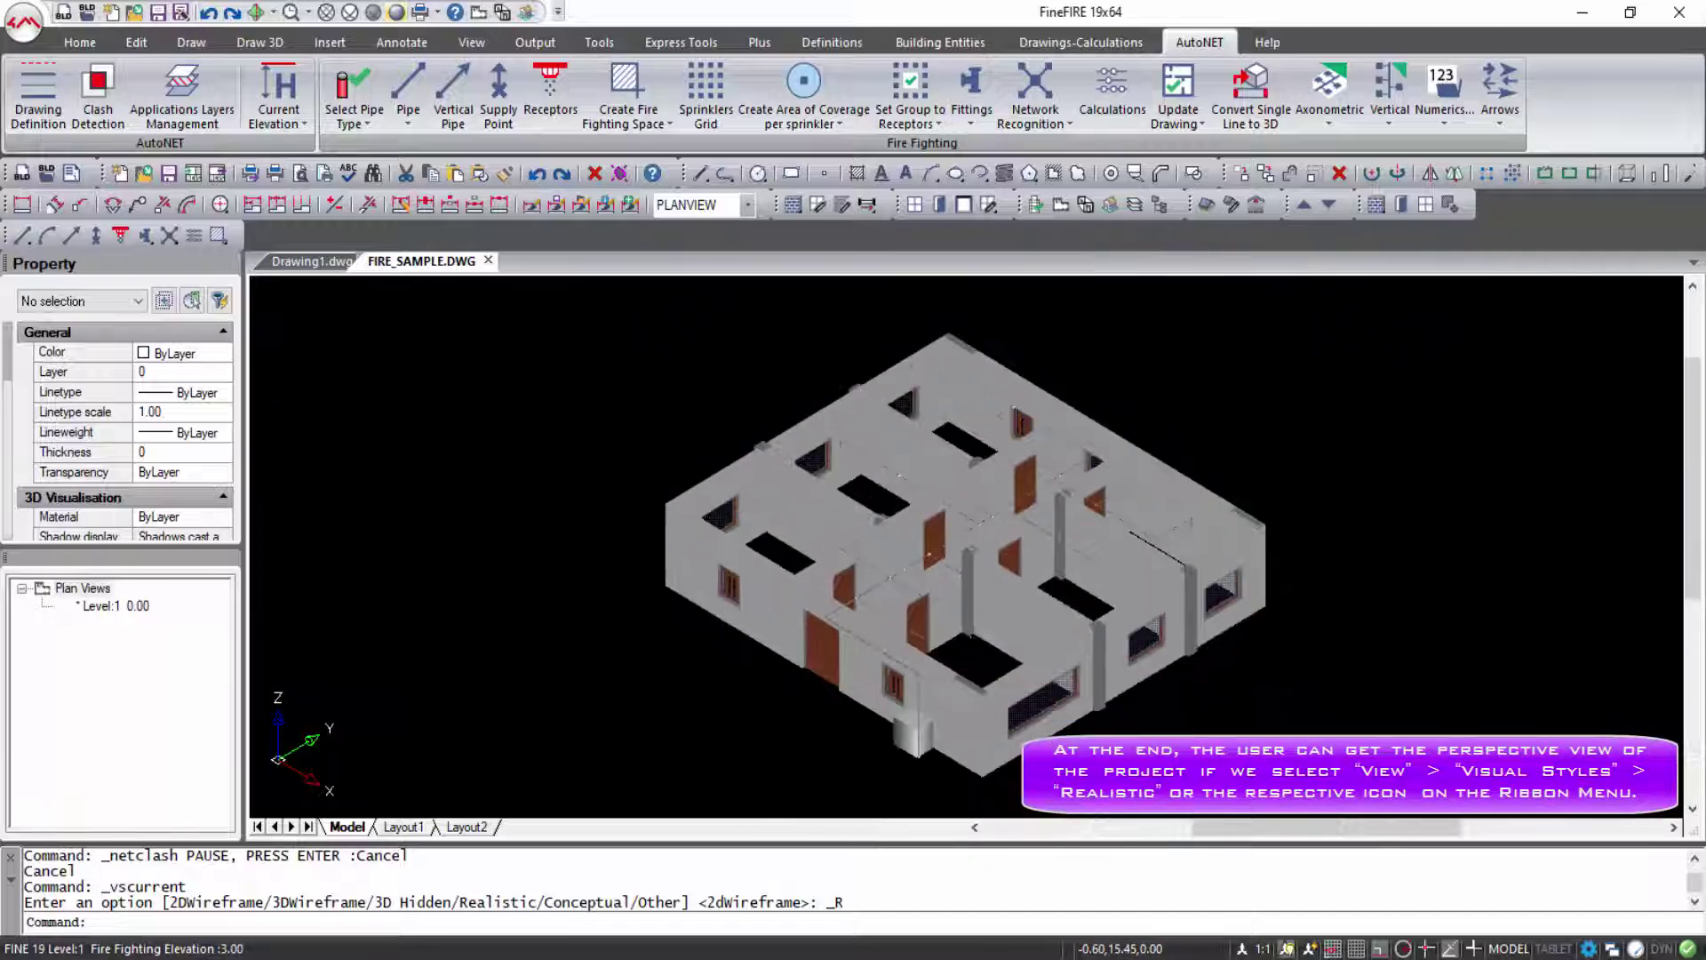
scroll(928, 555, "up", 6)
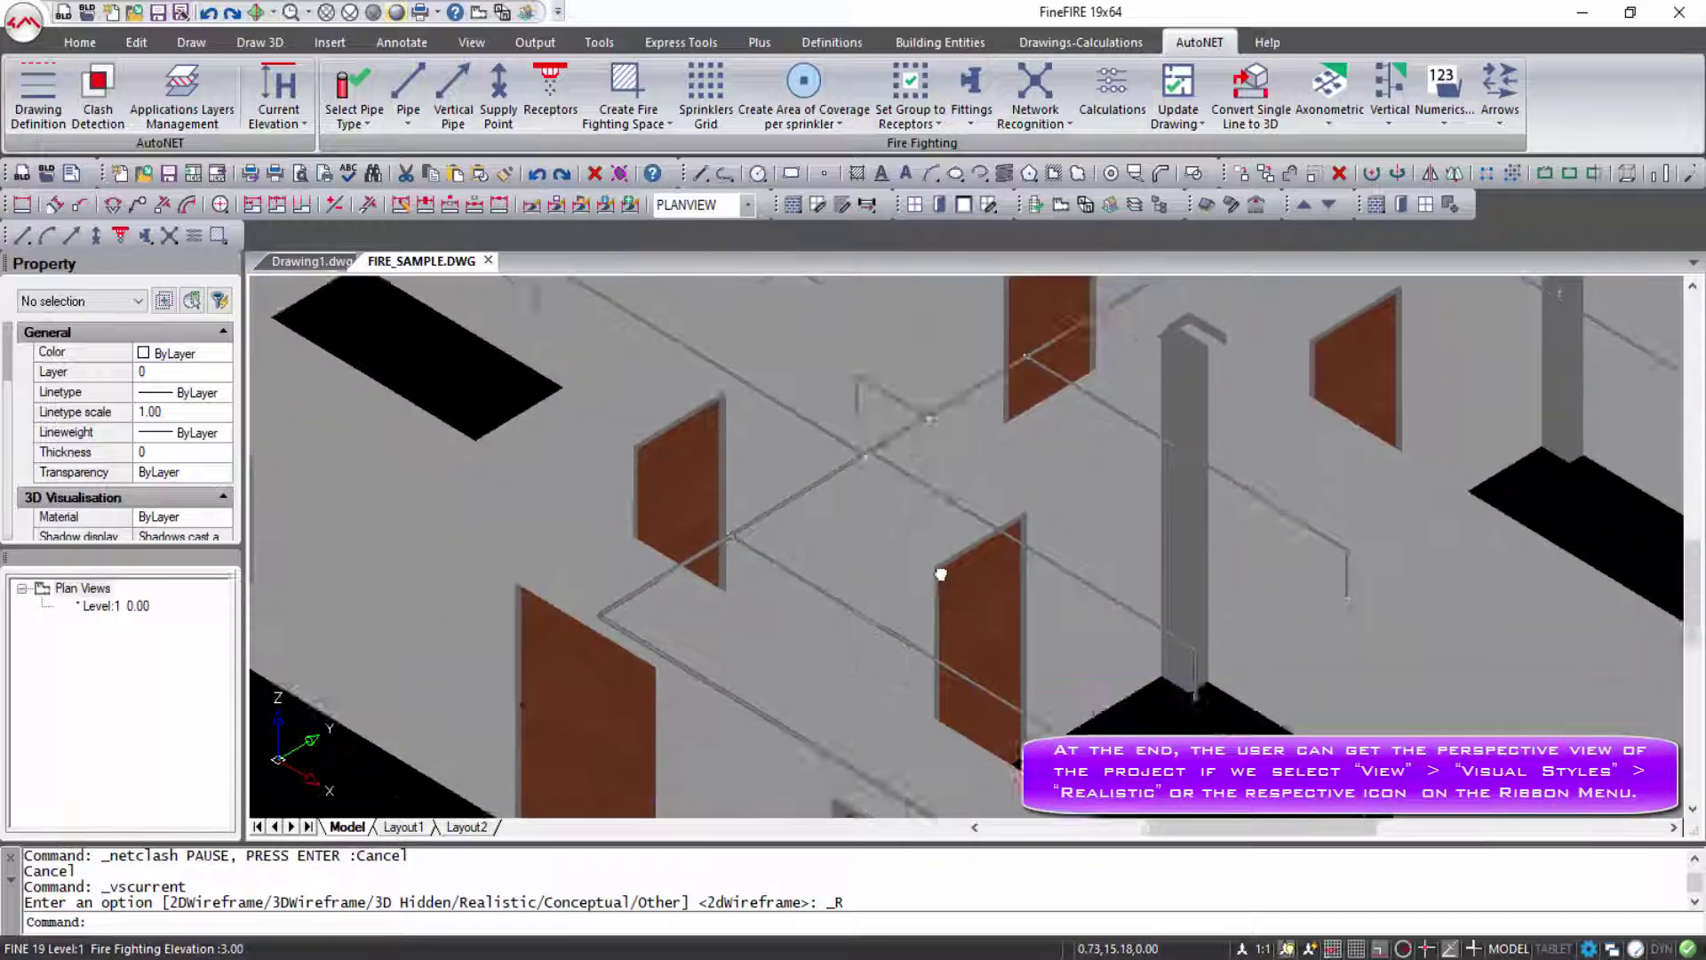
scroll(1141, 524, "up", 5)
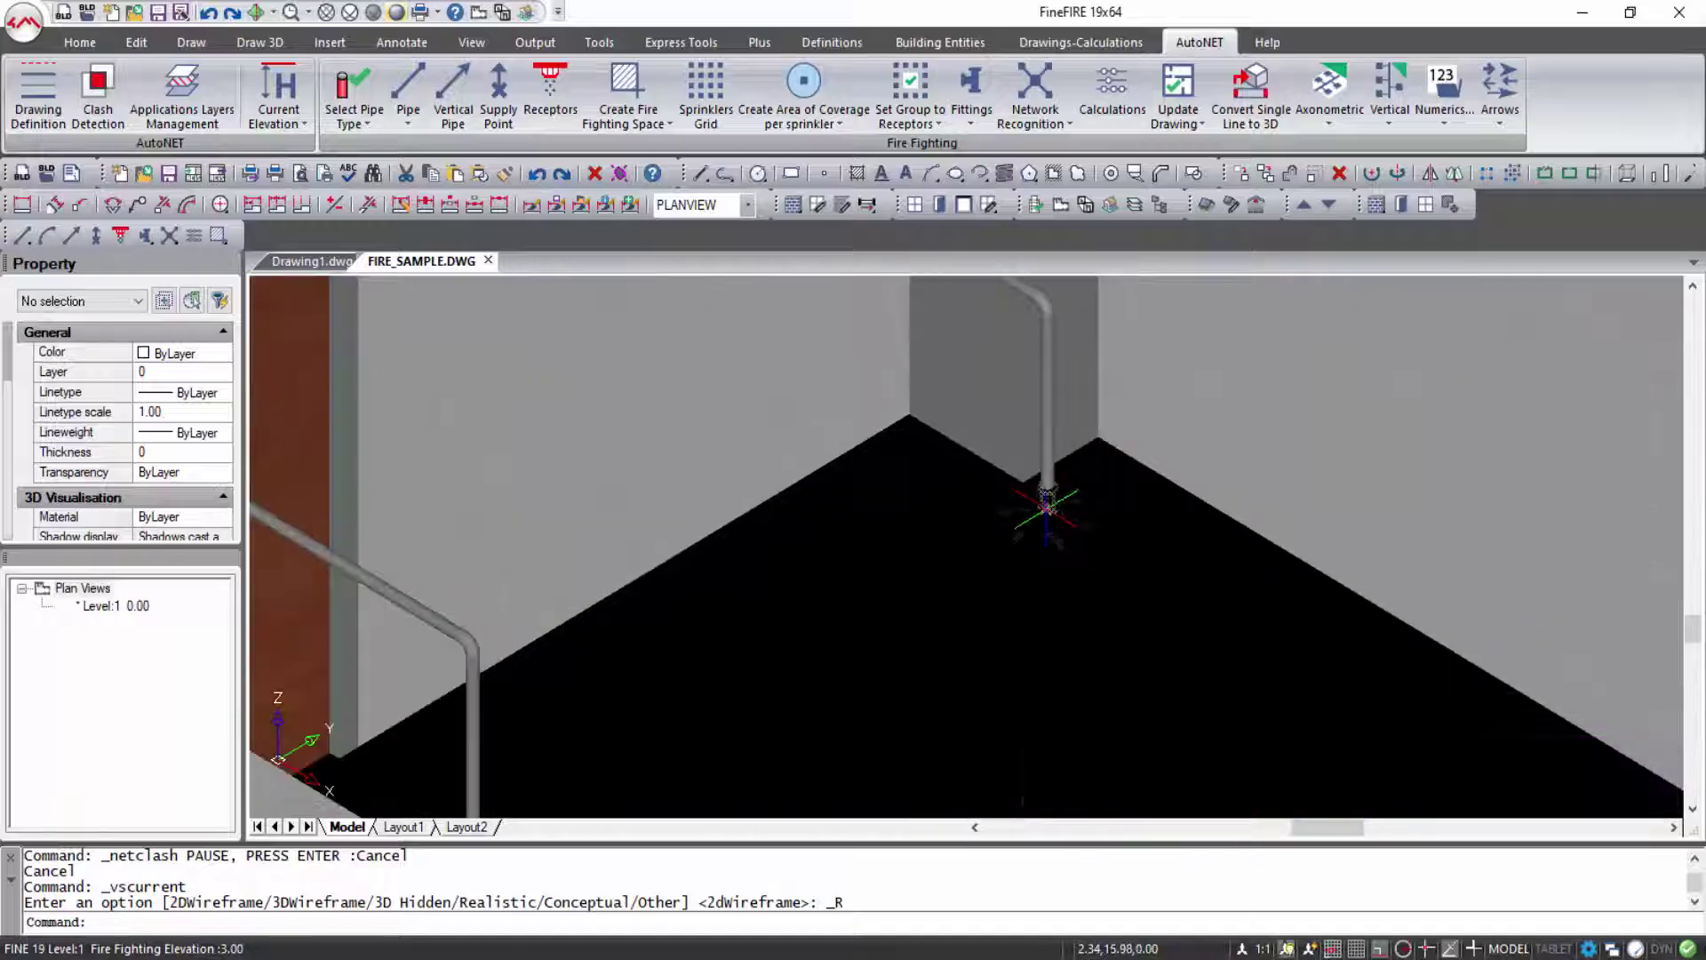